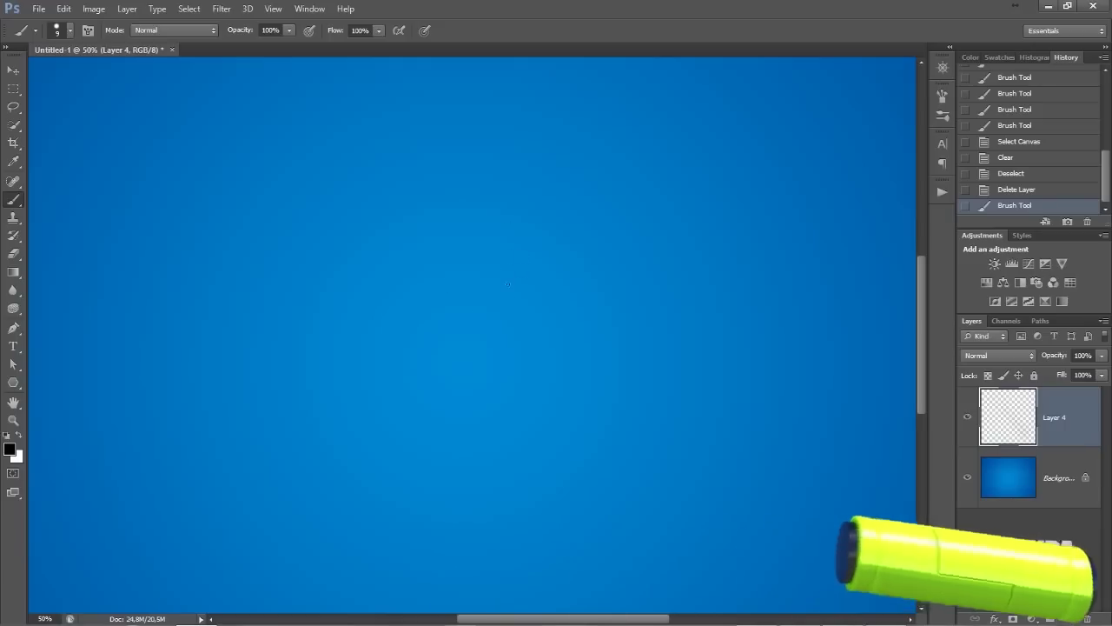
Handwrite "Teoria mágica" in black across the upper part of Layer 4, and clear the layer
{"action": "mouse_move", "coordinate": [303, 140]}
{"action": "left_mouse_down"}
{"action": "mouse_move", "coordinate": [368, 125]}
{"action": "mouse_move", "coordinate": [339, 165]}
{"action": "left_mouse_up"}
{"action": "mouse_move", "coordinate": [357, 151]}
{"action": "left_mouse_down"}
{"action": "mouse_move", "coordinate": [429, 153]}
{"action": "mouse_move", "coordinate": [438, 133]}
{"action": "mouse_move", "coordinate": [448, 156]}
{"action": "mouse_move", "coordinate": [438, 215]}
{"action": "mouse_move", "coordinate": [468, 216]}
{"action": "left_mouse_up"}
{"action": "left_click_drag", "start_coordinate": [477, 194], "coordinate": [491, 213]}
{"action": "left_click_drag", "start_coordinate": [502, 164], "coordinate": [497, 170]}
{"action": "left_click_drag", "start_coordinate": [518, 190], "coordinate": [504, 232]}
{"action": "mouse_move", "coordinate": [537, 189]}
{"action": "left_mouse_down"}
{"action": "mouse_move", "coordinate": [538, 208]}
{"action": "mouse_move", "coordinate": [569, 204]}
{"action": "left_mouse_up"}
{"action": "left_click_drag", "start_coordinate": [583, 180], "coordinate": [607, 205]}
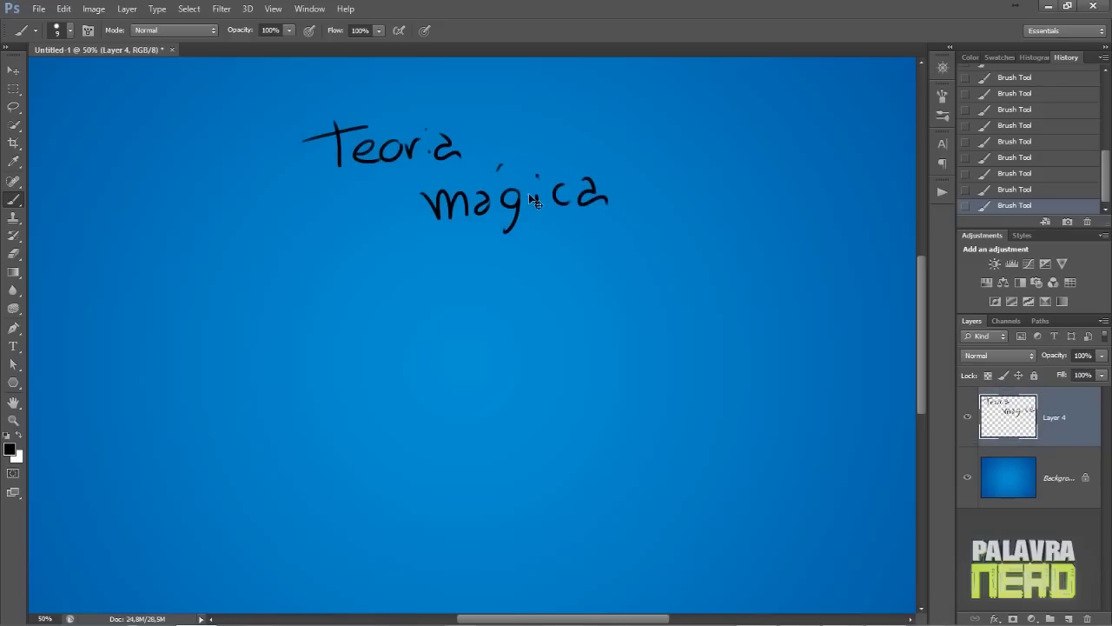
{"action": "key", "text": "Delete"}
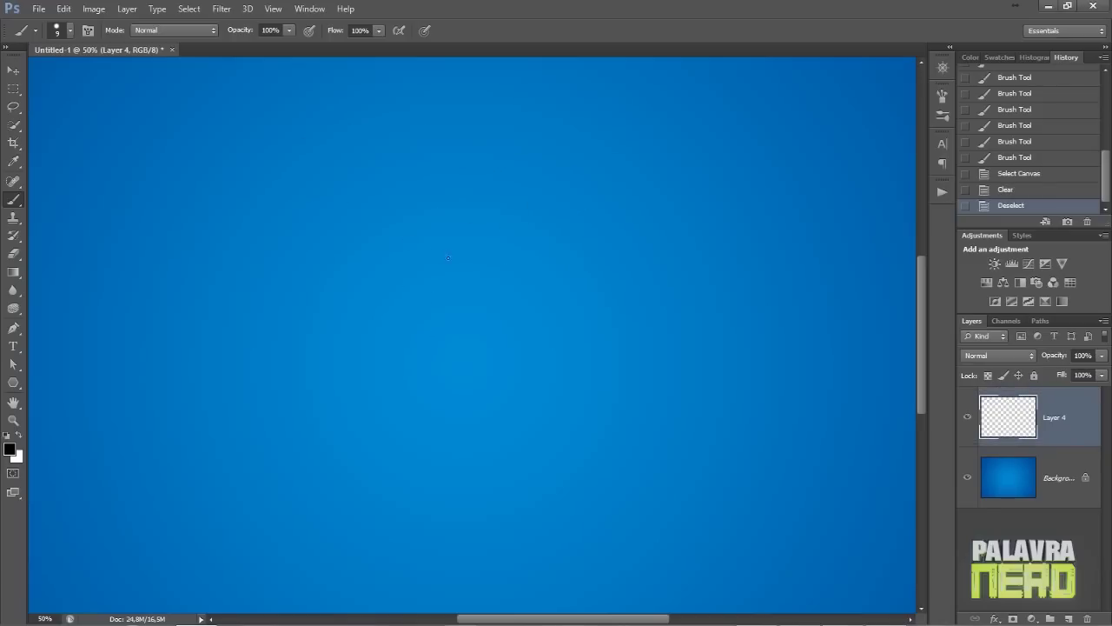
Try two freehand strokes with the small brush on the empty layer, undoing each one
{"action": "left_click_drag", "start_coordinate": [395, 172], "coordinate": [469, 263]}
{"action": "key", "text": "ctrl+z"}
{"action": "mouse_move", "coordinate": [497, 203]}
{"action": "left_mouse_down"}
{"action": "mouse_move", "coordinate": [449, 273]}
{"action": "mouse_move", "coordinate": [588, 350]}
{"action": "left_mouse_up"}
{"action": "key", "text": "ctrl+z"}
Enlarge the brush to 236 px and try an overlapping dark patch on the canvas, undoing it
{"action": "right_click", "coordinate": [462, 222]}
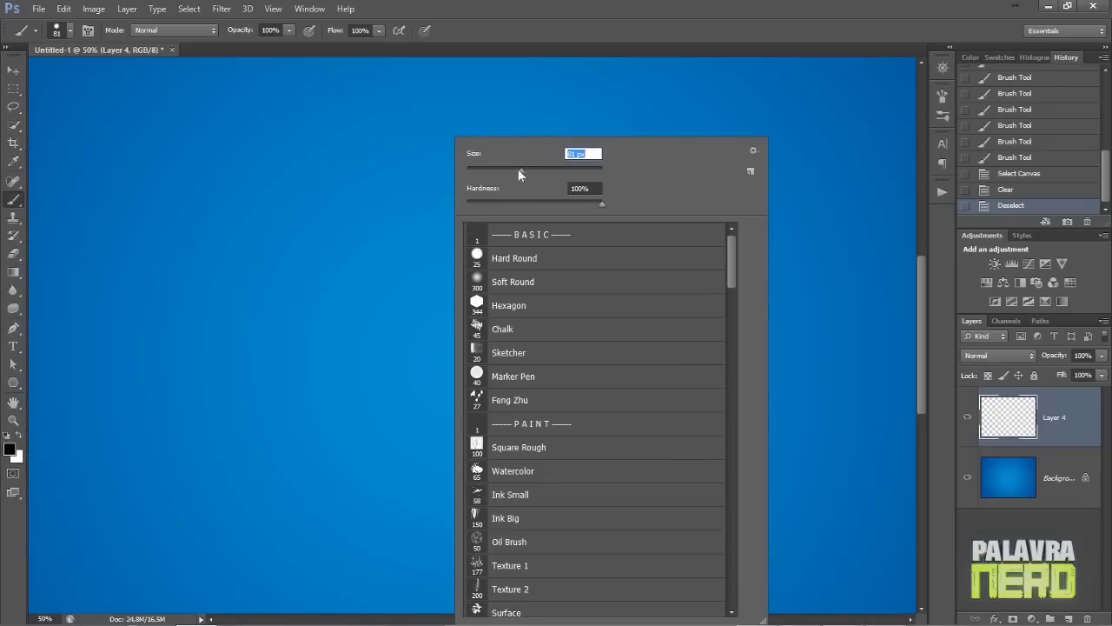
{"action": "left_click_drag", "start_coordinate": [550, 170], "coordinate": [550, 170]}
{"action": "left_click", "coordinate": [432, 127]}
{"action": "right_click", "coordinate": [423, 127]}
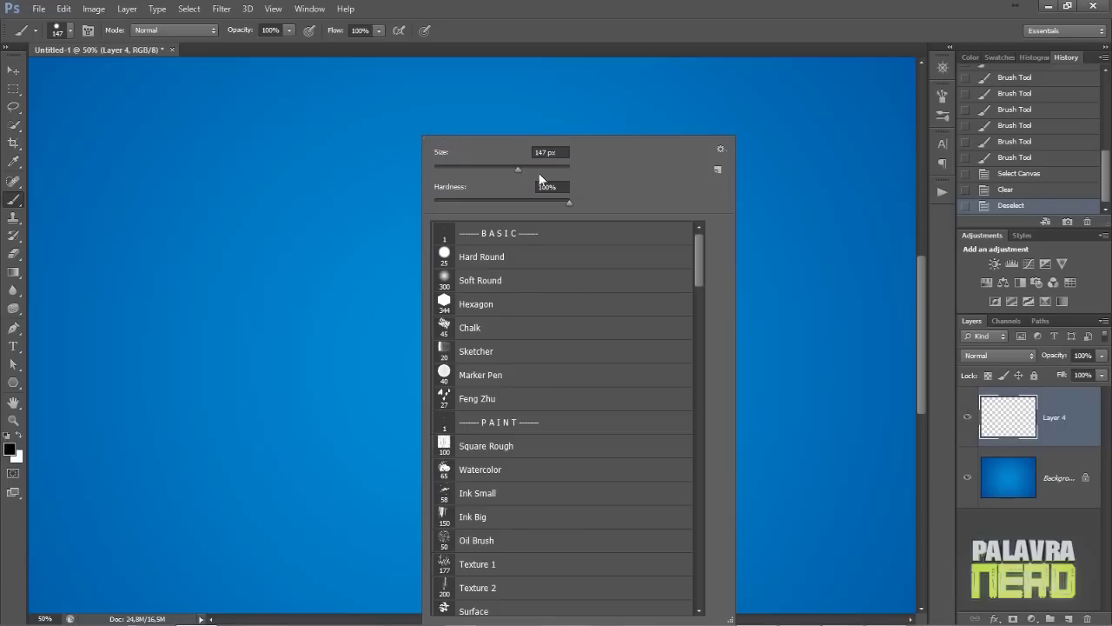
{"action": "mouse_move", "coordinate": [698, 257]}
{"action": "left_mouse_down"}
{"action": "mouse_move", "coordinate": [698, 266]}
{"action": "mouse_move", "coordinate": [698, 253]}
{"action": "left_mouse_up"}
{"action": "key", "text": "Return"}
{"action": "mouse_move", "coordinate": [333, 218]}
{"action": "left_mouse_down"}
{"action": "mouse_move", "coordinate": [364, 196]}
{"action": "mouse_move", "coordinate": [384, 237]}
{"action": "mouse_move", "coordinate": [380, 360]}
{"action": "left_mouse_up"}
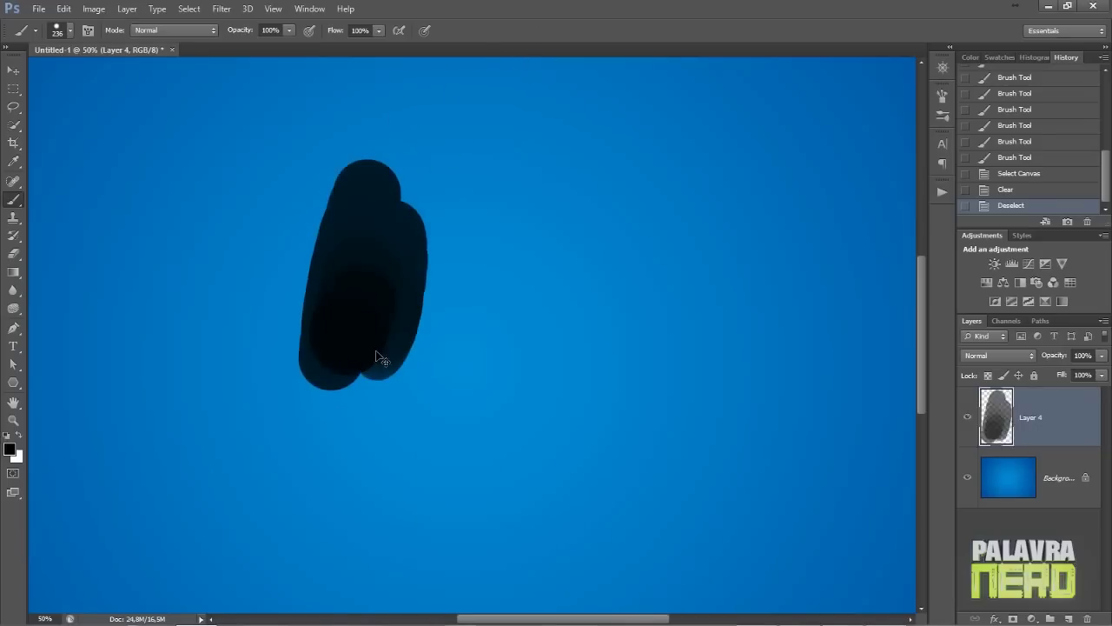
{"action": "key", "text": "ctrl+z"}
Set the hard round brush's size to 125 px
{"action": "right_click", "coordinate": [429, 191]}
{"action": "left_click", "coordinate": [552, 8]}
{"action": "right_click", "coordinate": [427, 160]}
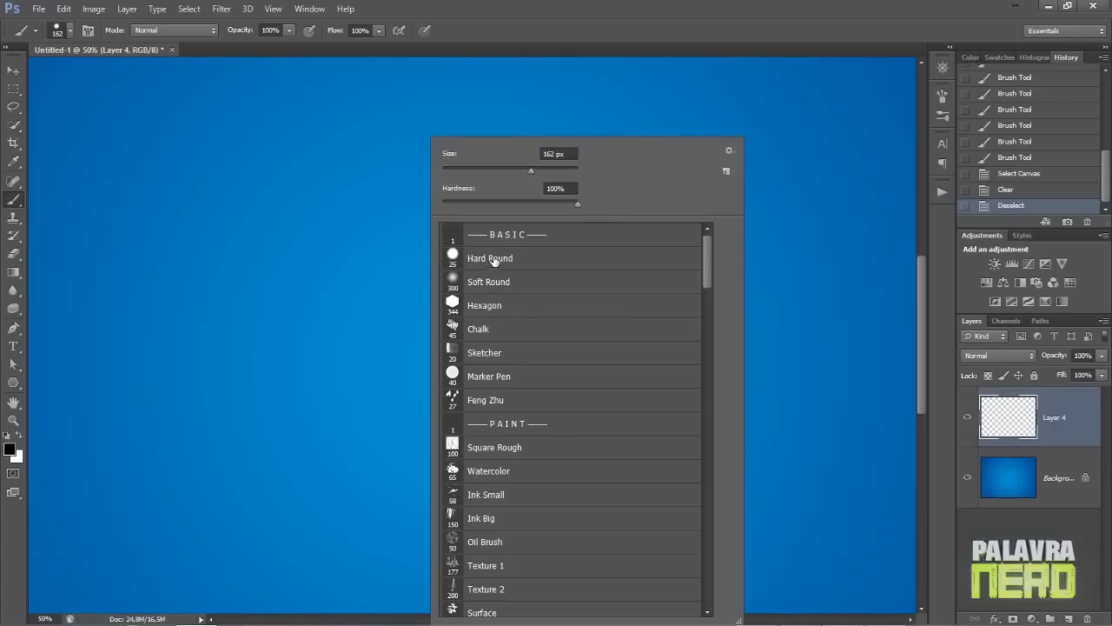
{"action": "left_click", "coordinate": [509, 41]}
{"action": "right_click", "coordinate": [442, 181]}
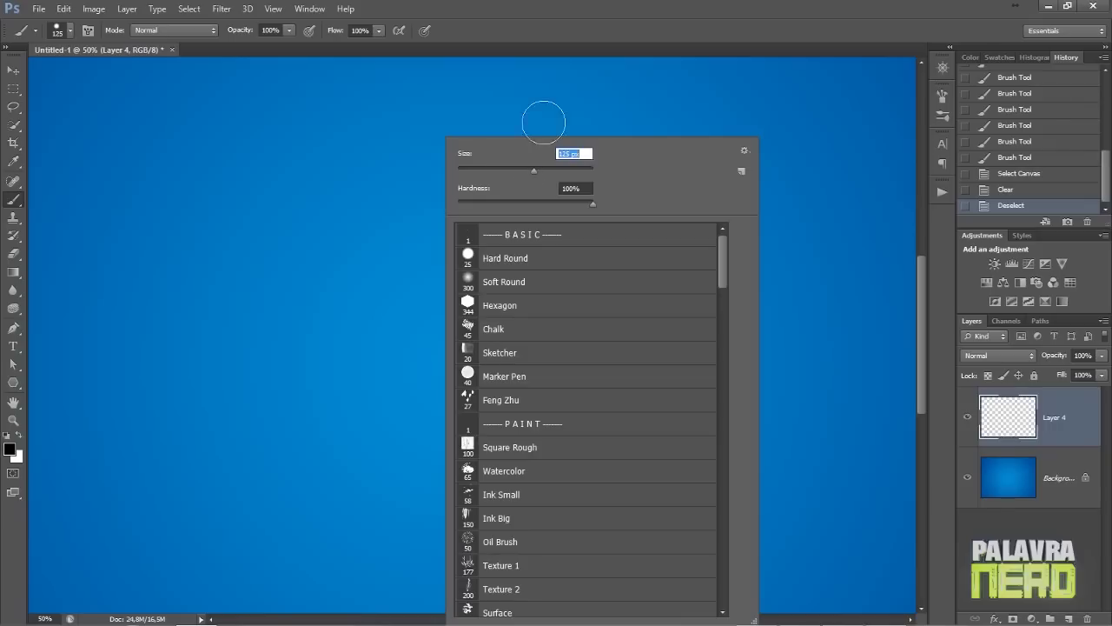
{"action": "key", "text": "Return"}
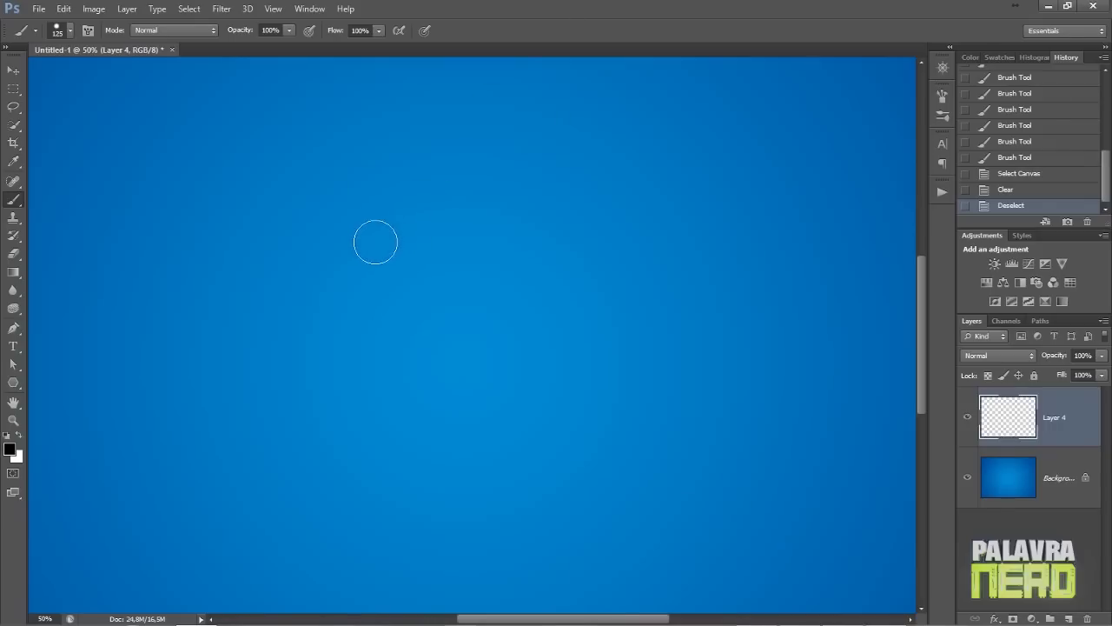
Compare the brush preview with Transfer off and on, and examine the Opacity Jitter control options in the Transfer settings
{"action": "key", "text": "F5"}
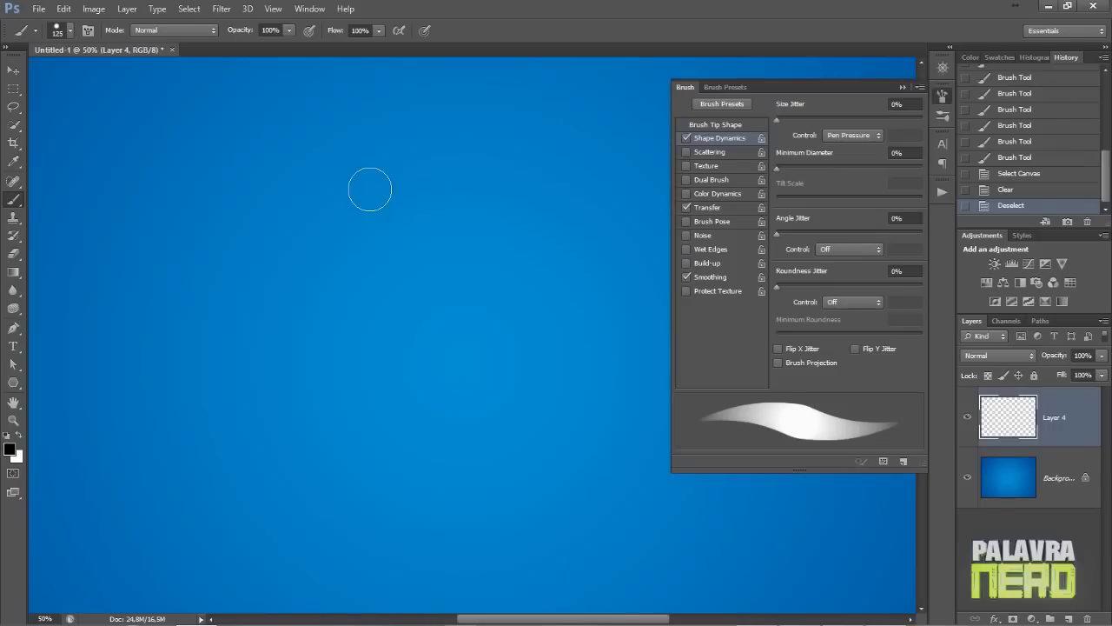
{"action": "left_click", "coordinate": [686, 209]}
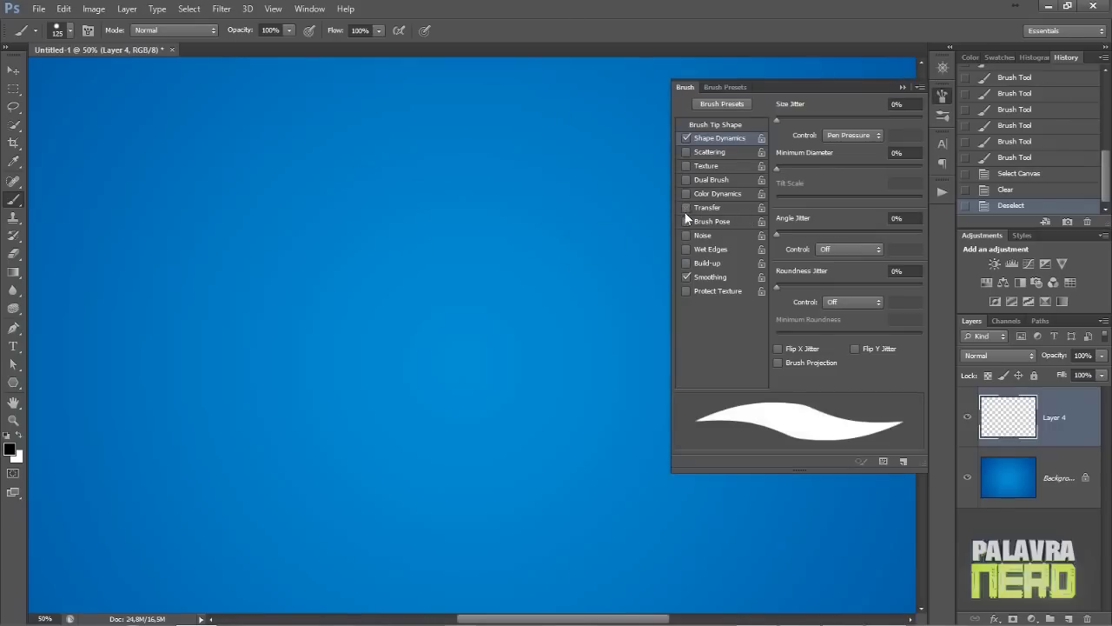
{"action": "left_click", "coordinate": [686, 208]}
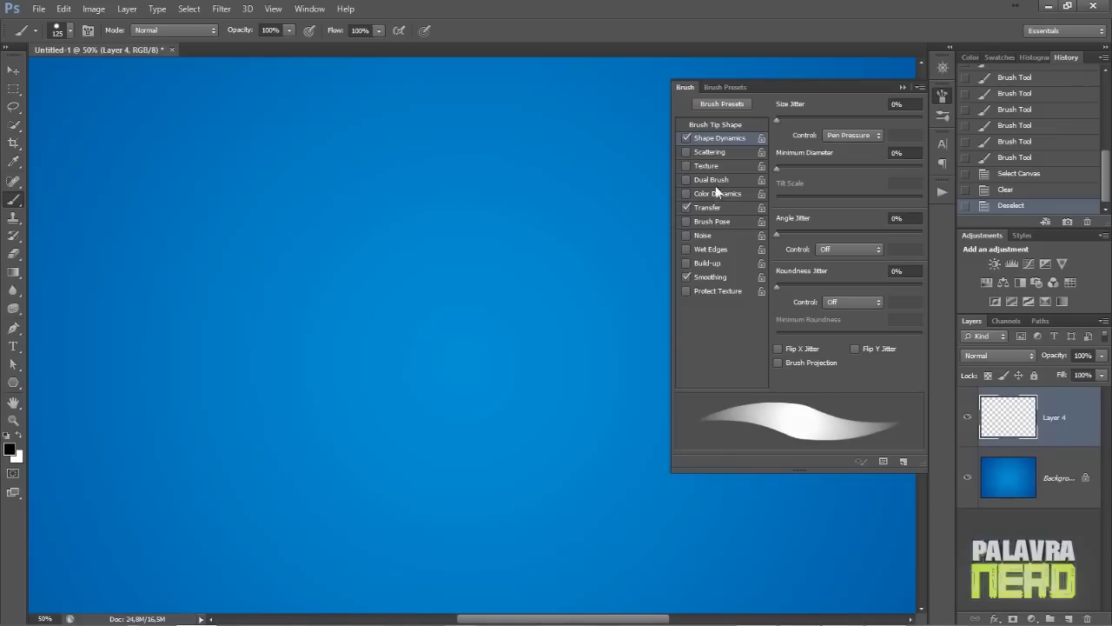
{"action": "left_click", "coordinate": [708, 208]}
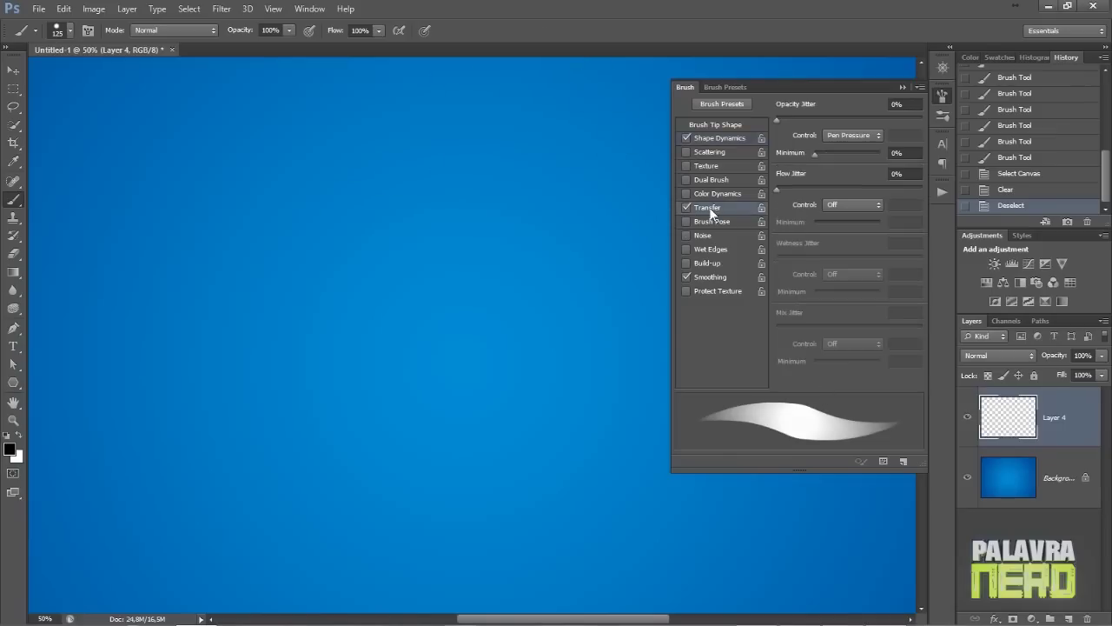
{"action": "left_click", "coordinate": [849, 136]}
{"action": "left_click", "coordinate": [901, 86]}
Try three pressure-sensitive strokes across the middle of the canvas, undoing each one
{"action": "left_click_drag", "start_coordinate": [317, 364], "coordinate": [415, 308]}
{"action": "key", "text": "ctrl+z"}
{"action": "mouse_move", "coordinate": [296, 370]}
{"action": "left_mouse_down"}
{"action": "mouse_move", "coordinate": [339, 356]}
{"action": "mouse_move", "coordinate": [412, 298]}
{"action": "mouse_move", "coordinate": [697, 246]}
{"action": "mouse_move", "coordinate": [688, 251]}
{"action": "left_mouse_up"}
{"action": "key", "text": "ctrl+z"}
{"action": "mouse_move", "coordinate": [261, 377]}
{"action": "left_mouse_down"}
{"action": "mouse_move", "coordinate": [296, 371]}
{"action": "mouse_move", "coordinate": [436, 260]}
{"action": "mouse_move", "coordinate": [549, 244]}
{"action": "mouse_move", "coordinate": [664, 260]}
{"action": "left_mouse_up"}
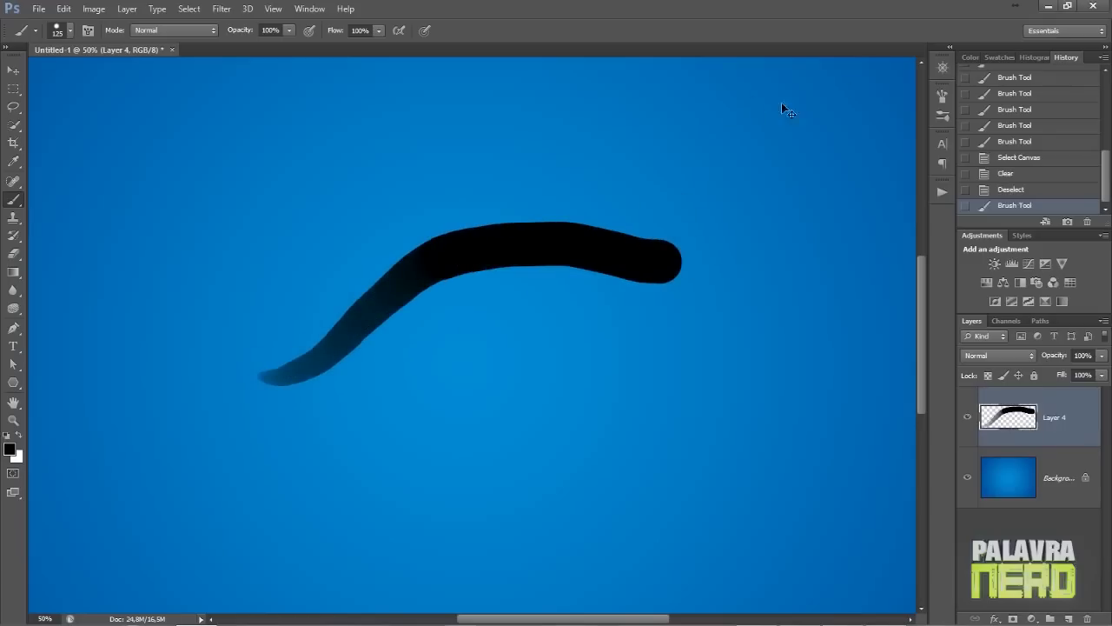
{"action": "key", "text": "ctrl+z"}
Set the Size Jitter control in Shape Dynamics to Off and paint a winding test stroke on Layer 4
{"action": "key", "text": "F5"}
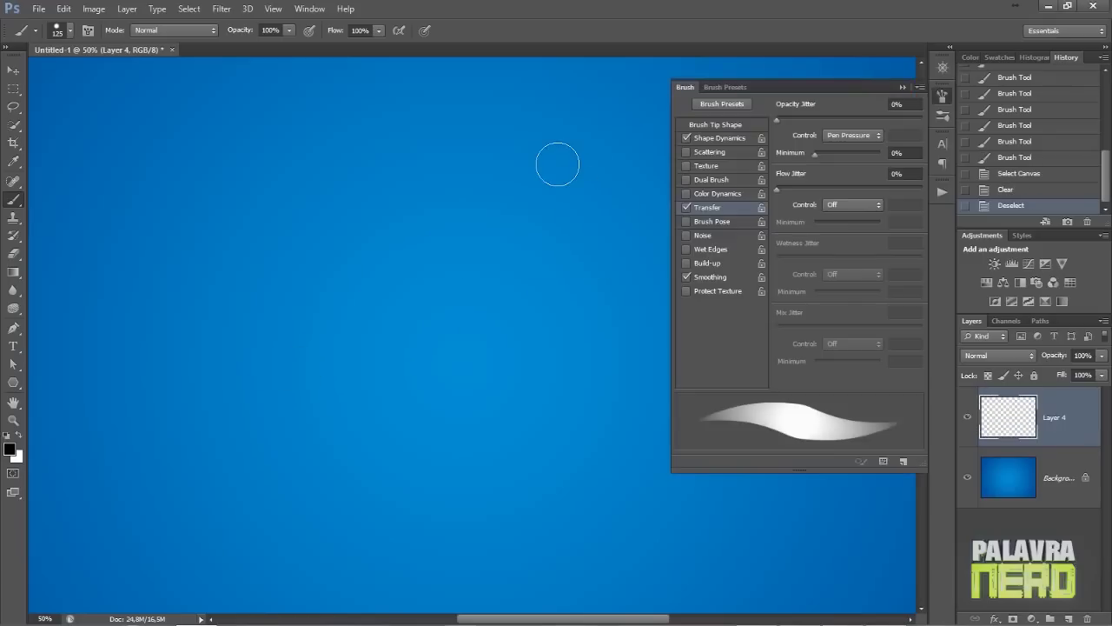
{"action": "left_click", "coordinate": [722, 137]}
{"action": "left_click", "coordinate": [844, 135]}
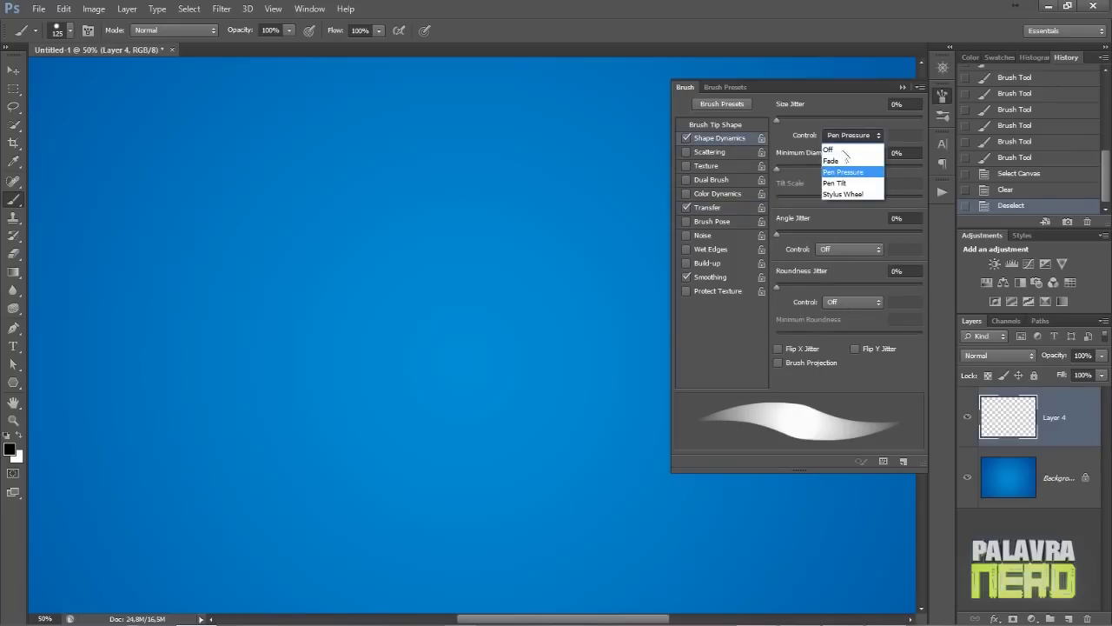
{"action": "left_click", "coordinate": [837, 172]}
{"action": "left_click", "coordinate": [840, 136]}
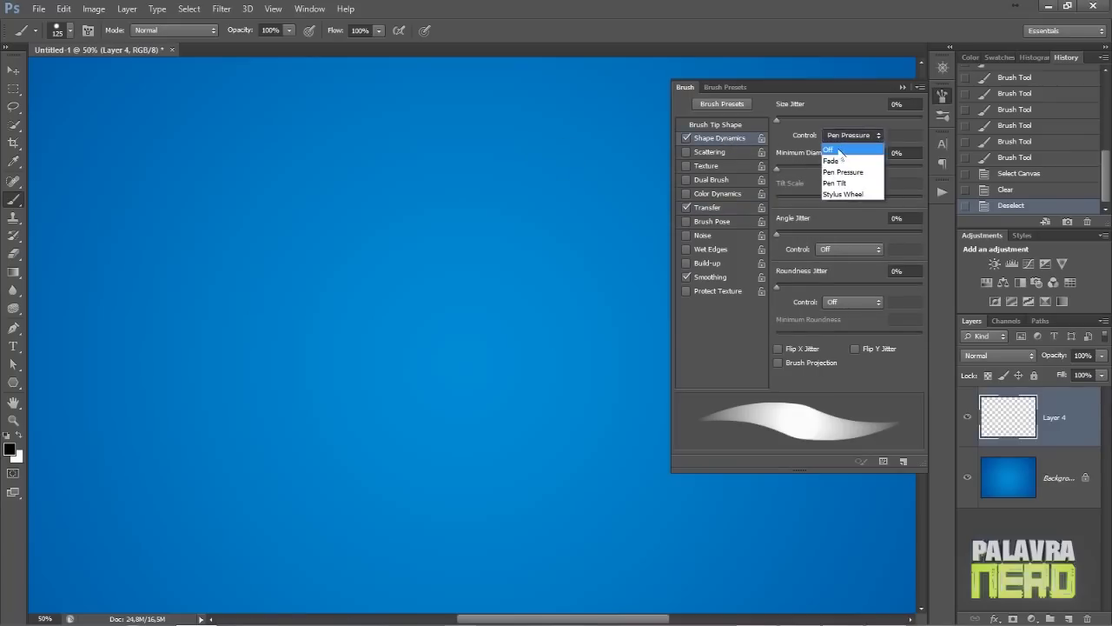
{"action": "left_click", "coordinate": [839, 152]}
{"action": "mouse_move", "coordinate": [239, 389]}
{"action": "left_mouse_down"}
{"action": "mouse_move", "coordinate": [357, 300]}
{"action": "mouse_move", "coordinate": [526, 298]}
{"action": "mouse_move", "coordinate": [406, 530]}
{"action": "mouse_move", "coordinate": [514, 539]}
{"action": "mouse_move", "coordinate": [362, 507]}
{"action": "mouse_move", "coordinate": [407, 265]}
{"action": "left_mouse_up"}
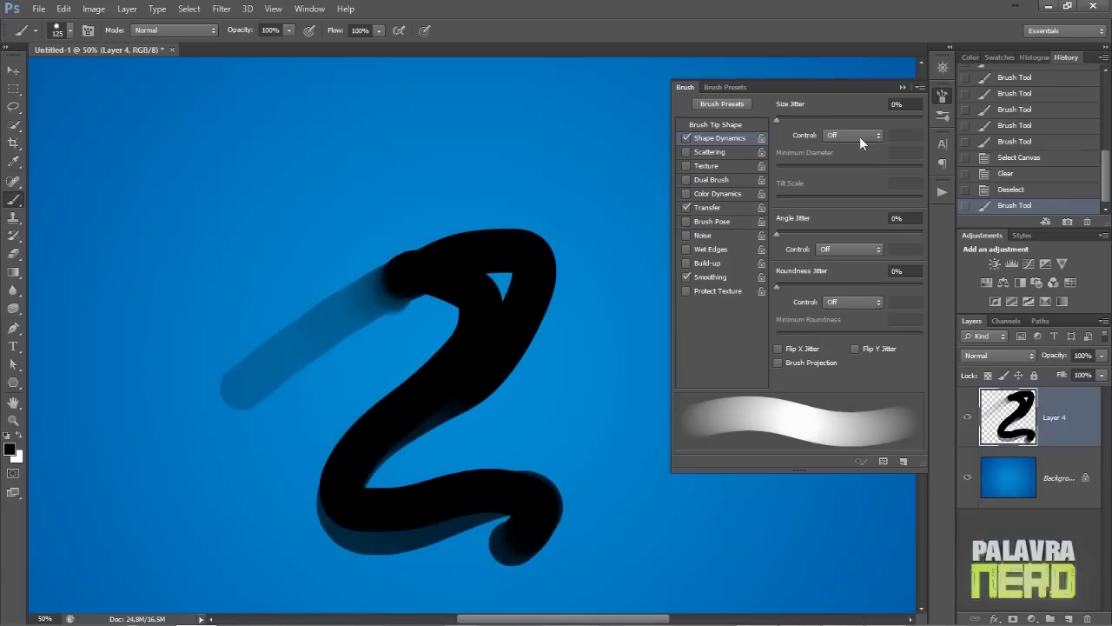
Return the Size Jitter control to Pen Pressure, and test a stroke with Transfer's Opacity Jitter control set to Off
{"action": "left_click", "coordinate": [860, 137]}
{"action": "left_click", "coordinate": [840, 170]}
{"action": "left_click", "coordinate": [732, 208]}
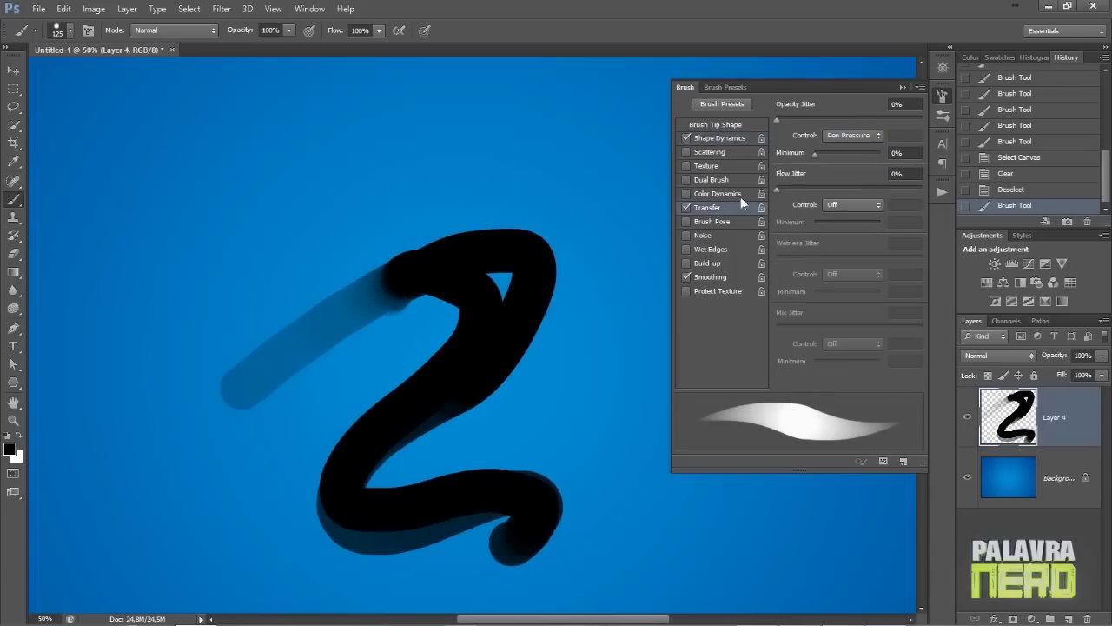
{"action": "left_click", "coordinate": [850, 135]}
{"action": "left_click", "coordinate": [840, 150]}
{"action": "mouse_move", "coordinate": [155, 282]}
{"action": "left_mouse_down"}
{"action": "mouse_move", "coordinate": [248, 231]}
{"action": "mouse_move", "coordinate": [539, 174]}
{"action": "mouse_move", "coordinate": [595, 232]}
{"action": "left_mouse_up"}
Set the Opacity Jitter control back to Pen Pressure, paint one more test stroke and clear Layer 4
{"action": "left_click", "coordinate": [851, 135]}
{"action": "left_click", "coordinate": [839, 166]}
{"action": "mouse_move", "coordinate": [180, 362]}
{"action": "left_mouse_down"}
{"action": "mouse_move", "coordinate": [342, 228]}
{"action": "mouse_move", "coordinate": [516, 214]}
{"action": "mouse_move", "coordinate": [564, 459]}
{"action": "mouse_move", "coordinate": [598, 455]}
{"action": "left_mouse_up"}
{"action": "key", "text": "ctrl+a"}
{"action": "key", "text": "Delete"}
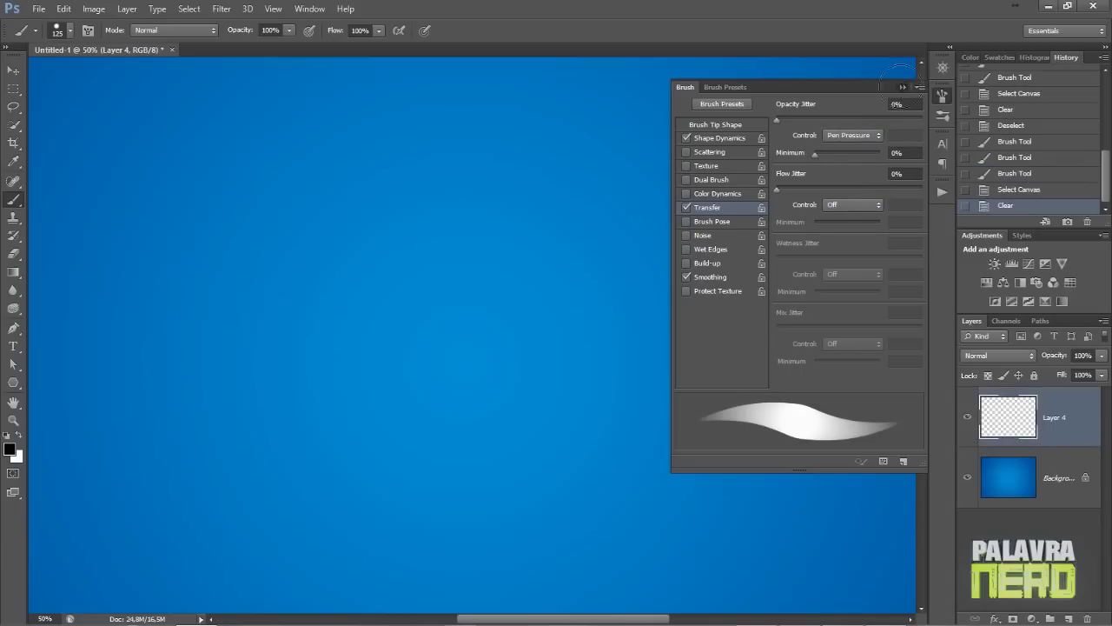
Paint a light-to-dark patch of overlapping strokes on Layer 4, and shift it toward the canvas's left side
{"action": "left_click", "coordinate": [902, 88]}
{"action": "mouse_move", "coordinate": [399, 382]}
{"action": "left_mouse_down"}
{"action": "mouse_move", "coordinate": [441, 216]}
{"action": "mouse_move", "coordinate": [451, 246]}
{"action": "mouse_move", "coordinate": [551, 220]}
{"action": "mouse_move", "coordinate": [599, 339]}
{"action": "mouse_move", "coordinate": [635, 392]}
{"action": "mouse_move", "coordinate": [762, 390]}
{"action": "mouse_move", "coordinate": [793, 347]}
{"action": "left_mouse_up"}
{"action": "key", "text": "c"}
{"action": "key", "text": "v"}
{"action": "left_click_drag", "start_coordinate": [640, 342], "coordinate": [554, 331]}
{"action": "key", "text": "ctrl+d"}
Try several pressure strokes over and below the shaded patch, undoing them
{"action": "key", "text": "b"}
{"action": "left_click_drag", "start_coordinate": [275, 278], "coordinate": [645, 347]}
{"action": "key", "text": "ctrl+z"}
{"action": "mouse_move", "coordinate": [254, 415]}
{"action": "left_mouse_down"}
{"action": "mouse_move", "coordinate": [331, 423]}
{"action": "mouse_move", "coordinate": [519, 465]}
{"action": "mouse_move", "coordinate": [710, 531]}
{"action": "left_mouse_up"}
{"action": "key", "text": "ctrl+z"}
{"action": "left_click_drag", "start_coordinate": [178, 429], "coordinate": [325, 426]}
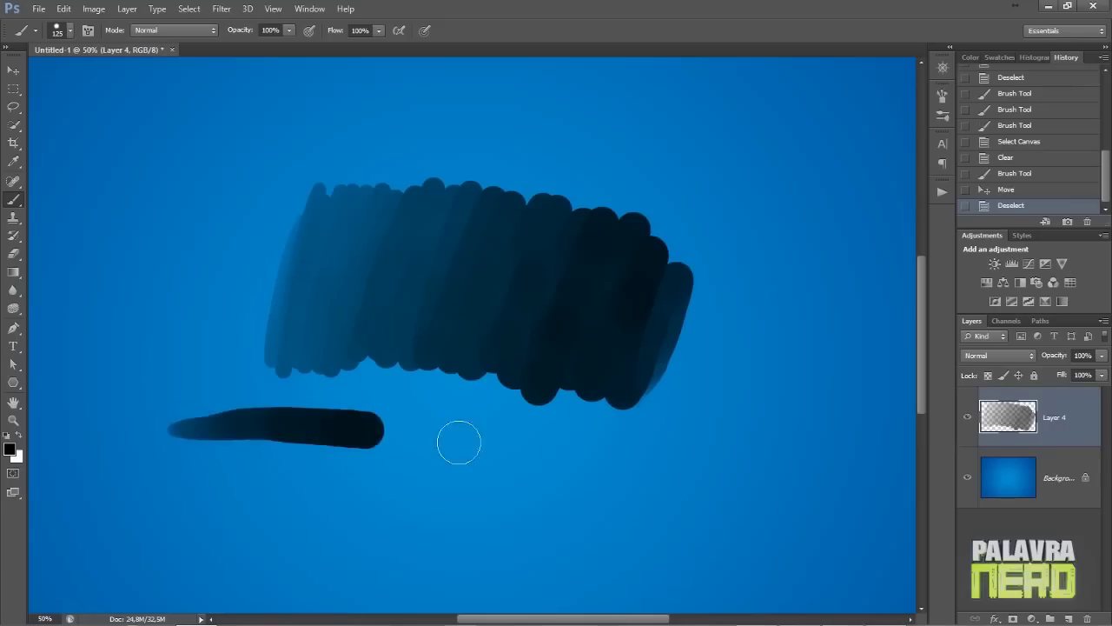
{"action": "left_click_drag", "start_coordinate": [414, 434], "coordinate": [756, 514]}
{"action": "key", "text": "ctrl+z"}
Undo the shaded patch's move, deselect, and delete Layer 4
{"action": "key", "text": "ctrl+alt+z"}
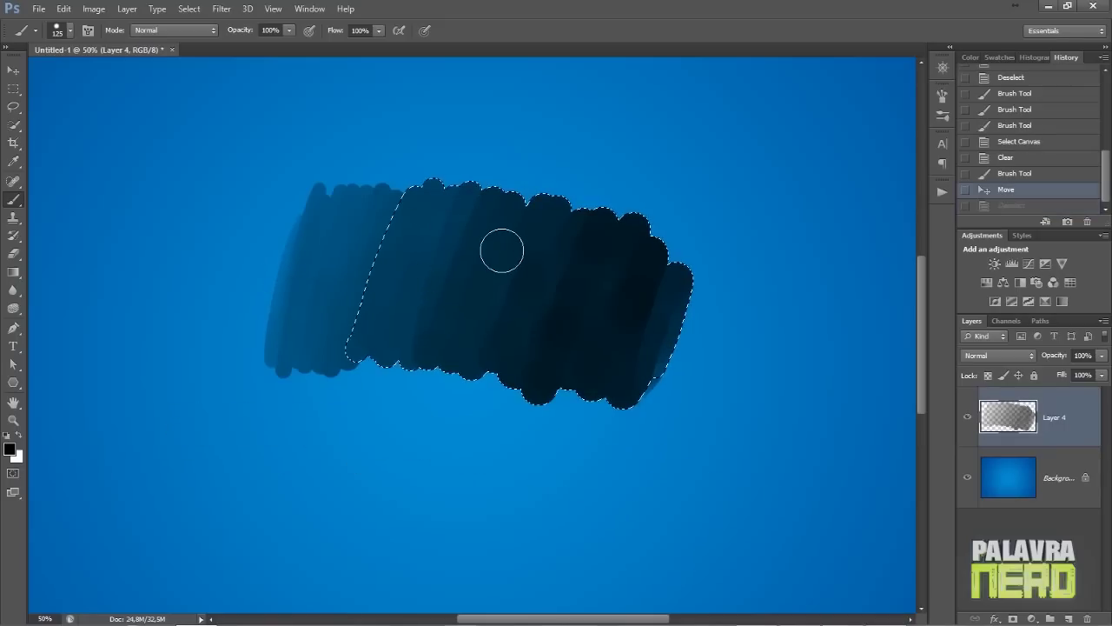
{"action": "key", "text": "ctrl+alt+z"}
{"action": "key", "text": "ctrl+d"}
{"action": "key", "text": "v"}
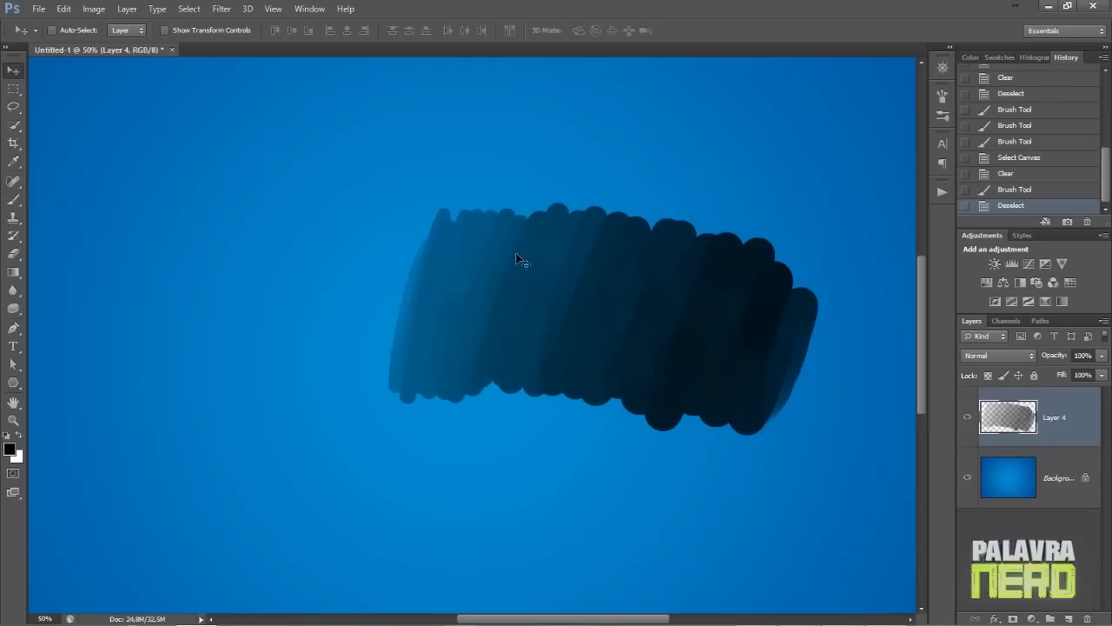
{"action": "key", "text": "b"}
{"action": "key", "text": "Delete"}
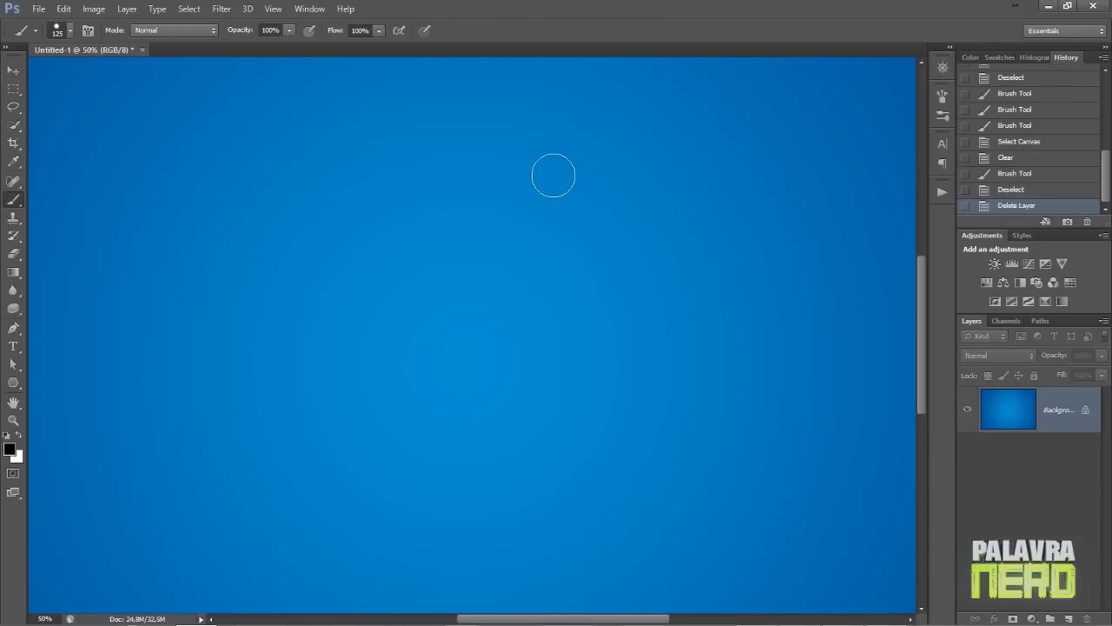
Create a new layer above the background and try a small shaded patch on it, undoing the patch
{"action": "key", "text": "ctrl+shift+n"}
{"action": "key", "text": "Return"}
{"action": "mouse_move", "coordinate": [385, 223]}
{"action": "left_mouse_down"}
{"action": "mouse_move", "coordinate": [399, 296]}
{"action": "mouse_move", "coordinate": [423, 217]}
{"action": "mouse_move", "coordinate": [423, 323]}
{"action": "mouse_move", "coordinate": [447, 421]}
{"action": "left_mouse_up"}
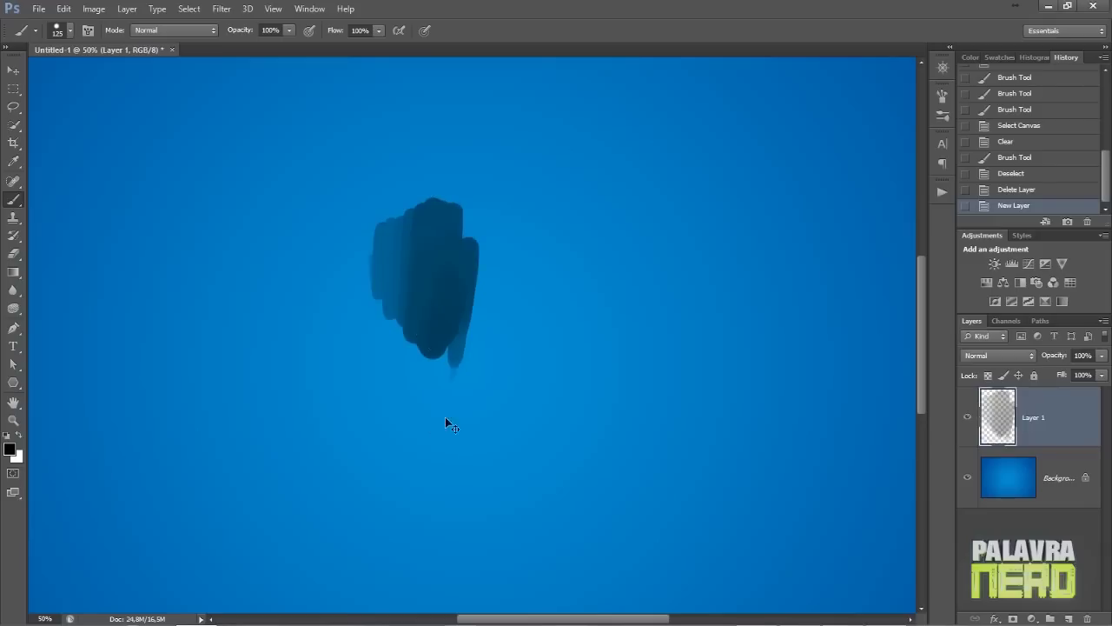
{"action": "key", "text": "ctrl+z"}
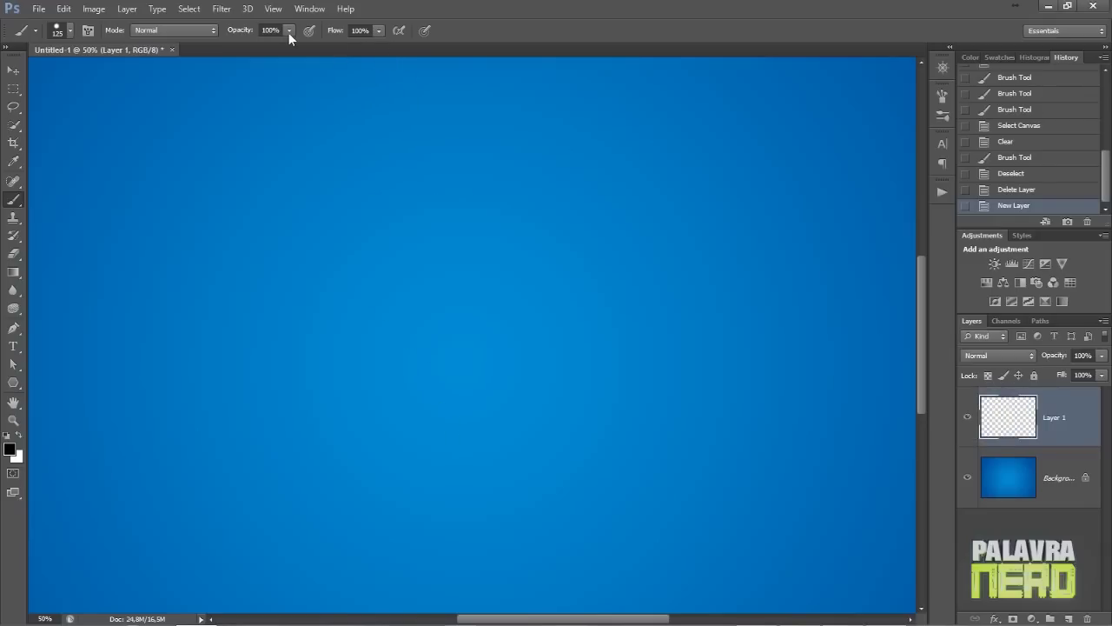
Lower the brush opacity to 40% and try a wavy overlapping stroke across the canvas, undoing it
{"action": "left_click_drag", "start_coordinate": [238, 54], "coordinate": [260, 49]}
{"action": "mouse_move", "coordinate": [275, 268]}
{"action": "left_mouse_down"}
{"action": "mouse_move", "coordinate": [314, 255]}
{"action": "mouse_move", "coordinate": [385, 280]}
{"action": "mouse_move", "coordinate": [469, 277]}
{"action": "mouse_move", "coordinate": [513, 341]}
{"action": "mouse_move", "coordinate": [592, 301]}
{"action": "mouse_move", "coordinate": [608, 332]}
{"action": "left_mouse_up"}
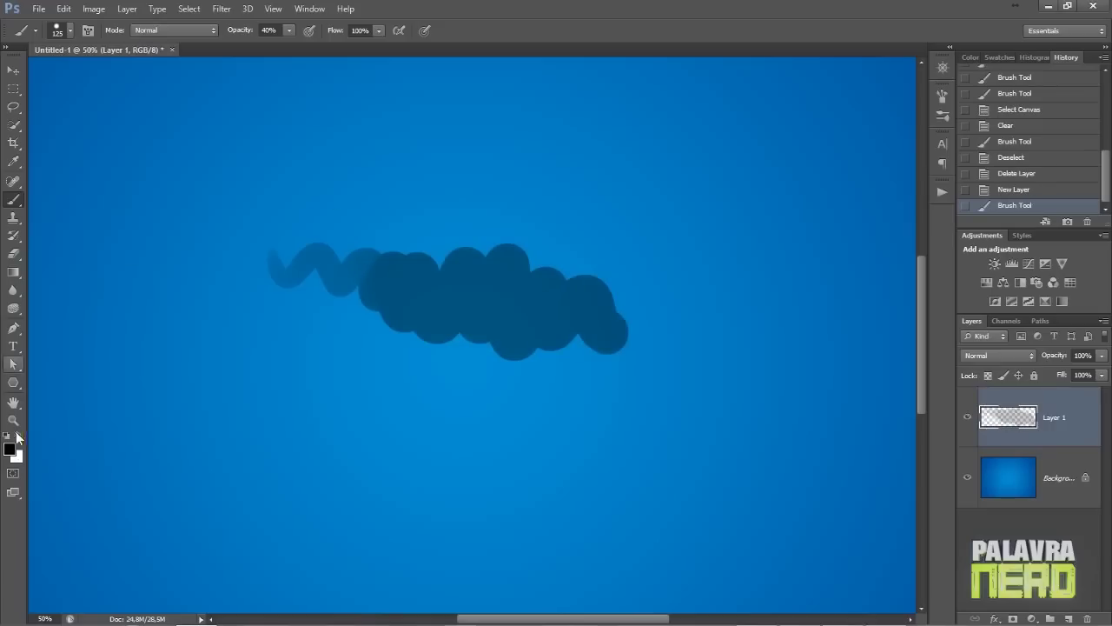
{"action": "key", "text": "ctrl+z"}
Set the brush opacity to 64% and paint a wavy diagonal stroke on Layer 1
{"action": "left_click_drag", "start_coordinate": [290, 35], "coordinate": [306, 56]}
{"action": "mouse_move", "coordinate": [248, 208]}
{"action": "left_mouse_down"}
{"action": "mouse_move", "coordinate": [347, 274]}
{"action": "mouse_move", "coordinate": [457, 303]}
{"action": "mouse_move", "coordinate": [556, 373]}
{"action": "left_mouse_up"}
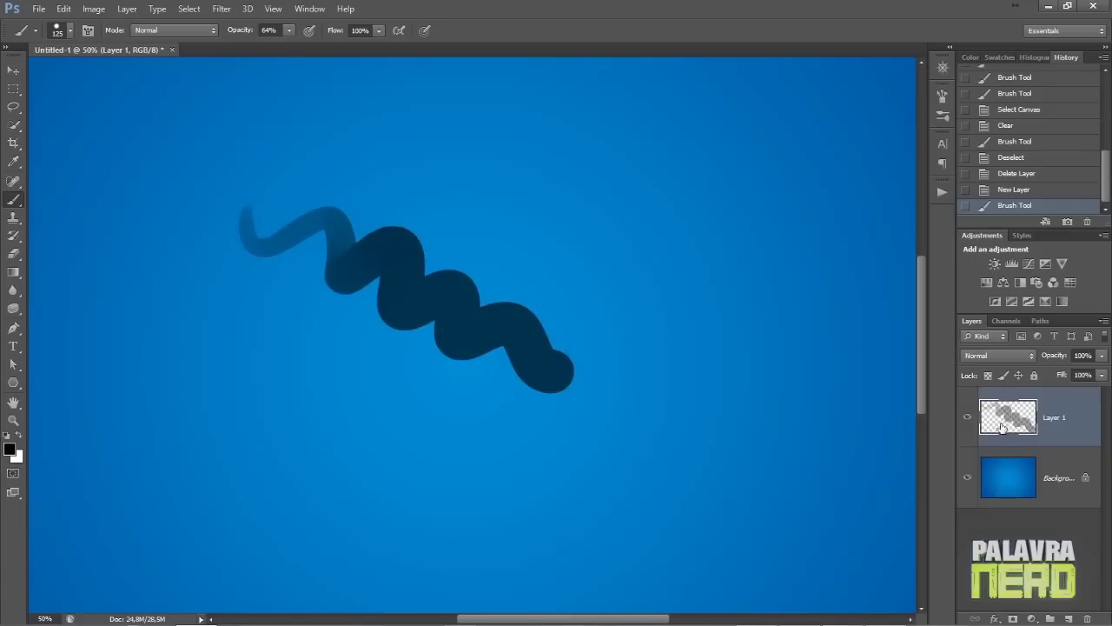
Overpaint the middle of the wavy stroke with the background temporarily hidden, and clear Layer 1
{"action": "left_click", "coordinate": [967, 478]}
{"action": "left_click_drag", "start_coordinate": [401, 296], "coordinate": [491, 334]}
{"action": "left_click_drag", "start_coordinate": [426, 295], "coordinate": [493, 328]}
{"action": "left_click", "coordinate": [967, 477]}
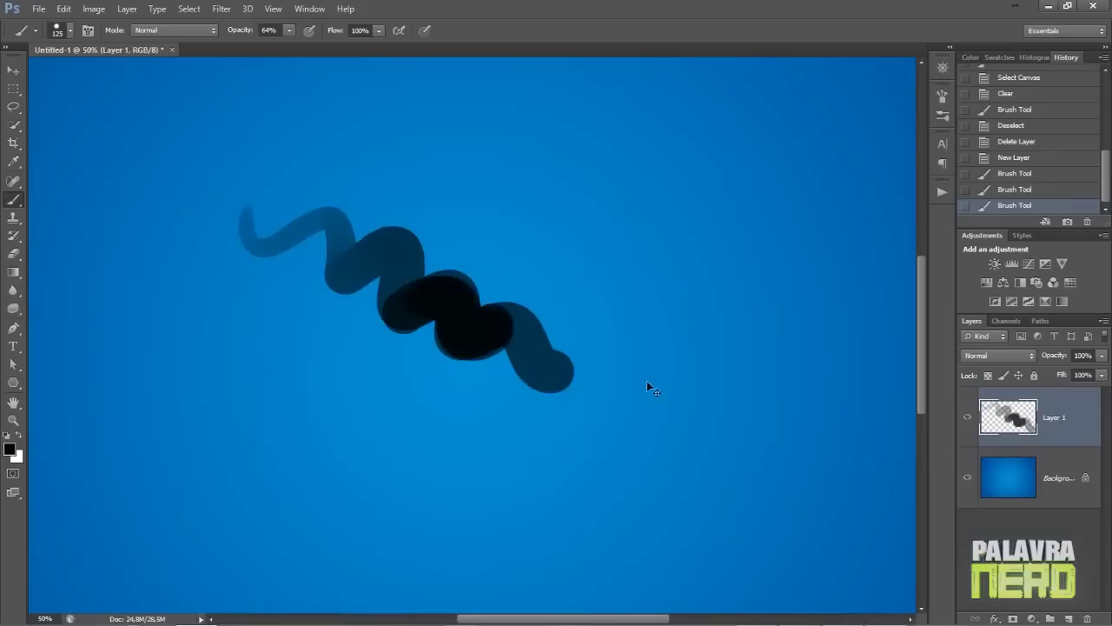
{"action": "key", "text": "ctrl+a"}
{"action": "key", "text": "Delete"}
{"action": "key", "text": "ctrl+d"}
Try the Chalk brush preset with a test stroke on Layer 1, undoing the stroke
{"action": "right_click", "coordinate": [483, 143]}
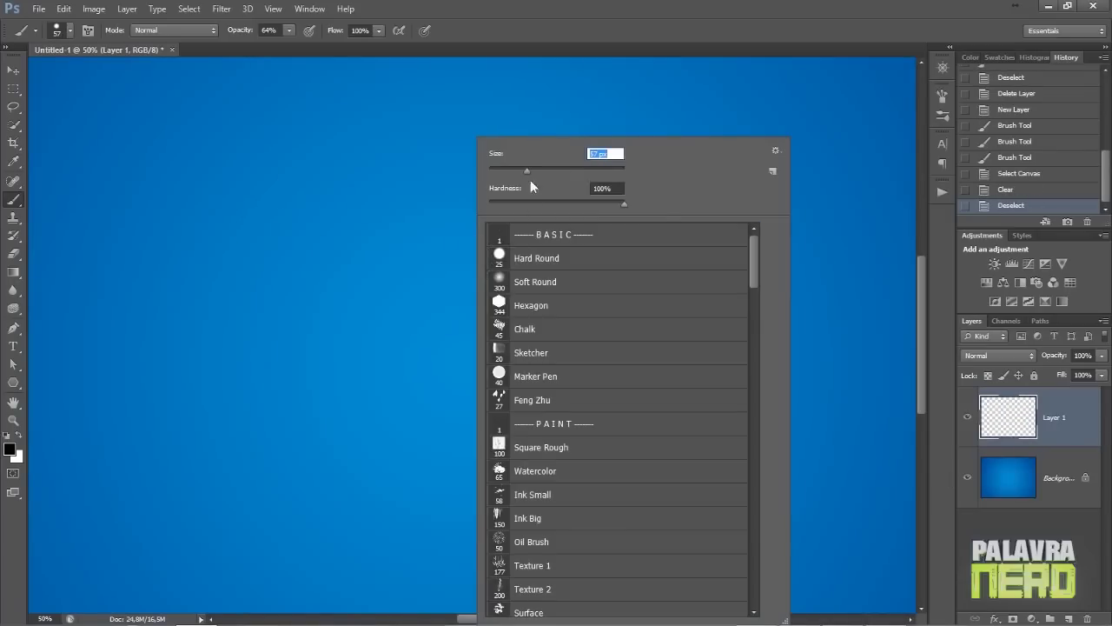
{"action": "scroll", "coordinate": [697, 243], "scroll_direction": "down", "scroll_amount": 1}
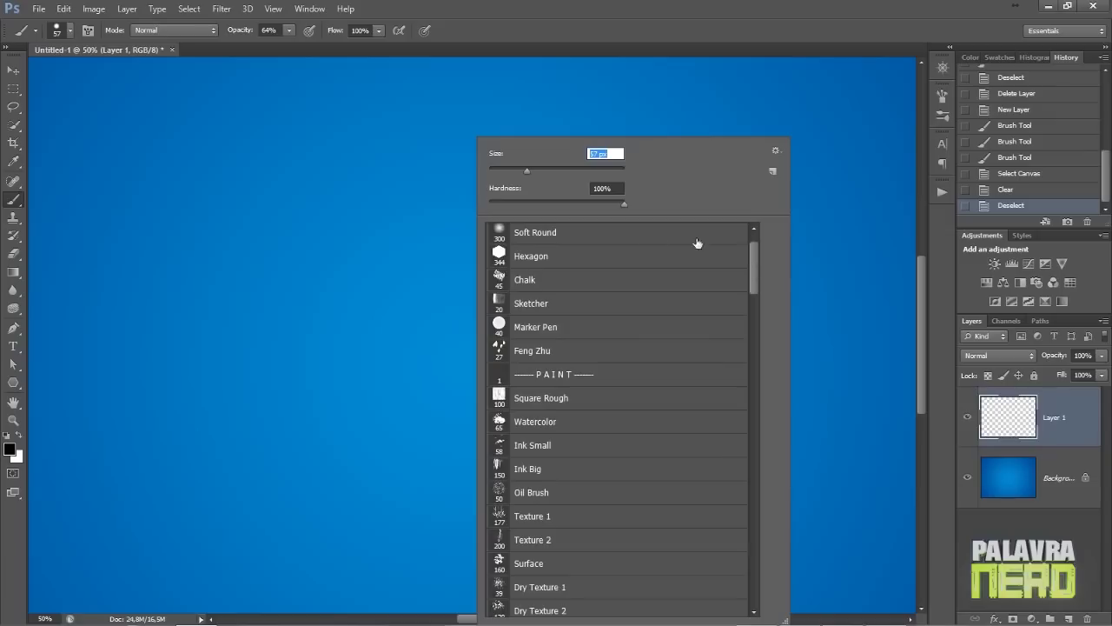
{"action": "left_click", "coordinate": [499, 286]}
{"action": "left_click", "coordinate": [583, 75]}
{"action": "mouse_move", "coordinate": [409, 208]}
{"action": "left_mouse_down"}
{"action": "mouse_move", "coordinate": [406, 296]}
{"action": "mouse_move", "coordinate": [424, 370]}
{"action": "mouse_move", "coordinate": [473, 460]}
{"action": "left_mouse_up"}
{"action": "key", "text": "ctrl+z"}
Try the 40 px Marker Pen brush preset with a test stroke on Layer 1, undoing the stroke
{"action": "right_click", "coordinate": [491, 185]}
{"action": "left_click", "coordinate": [523, 330]}
{"action": "key", "text": "Return"}
{"action": "mouse_move", "coordinate": [413, 204]}
{"action": "left_mouse_down"}
{"action": "mouse_move", "coordinate": [460, 261]}
{"action": "mouse_move", "coordinate": [558, 521]}
{"action": "left_mouse_up"}
{"action": "key", "text": "ctrl+z"}
Try the Feng Zhu brush preset at 27 px with test strokes on Layer 1, undoing them
{"action": "right_click", "coordinate": [530, 467]}
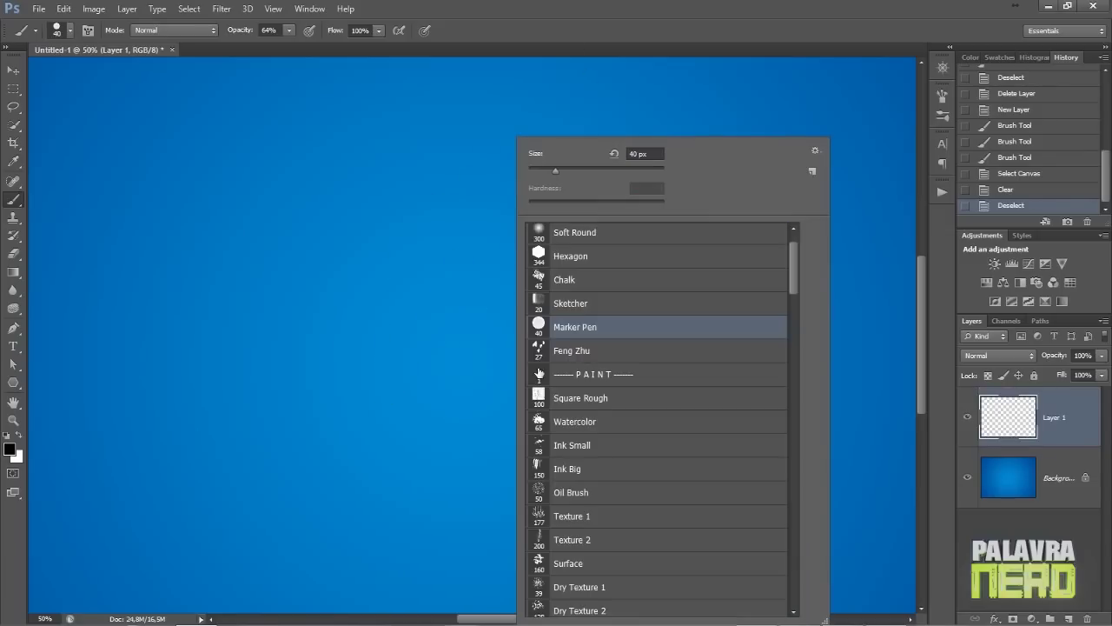
{"action": "left_click", "coordinate": [556, 350]}
{"action": "key", "text": "Return"}
{"action": "left_click_drag", "start_coordinate": [404, 182], "coordinate": [356, 317]}
{"action": "mouse_move", "coordinate": [359, 394]}
{"action": "left_mouse_down"}
{"action": "mouse_move", "coordinate": [468, 326]}
{"action": "mouse_move", "coordinate": [547, 467]}
{"action": "left_mouse_up"}
{"action": "key", "text": "ctrl+z"}
Enlarge the Feng Zhu brush to 180 px and try a stroke across the canvas, undoing it
{"action": "right_click", "coordinate": [516, 400]}
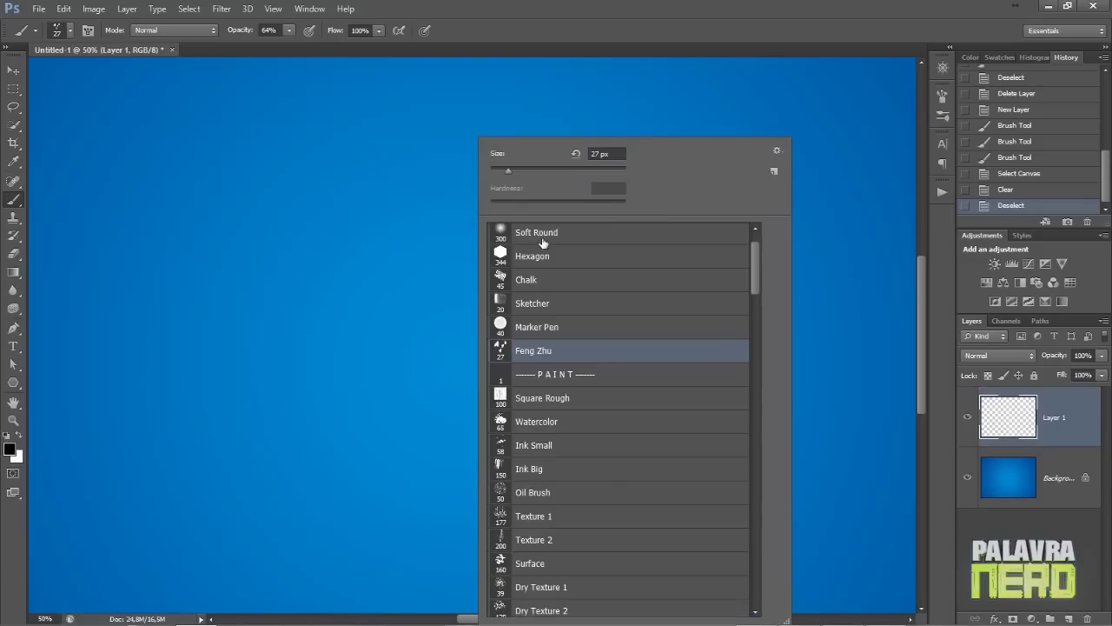
{"action": "key", "text": "Return"}
{"action": "mouse_move", "coordinate": [330, 183]}
{"action": "left_mouse_down"}
{"action": "mouse_move", "coordinate": [374, 382]}
{"action": "mouse_move", "coordinate": [560, 415]}
{"action": "left_mouse_up"}
{"action": "key", "text": "ctrl+z"}
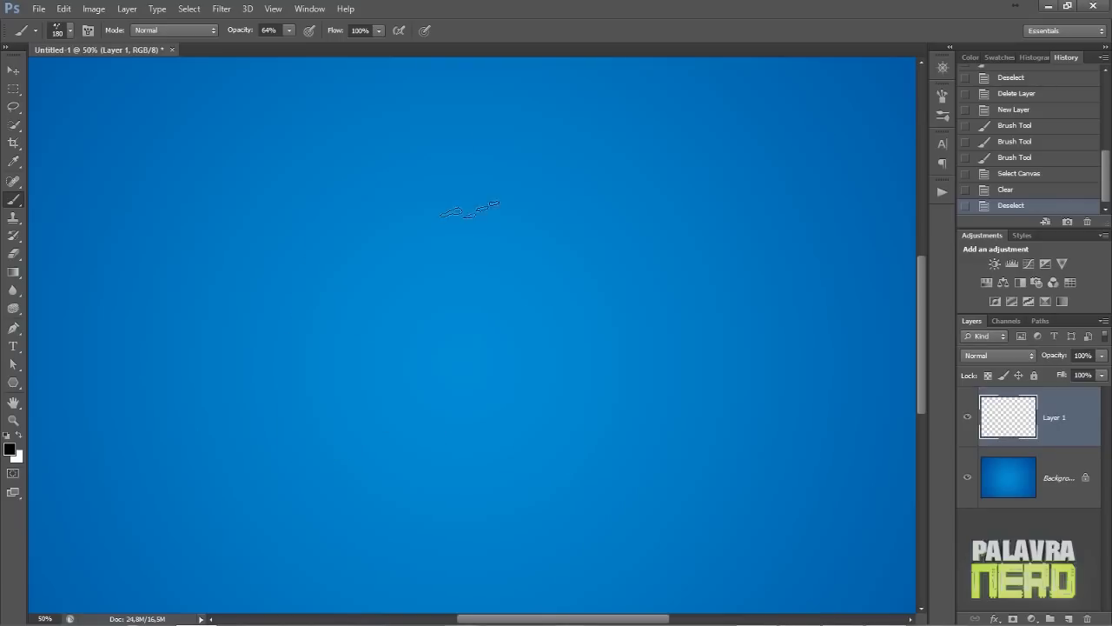
Choose the Square Rough brush preset and paint broad textured vertical strokes at 185 px on Layer 1
{"action": "right_click", "coordinate": [506, 400]}
{"action": "left_click", "coordinate": [507, 399]}
{"action": "mouse_move", "coordinate": [362, 194]}
{"action": "left_mouse_down"}
{"action": "mouse_move", "coordinate": [327, 377]}
{"action": "mouse_move", "coordinate": [439, 434]}
{"action": "mouse_move", "coordinate": [447, 504]}
{"action": "left_mouse_up"}
{"action": "key", "text": "ctrl+z"}
{"action": "mouse_move", "coordinate": [391, 160]}
{"action": "left_mouse_down"}
{"action": "mouse_move", "coordinate": [364, 394]}
{"action": "mouse_move", "coordinate": [438, 510]}
{"action": "mouse_move", "coordinate": [476, 530]}
{"action": "left_mouse_up"}
{"action": "mouse_move", "coordinate": [472, 173]}
{"action": "left_mouse_down"}
{"action": "mouse_move", "coordinate": [499, 260]}
{"action": "mouse_move", "coordinate": [452, 408]}
{"action": "left_mouse_up"}
Reselect the Square Rough preset at 100 px and paint darker strokes over the textured patch
{"action": "right_click", "coordinate": [489, 200]}
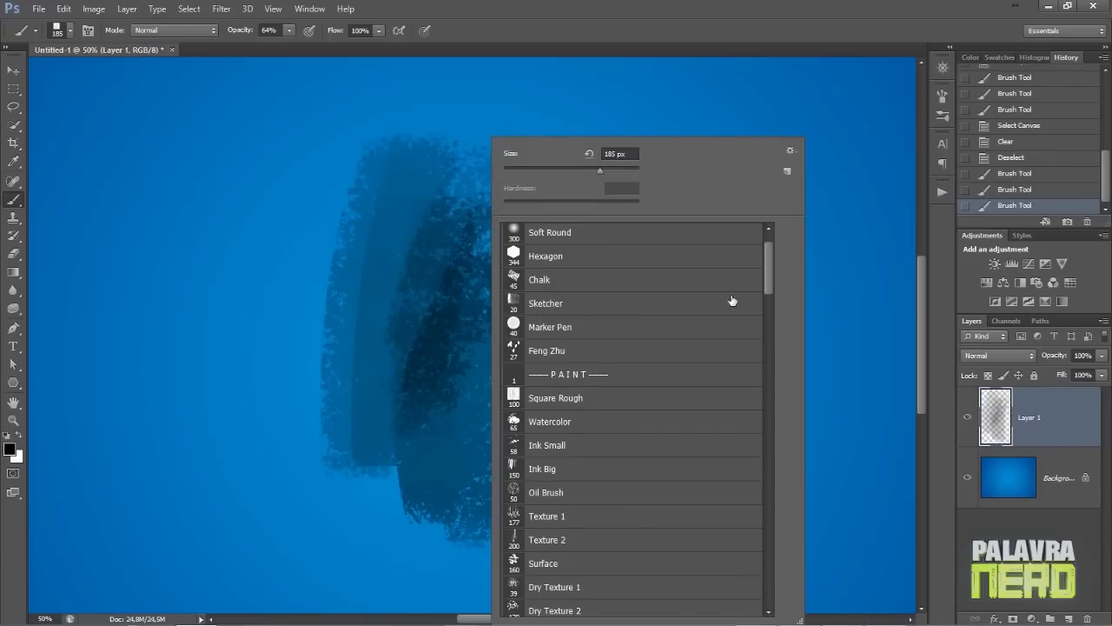
{"action": "left_click", "coordinate": [518, 400]}
{"action": "mouse_move", "coordinate": [379, 170]}
{"action": "left_mouse_down"}
{"action": "mouse_move", "coordinate": [379, 391]}
{"action": "mouse_move", "coordinate": [405, 229]}
{"action": "mouse_move", "coordinate": [446, 491]}
{"action": "mouse_move", "coordinate": [426, 191]}
{"action": "mouse_move", "coordinate": [378, 495]}
{"action": "mouse_move", "coordinate": [440, 493]}
{"action": "left_mouse_up"}
Continue darkening the textured patch on Layer 1 with vertical Square Rough strokes at 100 px
{"action": "right_click", "coordinate": [506, 213]}
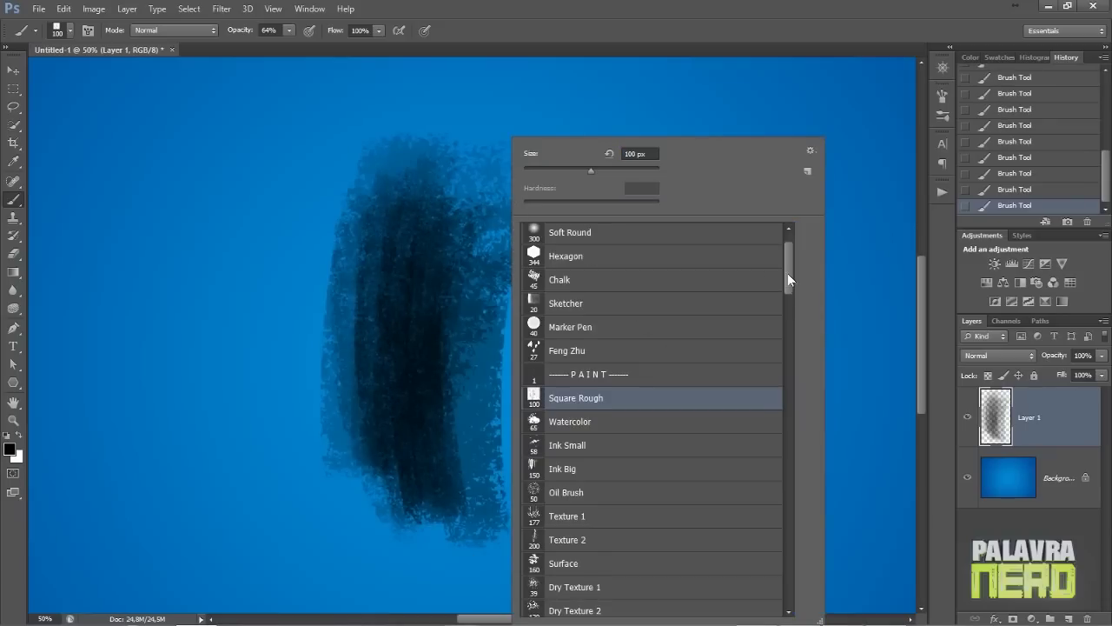
{"action": "key", "text": "Escape"}
{"action": "mouse_move", "coordinate": [482, 170]}
{"action": "left_mouse_down"}
{"action": "mouse_move", "coordinate": [456, 387]}
{"action": "mouse_move", "coordinate": [496, 346]}
{"action": "mouse_move", "coordinate": [469, 205]}
{"action": "mouse_move", "coordinate": [467, 248]}
{"action": "mouse_move", "coordinate": [443, 187]}
{"action": "mouse_move", "coordinate": [403, 497]}
{"action": "mouse_move", "coordinate": [455, 233]}
{"action": "mouse_move", "coordinate": [478, 455]}
{"action": "left_mouse_up"}
{"action": "mouse_move", "coordinate": [389, 225]}
{"action": "left_mouse_down"}
{"action": "mouse_move", "coordinate": [390, 450]}
{"action": "mouse_move", "coordinate": [461, 107]}
{"action": "mouse_move", "coordinate": [472, 380]}
{"action": "mouse_move", "coordinate": [382, 249]}
{"action": "left_mouse_up"}
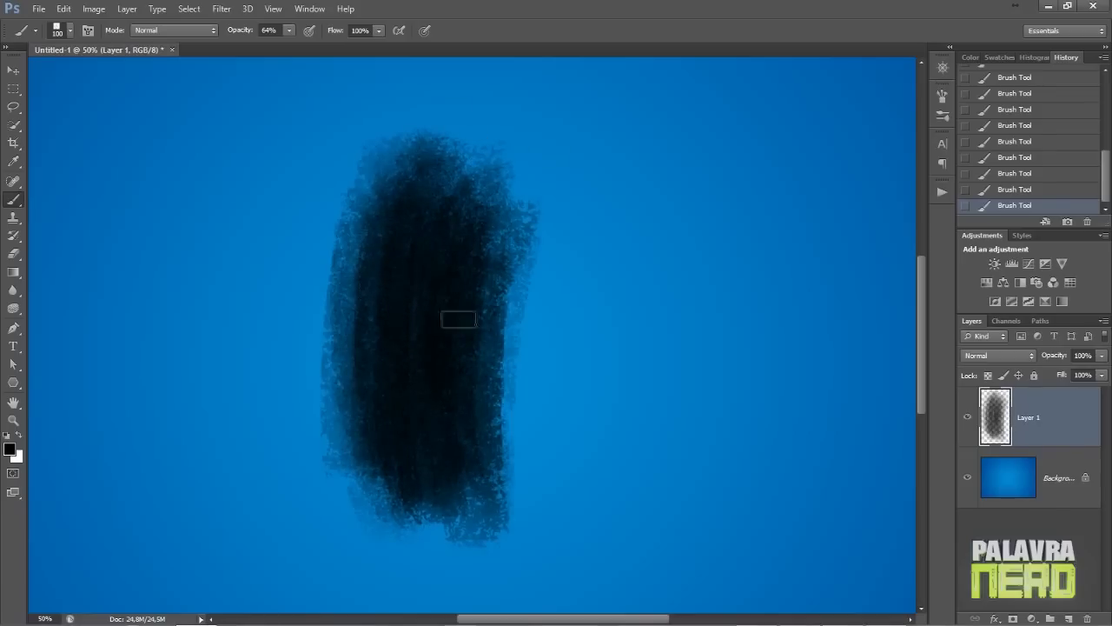
Paint overlapping Square Rough strokes on both sides of the dark patch, undoing one trial stroke
{"action": "mouse_move", "coordinate": [153, 305]}
{"action": "left_mouse_down"}
{"action": "mouse_move", "coordinate": [161, 323]}
{"action": "mouse_move", "coordinate": [131, 252]}
{"action": "mouse_move", "coordinate": [182, 346]}
{"action": "mouse_move", "coordinate": [167, 244]}
{"action": "mouse_move", "coordinate": [265, 412]}
{"action": "mouse_move", "coordinate": [178, 210]}
{"action": "mouse_move", "coordinate": [228, 370]}
{"action": "mouse_move", "coordinate": [252, 402]}
{"action": "left_mouse_up"}
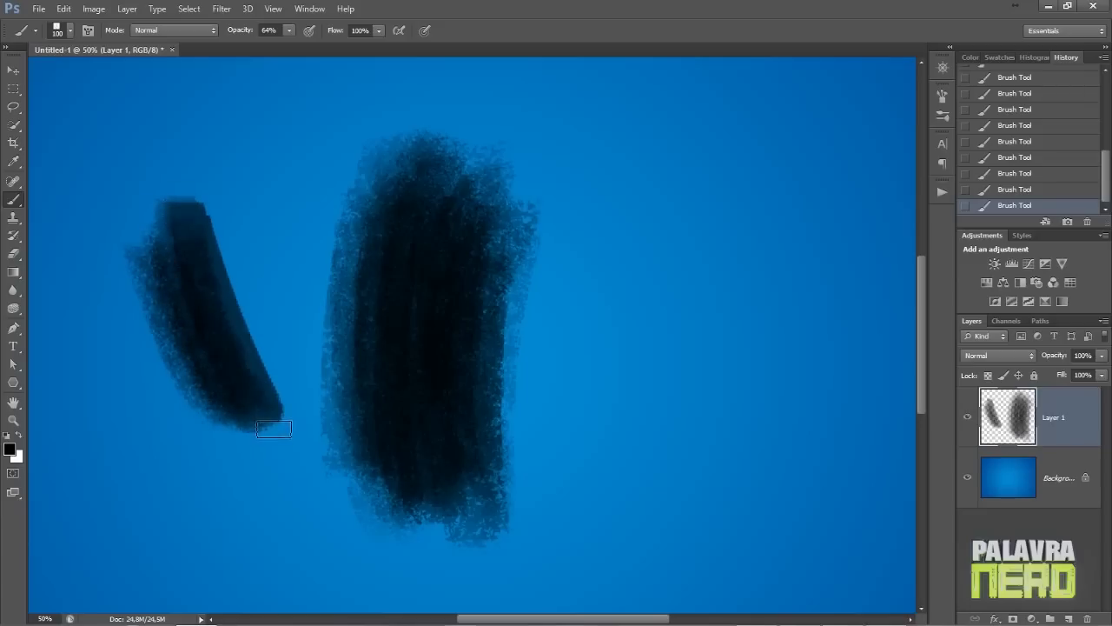
{"action": "left_click_drag", "start_coordinate": [260, 188], "coordinate": [314, 492]}
{"action": "left_click_drag", "start_coordinate": [301, 135], "coordinate": [317, 243]}
{"action": "key", "text": "ctrl+z"}
{"action": "mouse_move", "coordinate": [313, 180]}
{"action": "left_mouse_down"}
{"action": "mouse_move", "coordinate": [323, 198]}
{"action": "mouse_move", "coordinate": [315, 141]}
{"action": "mouse_move", "coordinate": [297, 139]}
{"action": "mouse_move", "coordinate": [277, 200]}
{"action": "mouse_move", "coordinate": [269, 130]}
{"action": "mouse_move", "coordinate": [322, 117]}
{"action": "mouse_move", "coordinate": [337, 188]}
{"action": "mouse_move", "coordinate": [345, 143]}
{"action": "left_mouse_up"}
{"action": "mouse_move", "coordinate": [263, 191]}
{"action": "left_mouse_down"}
{"action": "mouse_move", "coordinate": [288, 374]}
{"action": "mouse_move", "coordinate": [280, 217]}
{"action": "mouse_move", "coordinate": [300, 348]}
{"action": "mouse_move", "coordinate": [337, 436]}
{"action": "mouse_move", "coordinate": [296, 222]}
{"action": "mouse_move", "coordinate": [318, 303]}
{"action": "mouse_move", "coordinate": [337, 280]}
{"action": "mouse_move", "coordinate": [323, 293]}
{"action": "mouse_move", "coordinate": [257, 173]}
{"action": "mouse_move", "coordinate": [258, 385]}
{"action": "mouse_move", "coordinate": [258, 325]}
{"action": "mouse_move", "coordinate": [221, 304]}
{"action": "left_mouse_up"}
{"action": "mouse_move", "coordinate": [247, 462]}
{"action": "left_mouse_down"}
{"action": "mouse_move", "coordinate": [215, 326]}
{"action": "mouse_move", "coordinate": [292, 371]}
{"action": "mouse_move", "coordinate": [408, 512]}
{"action": "mouse_move", "coordinate": [497, 466]}
{"action": "mouse_move", "coordinate": [538, 217]}
{"action": "mouse_move", "coordinate": [529, 244]}
{"action": "mouse_move", "coordinate": [549, 258]}
{"action": "mouse_move", "coordinate": [535, 353]}
{"action": "mouse_move", "coordinate": [544, 493]}
{"action": "mouse_move", "coordinate": [551, 481]}
{"action": "mouse_move", "coordinate": [563, 498]}
{"action": "mouse_move", "coordinate": [578, 409]}
{"action": "mouse_move", "coordinate": [559, 419]}
{"action": "mouse_move", "coordinate": [547, 336]}
{"action": "left_mouse_up"}
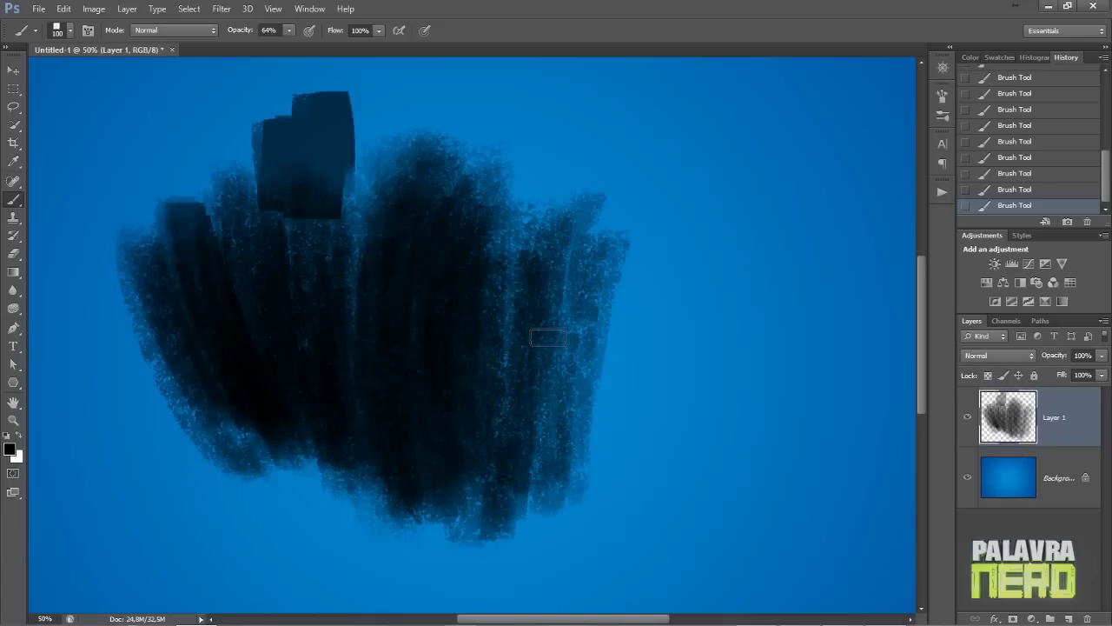
Clear all the paint from Layer 1 and choose the Watercolor brush preset at 197 px
{"action": "key", "text": "Delete"}
{"action": "key", "text": "ctrl+d"}
{"action": "right_click", "coordinate": [546, 339]}
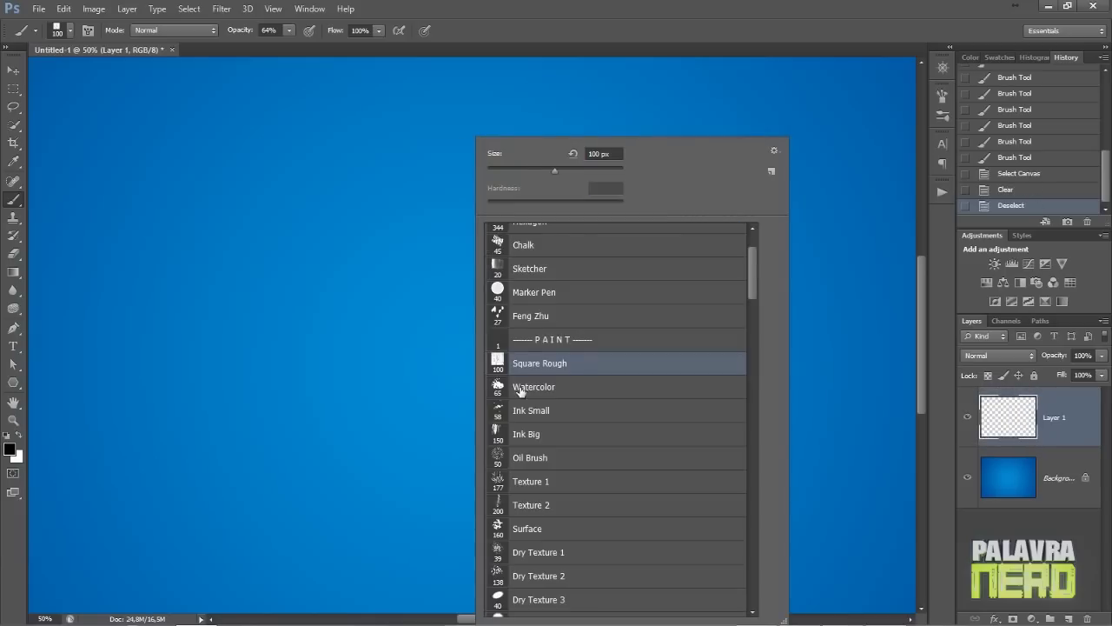
{"action": "left_click", "coordinate": [530, 387]}
{"action": "left_click", "coordinate": [553, 25]}
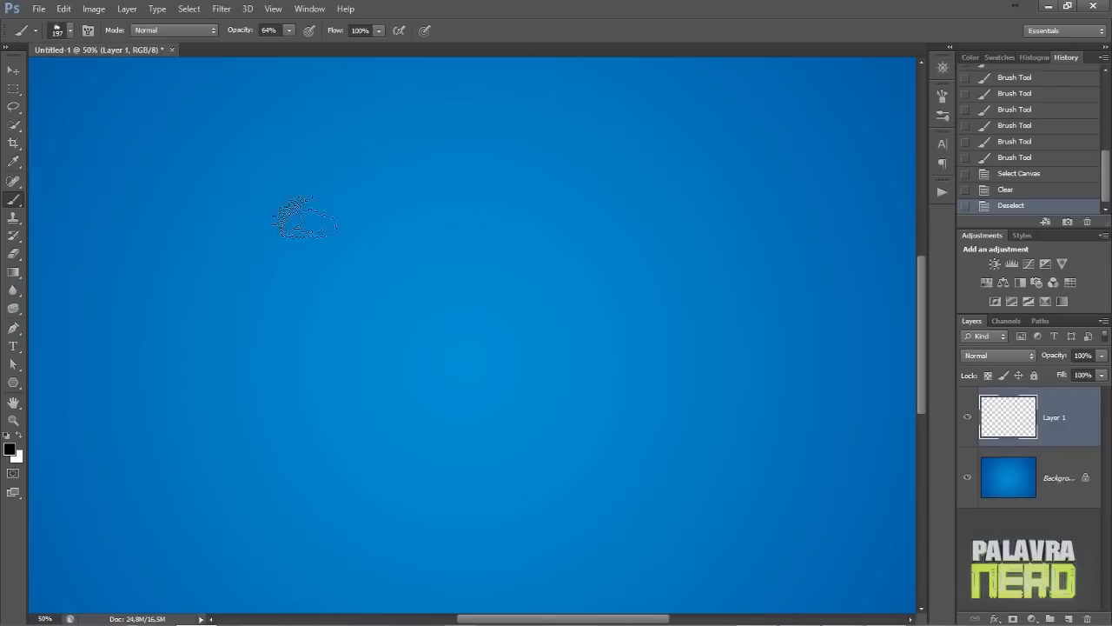
Paint several overlapping curved Watercolor strokes across the middle of the canvas on Layer 1
{"action": "mouse_move", "coordinate": [286, 253]}
{"action": "left_mouse_down"}
{"action": "mouse_move", "coordinate": [320, 273]}
{"action": "mouse_move", "coordinate": [386, 243]}
{"action": "mouse_move", "coordinate": [417, 322]}
{"action": "mouse_move", "coordinate": [509, 316]}
{"action": "mouse_move", "coordinate": [639, 482]}
{"action": "left_mouse_up"}
{"action": "mouse_move", "coordinate": [383, 317]}
{"action": "left_mouse_down"}
{"action": "mouse_move", "coordinate": [441, 320]}
{"action": "mouse_move", "coordinate": [573, 426]}
{"action": "mouse_move", "coordinate": [619, 520]}
{"action": "left_mouse_up"}
{"action": "mouse_move", "coordinate": [499, 375]}
{"action": "left_mouse_down"}
{"action": "mouse_move", "coordinate": [347, 179]}
{"action": "mouse_move", "coordinate": [453, 152]}
{"action": "mouse_move", "coordinate": [632, 310]}
{"action": "mouse_move", "coordinate": [639, 482]}
{"action": "mouse_move", "coordinate": [469, 474]}
{"action": "left_mouse_up"}
{"action": "mouse_move", "coordinate": [330, 369]}
{"action": "left_mouse_down"}
{"action": "mouse_move", "coordinate": [488, 418]}
{"action": "mouse_move", "coordinate": [263, 375]}
{"action": "mouse_move", "coordinate": [563, 497]}
{"action": "mouse_move", "coordinate": [636, 495]}
{"action": "left_mouse_up"}
{"action": "mouse_move", "coordinate": [714, 271]}
{"action": "left_mouse_down"}
{"action": "mouse_move", "coordinate": [721, 322]}
{"action": "mouse_move", "coordinate": [600, 565]}
{"action": "left_mouse_up"}
{"action": "mouse_move", "coordinate": [633, 168]}
{"action": "left_mouse_down"}
{"action": "mouse_move", "coordinate": [672, 281]}
{"action": "mouse_move", "coordinate": [581, 198]}
{"action": "mouse_move", "coordinate": [549, 143]}
{"action": "left_mouse_up"}
Choose the Hard Round preset at 164 px and paint a long curve left of the watercolor strokes
{"action": "right_click", "coordinate": [490, 208]}
{"action": "left_click_drag", "start_coordinate": [768, 259], "coordinate": [767, 240]}
{"action": "left_click", "coordinate": [523, 259]}
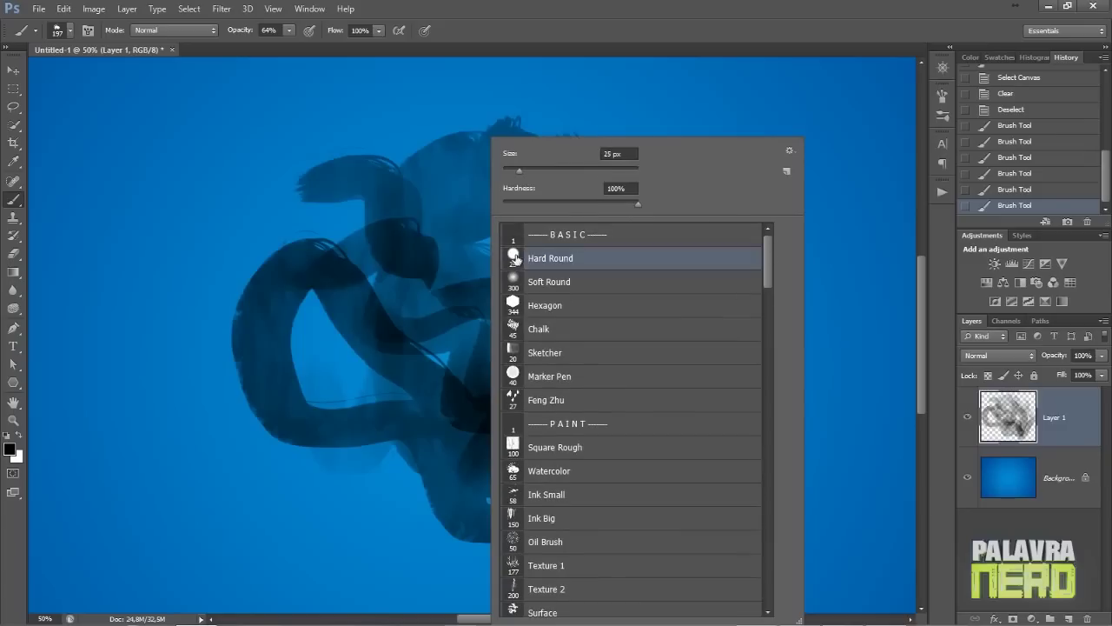
{"action": "left_click_drag", "start_coordinate": [584, 170], "coordinate": [570, 171]}
{"action": "left_click", "coordinate": [213, 182]}
{"action": "mouse_move", "coordinate": [207, 165]}
{"action": "left_mouse_down"}
{"action": "mouse_move", "coordinate": [173, 355]}
{"action": "mouse_move", "coordinate": [228, 459]}
{"action": "mouse_move", "coordinate": [387, 527]}
{"action": "mouse_move", "coordinate": [447, 524]}
{"action": "left_mouse_up"}
Raise the Minimum Diameter in the brush's Shape Dynamics and paint a short vertical test stroke
{"action": "key", "text": "F5"}
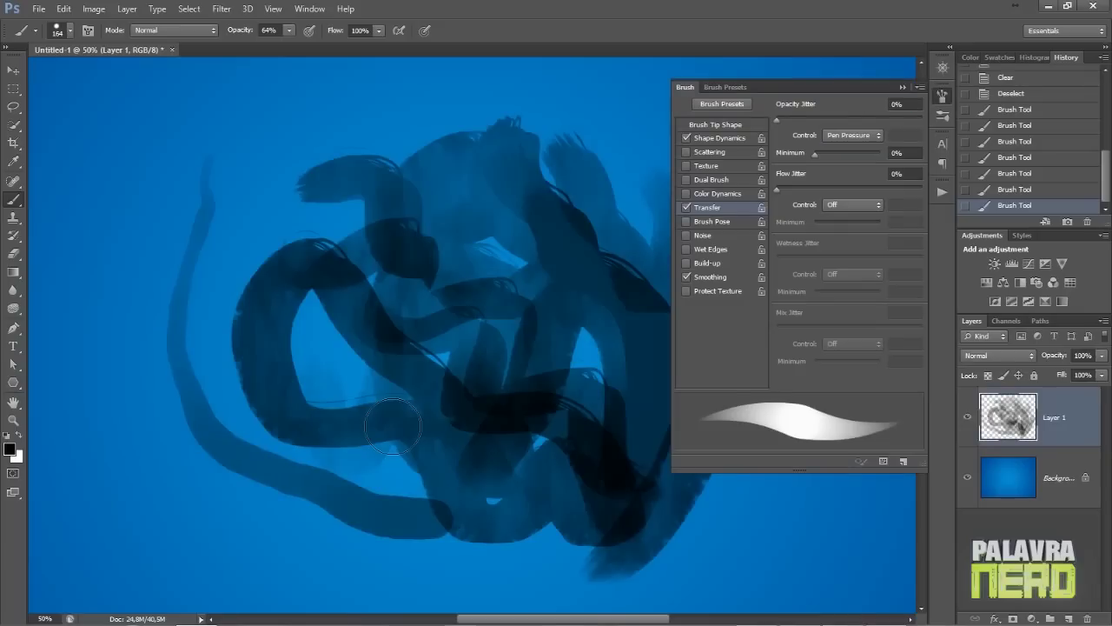
{"action": "left_click", "coordinate": [718, 139]}
{"action": "mouse_move", "coordinate": [778, 168]}
{"action": "left_mouse_down"}
{"action": "mouse_move", "coordinate": [883, 164]}
{"action": "mouse_move", "coordinate": [783, 174]}
{"action": "mouse_move", "coordinate": [888, 176]}
{"action": "left_mouse_up"}
{"action": "mouse_move", "coordinate": [224, 103]}
{"action": "left_mouse_down"}
{"action": "mouse_move", "coordinate": [245, 165]}
{"action": "mouse_move", "coordinate": [242, 286]}
{"action": "left_mouse_up"}
Set the brush's Minimum Diameter to 0% and paint an arched test stroke above the watercolor strokes
{"action": "left_click", "coordinate": [789, 164]}
{"action": "left_click_drag", "start_coordinate": [789, 164], "coordinate": [779, 165]}
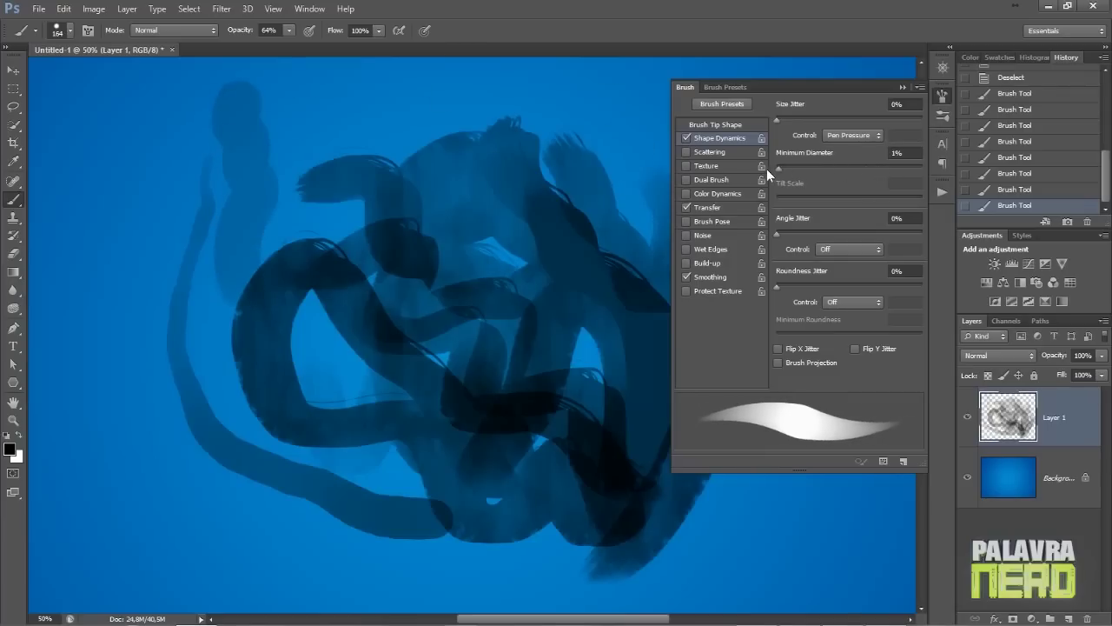
{"action": "mouse_move", "coordinate": [376, 91]}
{"action": "left_mouse_down"}
{"action": "mouse_move", "coordinate": [399, 112]}
{"action": "mouse_move", "coordinate": [520, 85]}
{"action": "mouse_move", "coordinate": [612, 178]}
{"action": "left_mouse_up"}
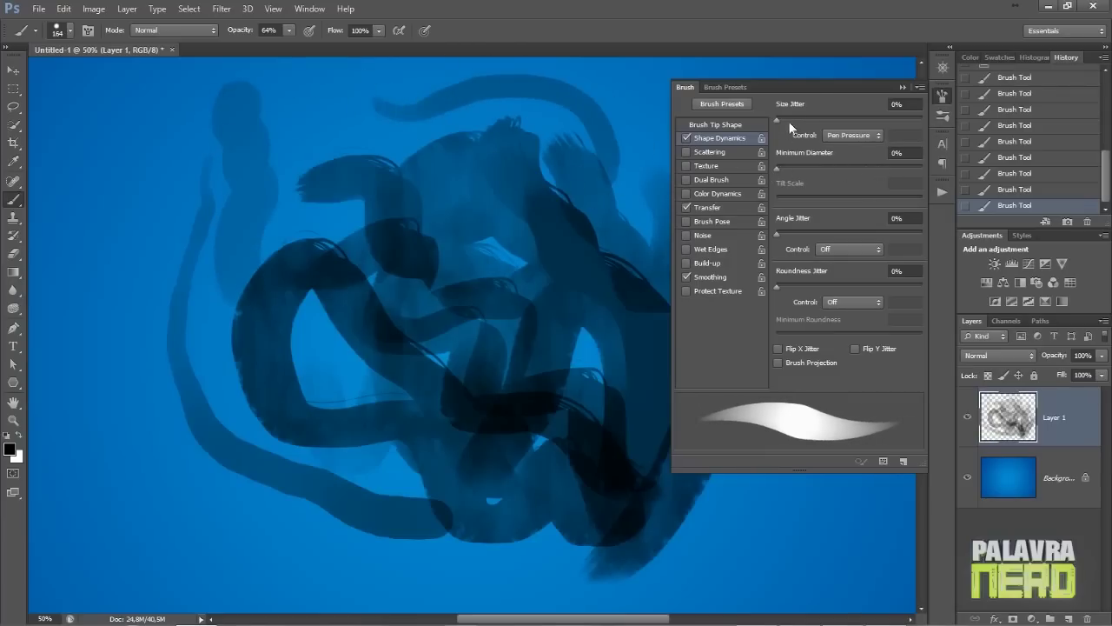
{"action": "left_click", "coordinate": [898, 87]}
Set the Hard Round brush to 85 px and paint a wavy stroke beside the watercolor strokes
{"action": "right_click", "coordinate": [740, 143]}
{"action": "left_click_drag", "start_coordinate": [740, 144], "coordinate": [733, 137]}
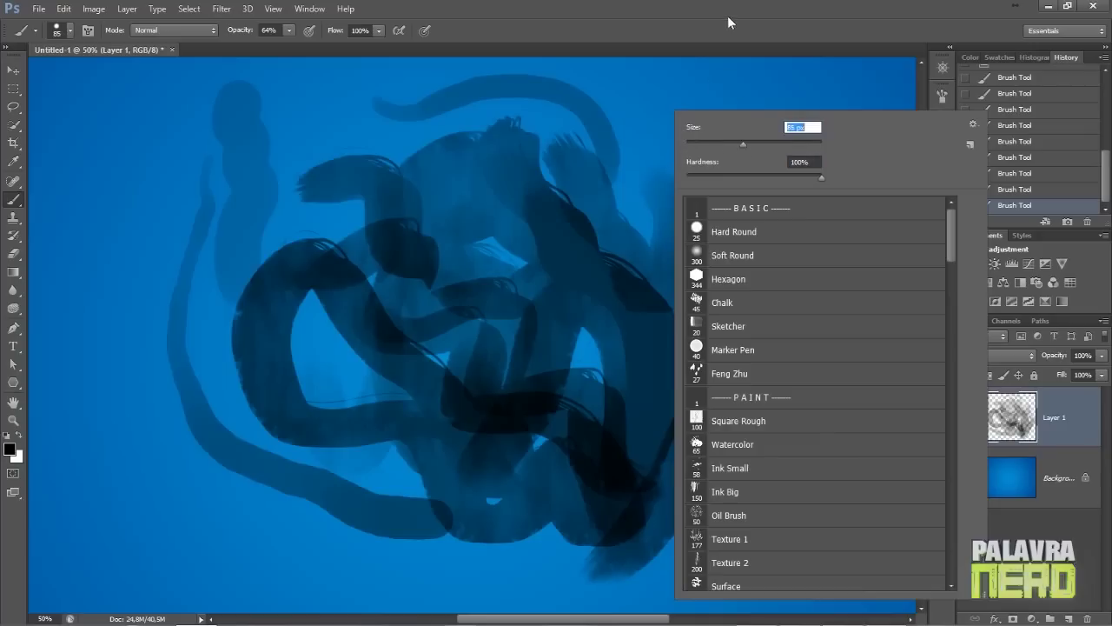
{"action": "key", "text": "Return"}
{"action": "left_click_drag", "start_coordinate": [762, 195], "coordinate": [776, 382]}
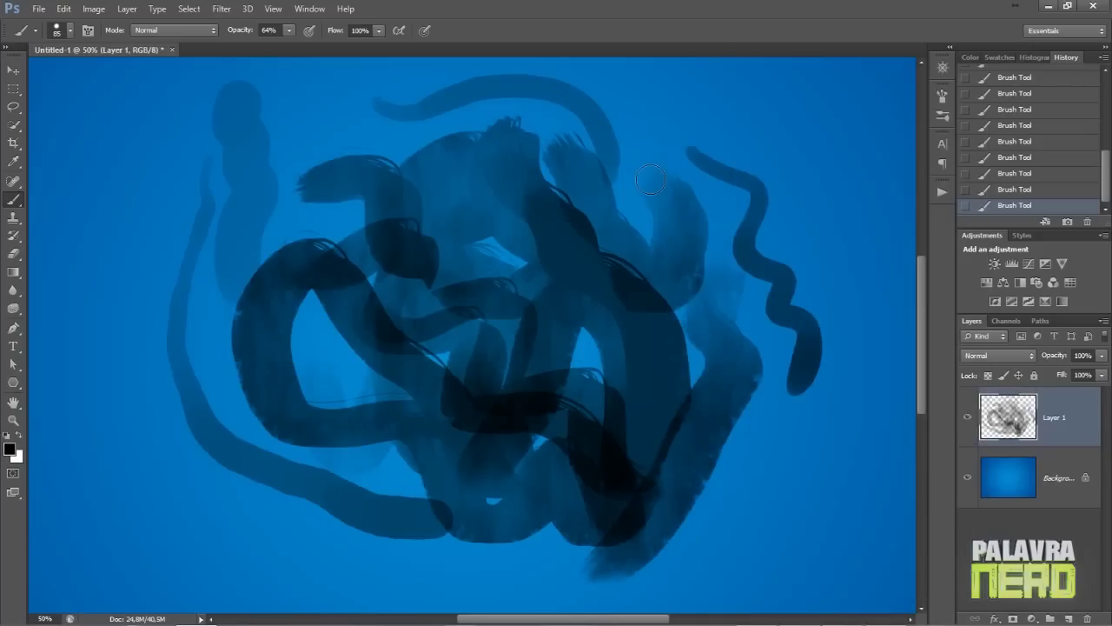
Open the grip pen settings in Wacom Tablet Properties and set Tip Feel to the middle of its range
{"action": "key", "text": "F1"}
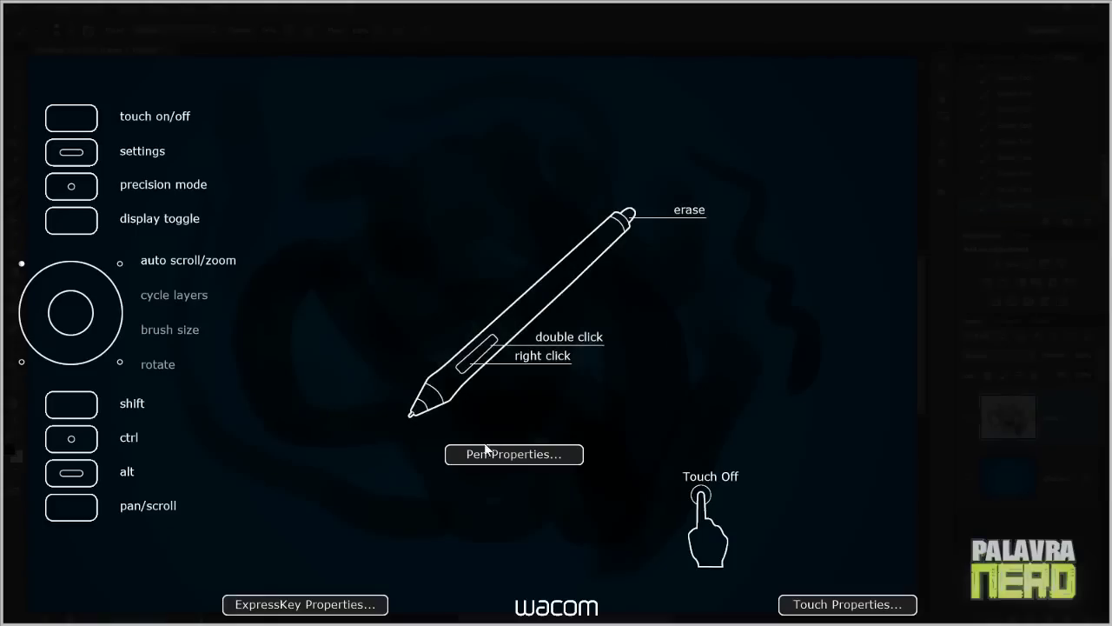
{"action": "left_click", "coordinate": [486, 456]}
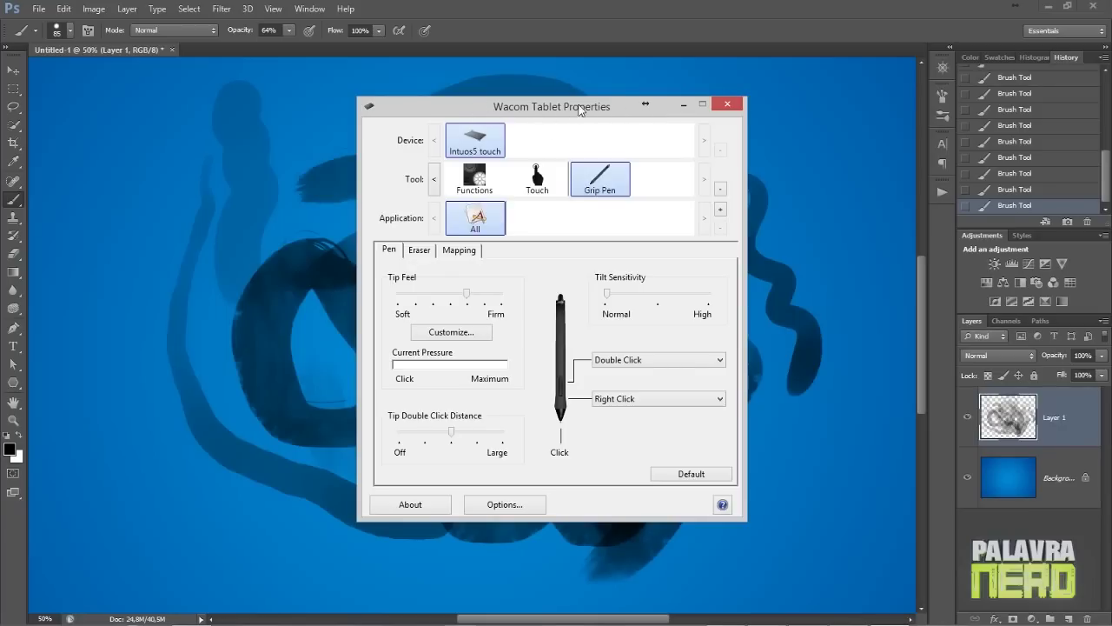
{"action": "left_click_drag", "start_coordinate": [493, 114], "coordinate": [553, 115]}
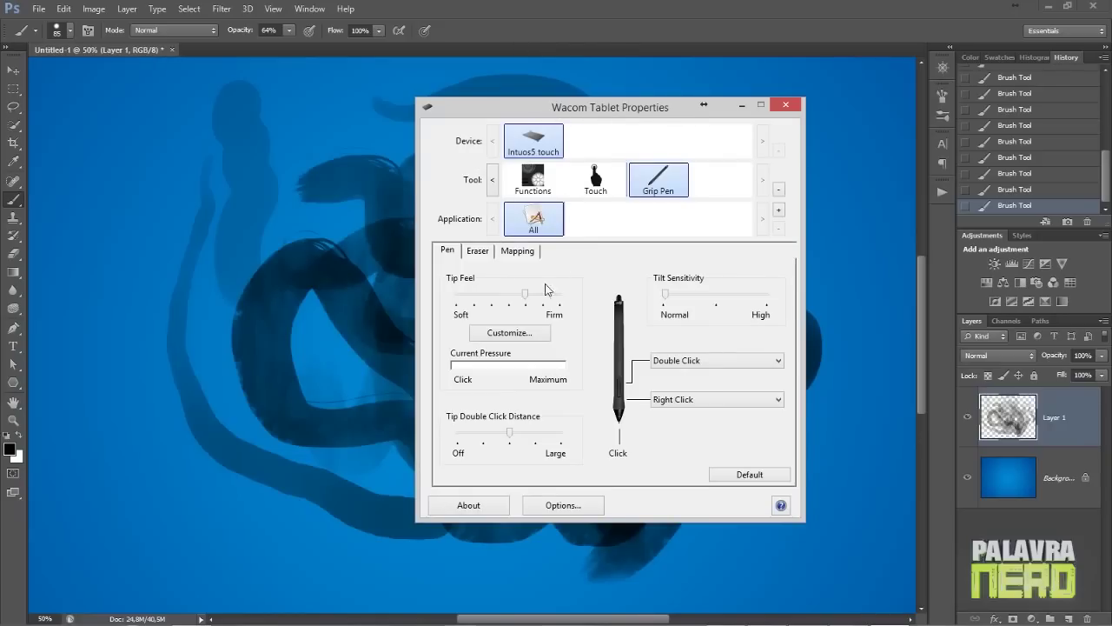
{"action": "left_click_drag", "start_coordinate": [525, 300], "coordinate": [508, 296]}
{"action": "left_click_drag", "start_coordinate": [565, 107], "coordinate": [687, 115]}
{"action": "mouse_move", "coordinate": [631, 305]}
{"action": "left_mouse_down"}
{"action": "mouse_move", "coordinate": [686, 306]}
{"action": "mouse_move", "coordinate": [637, 320]}
{"action": "left_mouse_up"}
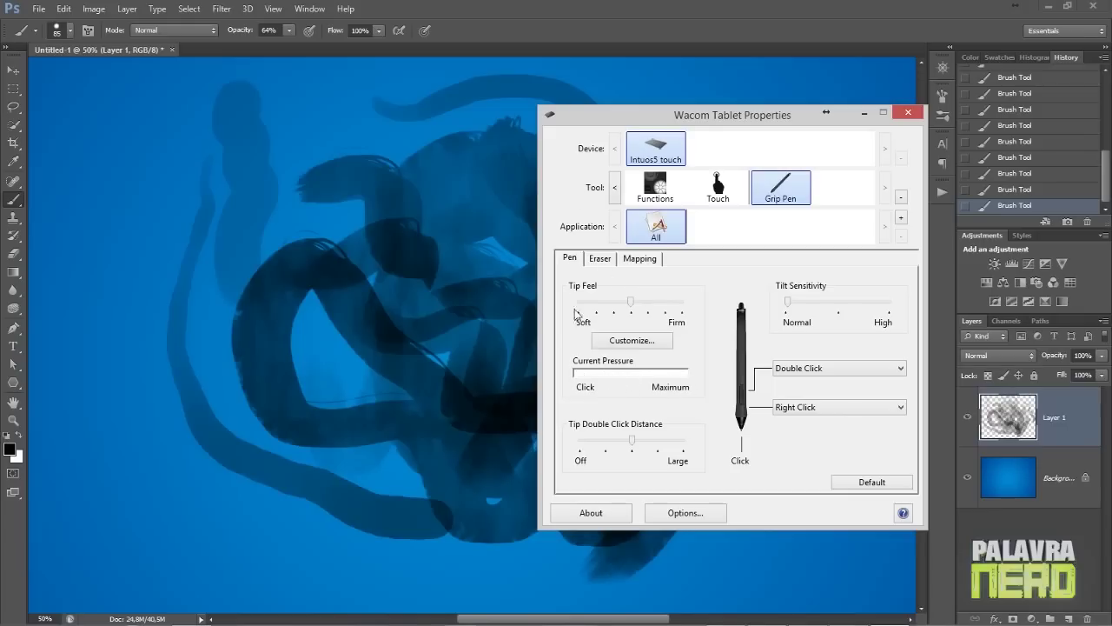
Test the pen pressure in Wacom Tablet Properties, make Tip Feel firmer and return to the Photoshop canvas
{"action": "left_click", "coordinate": [617, 392]}
{"action": "left_click", "coordinate": [706, 311]}
{"action": "left_click", "coordinate": [627, 389]}
{"action": "left_click", "coordinate": [627, 391]}
{"action": "left_click_drag", "start_coordinate": [640, 320], "coordinate": [664, 308]}
{"action": "left_click", "coordinate": [618, 390]}
{"action": "left_click", "coordinate": [680, 31]}
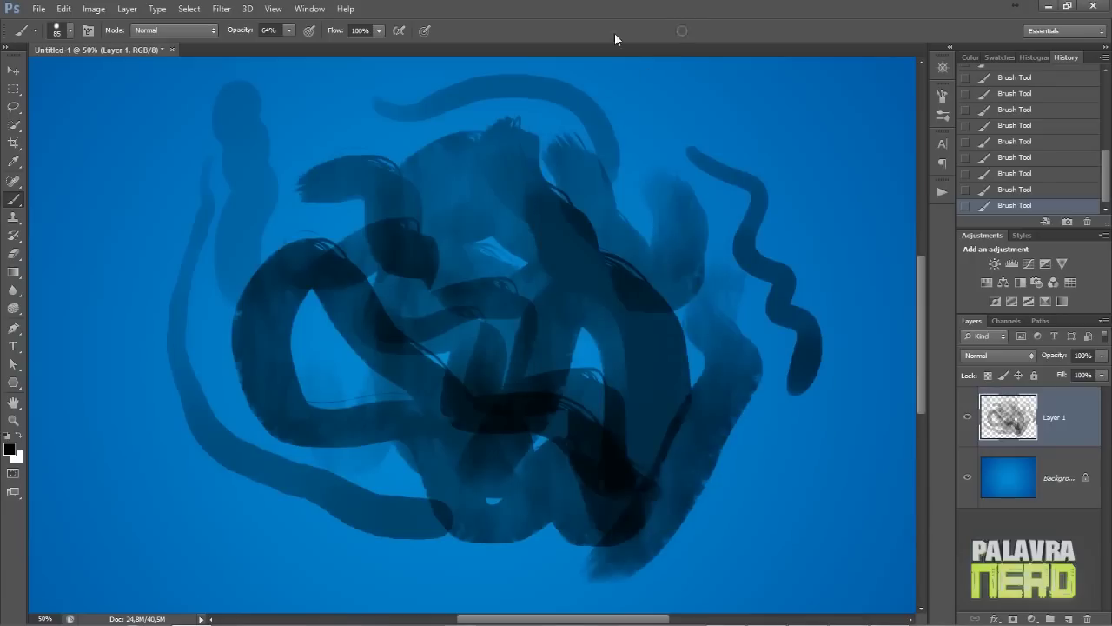
Clear all the strokes from Layer 1 and set the brush opacity to 100%
{"action": "right_click", "coordinate": [599, 208]}
{"action": "key", "text": "Escape"}
{"action": "key", "text": "ctrl+a"}
{"action": "key", "text": "Delete"}
{"action": "key", "text": "ctrl+d"}
Enlarge the Hard Round brush to 164 px and paint a large dot and a thin wavy stroke beside it
{"action": "right_click", "coordinate": [464, 139]}
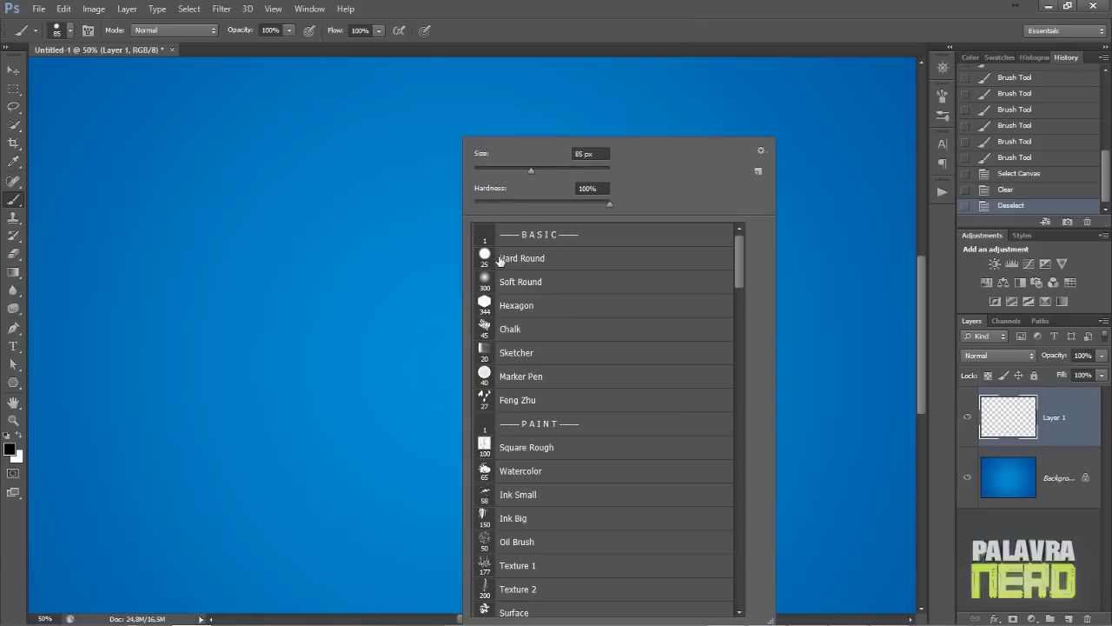
{"action": "key", "text": "Return"}
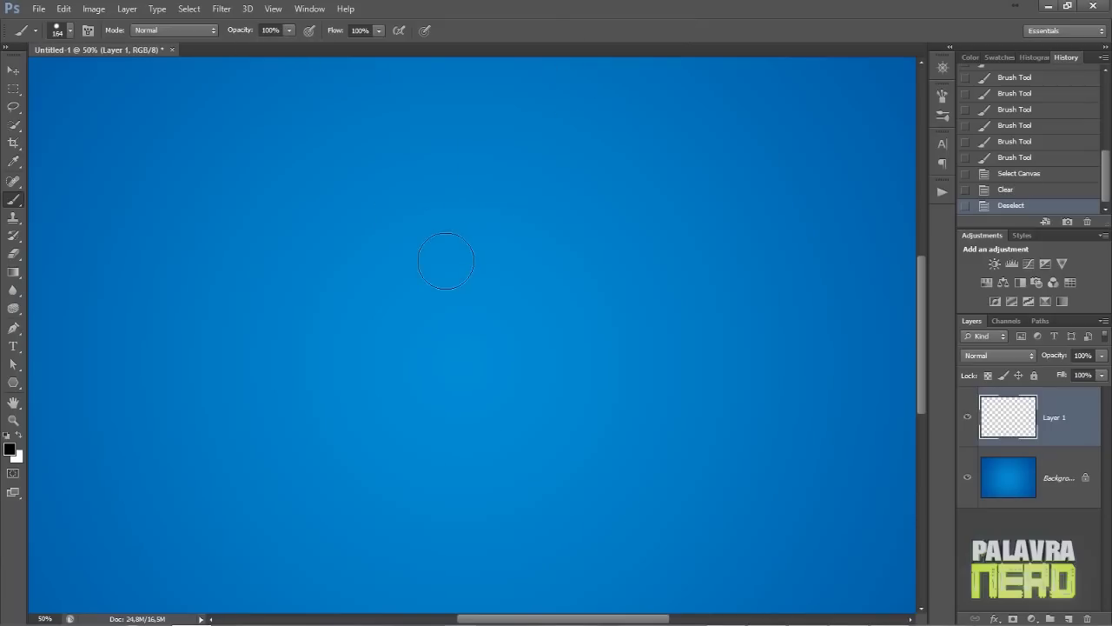
{"action": "left_click", "coordinate": [445, 261]}
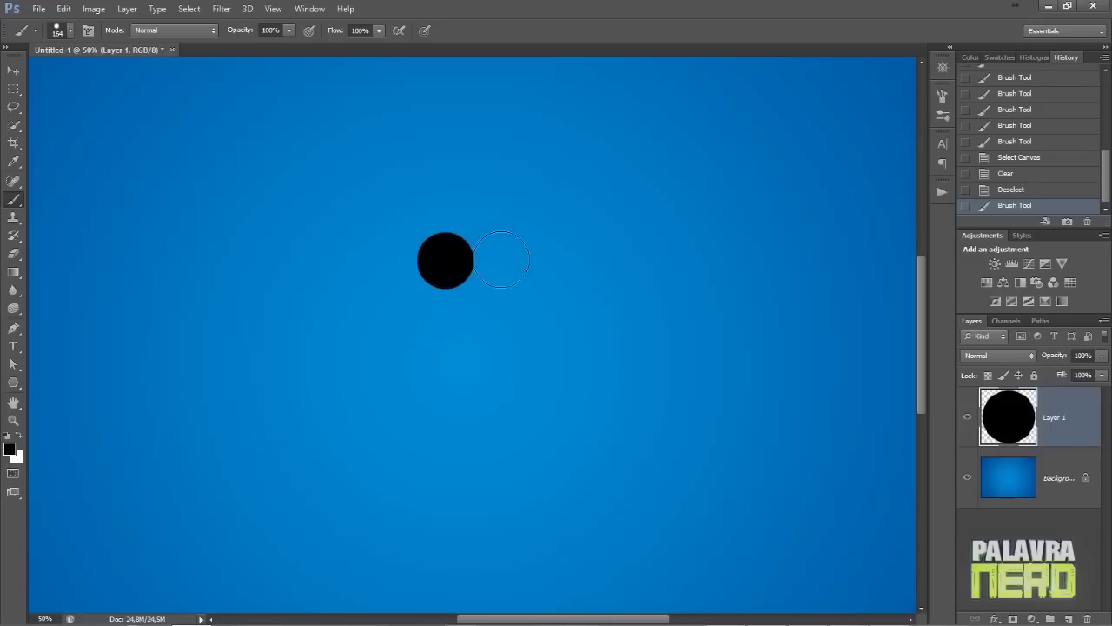
{"action": "mouse_move", "coordinate": [508, 252]}
{"action": "left_mouse_down"}
{"action": "mouse_move", "coordinate": [502, 285]}
{"action": "mouse_move", "coordinate": [535, 352]}
{"action": "left_mouse_up"}
Turn off the Transfer option in the brush settings
{"action": "right_click", "coordinate": [551, 220]}
{"action": "left_click", "coordinate": [537, 33]}
{"action": "key", "text": "F5"}
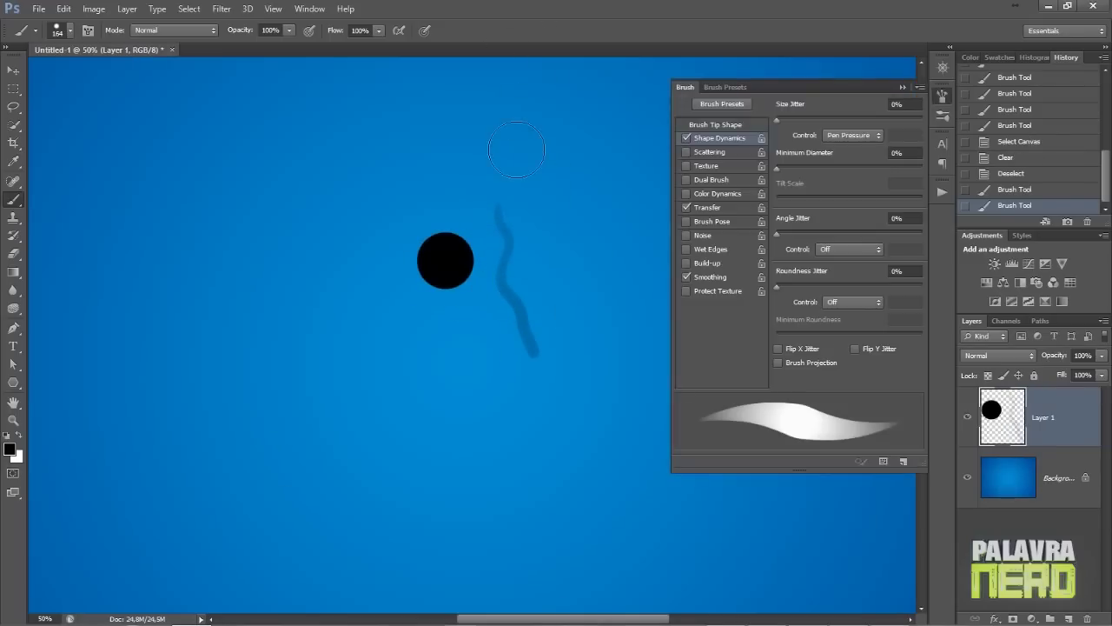
{"action": "left_click", "coordinate": [684, 208]}
{"action": "key", "text": "F5"}
Select only the faint wavy stroke beside the large dot with the Lasso, delete it and deselect
{"action": "key", "text": "ctrl+a"}
{"action": "key", "text": "l"}
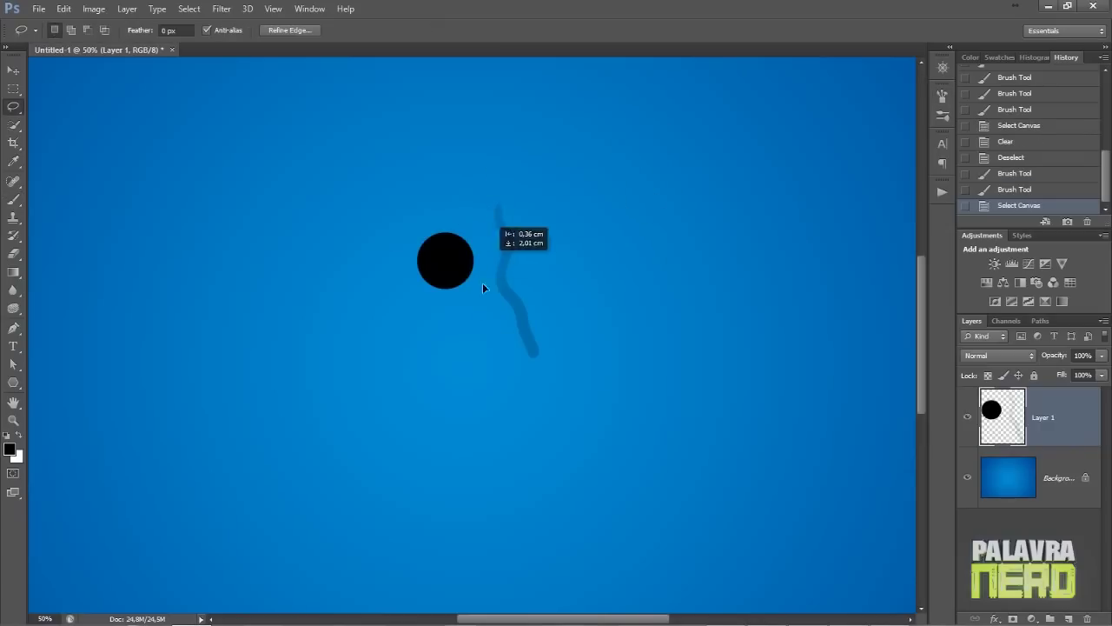
{"action": "key", "text": "ctrl+d"}
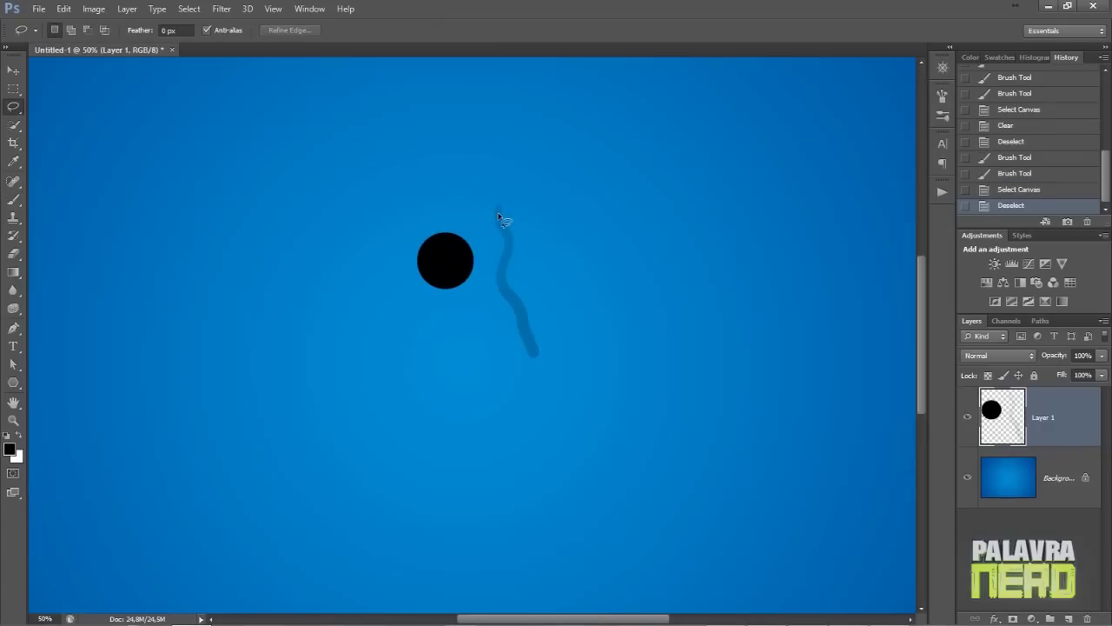
{"action": "left_click_drag", "start_coordinate": [545, 50], "coordinate": [538, 41]}
{"action": "key", "text": "Delete"}
{"action": "key", "text": "ctrl+d"}
Paint a small dot with light pen pressure beside the large dot, after undoing a trial stroke
{"action": "key", "text": "b"}
{"action": "left_click_drag", "start_coordinate": [513, 180], "coordinate": [509, 346]}
{"action": "key", "text": "ctrl+z"}
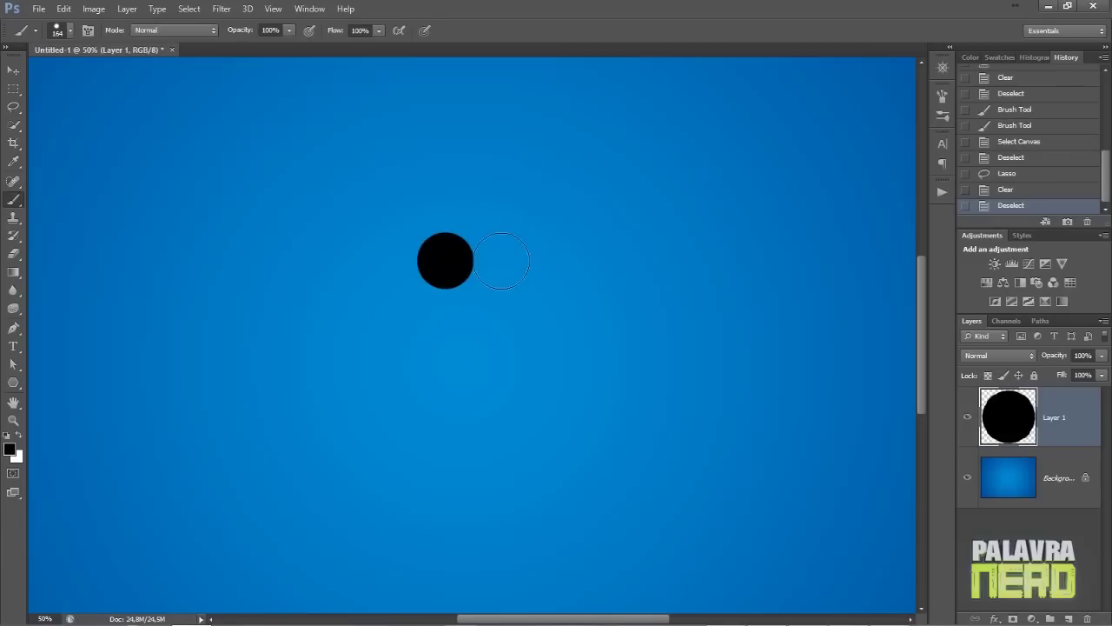
{"action": "left_click", "coordinate": [506, 261]}
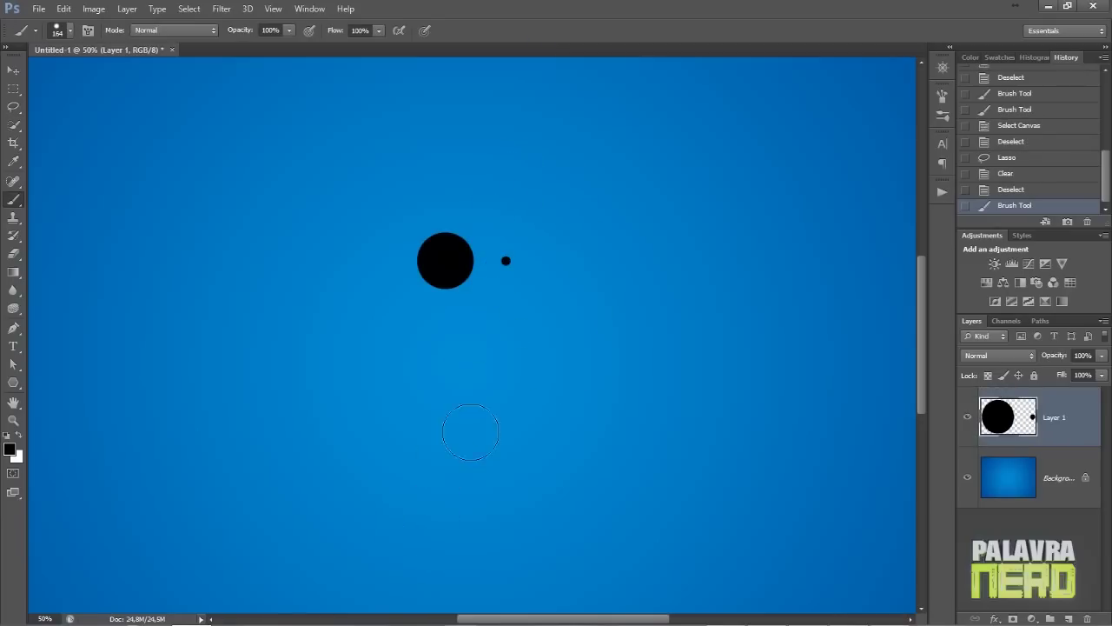
Soften the pen's Tip Feel in Wacom Tablet Properties and paint a medium dot next to the small one
{"action": "key", "text": "alt+Tab"}
{"action": "left_click_drag", "start_coordinate": [661, 306], "coordinate": [641, 307]}
{"action": "key", "text": "alt+Tab"}
{"action": "left_click", "coordinate": [542, 264]}
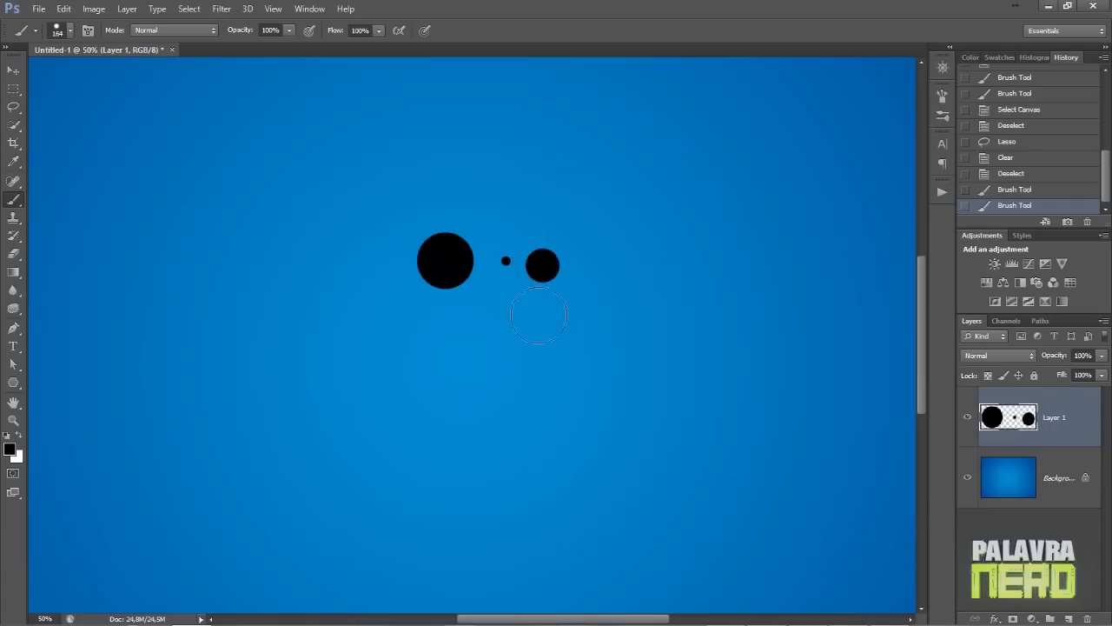
Soften Tip Feel further and paint two larger overlapping dots at the end of the row
{"action": "key", "text": "alt+Tab"}
{"action": "left_click_drag", "start_coordinate": [617, 307], "coordinate": [596, 313]}
{"action": "key", "text": "alt+Tab"}
{"action": "left_click", "coordinate": [583, 263]}
{"action": "left_click", "coordinate": [624, 264]}
Set Tip Feel to its firmest setting and try a dot above the row, undoing it
{"action": "key", "text": "alt+Tab"}
{"action": "left_click_drag", "start_coordinate": [597, 304], "coordinate": [682, 307]}
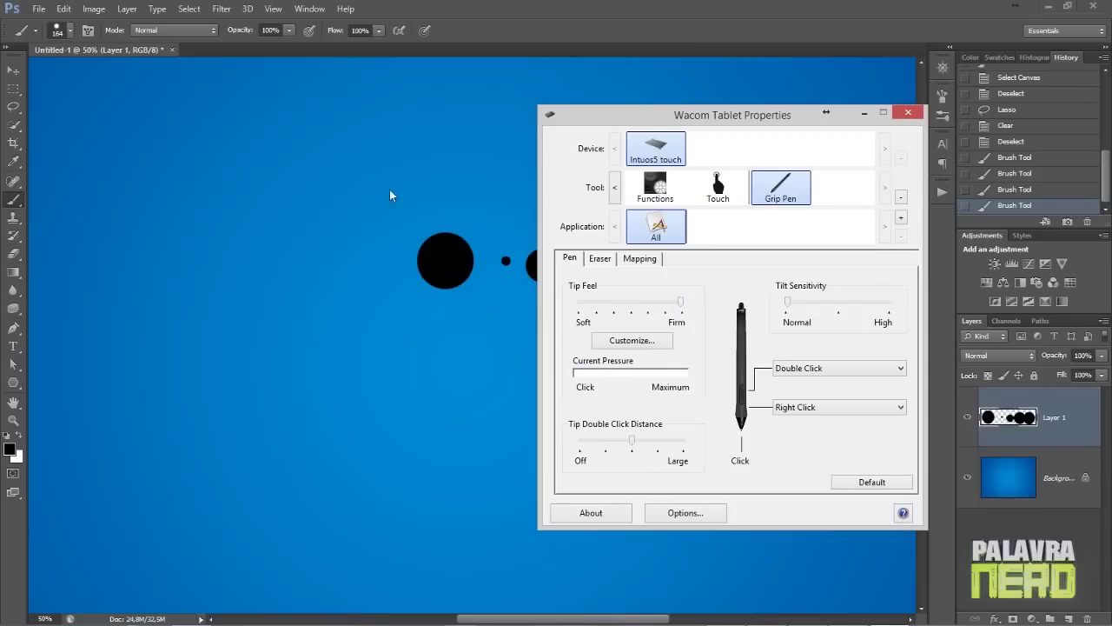
{"action": "key", "text": "alt+Tab"}
{"action": "left_click", "coordinate": [350, 217]}
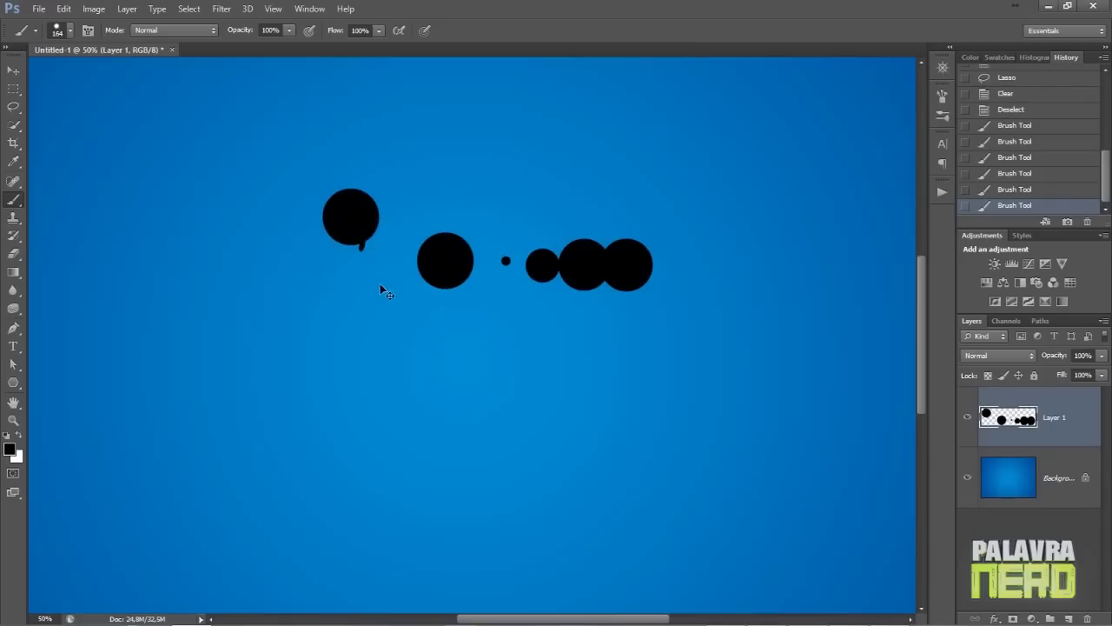
{"action": "key", "text": "ctrl+z"}
Paint a long curve growing from thin to thick below the dots, undoing a further trial stroke
{"action": "mouse_move", "coordinate": [354, 200]}
{"action": "left_mouse_down"}
{"action": "mouse_move", "coordinate": [359, 253]}
{"action": "mouse_move", "coordinate": [395, 328]}
{"action": "mouse_move", "coordinate": [454, 383]}
{"action": "mouse_move", "coordinate": [485, 391]}
{"action": "mouse_move", "coordinate": [614, 370]}
{"action": "mouse_move", "coordinate": [680, 392]}
{"action": "left_mouse_up"}
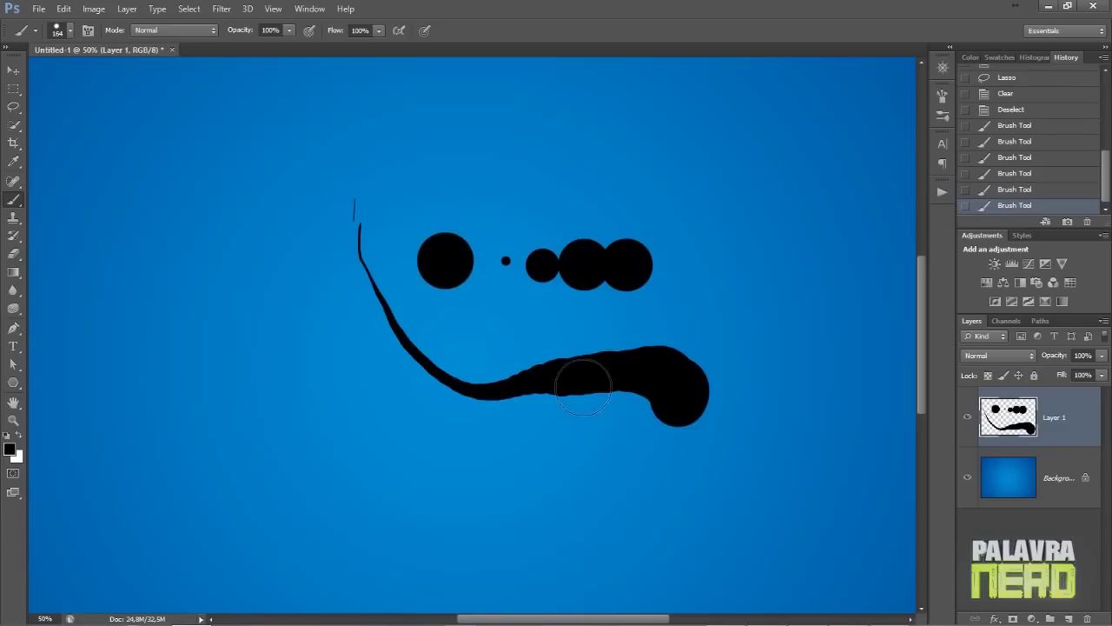
{"action": "mouse_move", "coordinate": [750, 274]}
{"action": "left_mouse_down"}
{"action": "mouse_move", "coordinate": [752, 318]}
{"action": "mouse_move", "coordinate": [735, 305]}
{"action": "mouse_move", "coordinate": [734, 323]}
{"action": "left_mouse_up"}
{"action": "key", "text": "ctrl+z"}
{"action": "key", "text": "ctrl+z"}
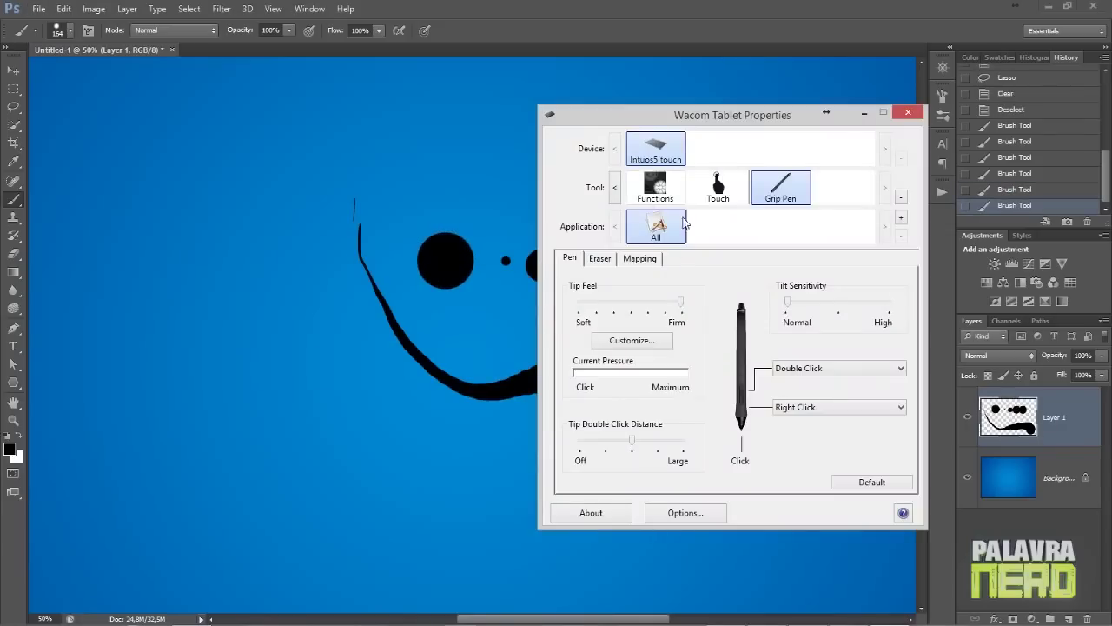
Soften Tip Feel again and try a wavy stroke beneath the thickening curve, undoing it
{"action": "left_click_drag", "start_coordinate": [669, 309], "coordinate": [641, 308]}
{"action": "mouse_move", "coordinate": [316, 350]}
{"action": "left_mouse_down"}
{"action": "mouse_move", "coordinate": [370, 411]}
{"action": "mouse_move", "coordinate": [478, 449]}
{"action": "mouse_move", "coordinate": [553, 444]}
{"action": "mouse_move", "coordinate": [615, 461]}
{"action": "left_mouse_up"}
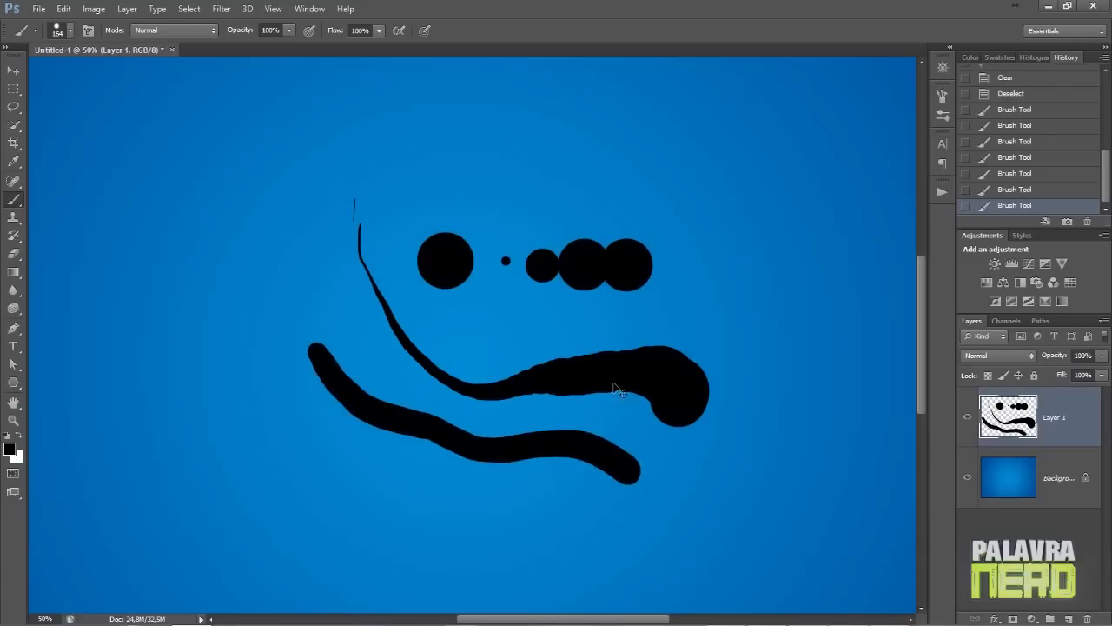
{"action": "key", "text": "ctrl+z"}
Make Tip Feel firmer in Wacom Tablet Properties and clear all the paint from Layer 1
{"action": "key", "text": "alt+Tab"}
{"action": "left_click_drag", "start_coordinate": [632, 305], "coordinate": [663, 302]}
{"action": "left_click", "coordinate": [509, 247]}
{"action": "key", "text": "Delete"}
{"action": "key", "text": "ctrl+d"}
Set the brush to 125 px and paint two tapered winding curves on Layer 1, undoing the trial strokes
{"action": "right_click", "coordinate": [537, 139]}
{"action": "left_click_drag", "start_coordinate": [626, 171], "coordinate": [619, 171]}
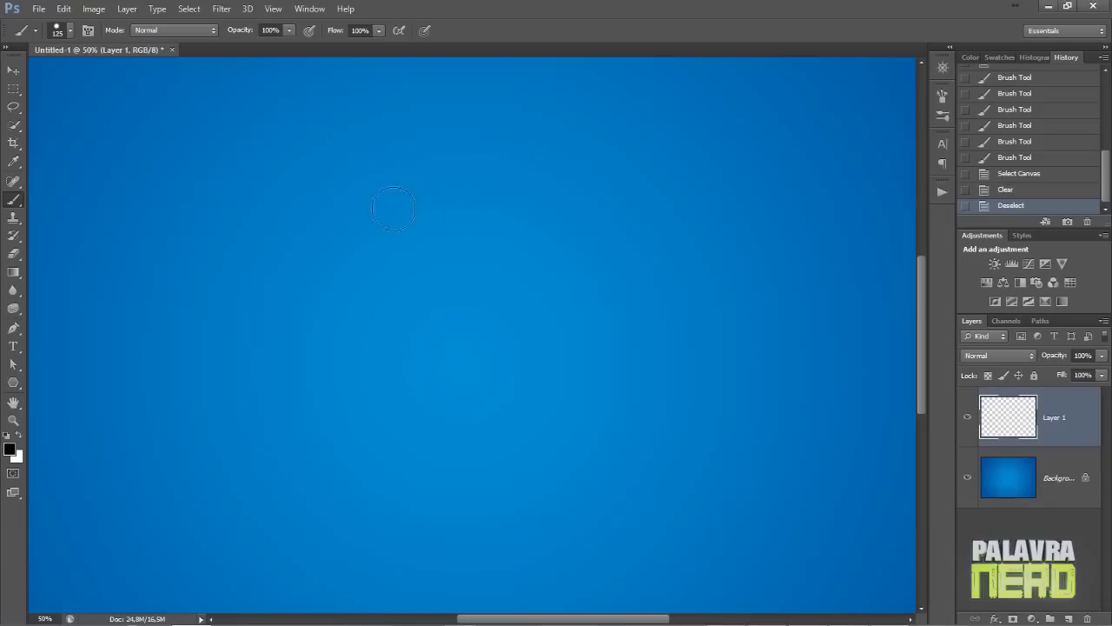
{"action": "mouse_move", "coordinate": [347, 179]}
{"action": "left_mouse_down"}
{"action": "mouse_move", "coordinate": [378, 221]}
{"action": "mouse_move", "coordinate": [505, 220]}
{"action": "mouse_move", "coordinate": [547, 321]}
{"action": "left_mouse_up"}
{"action": "key", "text": "ctrl+z"}
{"action": "mouse_move", "coordinate": [379, 236]}
{"action": "left_mouse_down"}
{"action": "mouse_move", "coordinate": [487, 211]}
{"action": "mouse_move", "coordinate": [552, 393]}
{"action": "mouse_move", "coordinate": [663, 448]}
{"action": "left_mouse_up"}
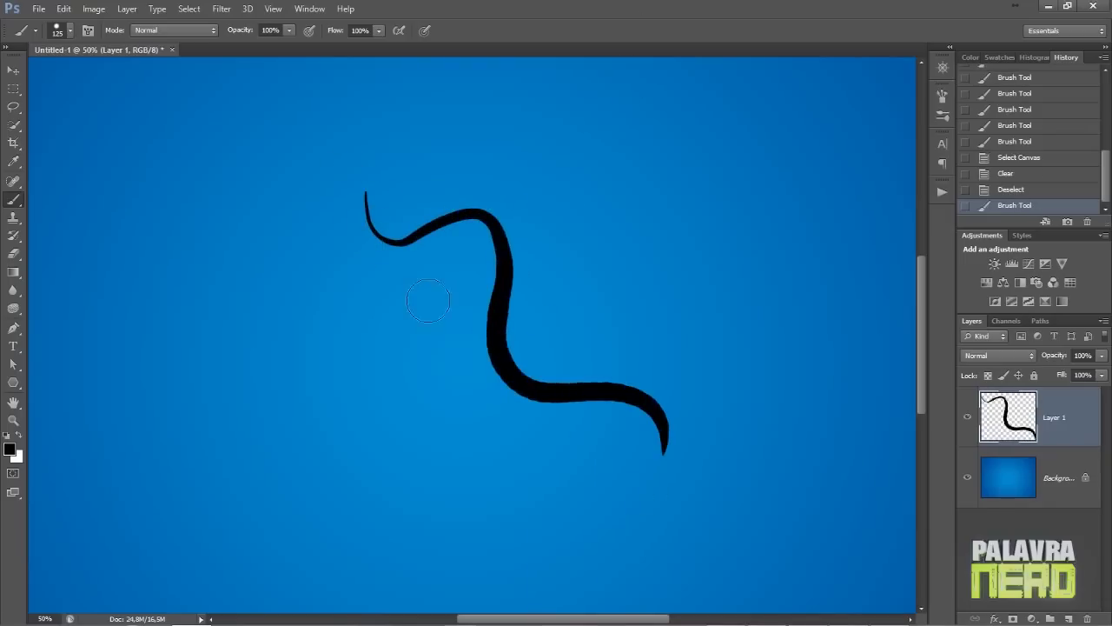
{"action": "mouse_move", "coordinate": [360, 269]}
{"action": "left_mouse_down"}
{"action": "mouse_move", "coordinate": [431, 333]}
{"action": "mouse_move", "coordinate": [446, 444]}
{"action": "mouse_move", "coordinate": [556, 401]}
{"action": "mouse_move", "coordinate": [502, 339]}
{"action": "left_mouse_up"}
{"action": "key", "text": "ctrl+z"}
Set the brush to 58 px and paint a thin tapered curve inside the bend of the lower curve
{"action": "right_click", "coordinate": [603, 216]}
{"action": "left_click_drag", "start_coordinate": [671, 173], "coordinate": [655, 172]}
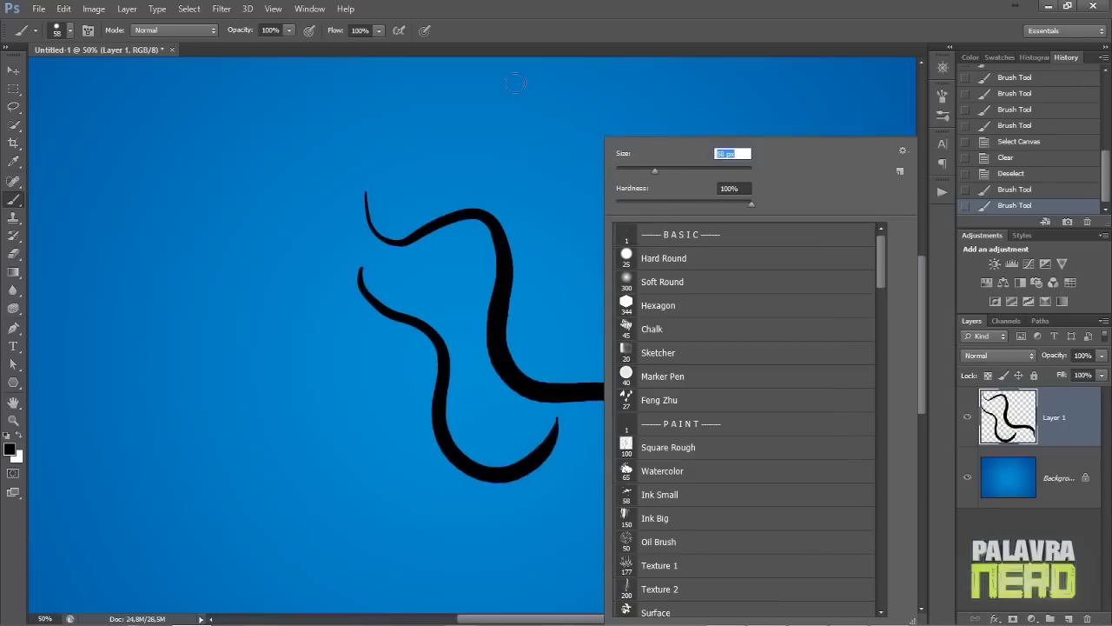
{"action": "key", "text": "Return"}
{"action": "left_click_drag", "start_coordinate": [470, 363], "coordinate": [540, 401]}
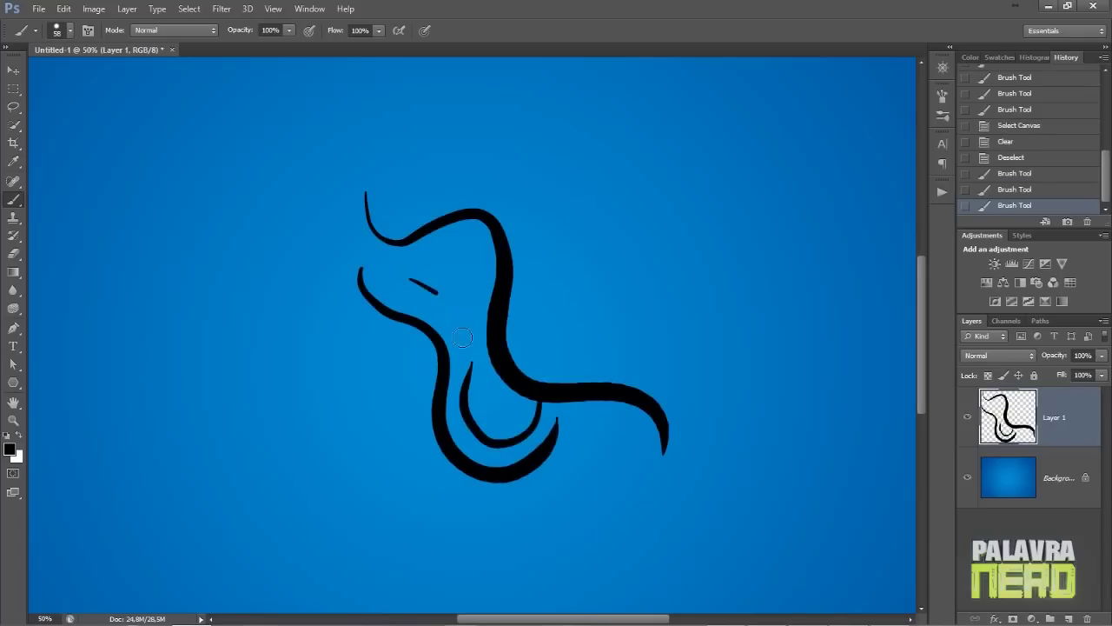
Finish the short inner curve, then set the brush to 100 px and paint four thickening diagonal strokes beside the winding curves
{"action": "left_click_drag", "start_coordinate": [463, 338], "coordinate": [463, 344]}
{"action": "right_click", "coordinate": [603, 139]}
{"action": "left_click_drag", "start_coordinate": [657, 173], "coordinate": [674, 173]}
{"action": "key", "text": "Return"}
{"action": "left_click_drag", "start_coordinate": [526, 202], "coordinate": [752, 296]}
{"action": "left_click_drag", "start_coordinate": [573, 284], "coordinate": [686, 327]}
{"action": "left_click_drag", "start_coordinate": [564, 245], "coordinate": [676, 290]}
{"action": "left_click_drag", "start_coordinate": [607, 185], "coordinate": [707, 236]}
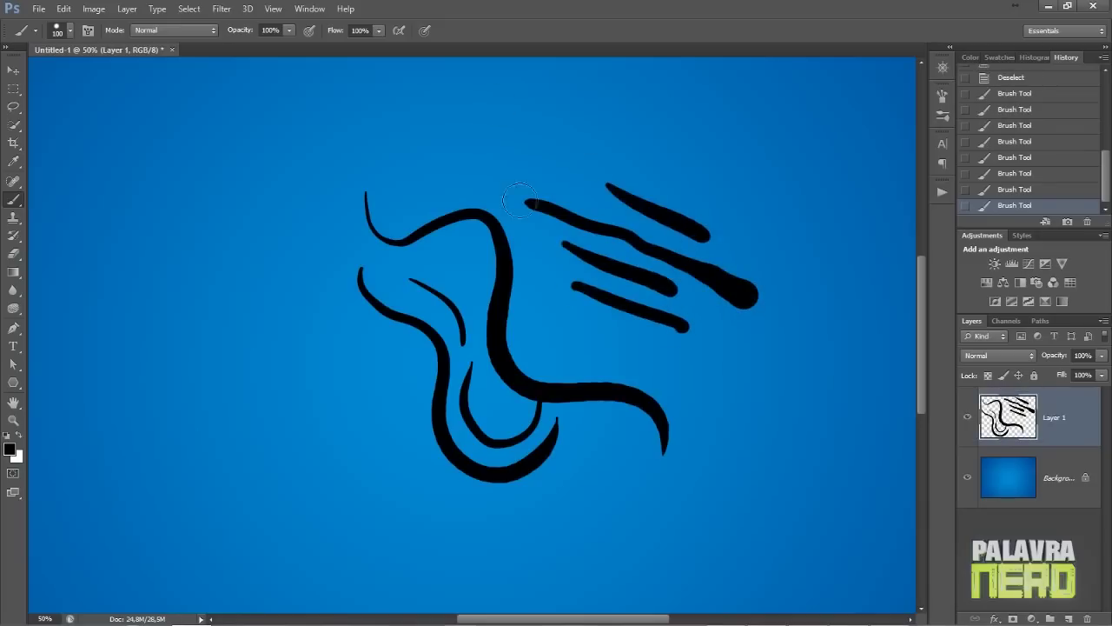
Set the brush to 37 px and try thin strokes above and across the painted curves, undoing the first one
{"action": "right_click", "coordinate": [599, 139]}
{"action": "left_click", "coordinate": [718, 151]}
{"action": "type", "text": "37"}
{"action": "key", "text": "Return"}
{"action": "left_click_drag", "start_coordinate": [549, 139], "coordinate": [528, 252]}
{"action": "key", "text": "ctrl+z"}
{"action": "mouse_move", "coordinate": [429, 135]}
{"action": "left_mouse_down"}
{"action": "mouse_move", "coordinate": [477, 278]}
{"action": "mouse_move", "coordinate": [477, 366]}
{"action": "left_mouse_up"}
Clear all the paint from Layer 1 and make Tip Feel one step softer in Wacom Tablet Properties
{"action": "key", "text": "ctrl+a"}
{"action": "key", "text": "Delete"}
{"action": "key", "text": "ctrl+d"}
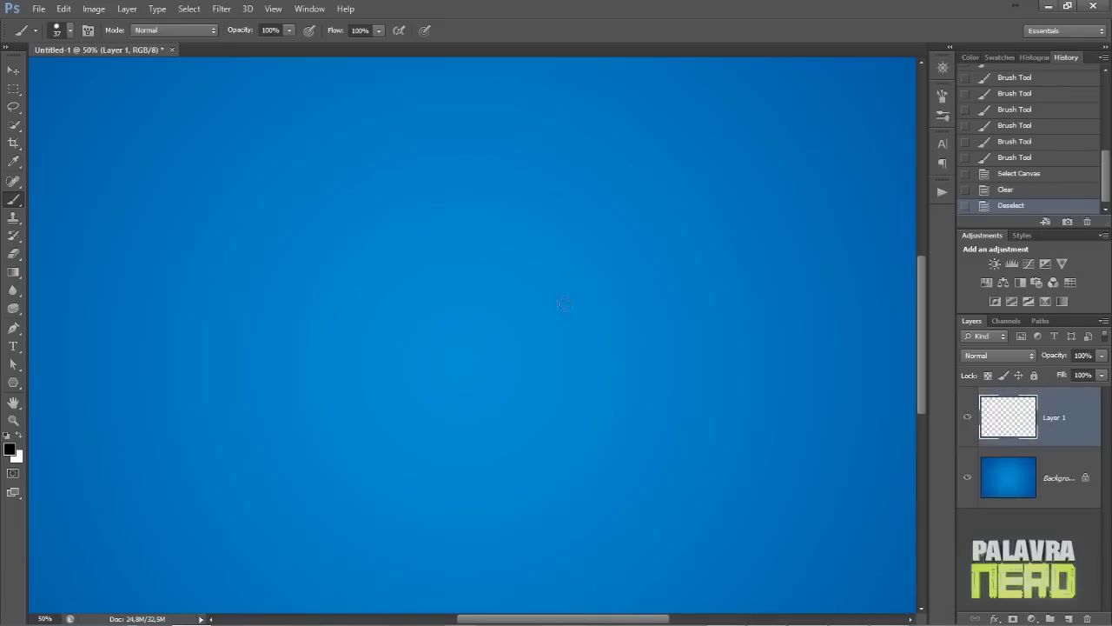
{"action": "key", "text": "alt+Tab"}
{"action": "left_click_drag", "start_coordinate": [663, 304], "coordinate": [648, 304]}
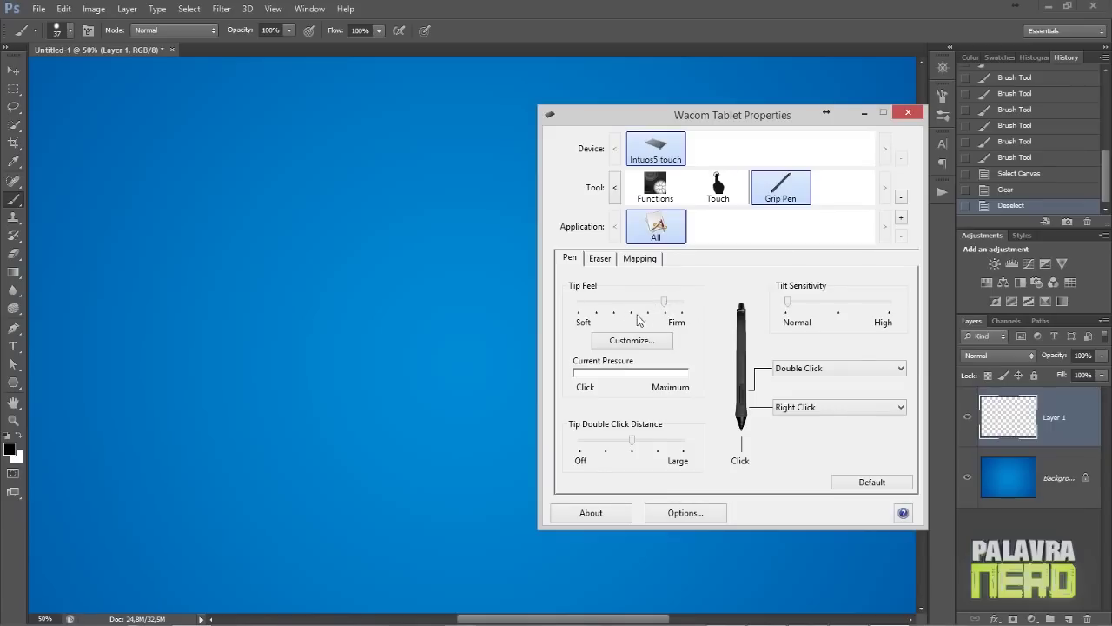
{"action": "left_click_drag", "start_coordinate": [646, 305], "coordinate": [652, 311]}
{"action": "key", "text": "alt+Tab"}
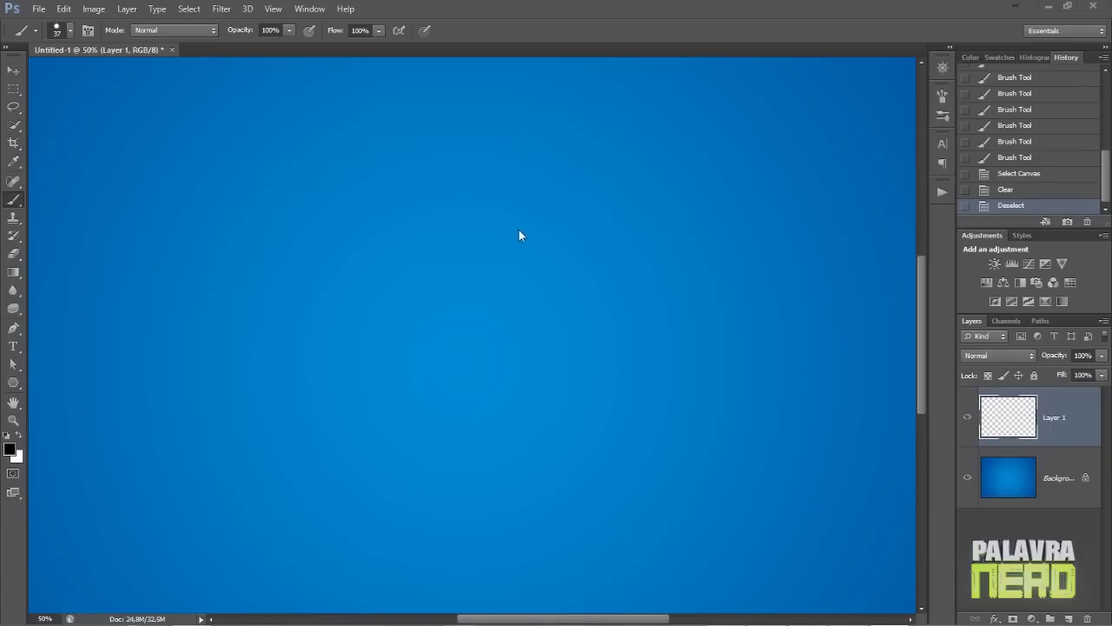
Paint a few short thin marks and a long winding stroke on Layer 1 as a pressure test, and clear the layer
{"action": "left_click_drag", "start_coordinate": [518, 233], "coordinate": [528, 208]}
{"action": "left_click", "coordinate": [512, 275]}
{"action": "left_click_drag", "start_coordinate": [525, 248], "coordinate": [557, 251]}
{"action": "mouse_move", "coordinate": [480, 267]}
{"action": "left_mouse_down"}
{"action": "mouse_move", "coordinate": [563, 309]}
{"action": "mouse_move", "coordinate": [545, 491]}
{"action": "left_mouse_up"}
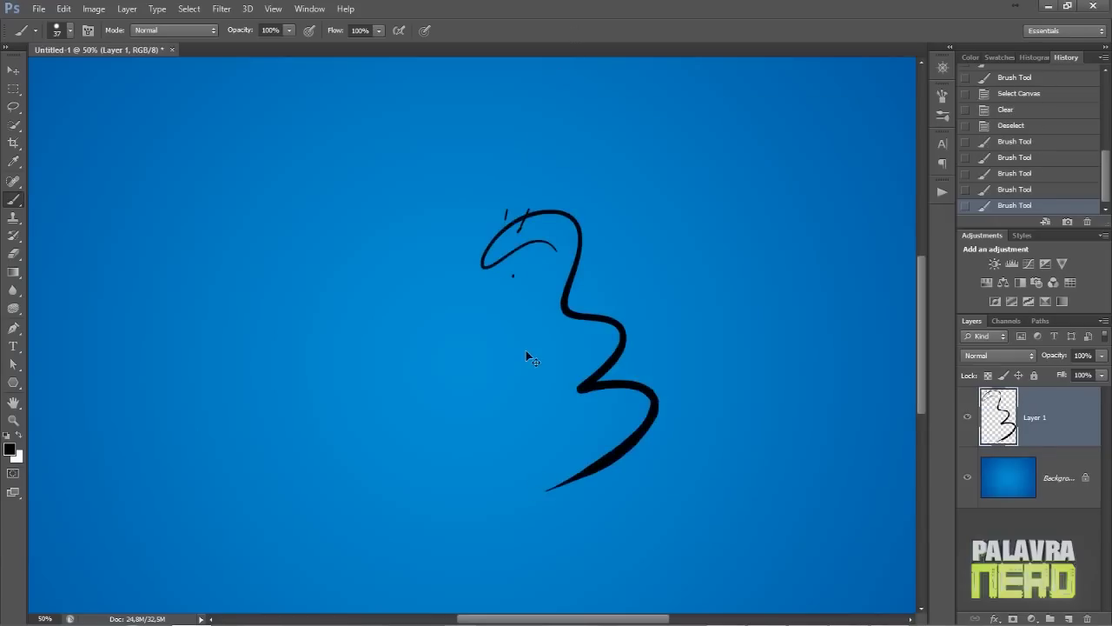
{"action": "key", "text": "ctrl+a"}
{"action": "key", "text": "Delete"}
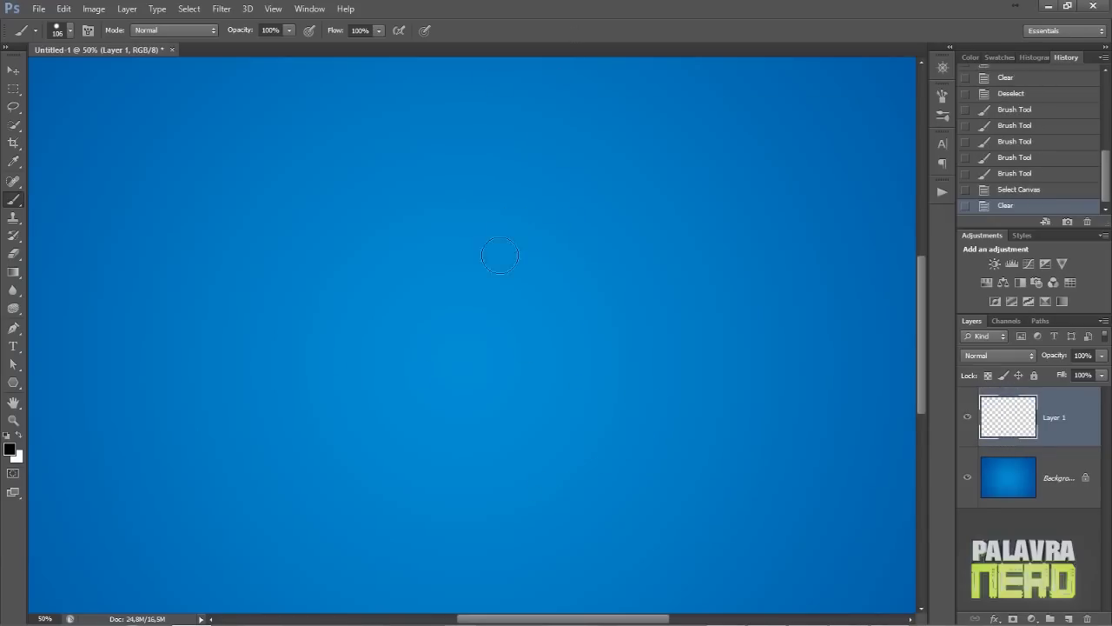
Set the brush to 70 px and try zigzag strokes that go from faint and thin to dark and thick, undoing them
{"action": "right_click", "coordinate": [591, 213]}
{"action": "left_click_drag", "start_coordinate": [650, 169], "coordinate": [625, 166]}
{"action": "left_click", "coordinate": [591, 35]}
{"action": "left_click_drag", "start_coordinate": [444, 336], "coordinate": [581, 432]}
{"action": "key", "text": "ctrl+z"}
{"action": "left_click_drag", "start_coordinate": [532, 364], "coordinate": [639, 378]}
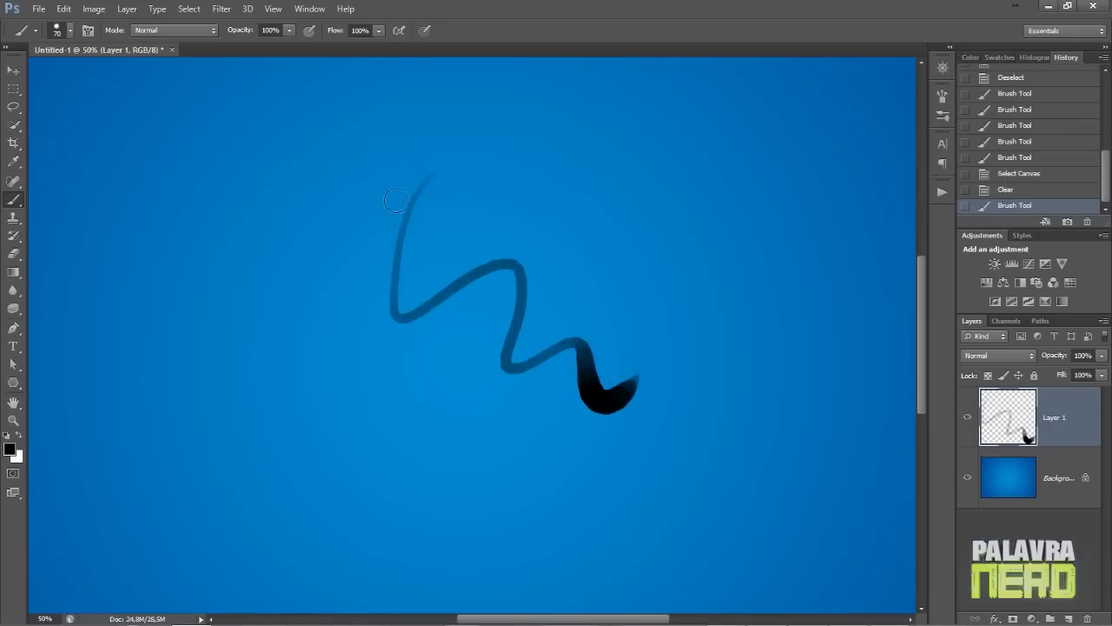
{"action": "key", "text": "ctrl+z"}
Set the brush to 152 px and try one stroke in the middle of the canvas, undoing it
{"action": "right_click", "coordinate": [460, 250]}
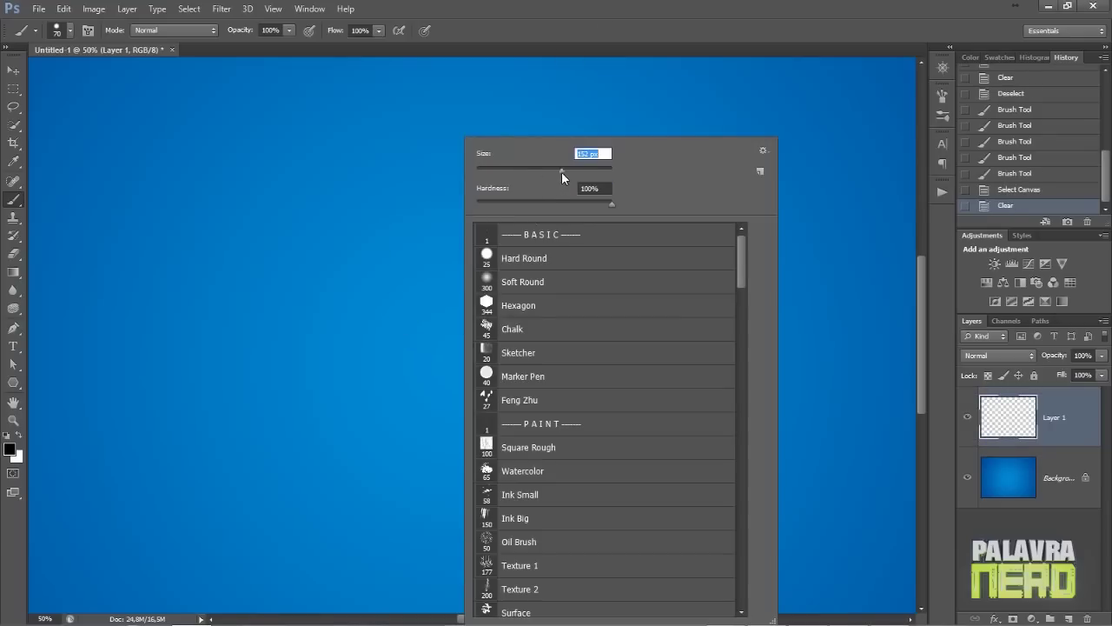
{"action": "left_click", "coordinate": [574, 22]}
{"action": "mouse_move", "coordinate": [437, 261]}
{"action": "left_mouse_down"}
{"action": "mouse_move", "coordinate": [484, 279]}
{"action": "mouse_move", "coordinate": [539, 373]}
{"action": "left_mouse_up"}
{"action": "key", "text": "ctrl+z"}
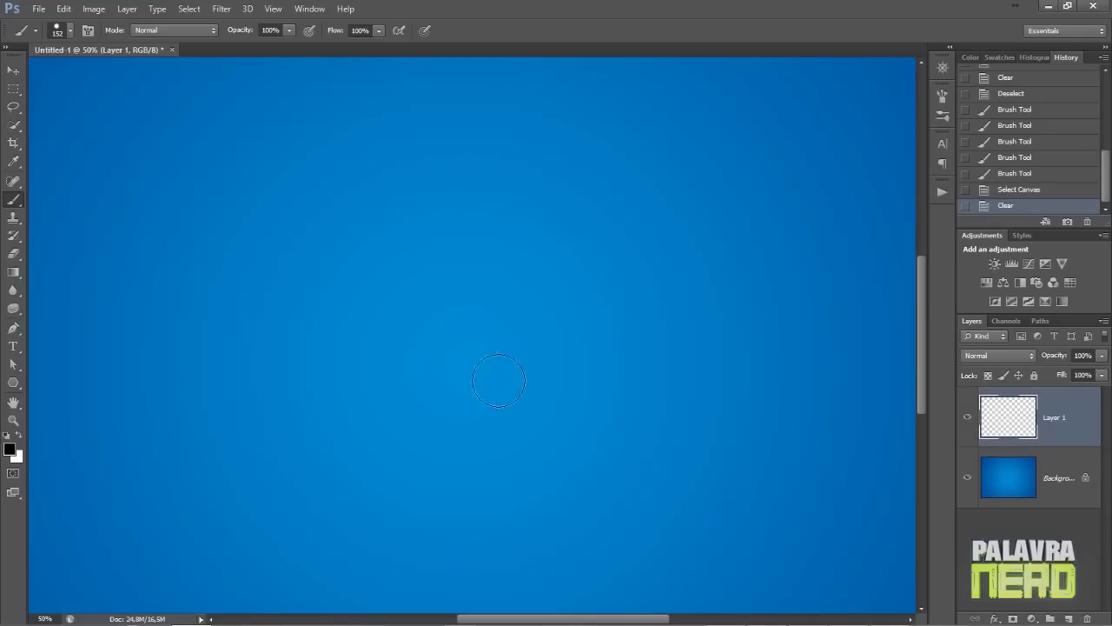
Set the foreground colour to green 6d8e38 and paint a solid round blob in the middle of Layer 1
{"action": "left_click", "coordinate": [8, 447]}
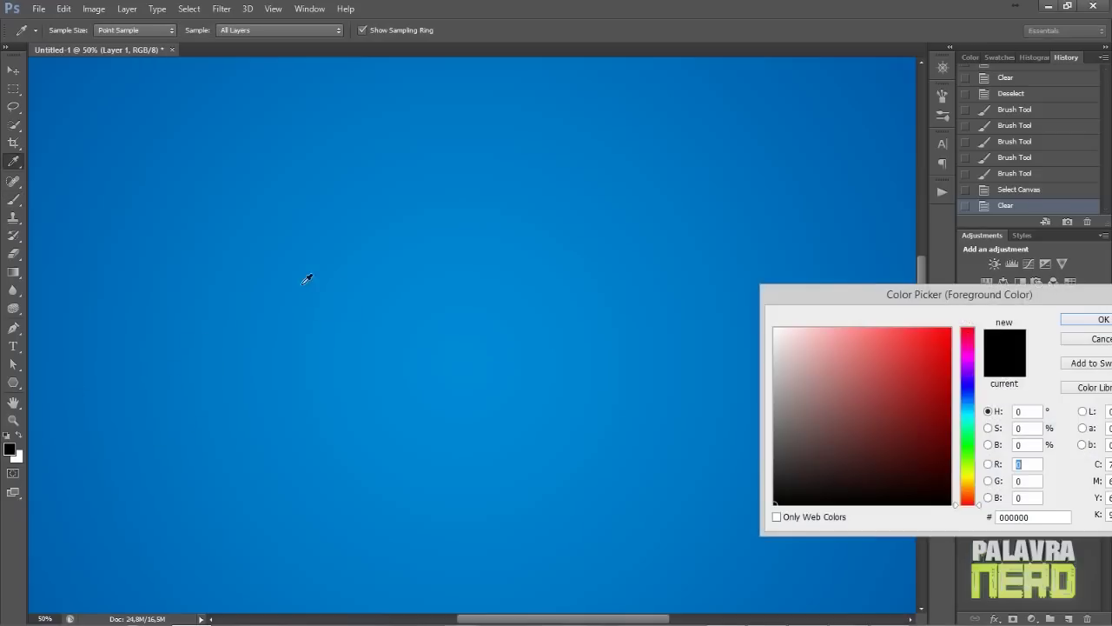
{"action": "left_click", "coordinate": [966, 464]}
{"action": "mouse_move", "coordinate": [847, 422]}
{"action": "left_mouse_down"}
{"action": "mouse_move", "coordinate": [877, 397]}
{"action": "mouse_move", "coordinate": [880, 405]}
{"action": "left_mouse_up"}
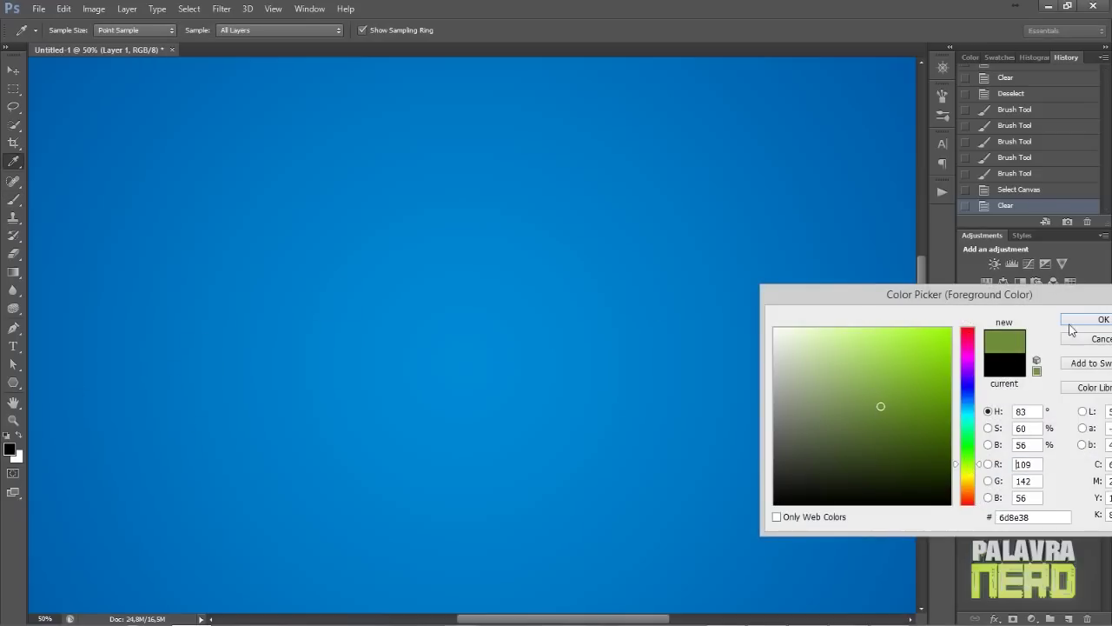
{"action": "left_click", "coordinate": [1096, 319]}
{"action": "key", "text": "b"}
{"action": "mouse_move", "coordinate": [360, 292]}
{"action": "left_mouse_down"}
{"action": "mouse_move", "coordinate": [405, 365]}
{"action": "mouse_move", "coordinate": [457, 345]}
{"action": "mouse_move", "coordinate": [472, 290]}
{"action": "mouse_move", "coordinate": [529, 298]}
{"action": "mouse_move", "coordinate": [487, 369]}
{"action": "left_mouse_up"}
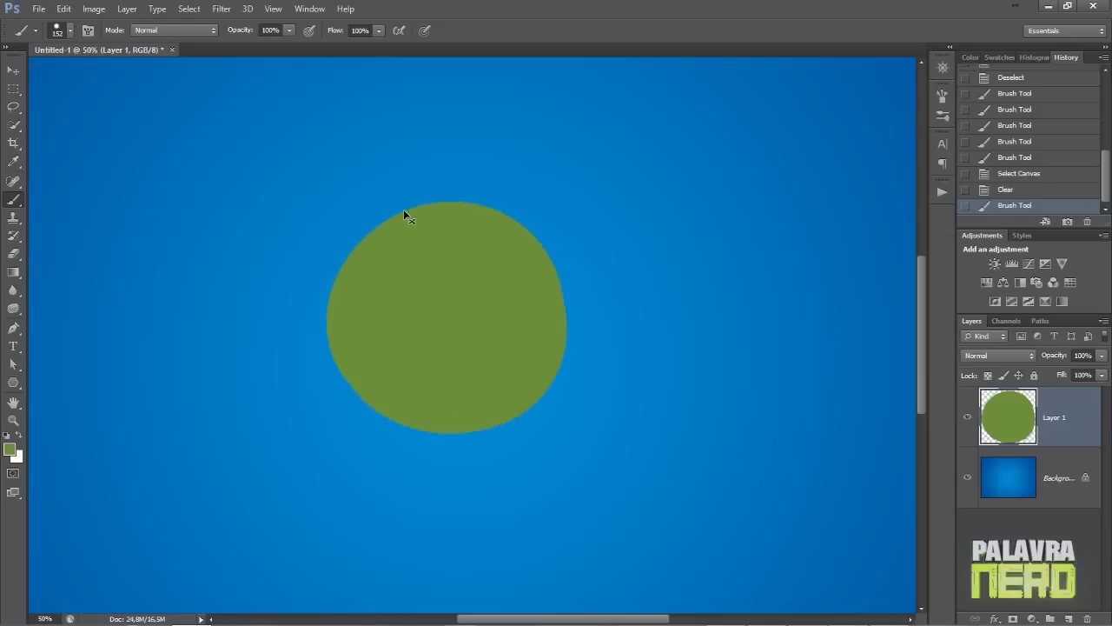
Darken the green blob and make it more saturated with Hue/Saturation
{"action": "key", "text": "ctrl+u"}
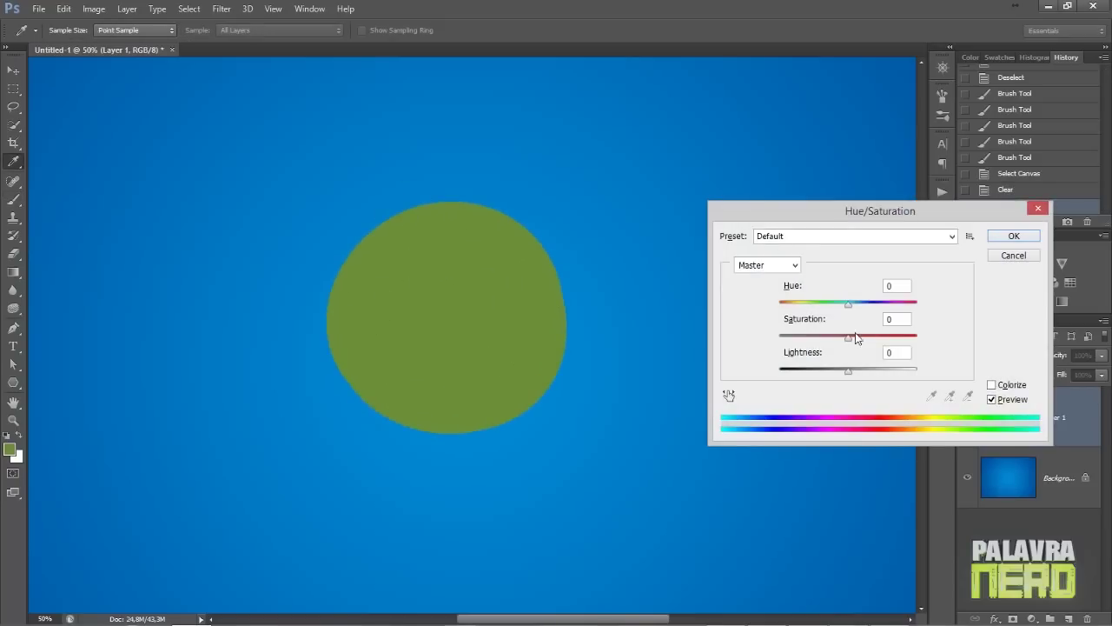
{"action": "left_click_drag", "start_coordinate": [855, 332], "coordinate": [825, 378]}
{"action": "left_click", "coordinate": [996, 240]}
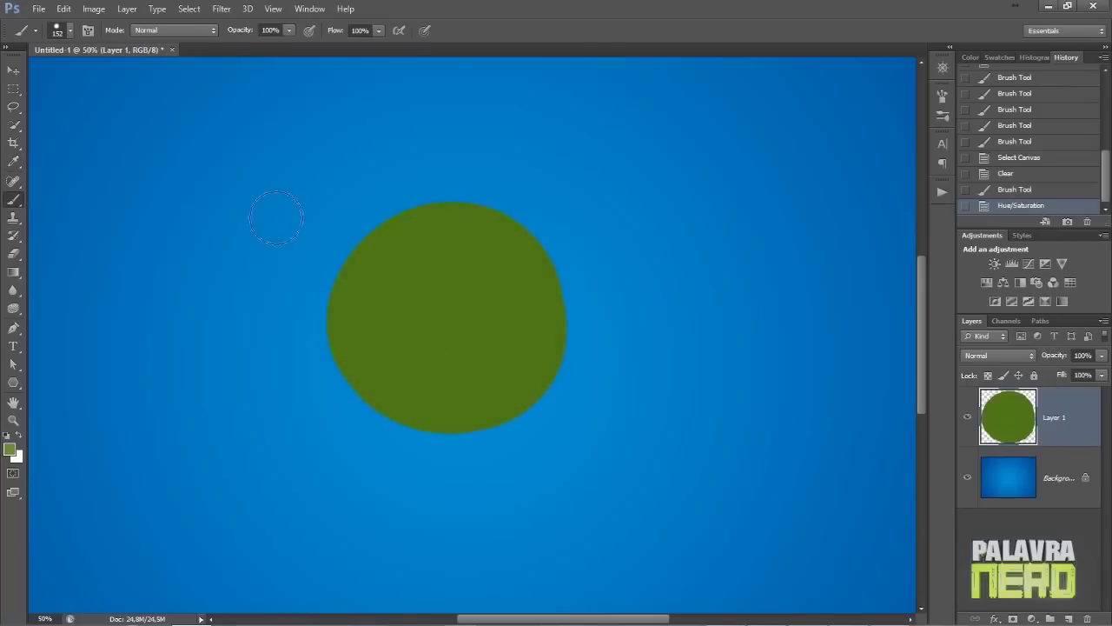
Undo a trial stroke on the dark blob and paint a second round blob in the lighter green beside it
{"action": "mouse_move", "coordinate": [440, 327]}
{"action": "left_mouse_down"}
{"action": "mouse_move", "coordinate": [441, 287]}
{"action": "mouse_move", "coordinate": [459, 296]}
{"action": "mouse_move", "coordinate": [461, 332]}
{"action": "mouse_move", "coordinate": [485, 288]}
{"action": "left_mouse_up"}
{"action": "key", "text": "ctrl+z"}
{"action": "key", "text": "ctrl+z"}
{"action": "key", "text": "v"}
{"action": "left_click_drag", "start_coordinate": [540, 376], "coordinate": [409, 372]}
{"action": "key", "text": "b"}
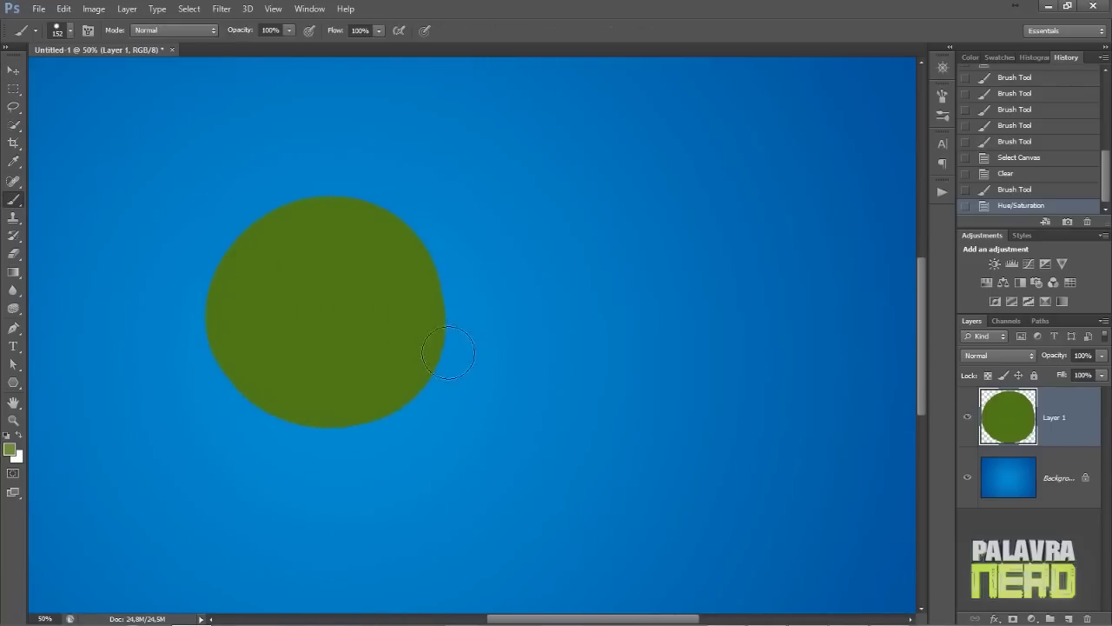
{"action": "mouse_move", "coordinate": [519, 372]}
{"action": "left_mouse_down"}
{"action": "mouse_move", "coordinate": [497, 254]}
{"action": "mouse_move", "coordinate": [559, 347]}
{"action": "mouse_move", "coordinate": [469, 390]}
{"action": "mouse_move", "coordinate": [513, 336]}
{"action": "mouse_move", "coordinate": [557, 341]}
{"action": "mouse_move", "coordinate": [444, 251]}
{"action": "mouse_move", "coordinate": [574, 364]}
{"action": "mouse_move", "coordinate": [497, 252]}
{"action": "left_mouse_up"}
Sample each green in turn and extend both blobs into two adjoining squarish blocks, dark on one side and light on the other
{"action": "mouse_move", "coordinate": [406, 221]}
{"action": "left_mouse_down"}
{"action": "mouse_move", "coordinate": [304, 209]}
{"action": "mouse_move", "coordinate": [377, 386]}
{"action": "mouse_move", "coordinate": [388, 378]}
{"action": "mouse_move", "coordinate": [289, 404]}
{"action": "left_mouse_up"}
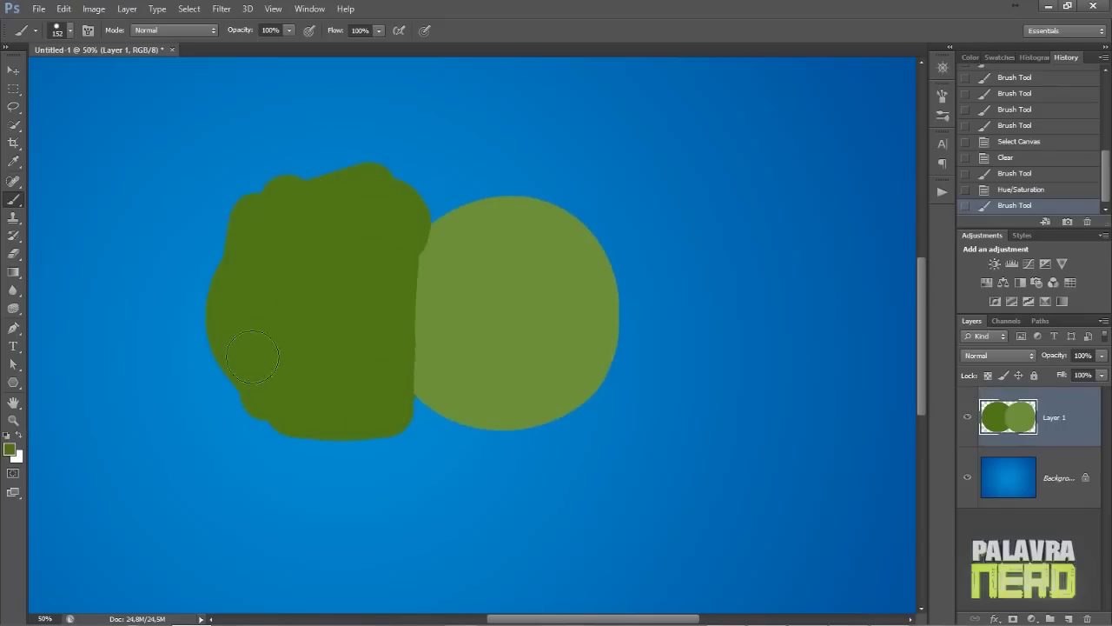
{"action": "left_click_drag", "start_coordinate": [253, 357], "coordinate": [334, 191]}
{"action": "left_click", "coordinate": [487, 278], "text": "alt"}
{"action": "mouse_move", "coordinate": [461, 225]}
{"action": "left_mouse_down"}
{"action": "mouse_move", "coordinate": [423, 414]}
{"action": "mouse_move", "coordinate": [579, 403]}
{"action": "mouse_move", "coordinate": [594, 225]}
{"action": "mouse_move", "coordinate": [442, 168]}
{"action": "mouse_move", "coordinate": [533, 210]}
{"action": "mouse_move", "coordinate": [443, 172]}
{"action": "left_mouse_up"}
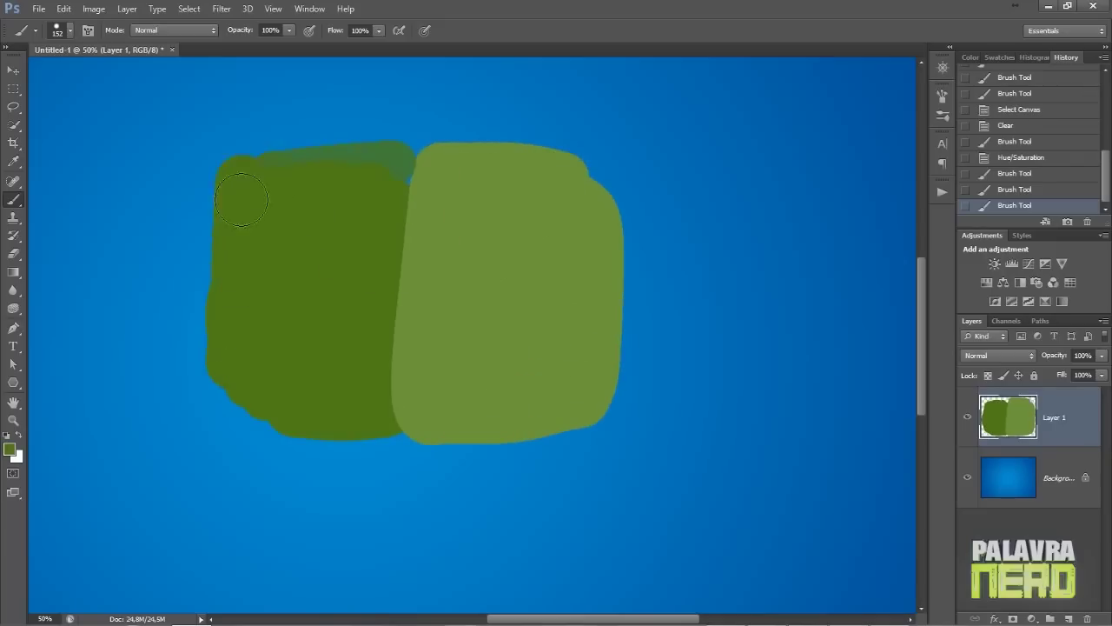
{"action": "left_click_drag", "start_coordinate": [238, 397], "coordinate": [258, 399]}
{"action": "left_click_drag", "start_coordinate": [285, 161], "coordinate": [424, 172]}
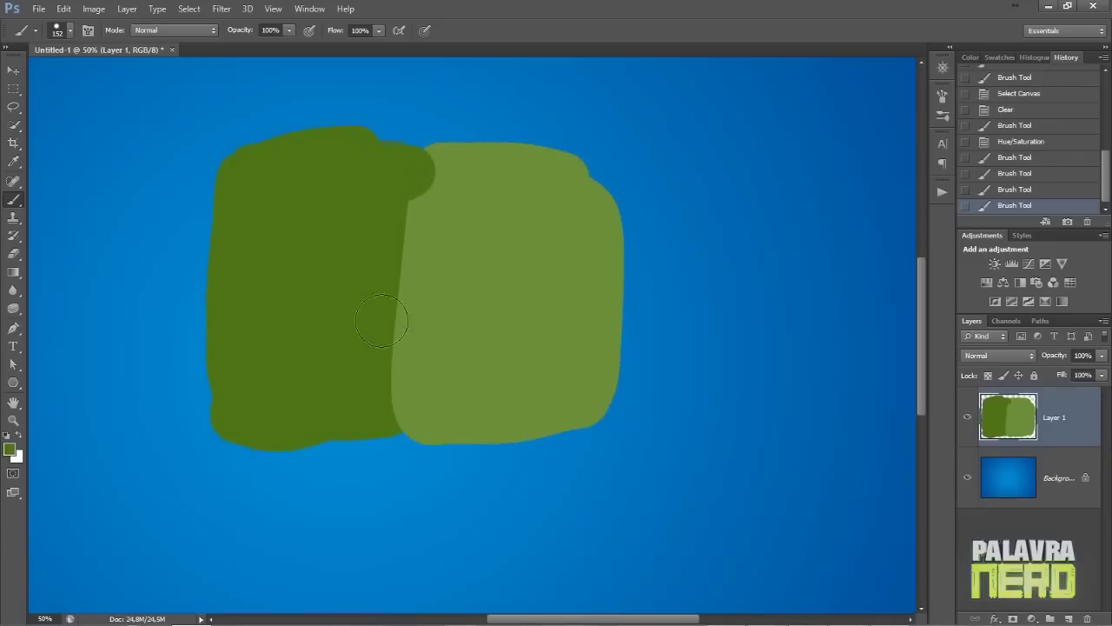
Reduce the brush to 48 px, sample the light green and paint over the dark bulge at the upper edge of the light block
{"action": "right_click", "coordinate": [543, 167]}
{"action": "left_click", "coordinate": [592, 170]}
{"action": "left_click", "coordinate": [584, 36]}
{"action": "left_click_drag", "start_coordinate": [475, 286], "coordinate": [506, 305]}
{"action": "left_click", "coordinate": [472, 189], "text": "alt"}
{"action": "mouse_move", "coordinate": [466, 189]}
{"action": "left_mouse_down"}
{"action": "mouse_move", "coordinate": [445, 235]}
{"action": "mouse_move", "coordinate": [473, 181]}
{"action": "left_mouse_up"}
{"action": "left_click_drag", "start_coordinate": [513, 277], "coordinate": [554, 303]}
{"action": "mouse_move", "coordinate": [587, 346]}
{"action": "left_mouse_down"}
{"action": "mouse_move", "coordinate": [504, 261]}
{"action": "mouse_move", "coordinate": [574, 345]}
{"action": "mouse_move", "coordinate": [561, 345]}
{"action": "left_mouse_up"}
Move the painted green blocks on Layer 1 closer to the middle of the view and deselect
{"action": "key", "text": "v"}
{"action": "key", "text": "ctrl+d"}
{"action": "left_click_drag", "start_coordinate": [494, 303], "coordinate": [517, 316]}
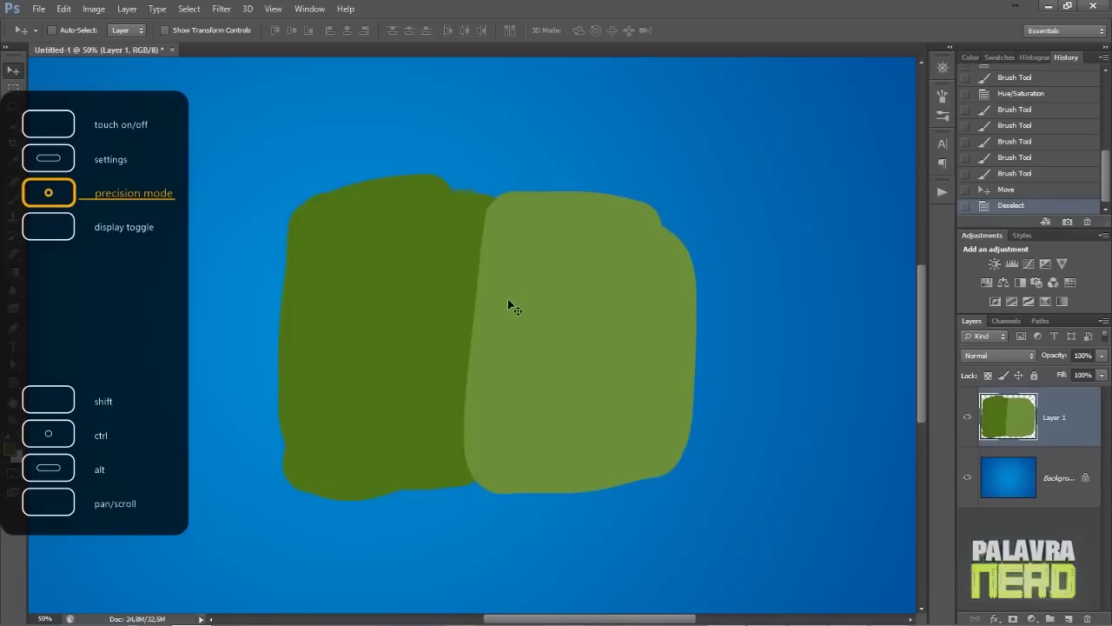
Set the brush to 257 px and try light green strokes of varying pressure over the boundary and dark block, undoing each one
{"action": "key", "text": "b"}
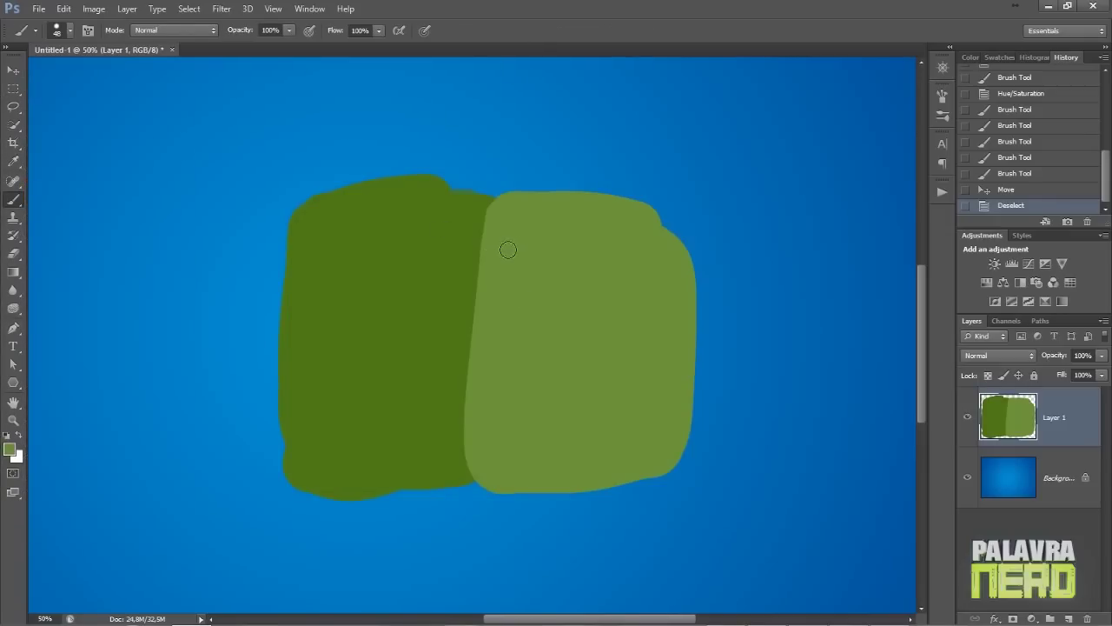
{"action": "right_click", "coordinate": [520, 250]}
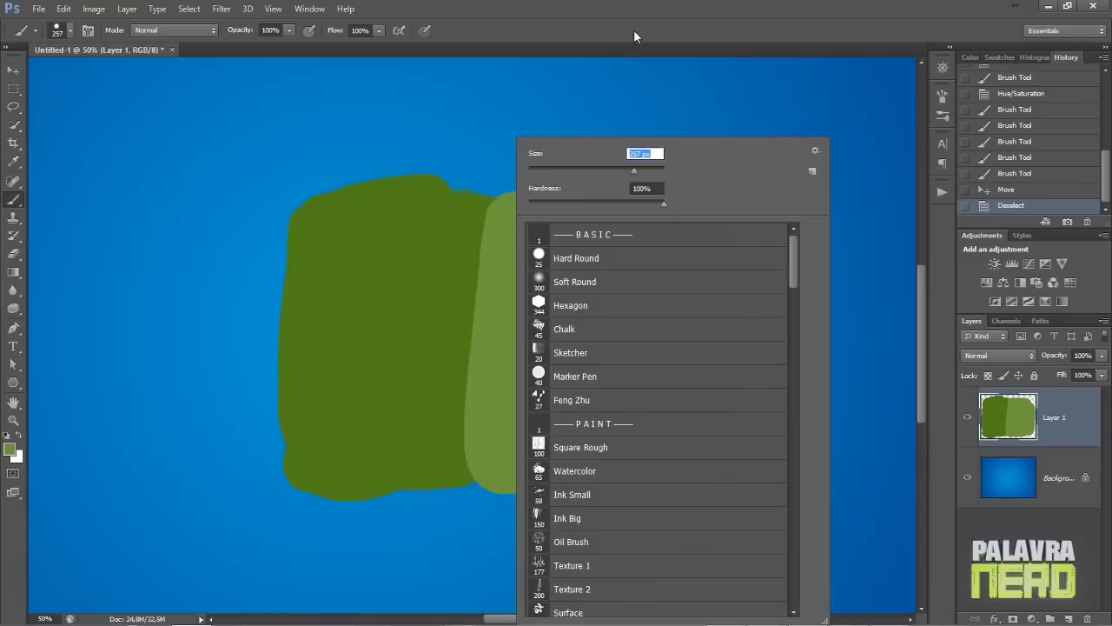
{"action": "key", "text": "Return"}
{"action": "left_click_drag", "start_coordinate": [509, 172], "coordinate": [484, 260]}
{"action": "key", "text": "ctrl+z"}
{"action": "mouse_move", "coordinate": [358, 370]}
{"action": "left_mouse_down"}
{"action": "mouse_move", "coordinate": [497, 305]}
{"action": "mouse_move", "coordinate": [474, 364]}
{"action": "left_mouse_up"}
{"action": "key", "text": "ctrl+z"}
{"action": "mouse_move", "coordinate": [478, 222]}
{"action": "left_mouse_down"}
{"action": "mouse_move", "coordinate": [382, 314]}
{"action": "mouse_move", "coordinate": [421, 291]}
{"action": "mouse_move", "coordinate": [398, 395]}
{"action": "left_mouse_up"}
{"action": "key", "text": "ctrl+z"}
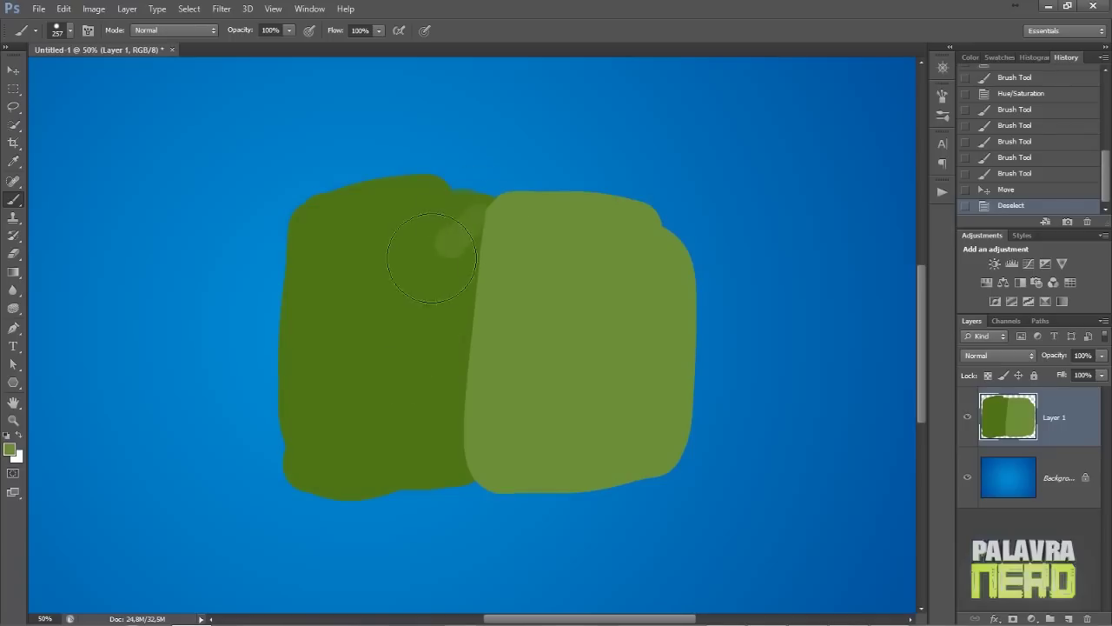
{"action": "left_click_drag", "start_coordinate": [434, 252], "coordinate": [351, 382]}
{"action": "key", "text": "ctrl+z"}
{"action": "mouse_move", "coordinate": [476, 202]}
{"action": "left_mouse_down"}
{"action": "mouse_move", "coordinate": [369, 341]}
{"action": "mouse_move", "coordinate": [365, 401]}
{"action": "mouse_move", "coordinate": [386, 375]}
{"action": "left_mouse_up"}
{"action": "key", "text": "ctrl+z"}
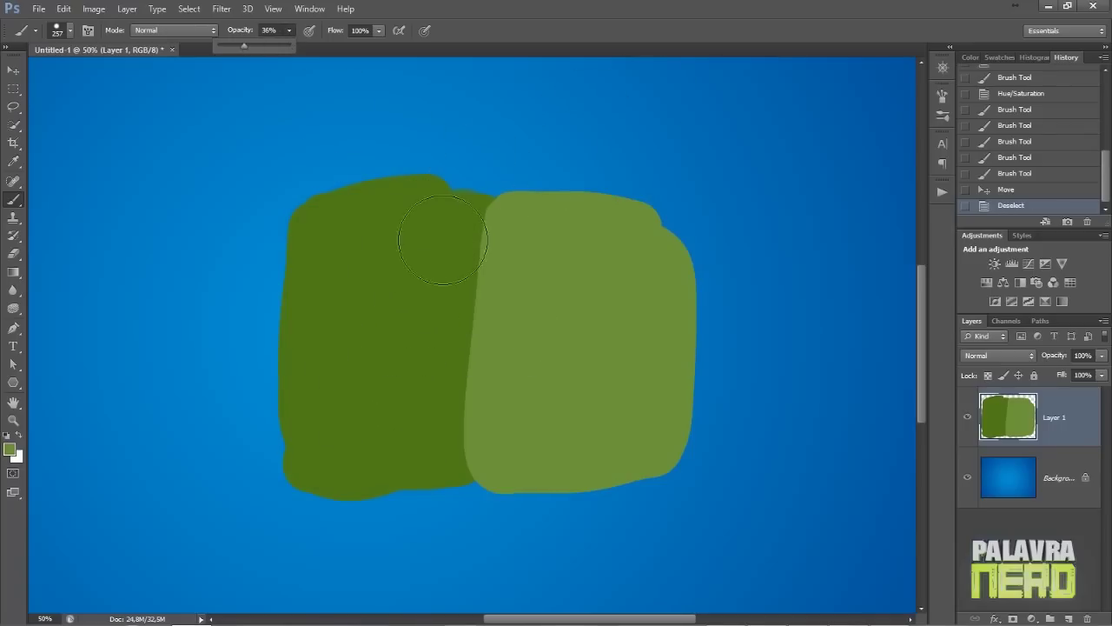
Restore the brush opacity to 100% and paint a faint light green stroke down the boundary between the two greens
{"action": "key", "text": "ctrl+z"}
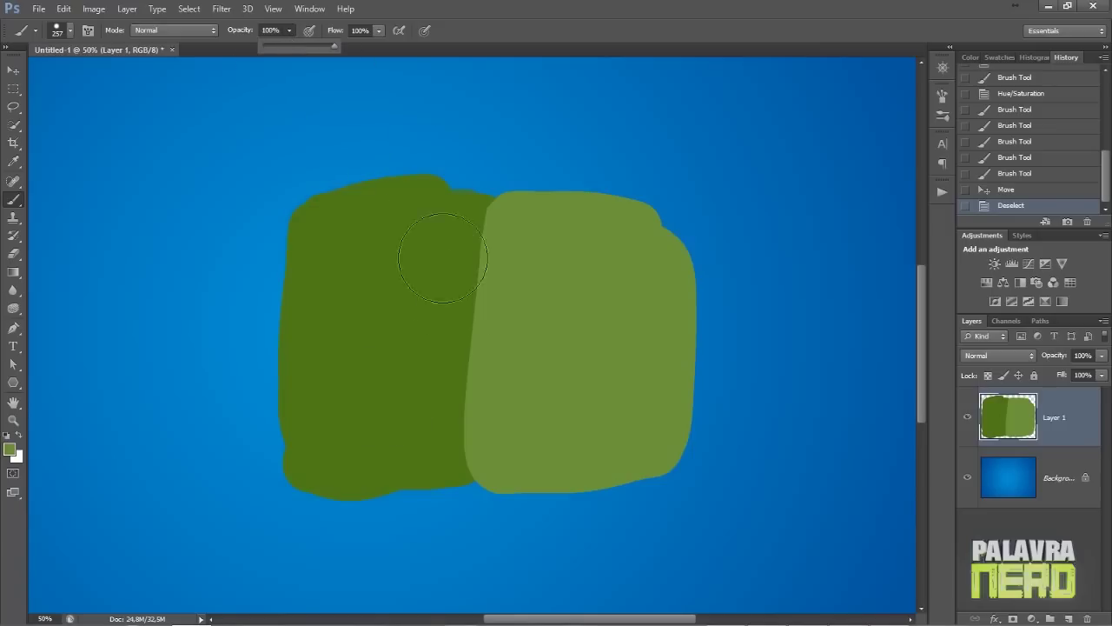
{"action": "left_click", "coordinate": [489, 291]}
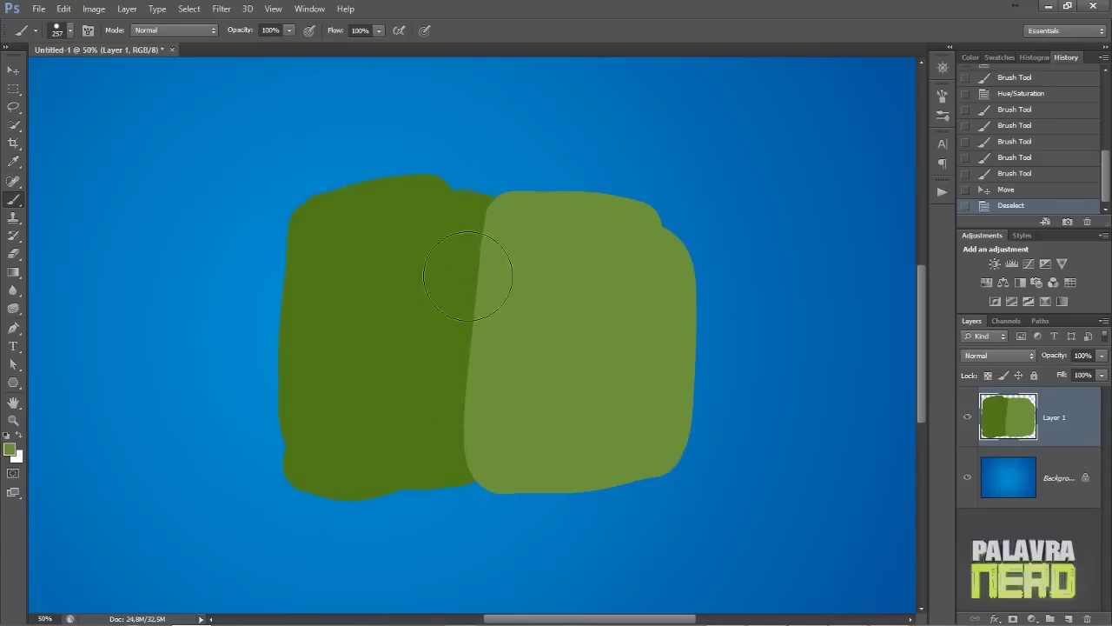
{"action": "left_click_drag", "start_coordinate": [507, 291], "coordinate": [529, 268]}
{"action": "left_click_drag", "start_coordinate": [538, 253], "coordinate": [530, 284]}
{"action": "mouse_move", "coordinate": [509, 223]}
{"action": "left_mouse_down"}
{"action": "mouse_move", "coordinate": [472, 330]}
{"action": "mouse_move", "coordinate": [453, 464]}
{"action": "mouse_move", "coordinate": [492, 218]}
{"action": "mouse_move", "coordinate": [466, 442]}
{"action": "mouse_move", "coordinate": [479, 430]}
{"action": "left_mouse_up"}
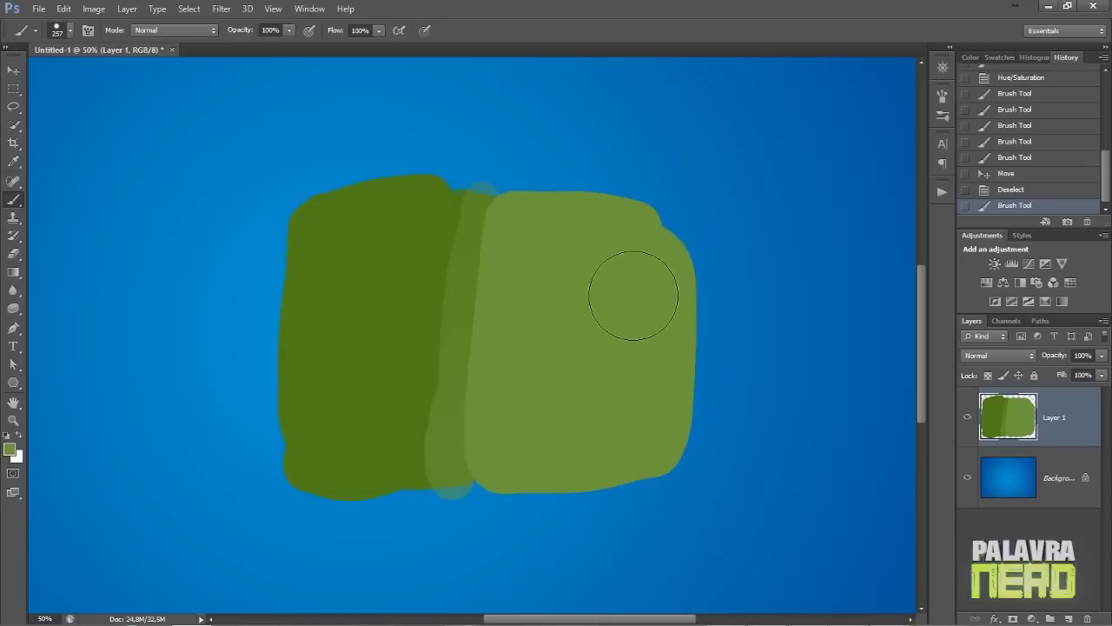
Sample the intermediate green at the boundary and paint it over the edge of the light block to form a transition band
{"action": "left_click", "coordinate": [458, 295], "text": "alt"}
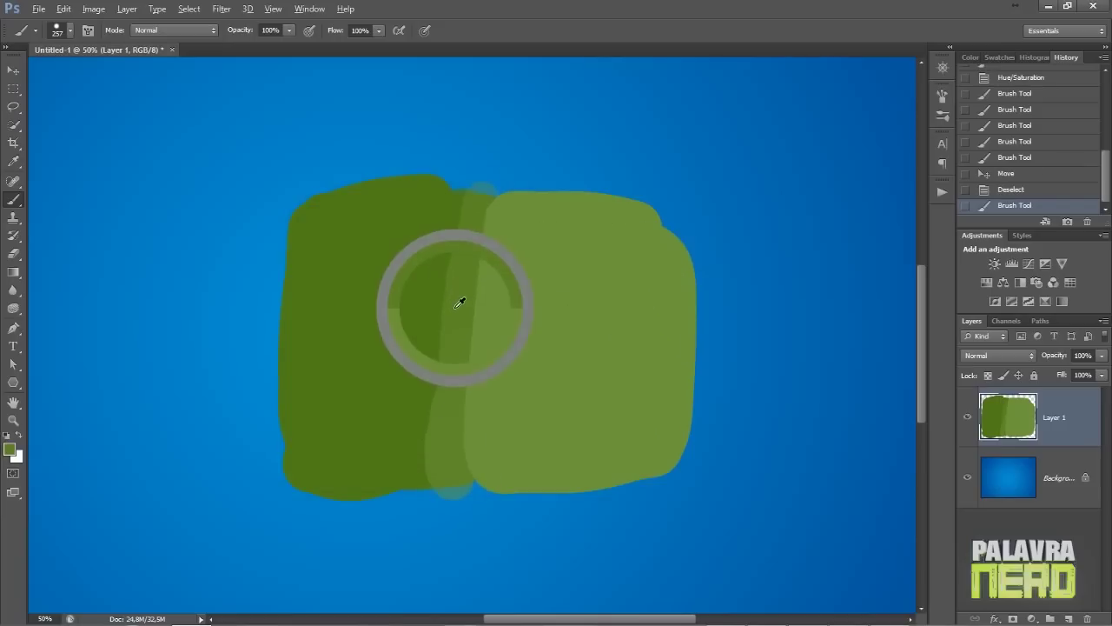
{"action": "mouse_move", "coordinate": [476, 319]}
{"action": "left_mouse_down"}
{"action": "mouse_move", "coordinate": [472, 426]}
{"action": "mouse_move", "coordinate": [504, 243]}
{"action": "mouse_move", "coordinate": [467, 474]}
{"action": "left_mouse_up"}
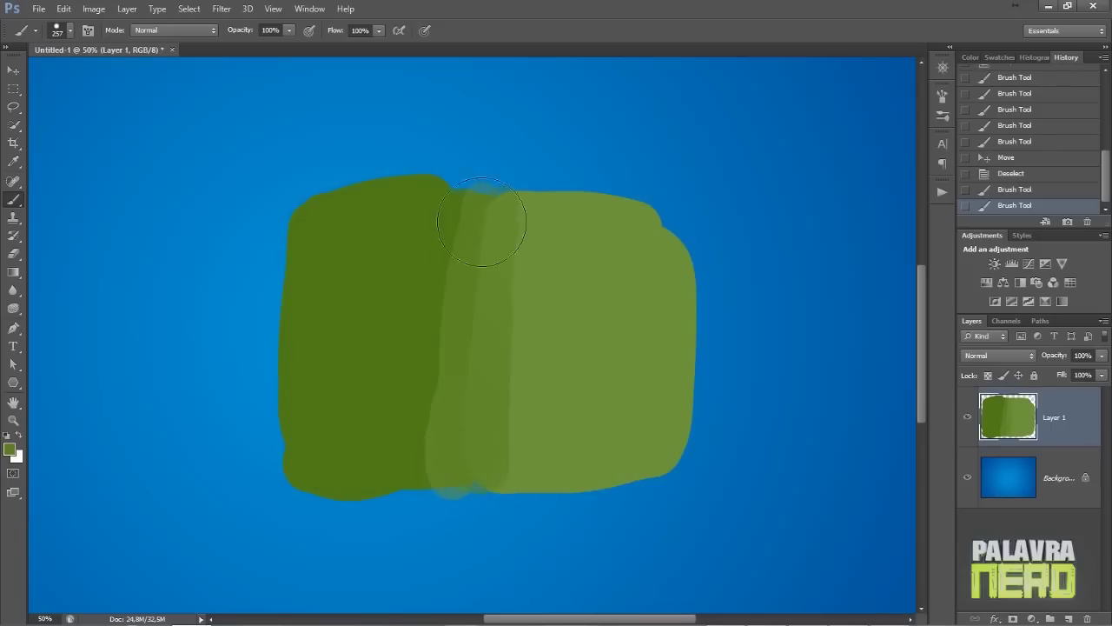
{"action": "mouse_move", "coordinate": [478, 213]}
{"action": "left_mouse_down"}
{"action": "mouse_move", "coordinate": [497, 218]}
{"action": "mouse_move", "coordinate": [465, 376]}
{"action": "mouse_move", "coordinate": [502, 438]}
{"action": "left_mouse_up"}
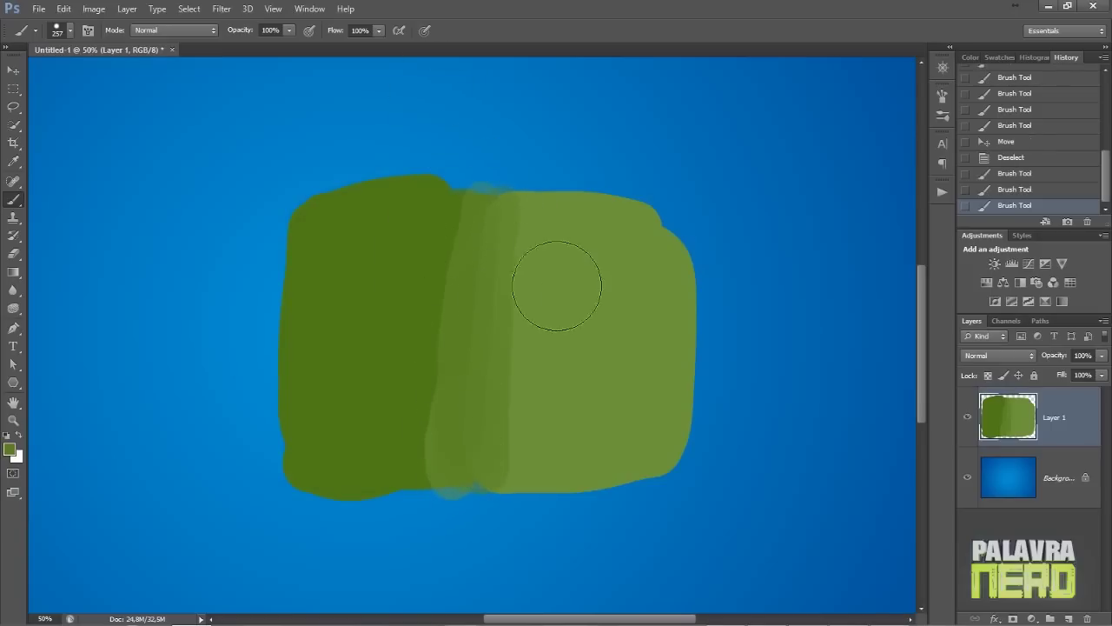
{"action": "left_click", "coordinate": [472, 286], "text": "alt"}
{"action": "mouse_move", "coordinate": [491, 230]}
{"action": "left_mouse_down"}
{"action": "mouse_move", "coordinate": [467, 405]}
{"action": "mouse_move", "coordinate": [484, 213]}
{"action": "mouse_move", "coordinate": [470, 467]}
{"action": "mouse_move", "coordinate": [483, 458]}
{"action": "mouse_move", "coordinate": [474, 384]}
{"action": "mouse_move", "coordinate": [473, 458]}
{"action": "mouse_move", "coordinate": [482, 212]}
{"action": "mouse_move", "coordinate": [464, 430]}
{"action": "mouse_move", "coordinate": [509, 218]}
{"action": "left_mouse_up"}
{"action": "left_click", "coordinate": [471, 450], "text": "alt"}
Set the brush to 48 px, sample the light green and try a stroke down the dark block, undoing it
{"action": "right_click", "coordinate": [550, 141]}
{"action": "left_click_drag", "start_coordinate": [596, 177], "coordinate": [580, 171]}
{"action": "key", "text": "Return"}
{"action": "left_click", "coordinate": [563, 245], "text": "alt"}
{"action": "left_click_drag", "start_coordinate": [420, 208], "coordinate": [393, 379]}
{"action": "key", "text": "ctrl+z"}
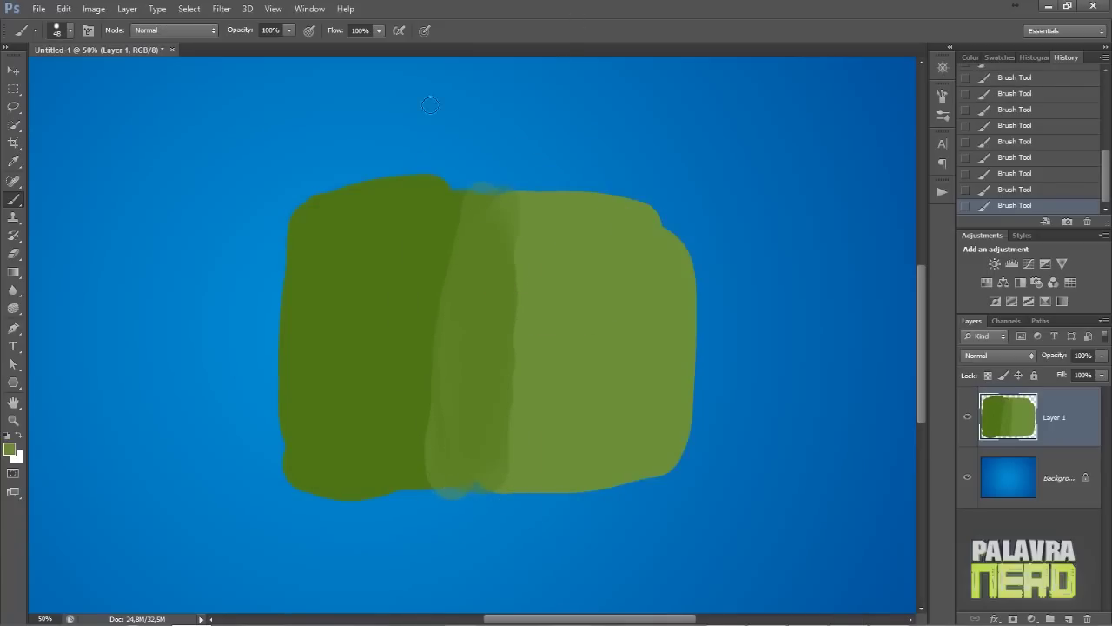
Set the brush to 123 px and even out the transition band and its edges with sampled greens
{"action": "right_click", "coordinate": [495, 286]}
{"action": "left_click_drag", "start_coordinate": [569, 171], "coordinate": [582, 169]}
{"action": "key", "text": "Return"}
{"action": "left_click", "coordinate": [469, 242], "text": "alt"}
{"action": "mouse_move", "coordinate": [474, 208]}
{"action": "left_mouse_down"}
{"action": "mouse_move", "coordinate": [480, 462]}
{"action": "mouse_move", "coordinate": [524, 252]}
{"action": "left_mouse_up"}
{"action": "left_click", "coordinate": [539, 297], "text": "alt"}
{"action": "left_click_drag", "start_coordinate": [428, 216], "coordinate": [405, 446]}
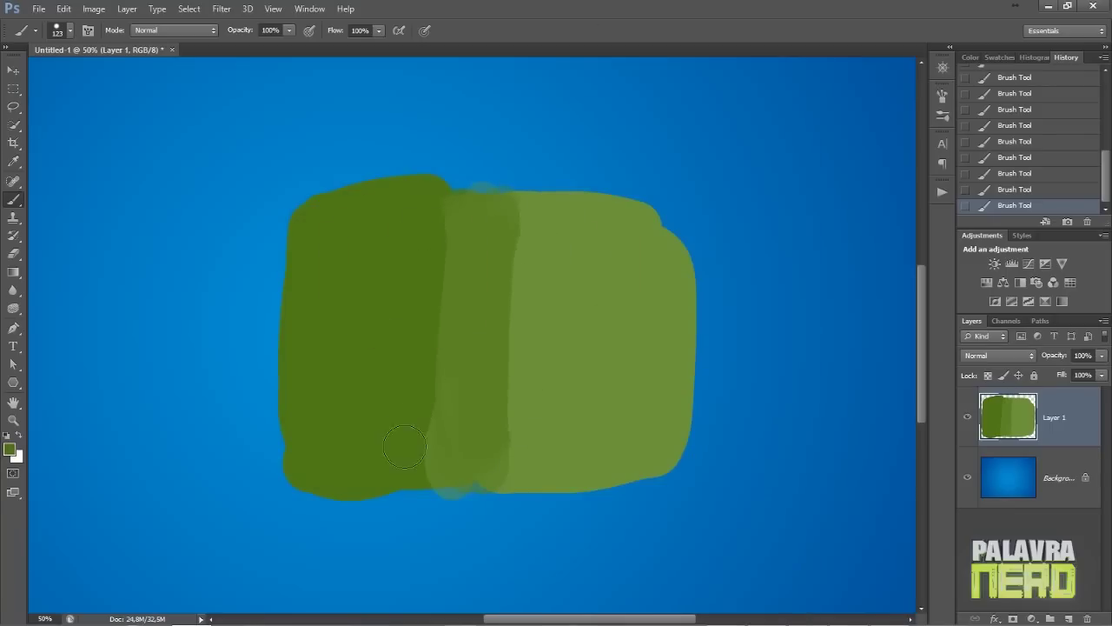
Undo a test dab above the blocks and place three overlapping swatches of the light, intermediate and dark greens at their upper right
{"action": "left_click", "coordinate": [498, 111]}
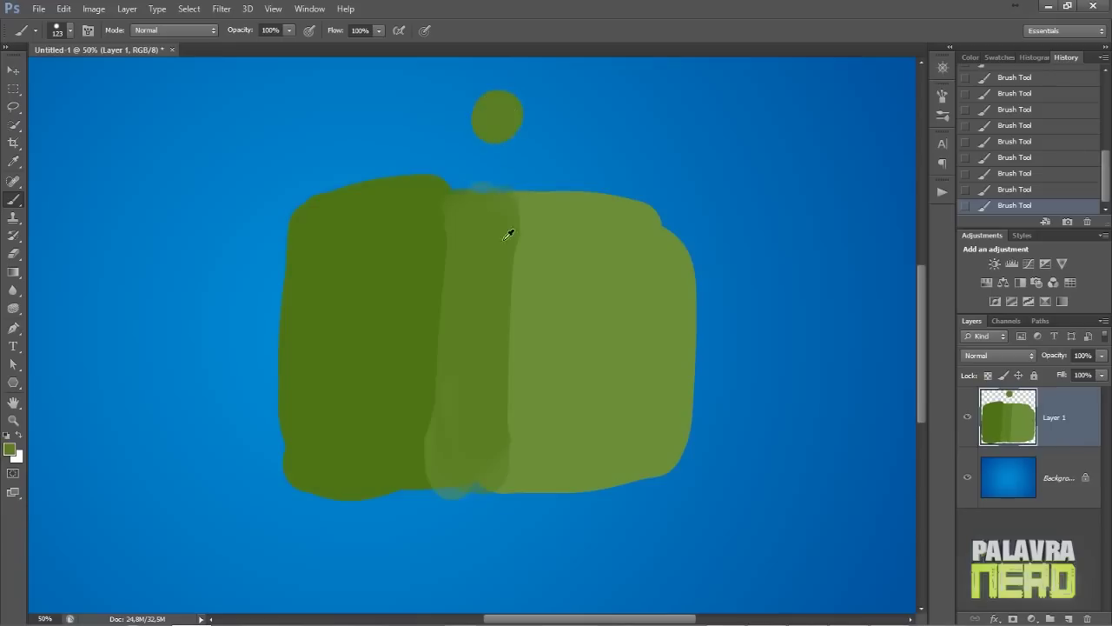
{"action": "key", "text": "ctrl+z"}
{"action": "left_click", "coordinate": [590, 231], "text": "alt"}
{"action": "left_click", "coordinate": [809, 137]}
{"action": "left_click", "coordinate": [489, 258], "text": "alt"}
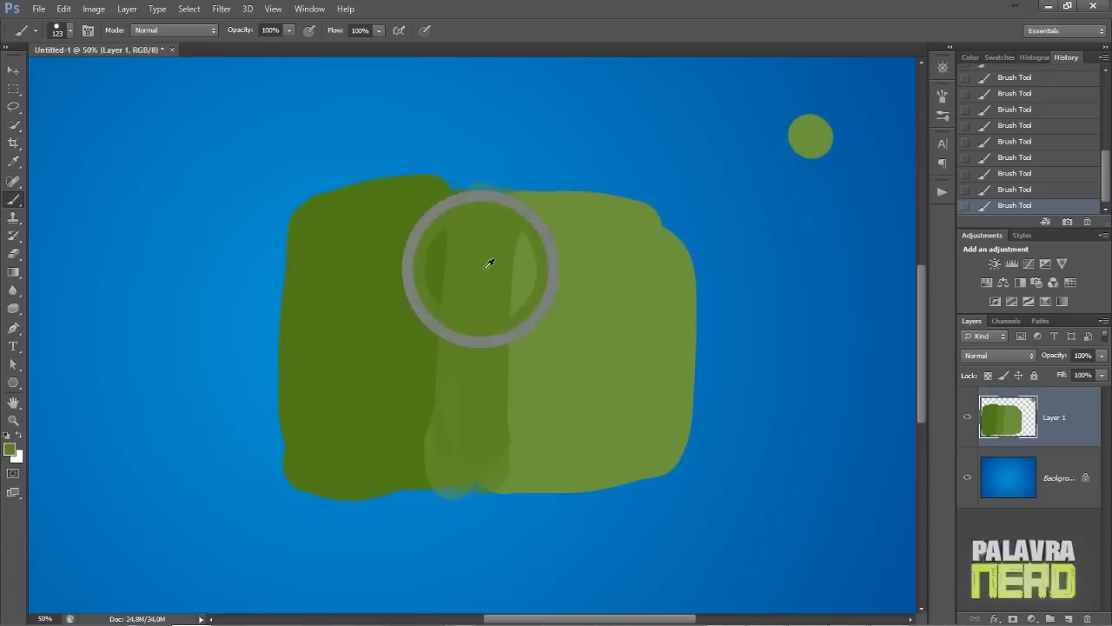
{"action": "left_click", "coordinate": [818, 164]}
{"action": "left_click", "coordinate": [399, 270], "text": "alt"}
{"action": "left_click", "coordinate": [825, 195]}
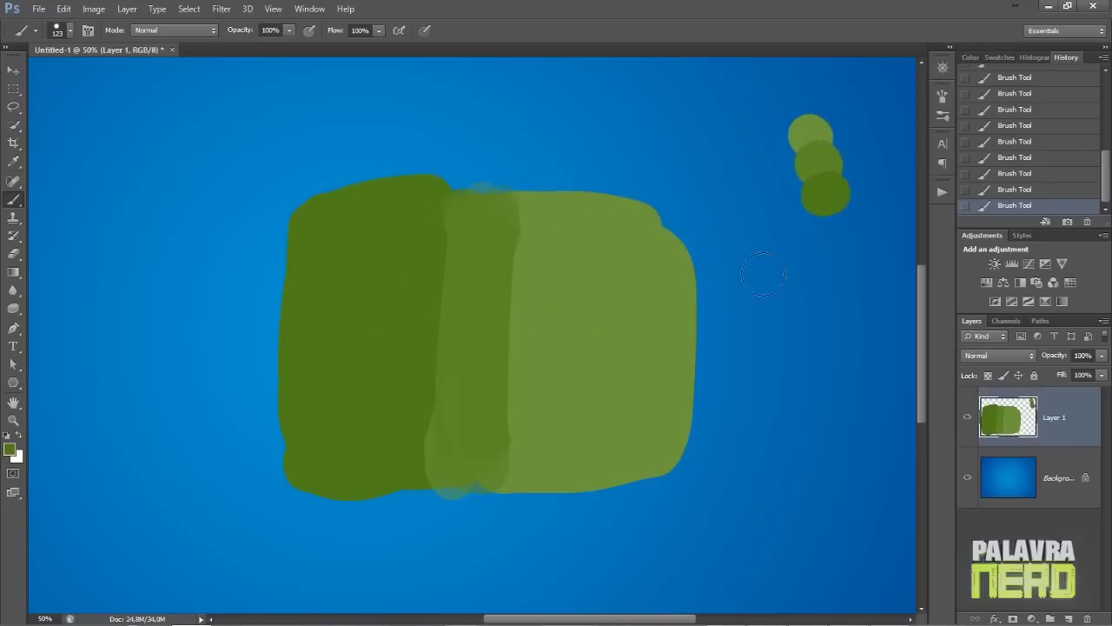
Set the brush to 141 px and paint sampled intermediate greens down both edges of the transition band
{"action": "right_click", "coordinate": [499, 251]}
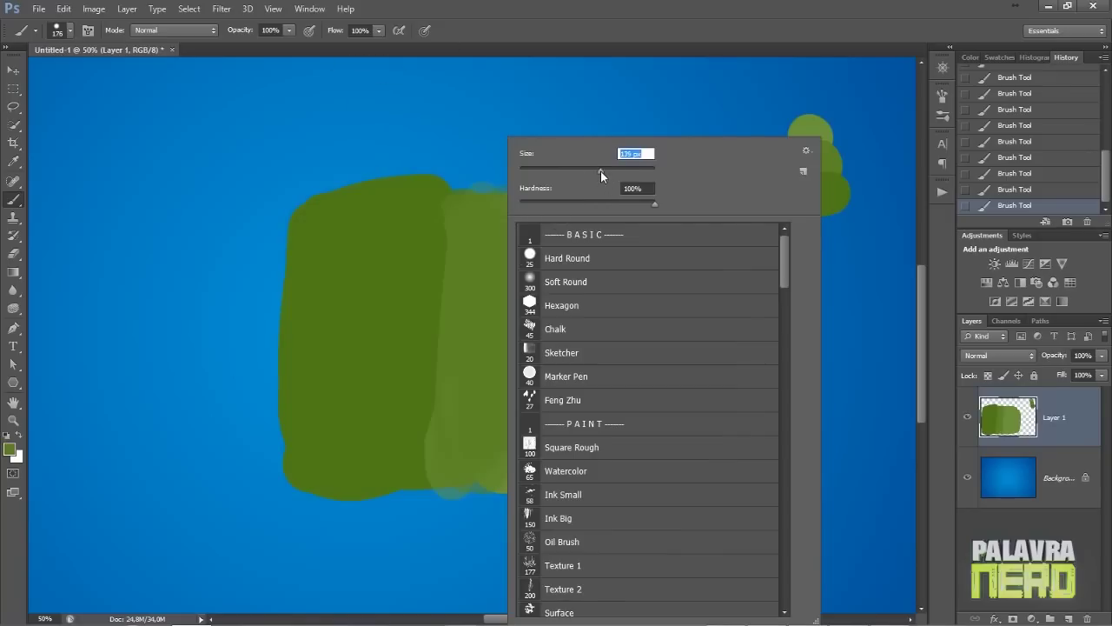
{"action": "left_click", "coordinate": [445, 241]}
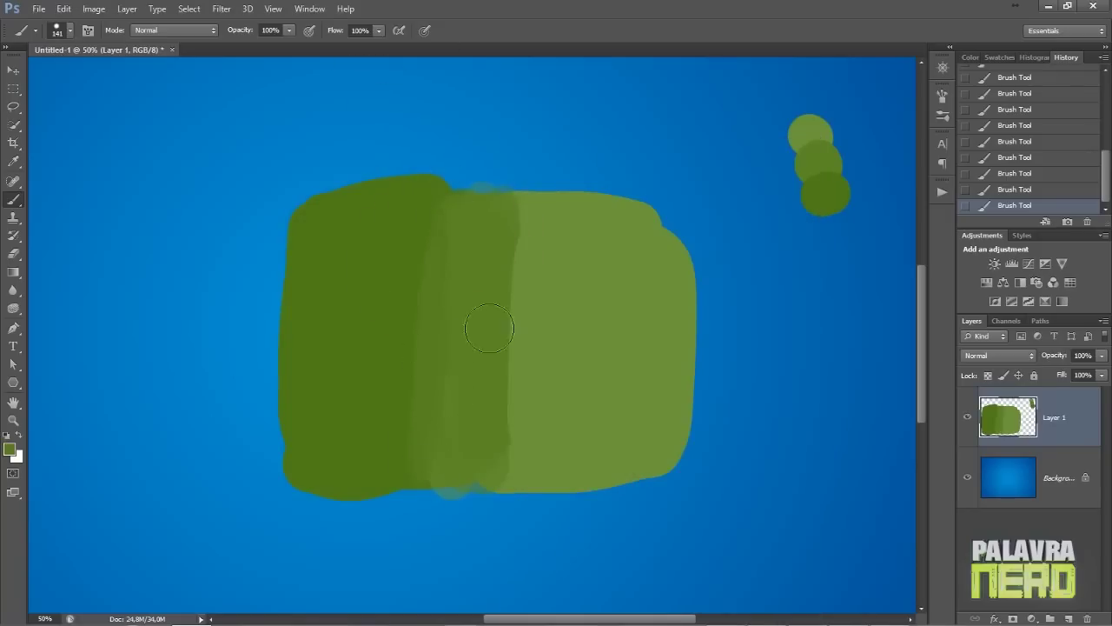
{"action": "left_click_drag", "start_coordinate": [512, 219], "coordinate": [509, 480]}
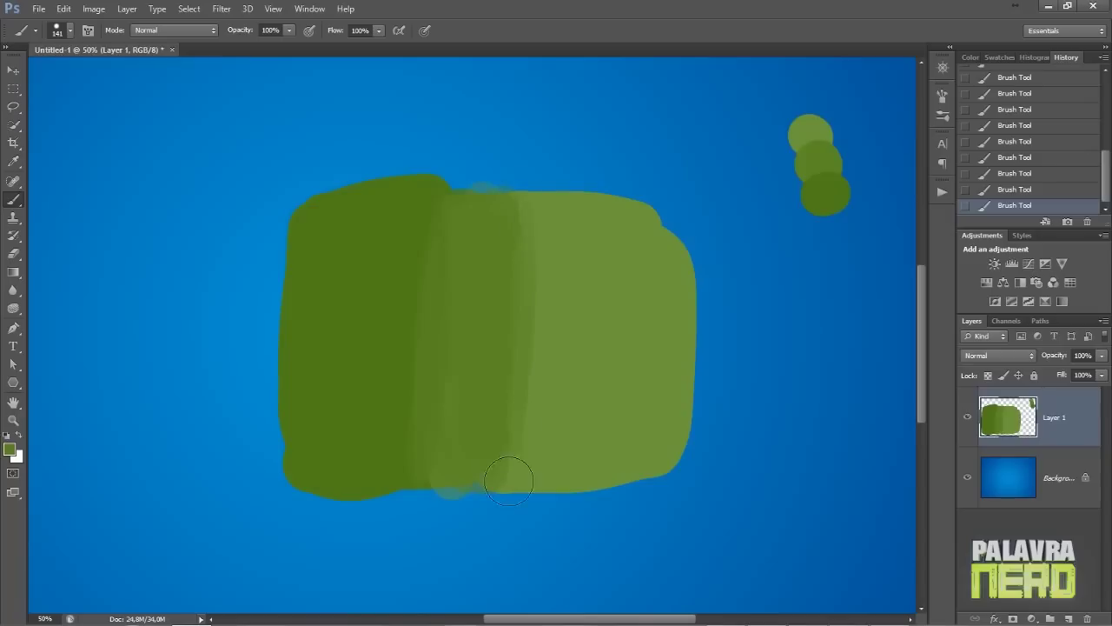
{"action": "mouse_move", "coordinate": [529, 219]}
{"action": "left_mouse_down"}
{"action": "mouse_move", "coordinate": [505, 472]}
{"action": "mouse_move", "coordinate": [509, 452]}
{"action": "left_mouse_up"}
{"action": "left_click", "coordinate": [550, 250], "text": "alt"}
{"action": "left_click_drag", "start_coordinate": [535, 252], "coordinate": [522, 436]}
{"action": "left_click", "coordinate": [526, 258], "text": "alt"}
{"action": "left_click_drag", "start_coordinate": [524, 231], "coordinate": [506, 370]}
Keep sampling neighbouring greens across the transition band and paint them over the dark boundary to smooth the gradation
{"action": "left_click", "coordinate": [483, 256], "text": "alt"}
{"action": "left_click", "coordinate": [504, 267], "text": "alt"}
{"action": "left_click", "coordinate": [420, 268], "text": "alt"}
{"action": "left_click", "coordinate": [407, 268], "text": "alt"}
{"action": "left_click", "coordinate": [425, 281], "text": "alt"}
{"action": "left_click", "coordinate": [461, 444], "text": "alt"}
{"action": "left_click", "coordinate": [396, 281], "text": "alt"}
{"action": "left_click", "coordinate": [442, 292], "text": "alt"}
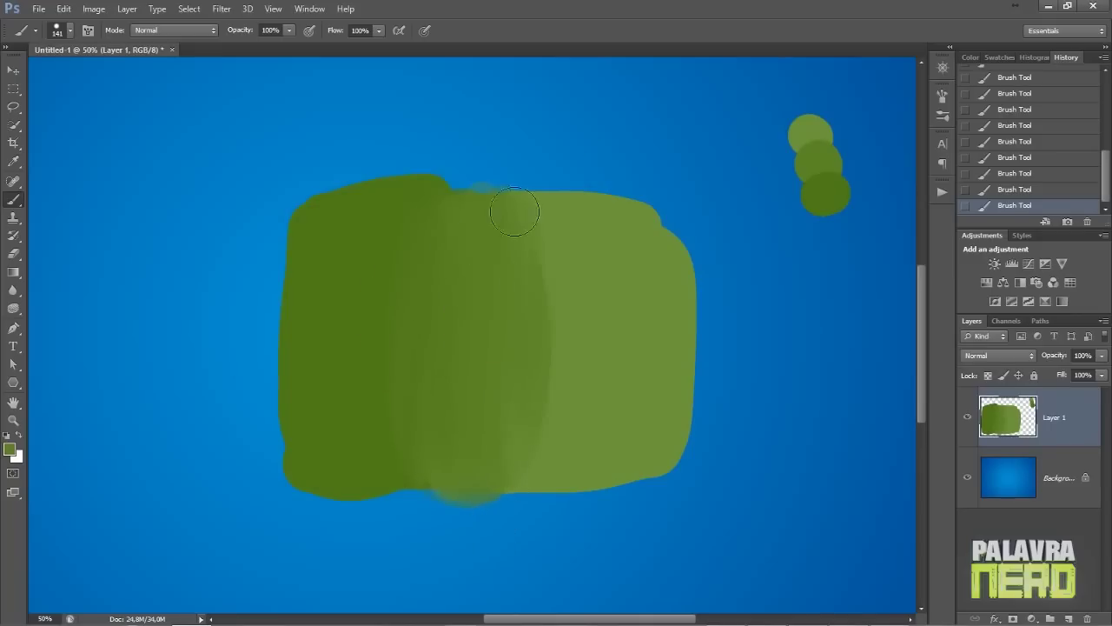
{"action": "scroll", "coordinate": [621, 117], "scroll_direction": "down", "scroll_amount": 3}
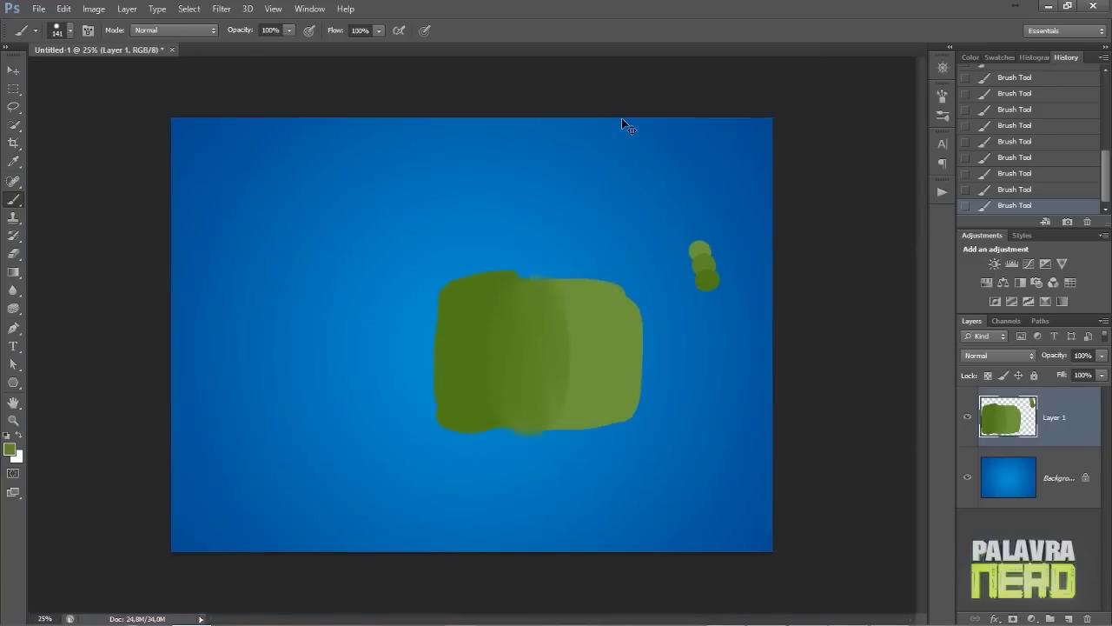
{"action": "scroll", "coordinate": [621, 117], "scroll_direction": "up", "scroll_amount": 4}
{"action": "scroll", "coordinate": [561, 280], "scroll_direction": "up", "scroll_amount": 2}
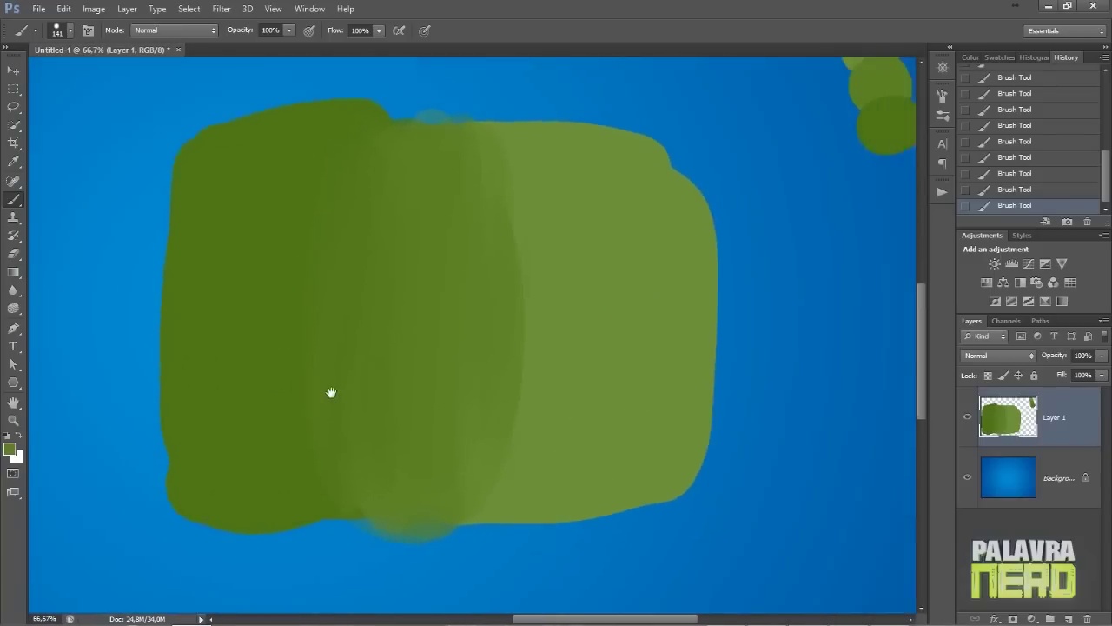
Compare the Soft Round preset at 300 px and 0% hardness with Hard Round at 25 px and 100%, keeping Hard Round
{"action": "right_click", "coordinate": [551, 286]}
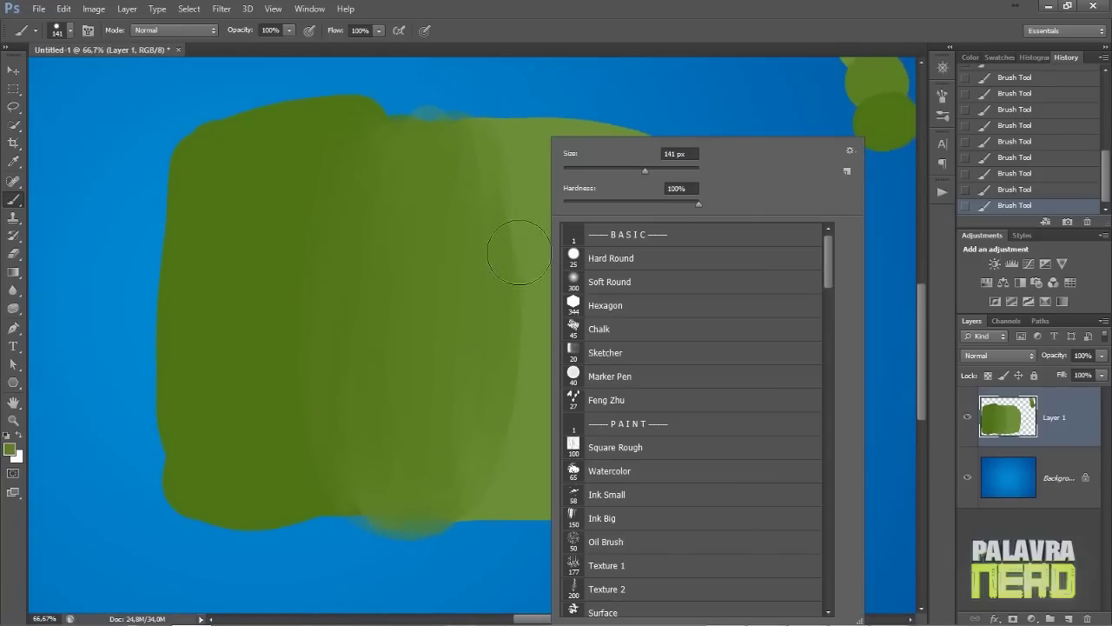
{"action": "left_click", "coordinate": [564, 283]}
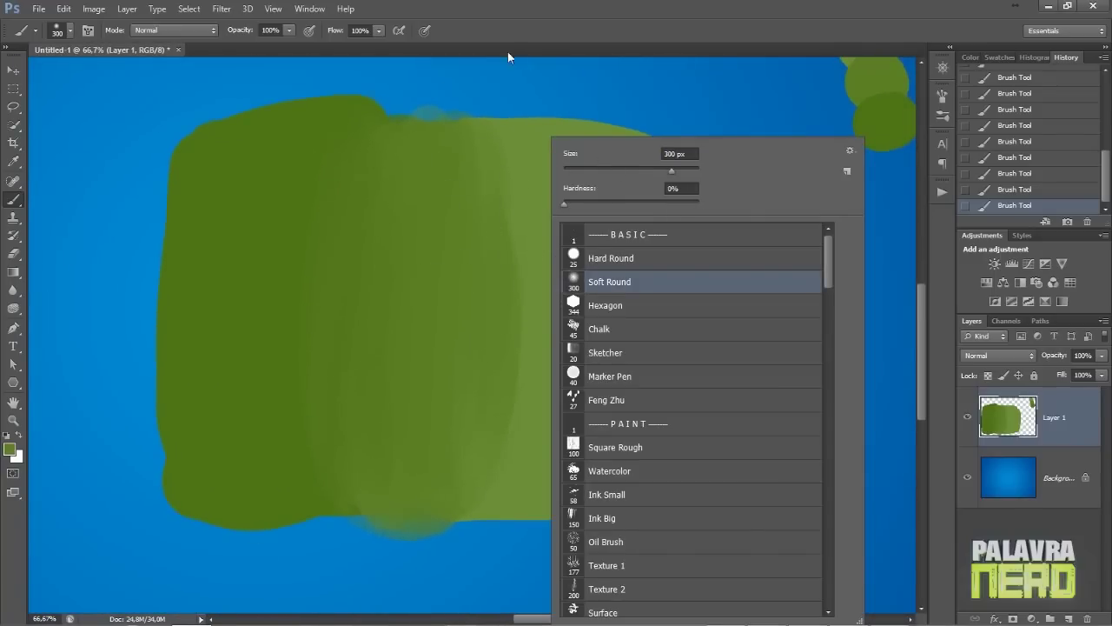
{"action": "right_click", "coordinate": [487, 224]}
{"action": "left_click", "coordinate": [521, 259]}
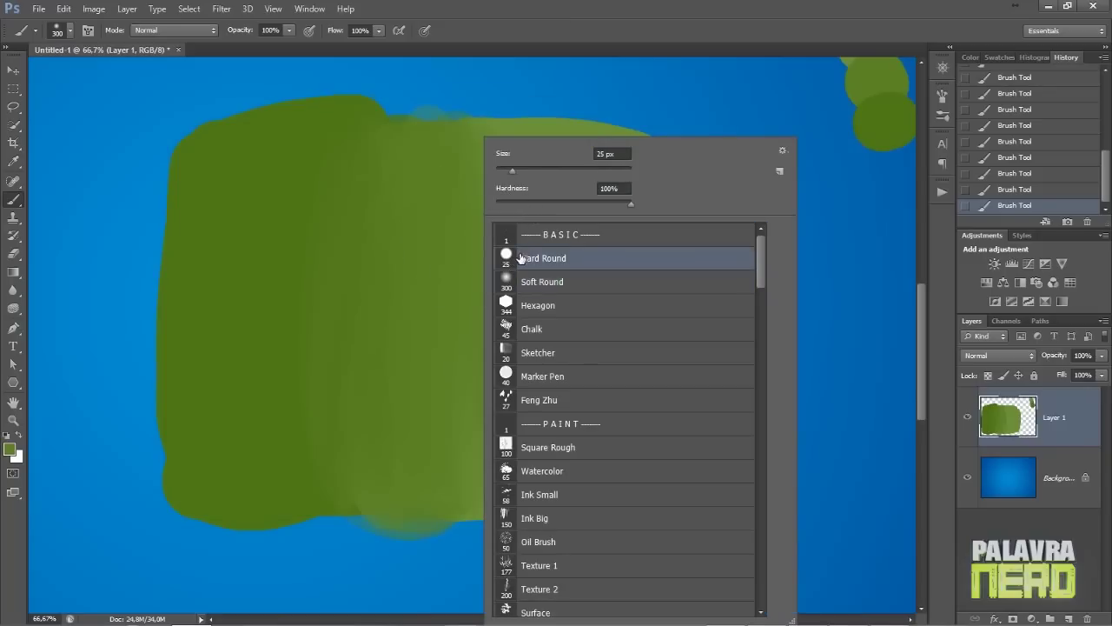
{"action": "left_click", "coordinate": [560, 285]}
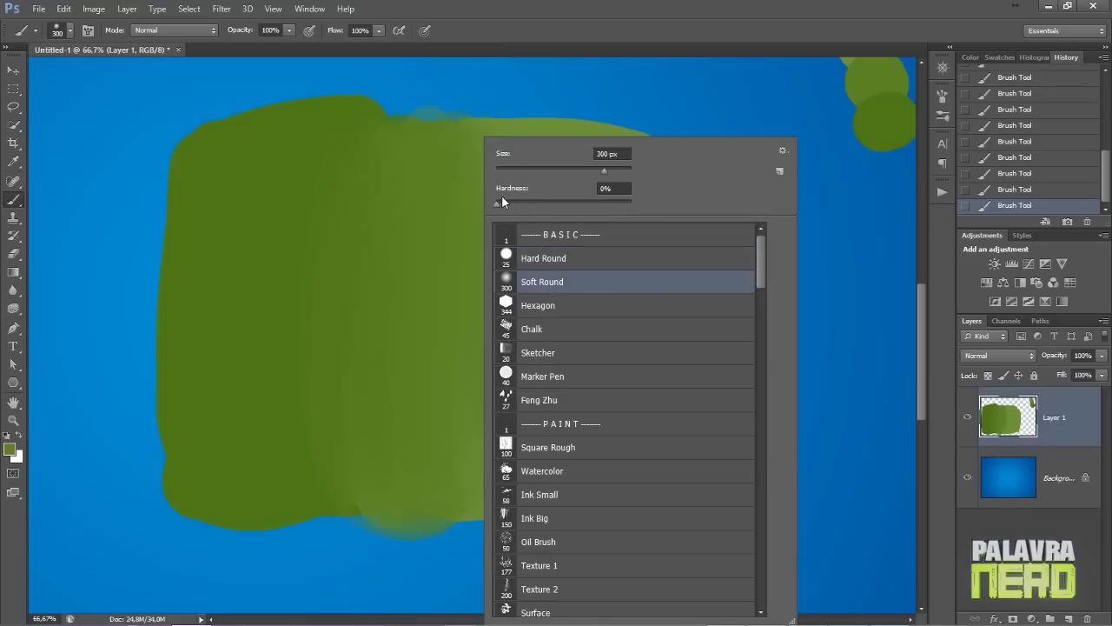
{"action": "left_click", "coordinate": [536, 259]}
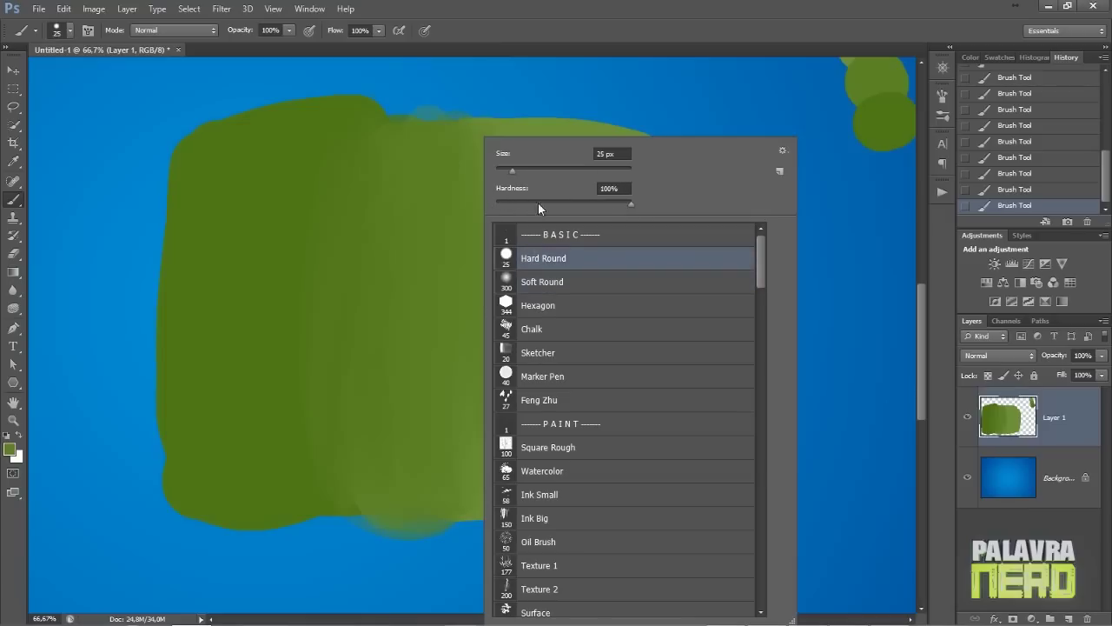
{"action": "left_click", "coordinate": [552, 19]}
Paint a wavy 25 px hard-brush test stroke beside the light block, undo it and paint another at 68 px
{"action": "left_click_drag", "start_coordinate": [573, 199], "coordinate": [424, 195]}
{"action": "mouse_move", "coordinate": [606, 176]}
{"action": "left_mouse_down"}
{"action": "mouse_move", "coordinate": [611, 229]}
{"action": "mouse_move", "coordinate": [636, 266]}
{"action": "mouse_move", "coordinate": [651, 410]}
{"action": "left_mouse_up"}
{"action": "right_click", "coordinate": [668, 206]}
{"action": "left_click_drag", "start_coordinate": [695, 168], "coordinate": [709, 167]}
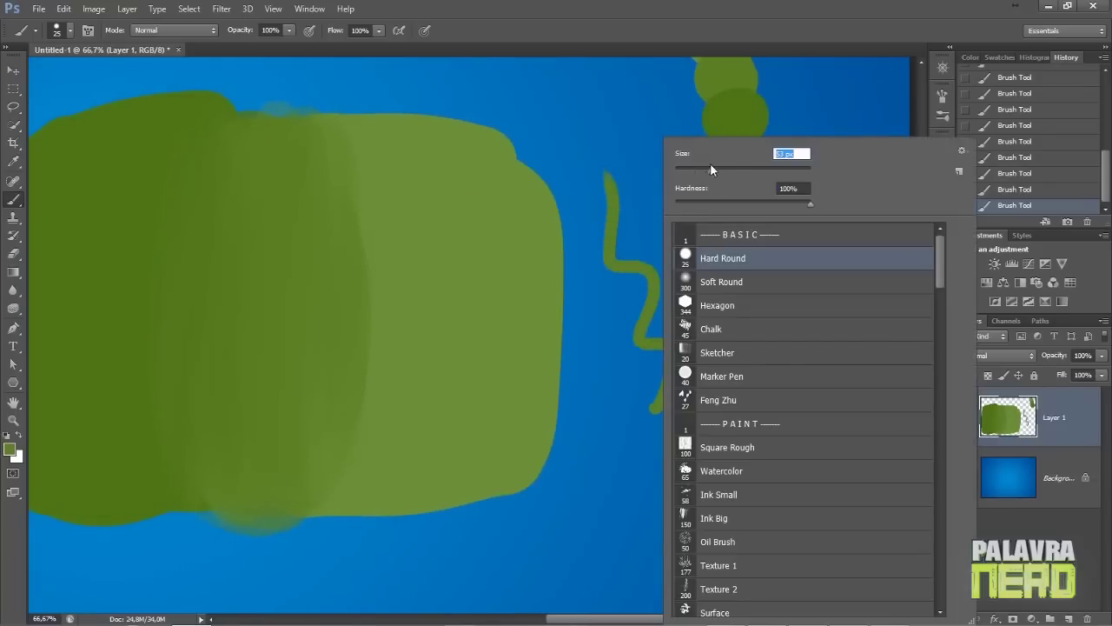
{"action": "left_click", "coordinate": [701, 28]}
{"action": "key", "text": "ctrl+z"}
{"action": "mouse_move", "coordinate": [604, 165]}
{"action": "left_mouse_down"}
{"action": "mouse_move", "coordinate": [639, 230]}
{"action": "mouse_move", "coordinate": [615, 344]}
{"action": "mouse_move", "coordinate": [683, 471]}
{"action": "mouse_move", "coordinate": [679, 521]}
{"action": "left_mouse_up"}
Set the brush hardness to 0%, paint a second wavy stroke beside the first and undo both test strokes
{"action": "right_click", "coordinate": [677, 521]}
{"action": "left_click_drag", "start_coordinate": [742, 205], "coordinate": [684, 211]}
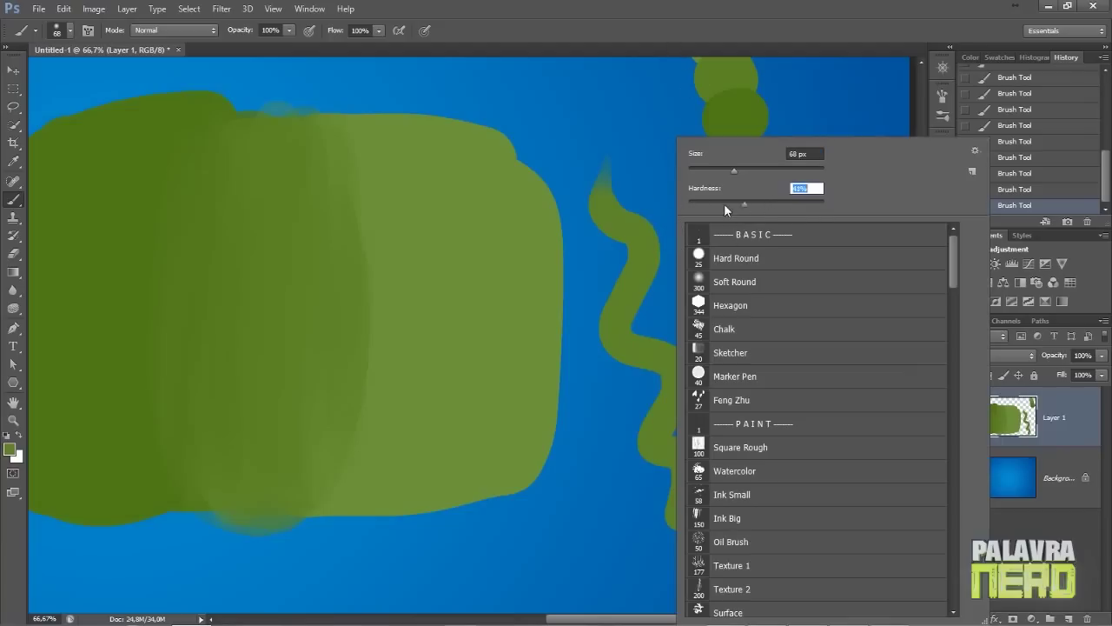
{"action": "key", "text": "Return"}
{"action": "mouse_move", "coordinate": [682, 193]}
{"action": "left_mouse_down"}
{"action": "mouse_move", "coordinate": [687, 224]}
{"action": "mouse_move", "coordinate": [675, 295]}
{"action": "mouse_move", "coordinate": [742, 323]}
{"action": "mouse_move", "coordinate": [728, 406]}
{"action": "mouse_move", "coordinate": [786, 437]}
{"action": "left_mouse_up"}
{"action": "key", "text": "ctrl+alt+z"}
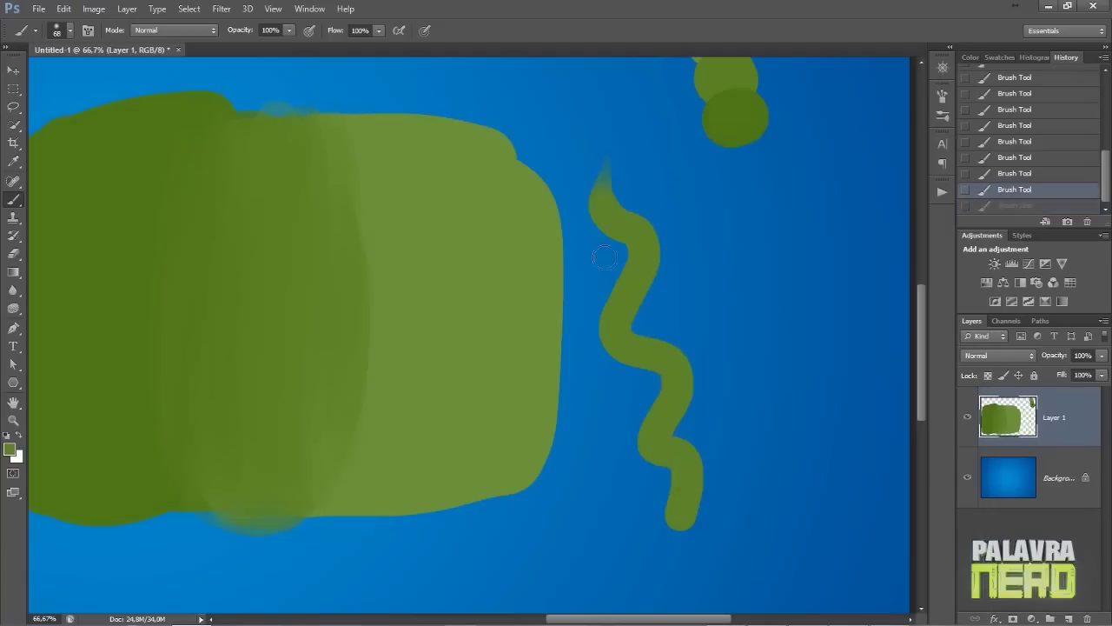
{"action": "key", "text": "ctrl+alt+z"}
Set the soft brush to 215 px and paint sampled greens from the transition band into the light block, lowering the opacity to 28%
{"action": "left_click_drag", "start_coordinate": [623, 295], "coordinate": [637, 293]}
{"action": "right_click", "coordinate": [686, 169]}
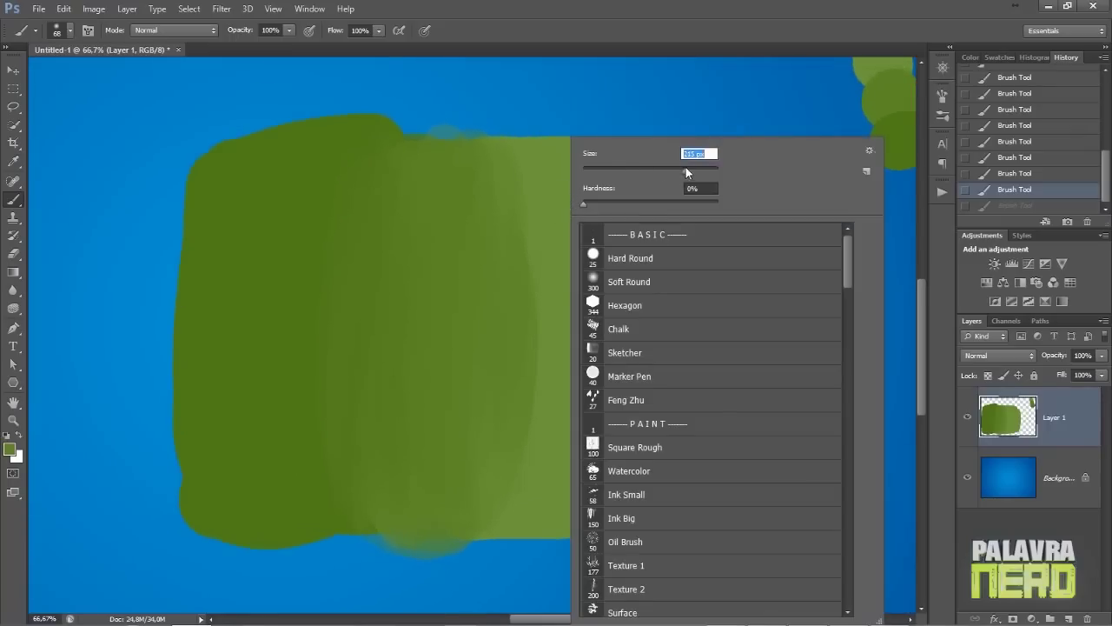
{"action": "key", "text": "Return"}
{"action": "left_click", "coordinate": [506, 287], "text": "alt"}
{"action": "left_click_drag", "start_coordinate": [512, 216], "coordinate": [504, 456]}
{"action": "left_click", "coordinate": [526, 265], "text": "alt"}
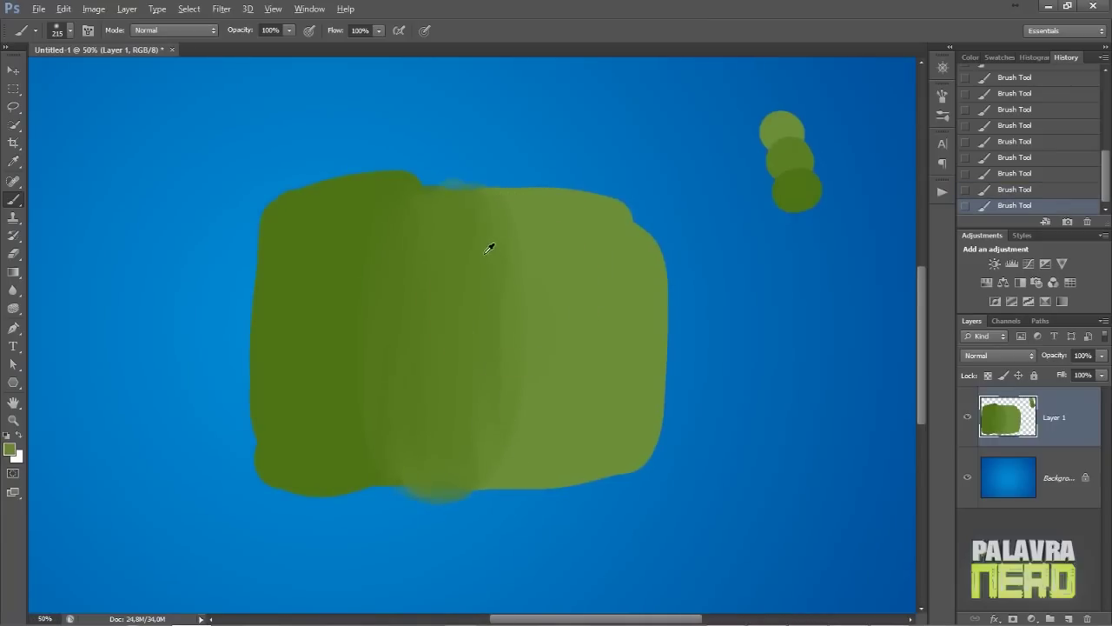
{"action": "left_click", "coordinate": [288, 31]}
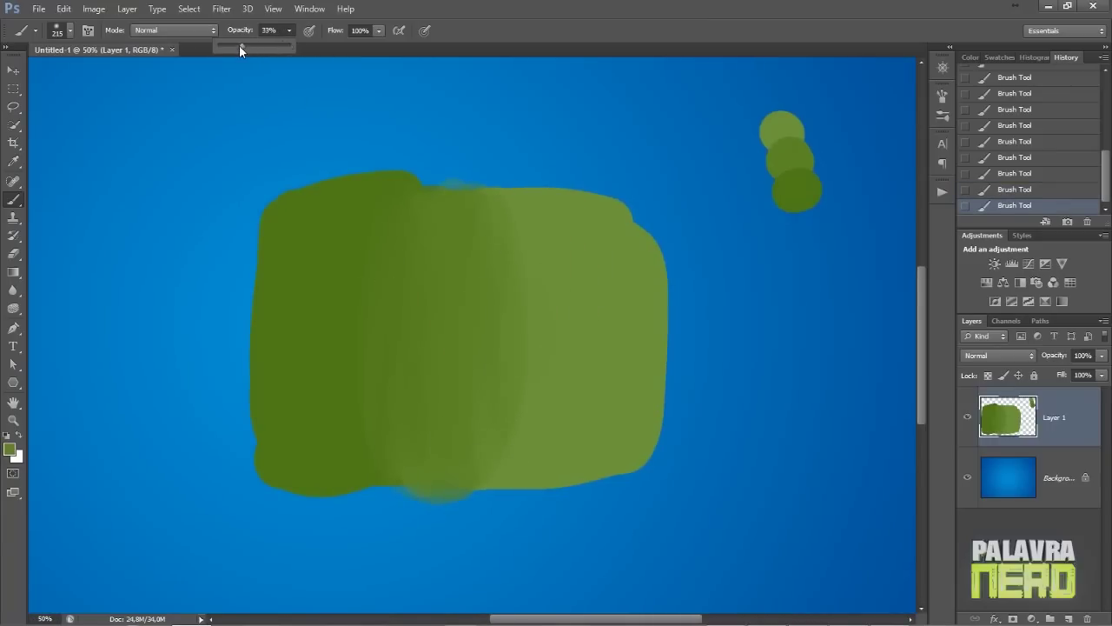
{"action": "left_click", "coordinate": [495, 288], "text": "alt"}
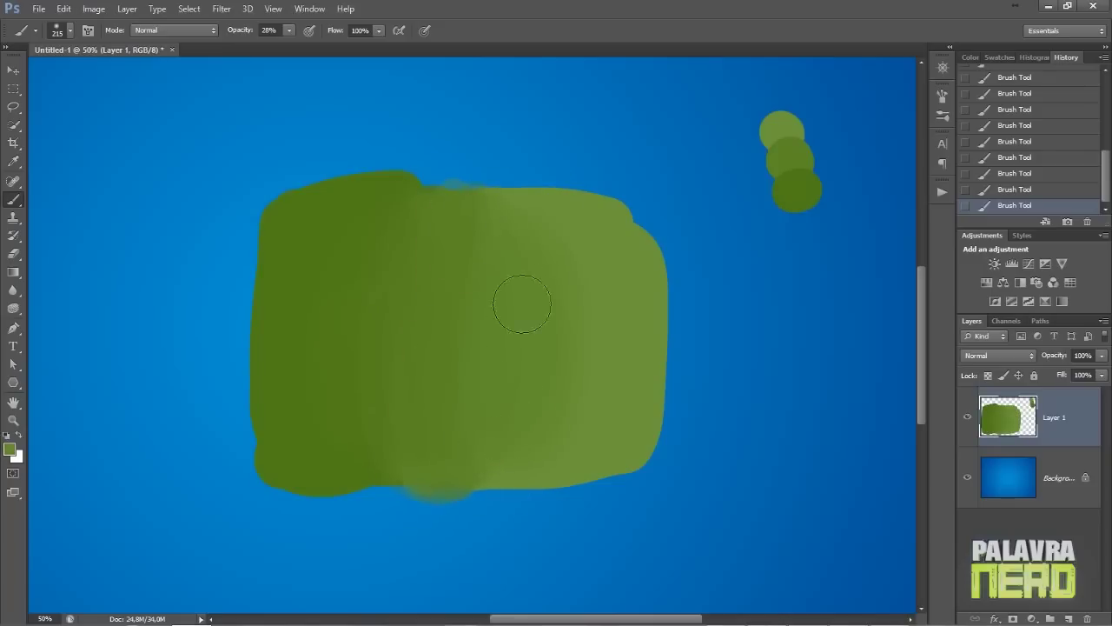
Set the brush to 26 px and 100% opacity and paint the sampled dark green along the dark block's outer edge
{"action": "right_click", "coordinate": [556, 274]}
{"action": "left_click", "coordinate": [614, 30]}
{"action": "left_click_drag", "start_coordinate": [598, 171], "coordinate": [535, 173]}
{"action": "left_click", "coordinate": [499, 298], "text": "alt"}
{"action": "right_click", "coordinate": [502, 295]}
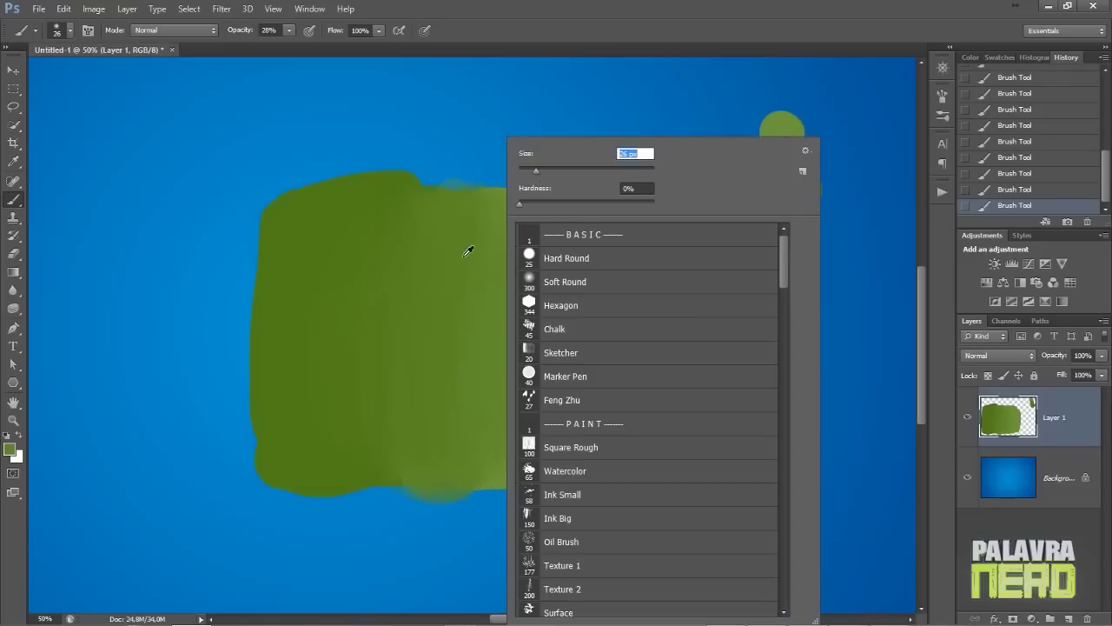
{"action": "left_click", "coordinate": [468, 250]}
{"action": "left_click", "coordinate": [300, 196], "text": "alt"}
{"action": "left_click_drag", "start_coordinate": [250, 278], "coordinate": [244, 384]}
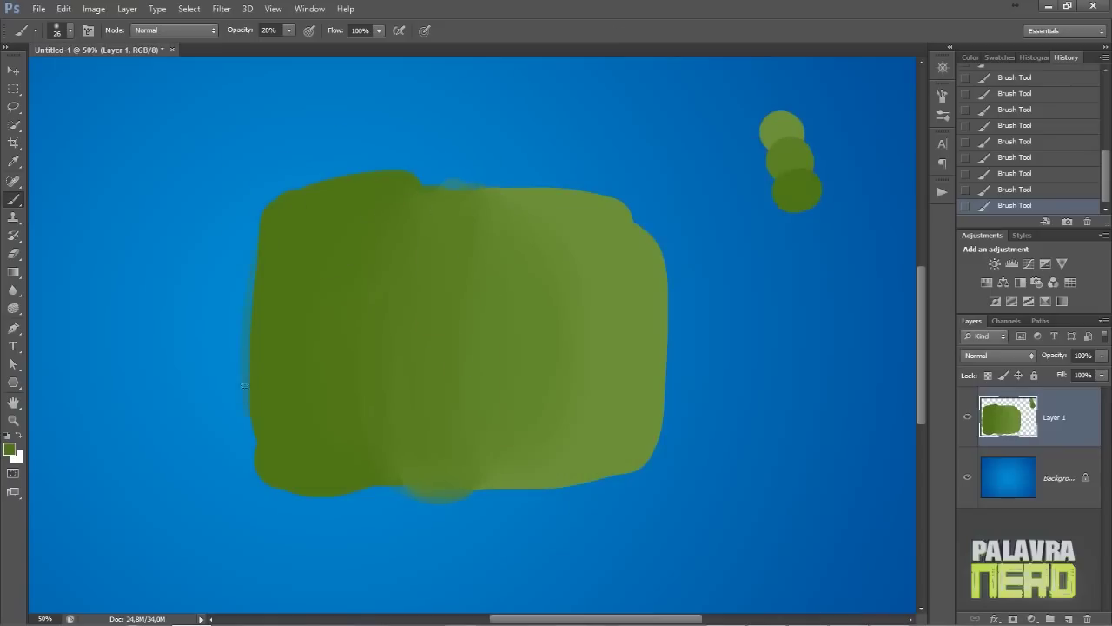
{"action": "left_click", "coordinate": [291, 31]}
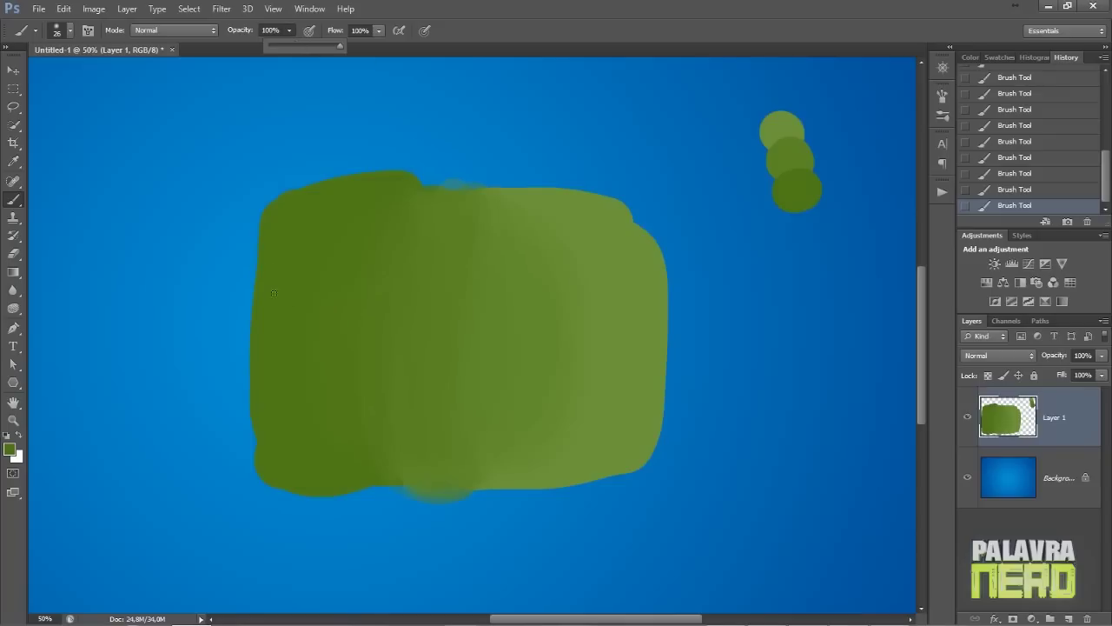
{"action": "left_click", "coordinate": [263, 237], "text": "alt"}
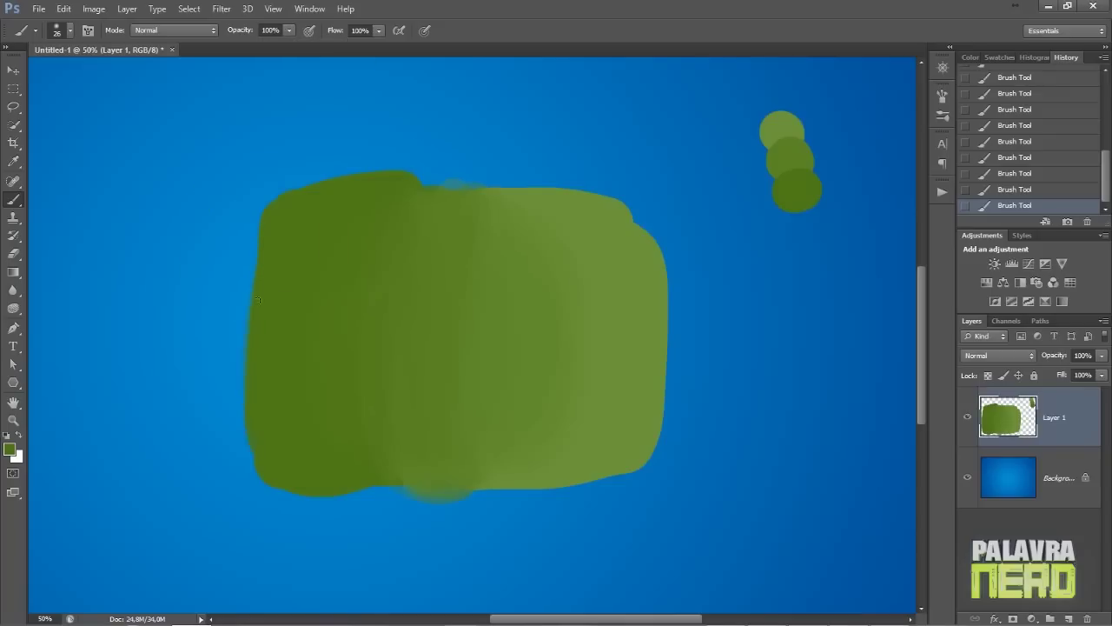
Set the brush to 15 px and check the blended greens up close and from a distance
{"action": "right_click", "coordinate": [593, 300]}
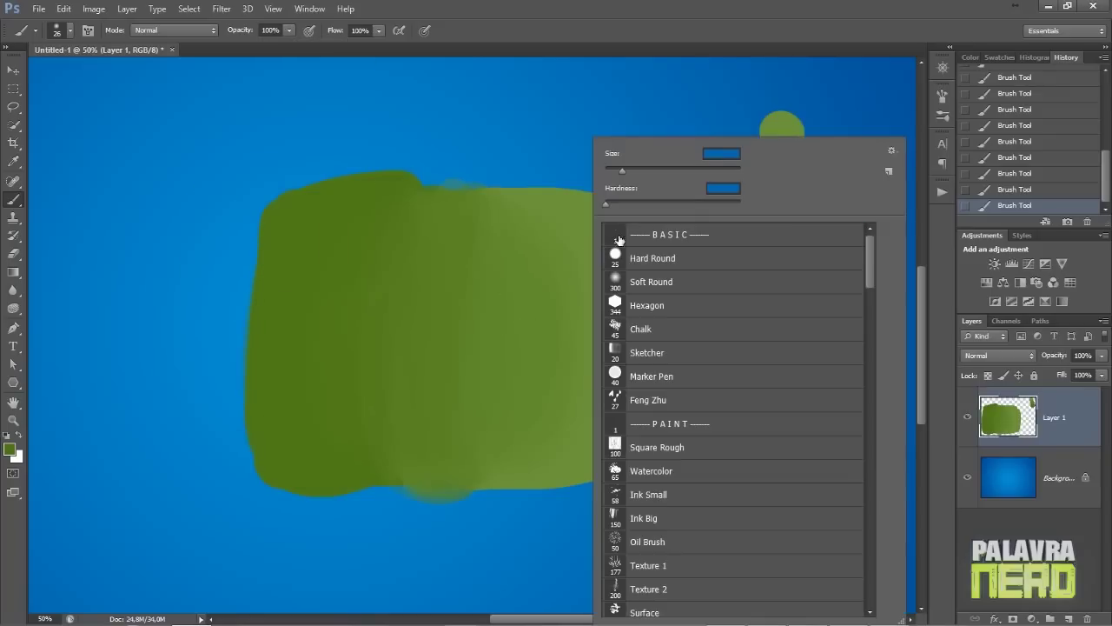
{"action": "type", "text": "15"}
{"action": "key", "text": "Return"}
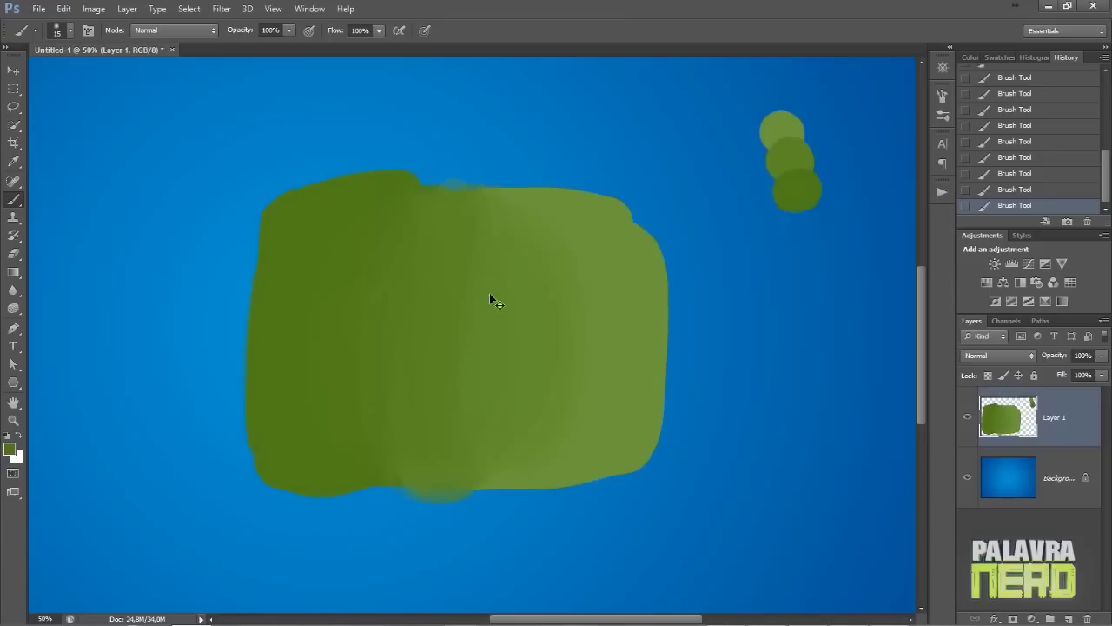
{"action": "key", "text": "ctrl+plus"}
{"action": "key", "text": "ctrl+plus"}
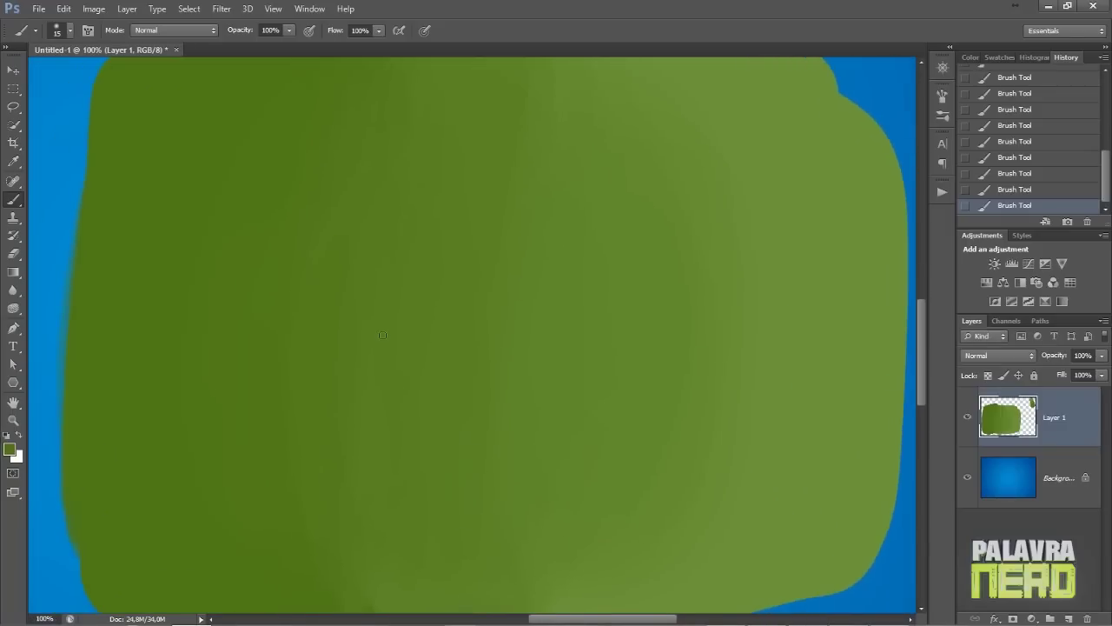
{"action": "key", "text": "ctrl+minus"}
{"action": "key", "text": "ctrl+minus"}
{"action": "key", "text": "ctrl+minus"}
{"action": "key", "text": "ctrl+plus"}
{"action": "key", "text": "ctrl+plus"}
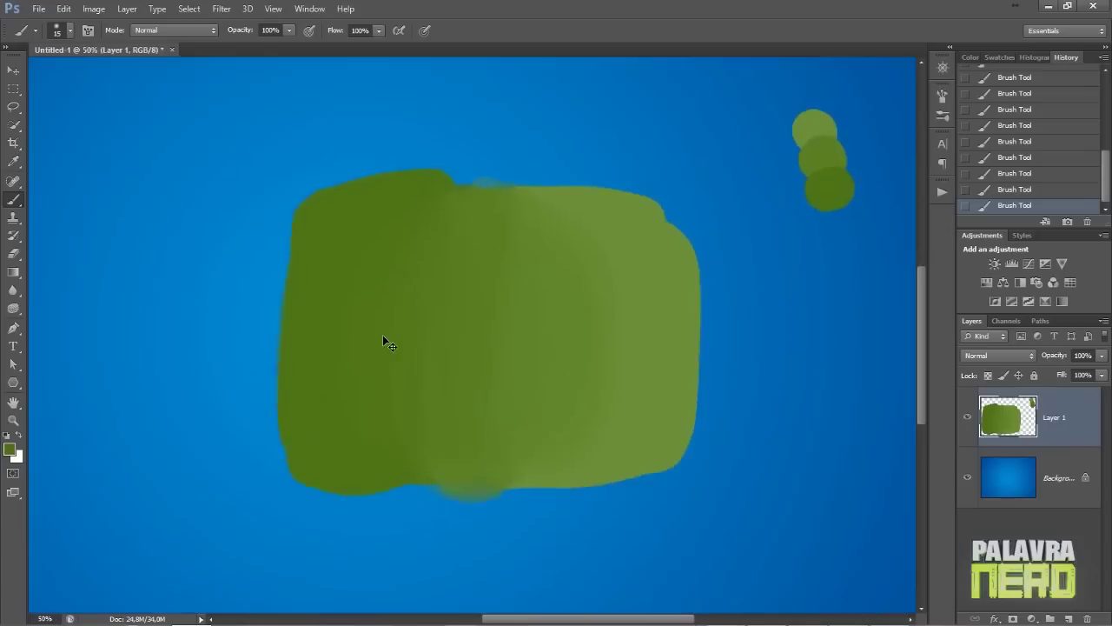
Blend sampled greens across the whole shape with a 300 px Soft Round brush, and reduce the brush to 33 px
{"action": "right_click", "coordinate": [484, 324]}
{"action": "type", "text": "300"}
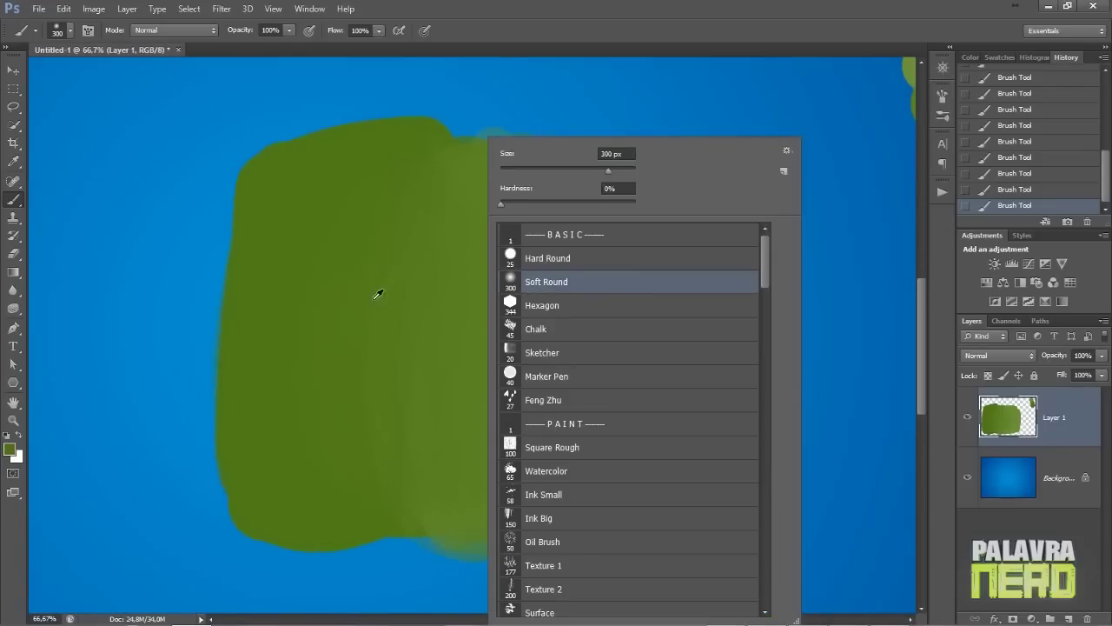
{"action": "key", "text": "Return"}
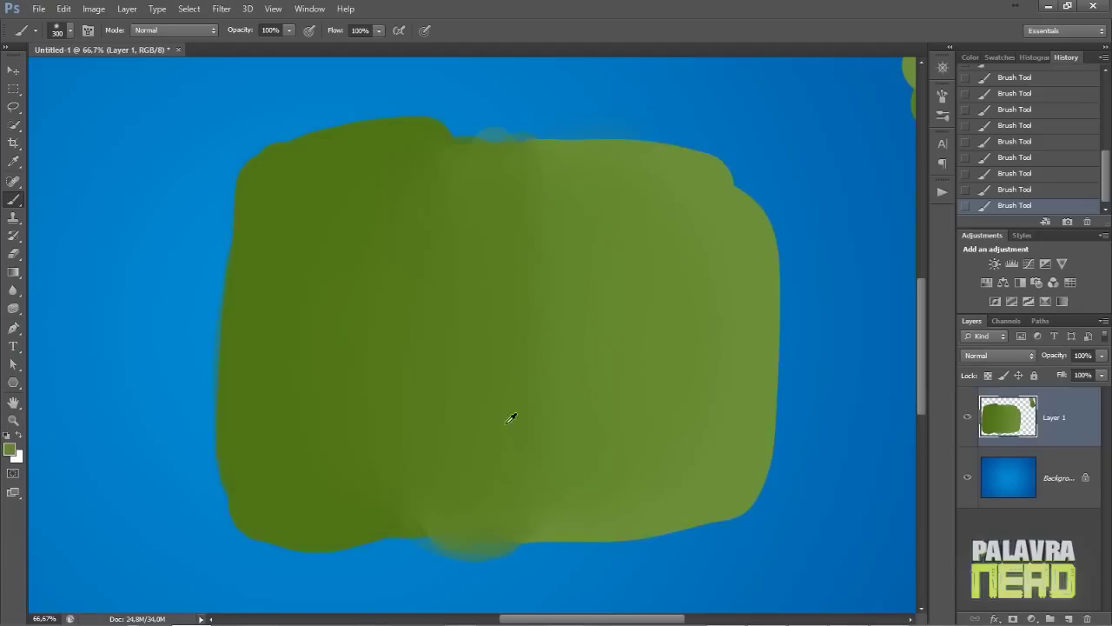
{"action": "right_click", "coordinate": [610, 161]}
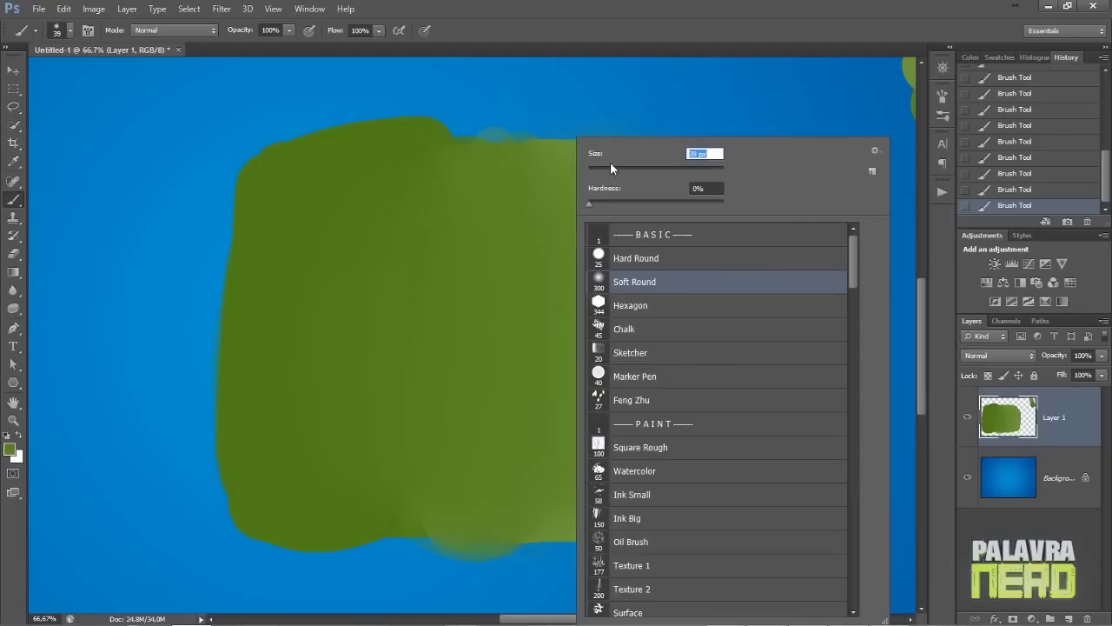
{"action": "type", "text": "33"}
{"action": "key", "text": "Return"}
{"action": "key", "text": "ctrl+minus"}
{"action": "key", "text": "ctrl+minus"}
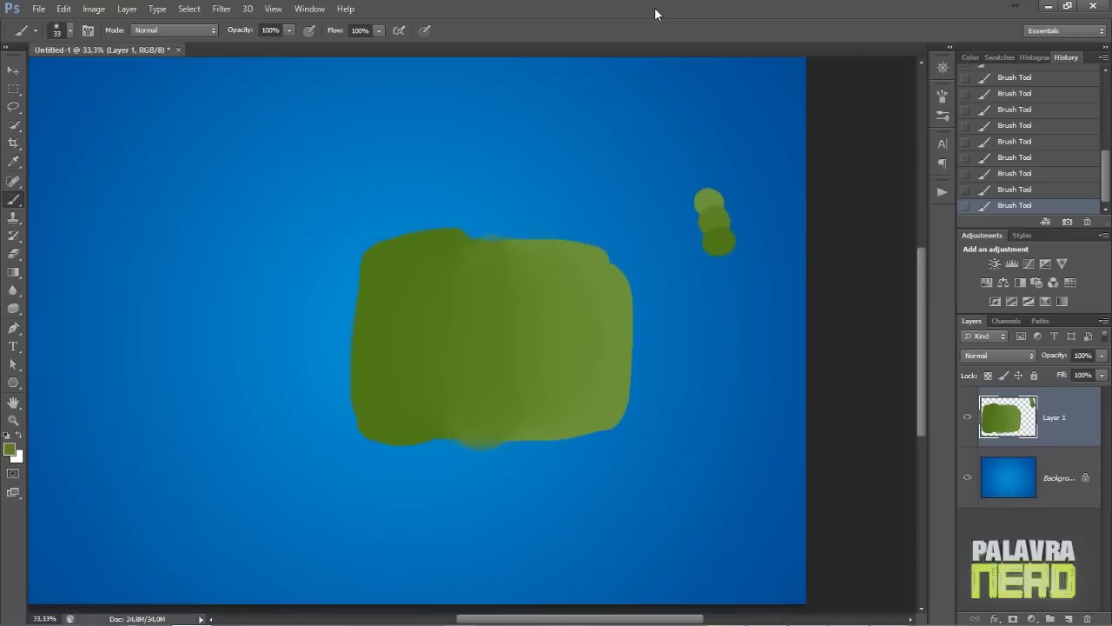
Try a soft 108 px Eraser stroke along the green shape's top edge, undo it and switch the eraser to Hard Round at 17 px
{"action": "key", "text": "ctrl+plus"}
{"action": "key", "text": "e"}
{"action": "left_click_drag", "start_coordinate": [280, 223], "coordinate": [674, 211]}
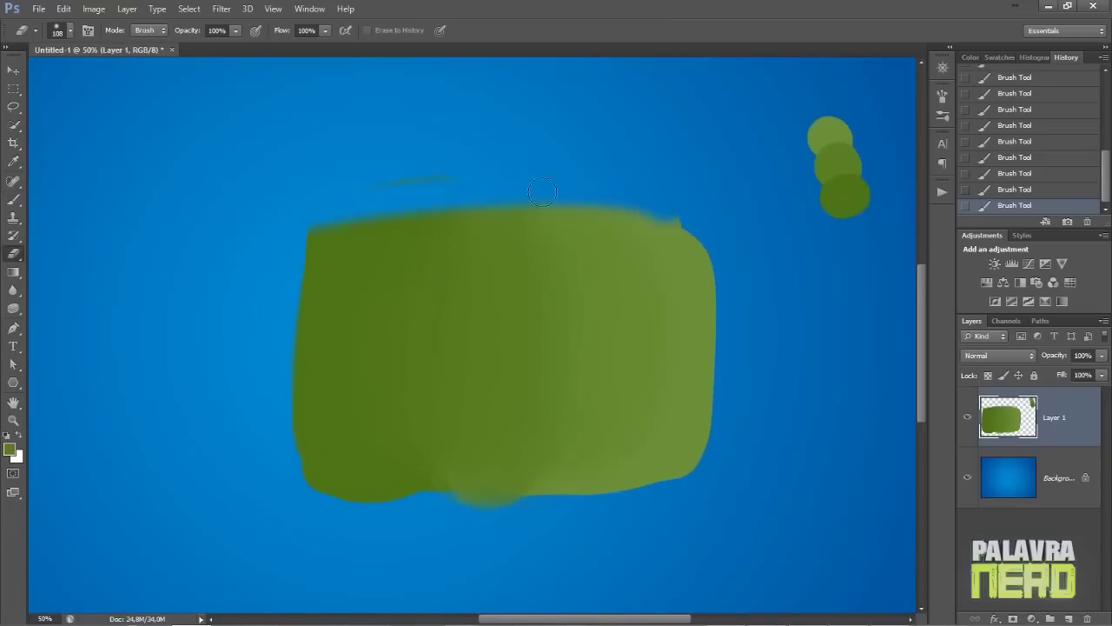
{"action": "key", "text": "ctrl+z"}
{"action": "right_click", "coordinate": [518, 137]}
{"action": "left_click", "coordinate": [540, 261]}
{"action": "left_click_drag", "start_coordinate": [544, 169], "coordinate": [538, 168]}
{"action": "key", "text": "Return"}
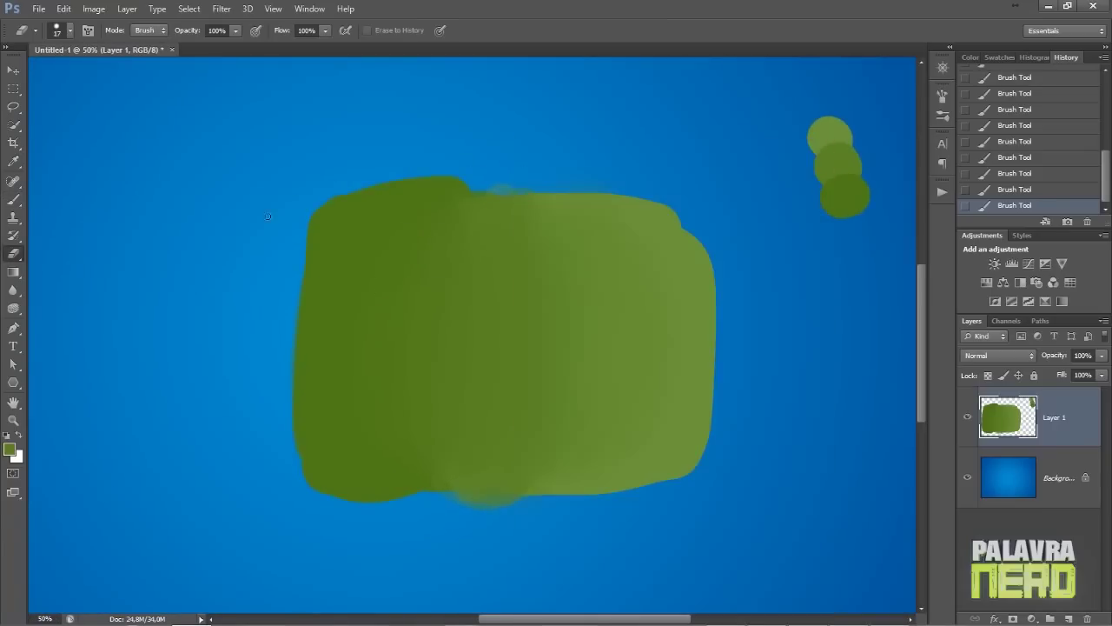
Undo a thin erased stroke along the top and trim all four sides of the green shape with the eraser at 88 px
{"action": "mouse_move", "coordinate": [430, 198]}
{"action": "left_mouse_down"}
{"action": "mouse_move", "coordinate": [559, 199]}
{"action": "mouse_move", "coordinate": [645, 171]}
{"action": "left_mouse_up"}
{"action": "key", "text": "ctrl+z"}
{"action": "right_click", "coordinate": [573, 191]}
{"action": "key", "text": "Return"}
{"action": "left_click_drag", "start_coordinate": [312, 193], "coordinate": [678, 200]}
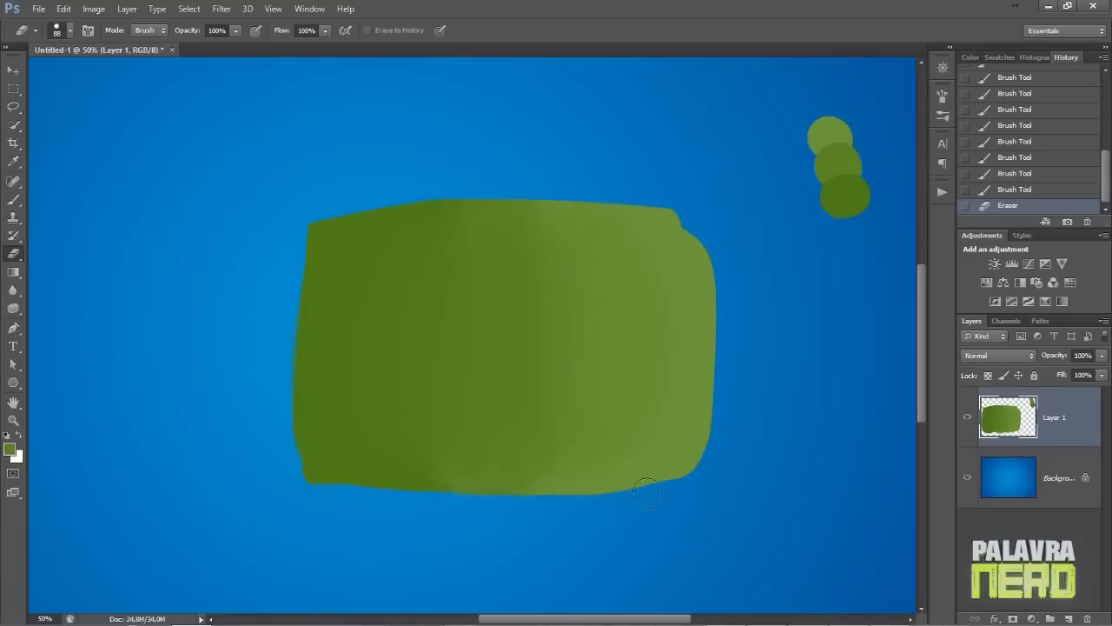
{"action": "left_click_drag", "start_coordinate": [647, 494], "coordinate": [513, 492]}
{"action": "left_click_drag", "start_coordinate": [291, 282], "coordinate": [291, 416]}
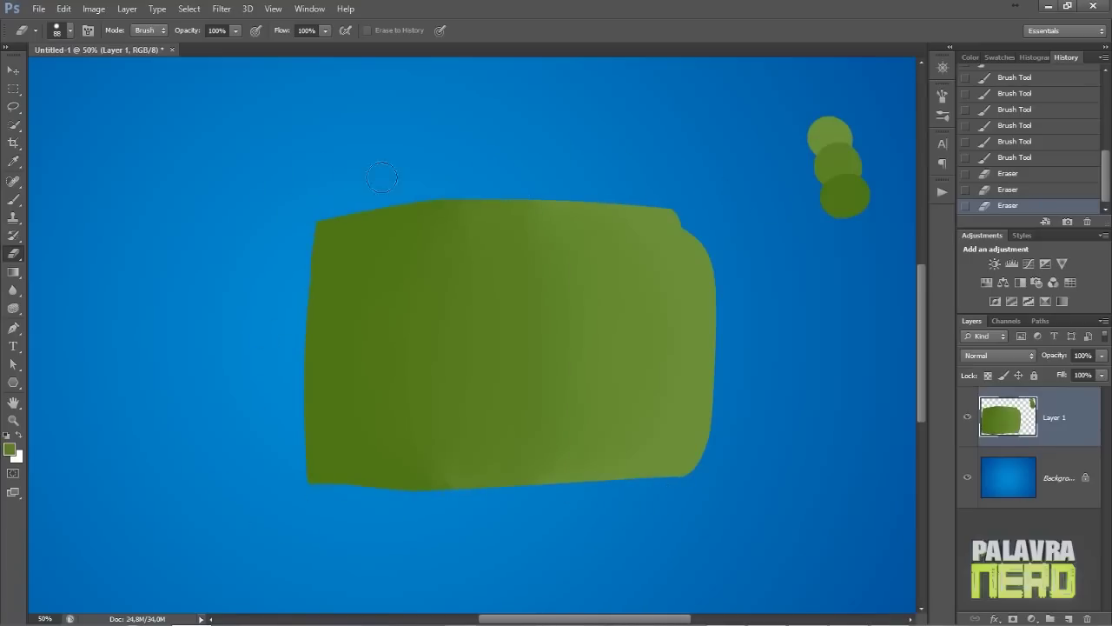
{"action": "mouse_move", "coordinate": [714, 270]}
{"action": "left_mouse_down"}
{"action": "mouse_move", "coordinate": [690, 469]}
{"action": "mouse_move", "coordinate": [682, 233]}
{"action": "mouse_move", "coordinate": [669, 469]}
{"action": "mouse_move", "coordinate": [651, 464]}
{"action": "left_mouse_up"}
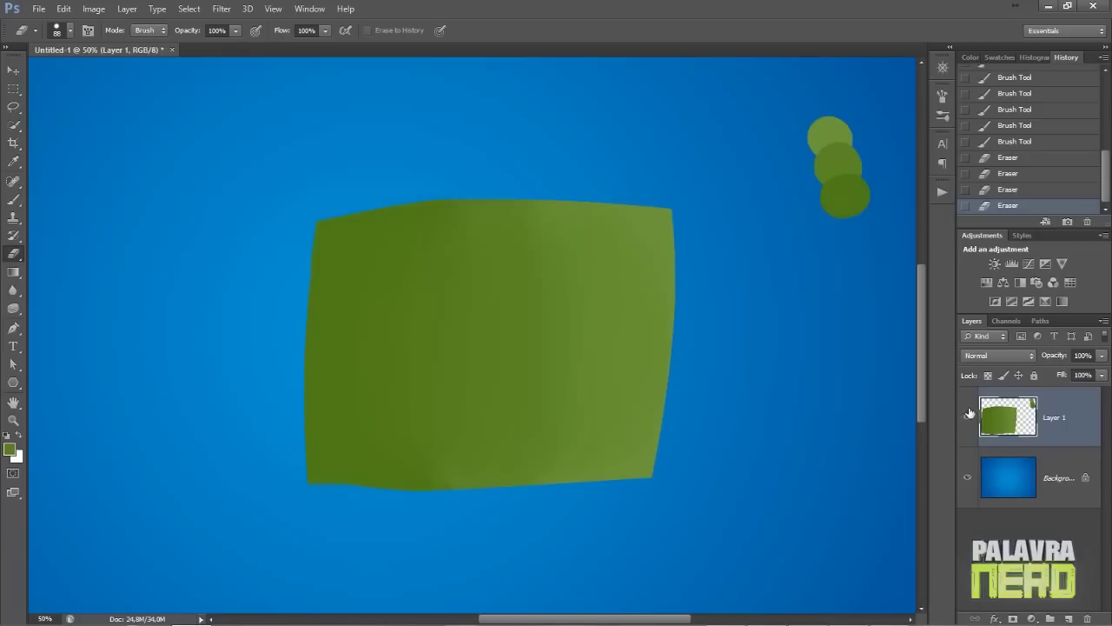
Switch from the Eraser to the Brush tool with a soft 20 px tip
{"action": "key", "text": "b"}
{"action": "right_click", "coordinate": [597, 305]}
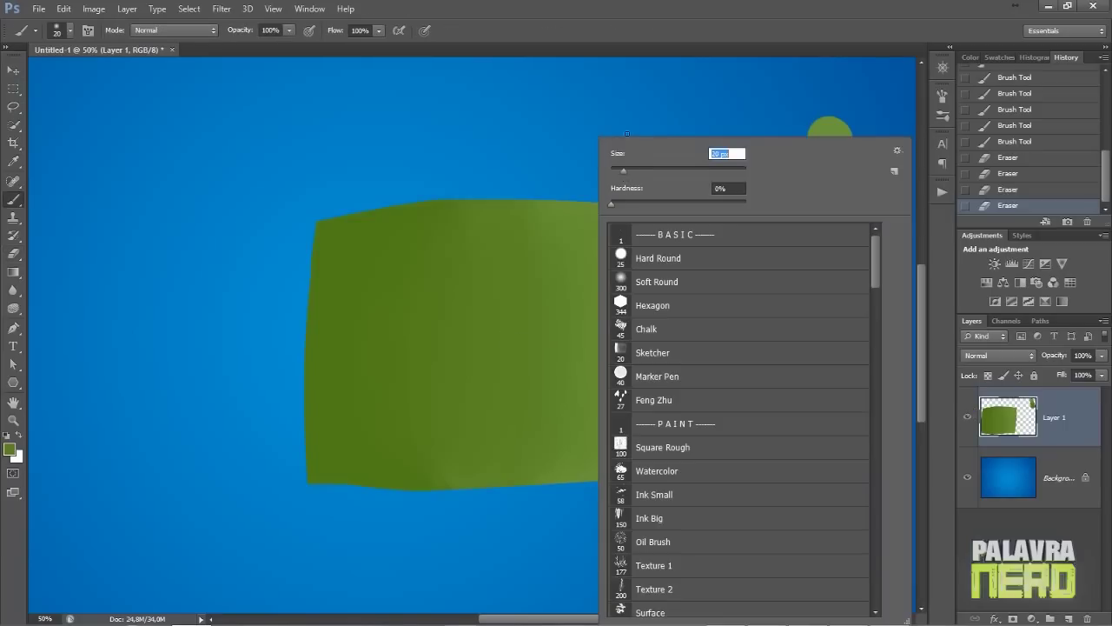
{"action": "left_click", "coordinate": [609, 14]}
{"action": "left_click_drag", "start_coordinate": [331, 240], "coordinate": [324, 426]}
{"action": "key", "text": "ctrl+z"}
{"action": "key", "text": "a"}
{"action": "key", "text": "b"}
{"action": "left_click_drag", "start_coordinate": [660, 252], "coordinate": [629, 441]}
{"action": "key", "text": "ctrl+z"}
Handwrite "Luz" in white beside the shape's light side and "Sombra" in black beside its dark side
{"action": "mouse_move", "coordinate": [700, 298]}
{"action": "left_mouse_down"}
{"action": "mouse_move", "coordinate": [715, 329]}
{"action": "mouse_move", "coordinate": [762, 336]}
{"action": "left_mouse_up"}
{"action": "key", "text": "x"}
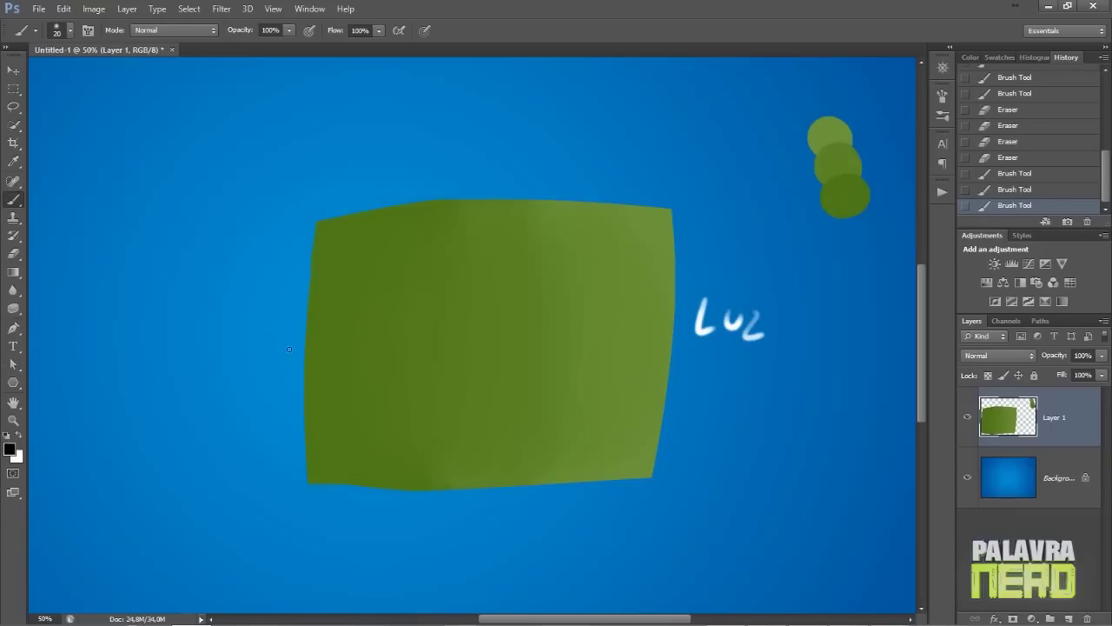
{"action": "mouse_move", "coordinate": [178, 321]}
{"action": "left_mouse_down"}
{"action": "mouse_move", "coordinate": [177, 356]}
{"action": "mouse_move", "coordinate": [188, 332]}
{"action": "mouse_move", "coordinate": [218, 340]}
{"action": "mouse_move", "coordinate": [248, 318]}
{"action": "mouse_move", "coordinate": [258, 332]}
{"action": "mouse_move", "coordinate": [289, 337]}
{"action": "left_mouse_up"}
Change the brush to Hard Round at 12 px
{"action": "right_click", "coordinate": [417, 300]}
{"action": "left_click", "coordinate": [441, 258]}
{"action": "left_click", "coordinate": [438, 172]}
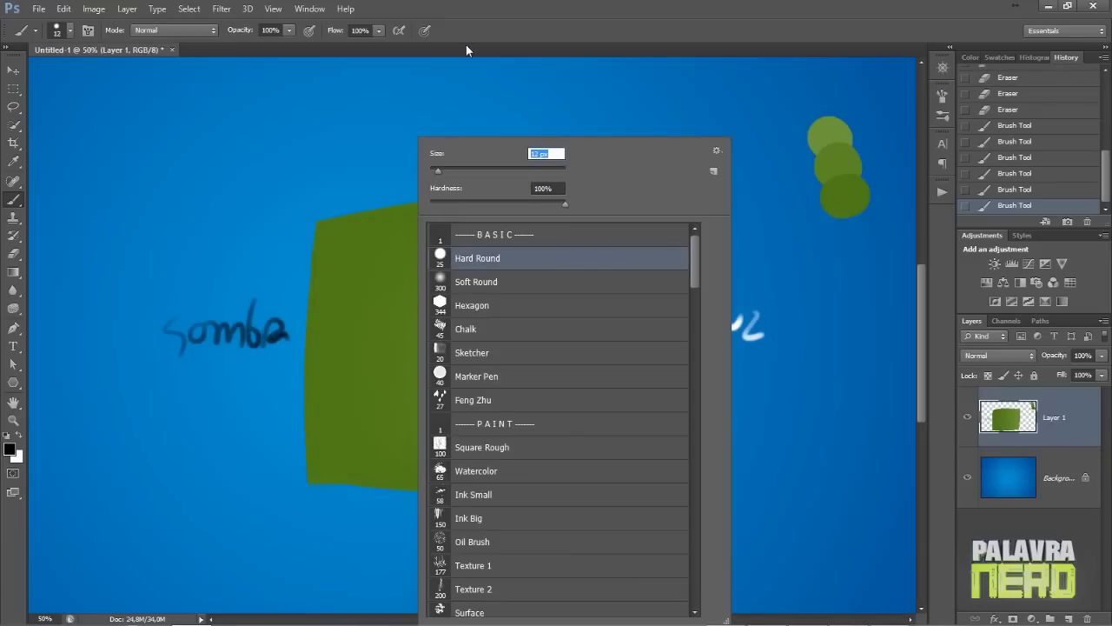
{"action": "left_click", "coordinate": [481, 36]}
{"action": "left_click_drag", "start_coordinate": [542, 306], "coordinate": [546, 316]}
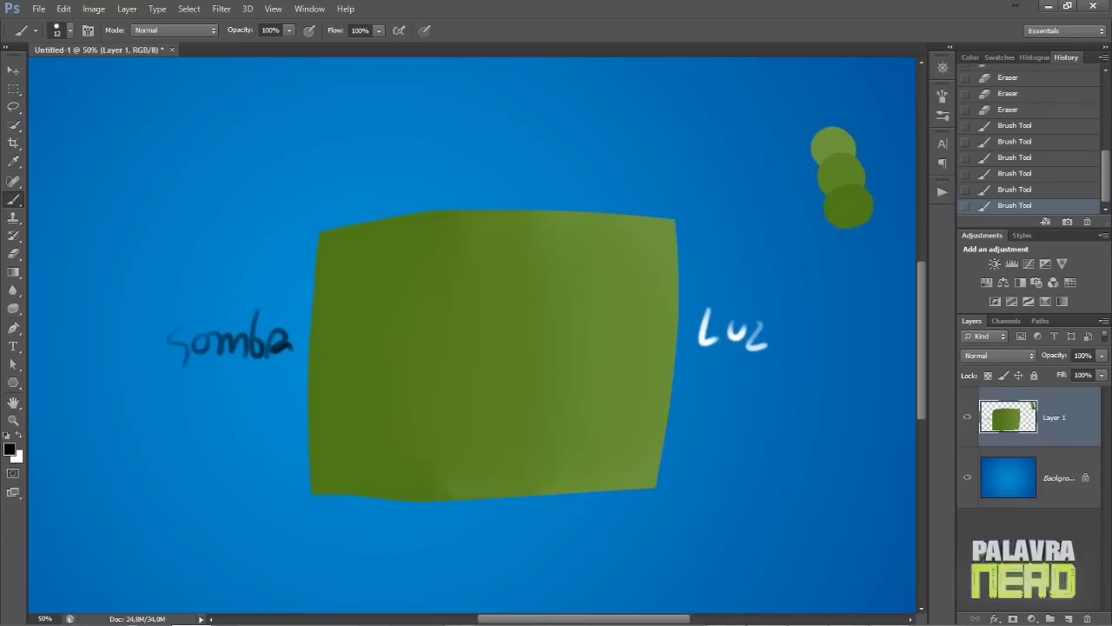
{"action": "left_click_drag", "start_coordinate": [489, 331], "coordinate": [500, 271]}
{"action": "left_click_drag", "start_coordinate": [578, 360], "coordinate": [566, 394]}
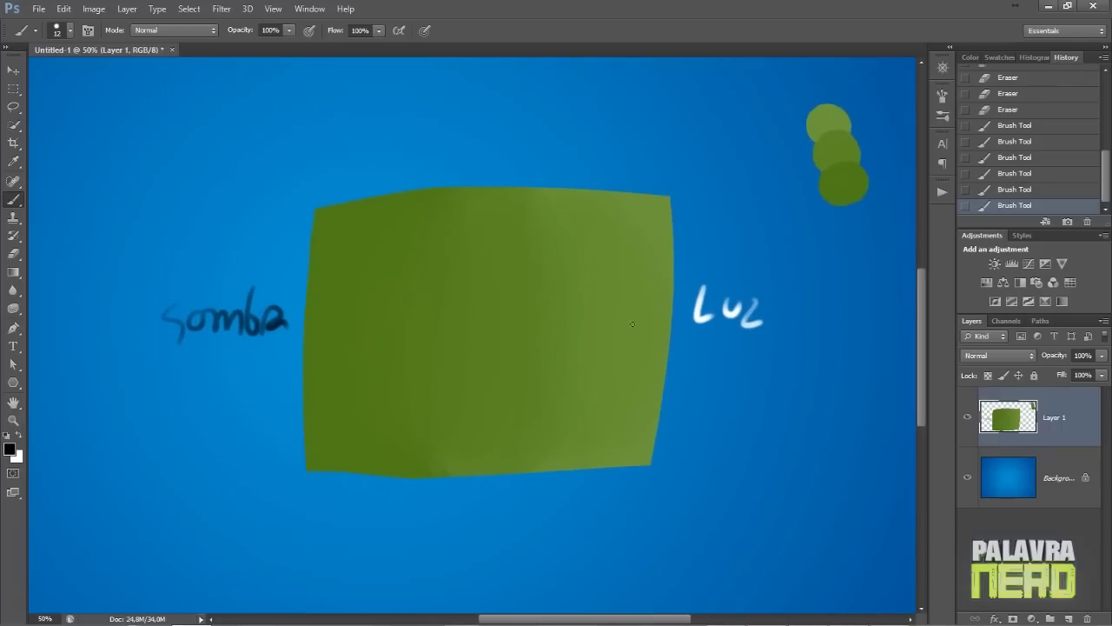
{"action": "mouse_move", "coordinate": [653, 313]}
{"action": "left_mouse_down"}
{"action": "mouse_move", "coordinate": [438, 315]}
{"action": "mouse_move", "coordinate": [353, 337]}
{"action": "left_mouse_up"}
{"action": "key", "text": "ctrl+z"}
{"action": "key", "text": "ctrl+u"}
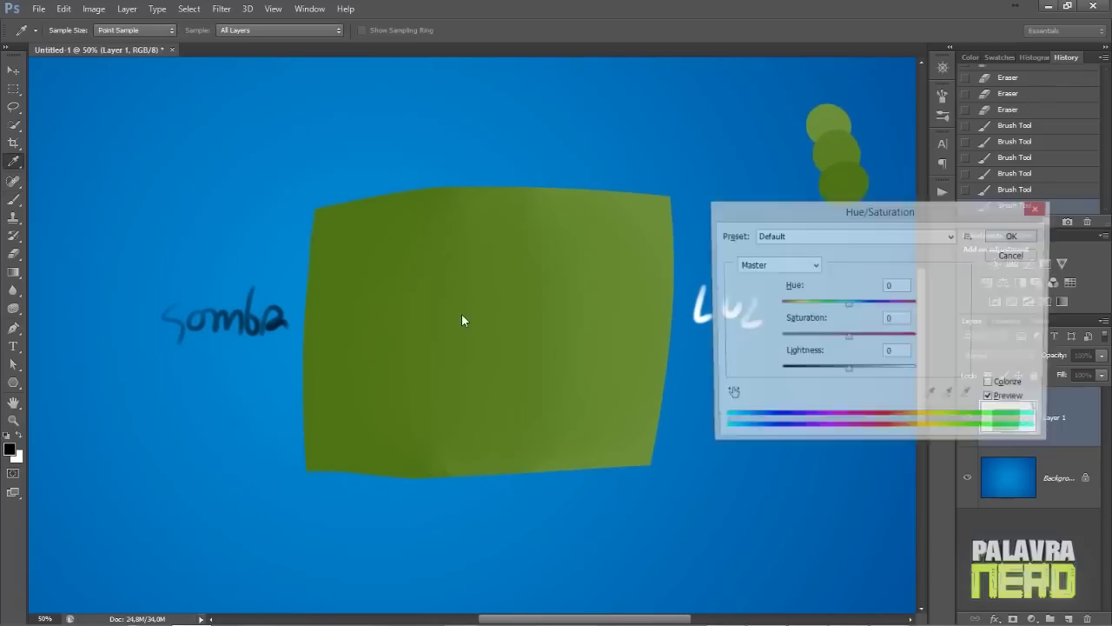
{"action": "left_click", "coordinate": [1012, 255]}
Add a new layer above the painting, set its blending mode to Color and fill it with white
{"action": "key", "text": "ctrl+shift+n"}
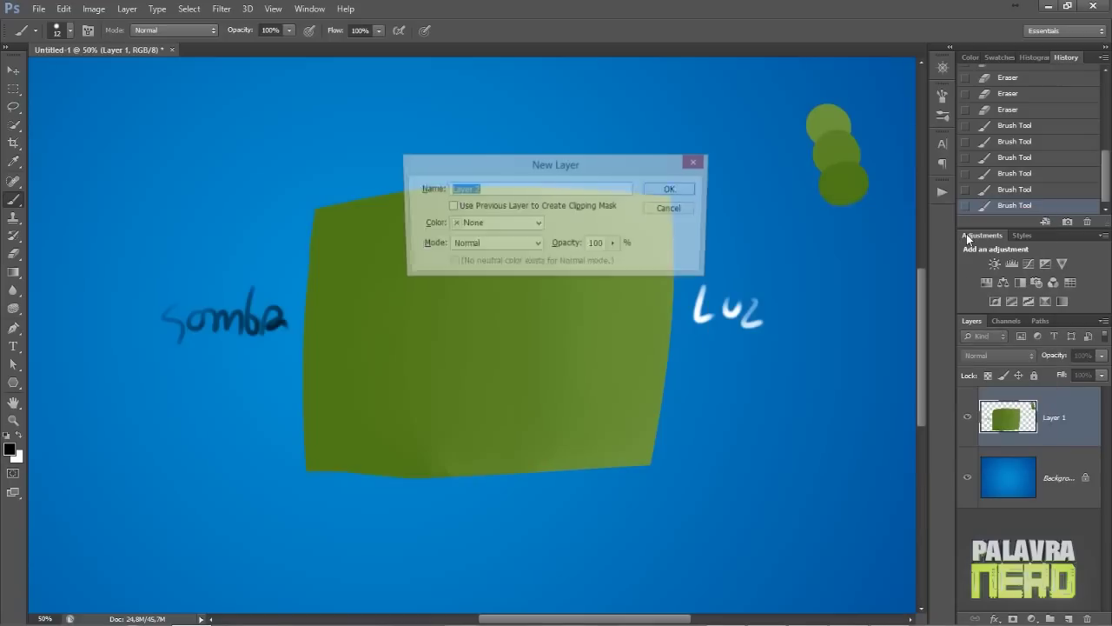
{"action": "key", "text": "Return"}
{"action": "left_click", "coordinate": [982, 360]}
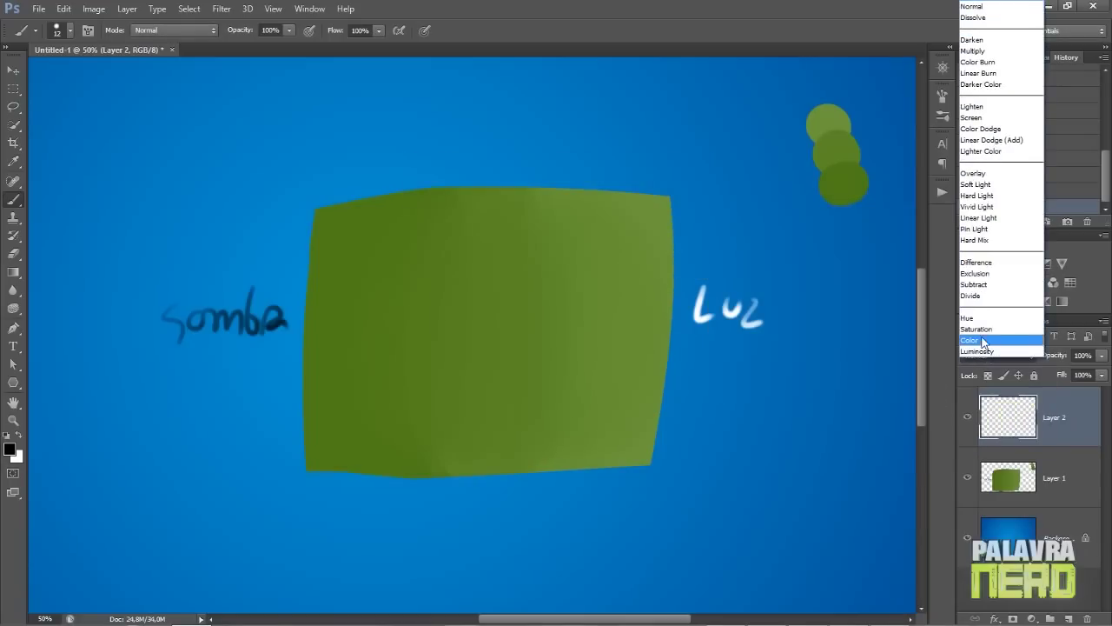
{"action": "left_click", "coordinate": [981, 340]}
{"action": "left_click", "coordinate": [13, 271]}
{"action": "left_click", "coordinate": [74, 276]}
{"action": "key", "text": "x"}
{"action": "left_click", "coordinate": [474, 325]}
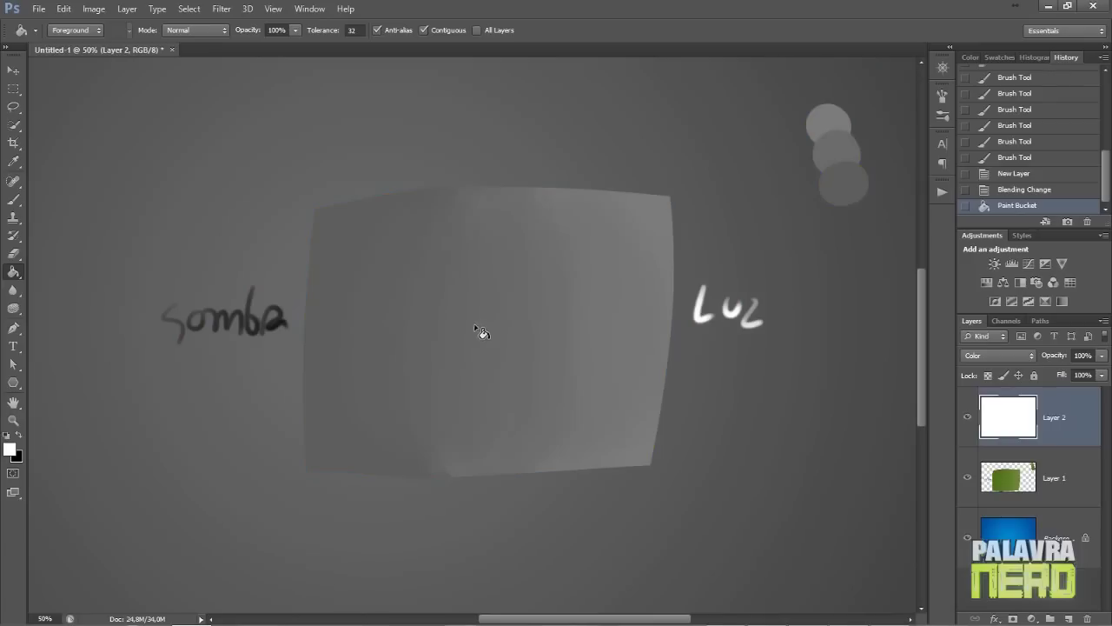
Hide the background to examine the shape's grey values against white, and show it again
{"action": "left_click", "coordinate": [967, 537]}
{"action": "left_click", "coordinate": [967, 537]}
{"action": "left_click", "coordinate": [968, 537]}
{"action": "mouse_move", "coordinate": [417, 424]}
{"action": "left_mouse_down"}
{"action": "mouse_move", "coordinate": [429, 372]}
{"action": "mouse_move", "coordinate": [439, 422]}
{"action": "left_mouse_up"}
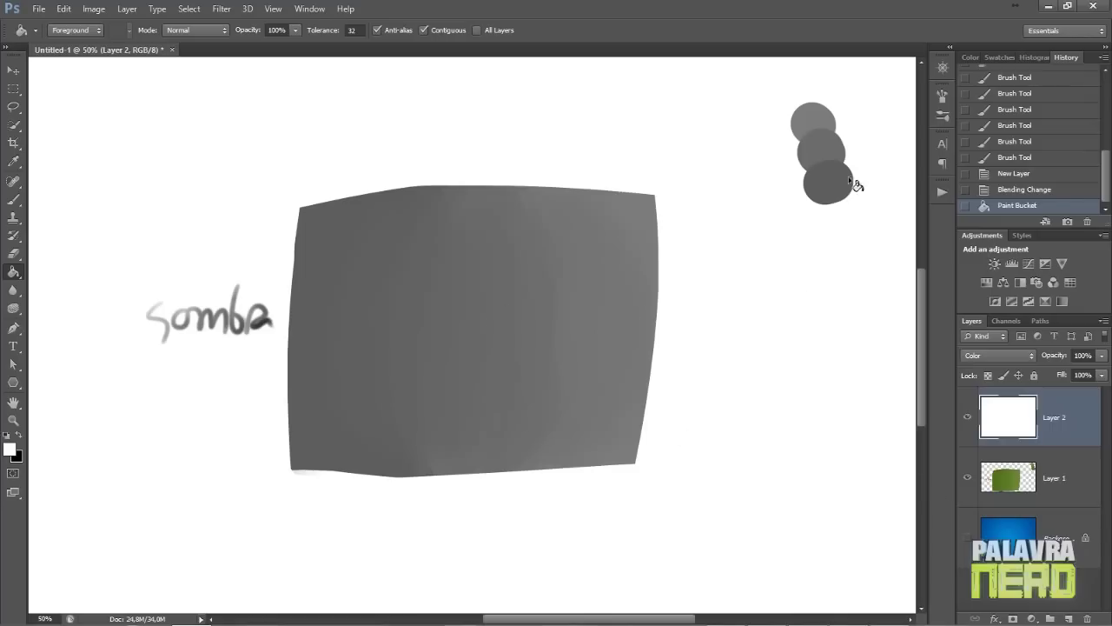
{"action": "left_click", "coordinate": [966, 537]}
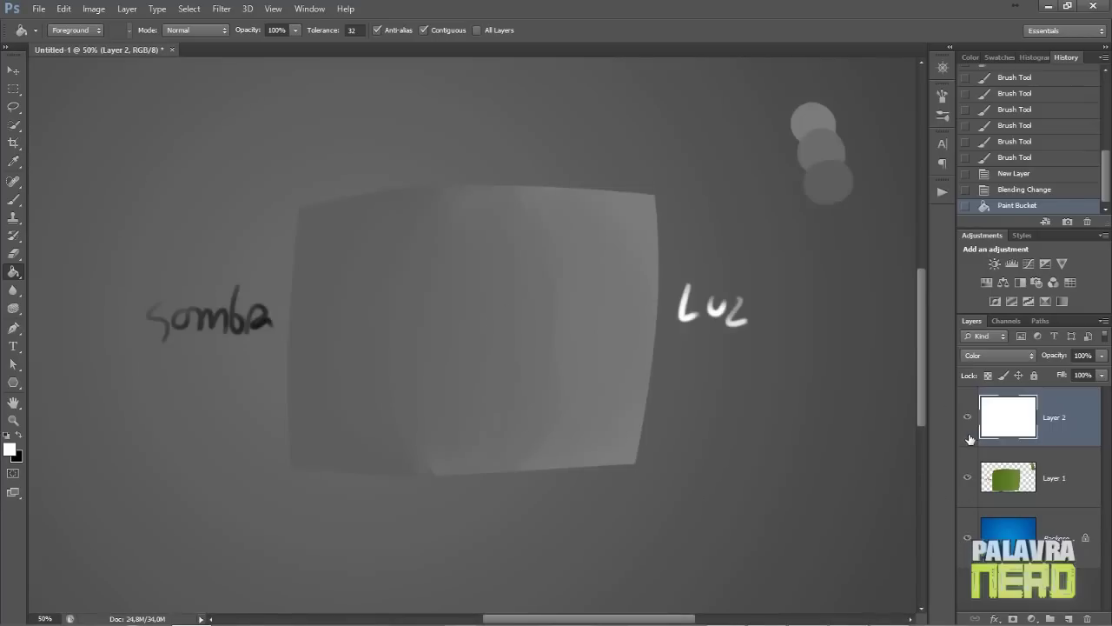
Toggle the green shape's layer and the white Color layer to compare the background and shape in colour and grey
{"action": "left_click", "coordinate": [966, 477]}
{"action": "left_click", "coordinate": [969, 421]}
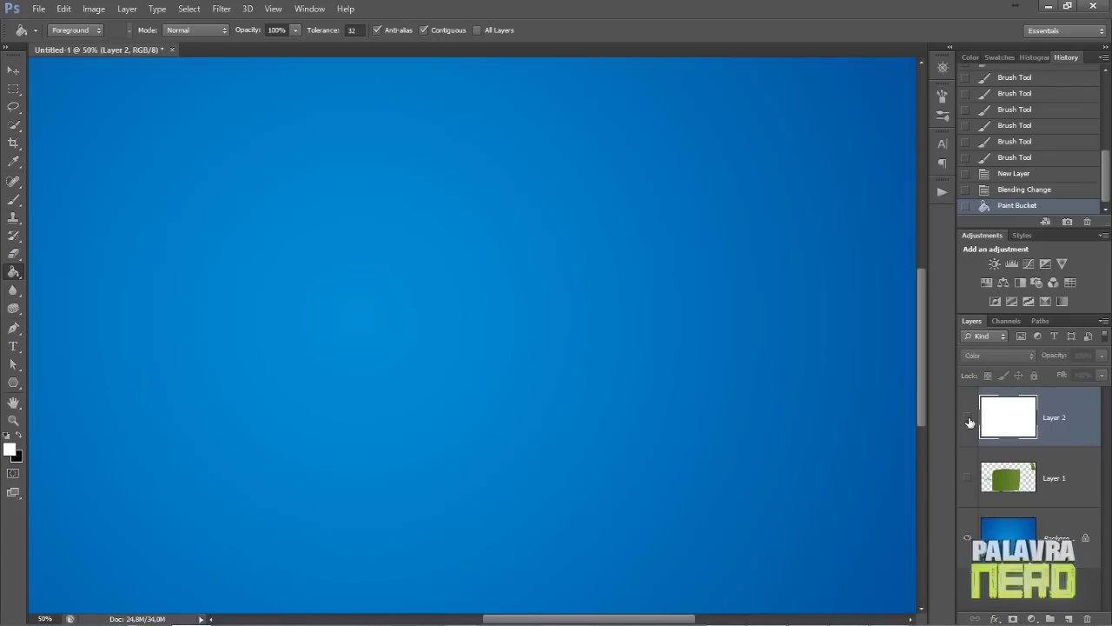
{"action": "left_click", "coordinate": [966, 476]}
{"action": "key", "text": "v"}
{"action": "scroll", "coordinate": [591, 384], "scroll_direction": "up", "scroll_amount": 1}
{"action": "left_click", "coordinate": [966, 417]}
{"action": "scroll", "coordinate": [638, 352], "scroll_direction": "down", "scroll_amount": 1}
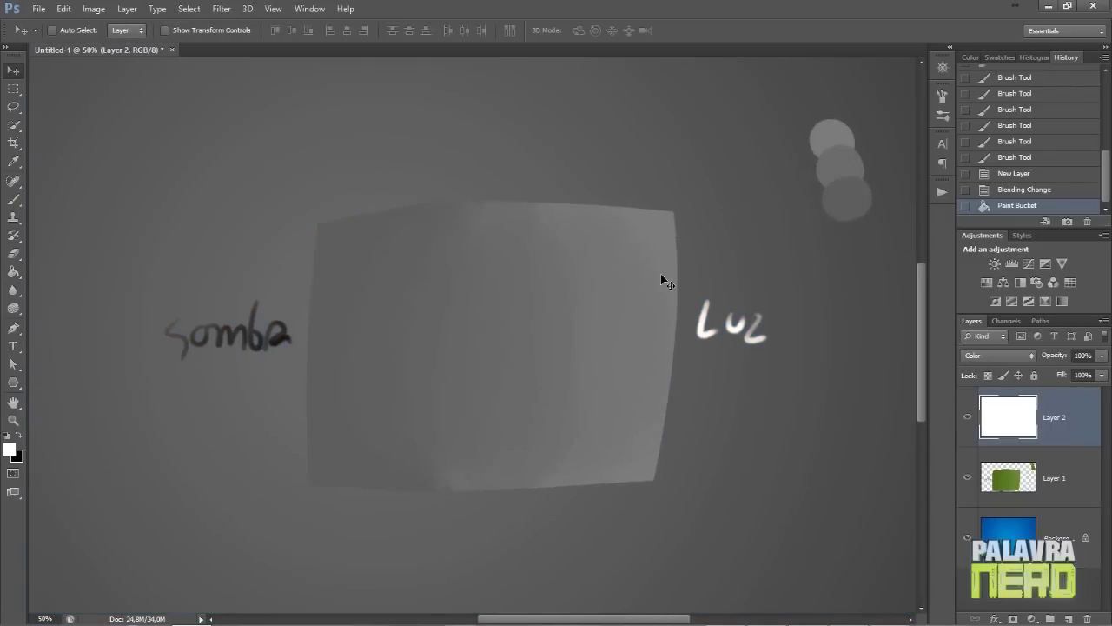
Examine the grey light and shadow values from a distance and compare them with the colours by toggling Layer 2
{"action": "key", "text": "ctrl+minus"}
{"action": "key", "text": "ctrl+minus"}
{"action": "key", "text": "ctrl+plus"}
{"action": "key", "text": "ctrl+plus"}
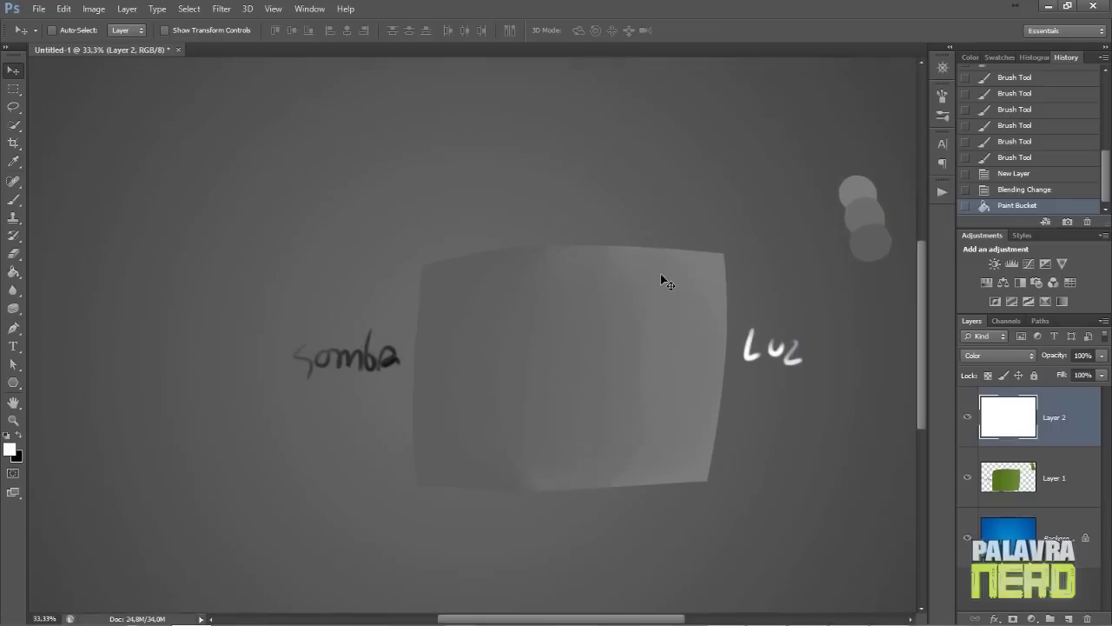
{"action": "left_click_drag", "start_coordinate": [526, 437], "coordinate": [384, 427]}
{"action": "left_click", "coordinate": [968, 419]}
{"action": "left_click", "coordinate": [968, 419]}
{"action": "left_click_drag", "start_coordinate": [570, 372], "coordinate": [620, 370]}
{"action": "left_click", "coordinate": [964, 419]}
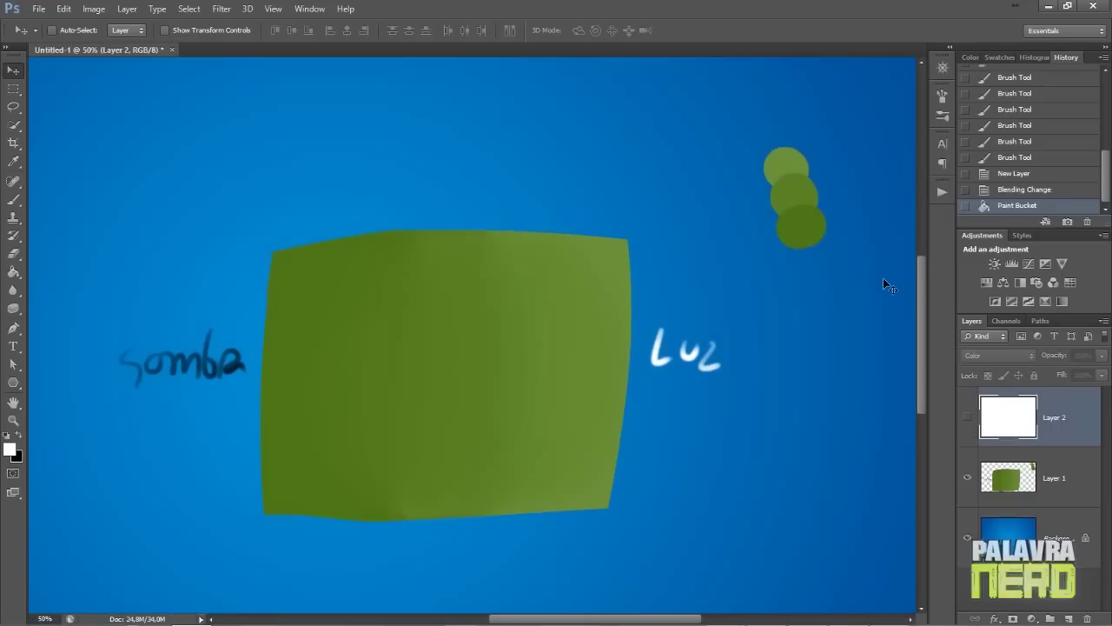
{"action": "left_click", "coordinate": [967, 417]}
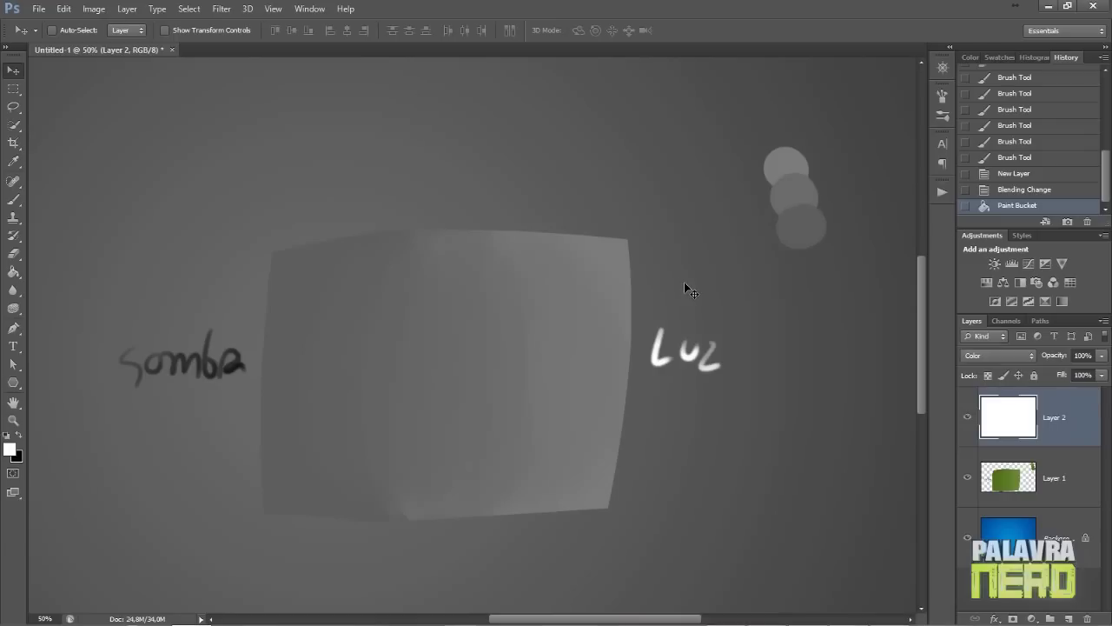
{"action": "left_click_drag", "start_coordinate": [713, 367], "coordinate": [741, 354]}
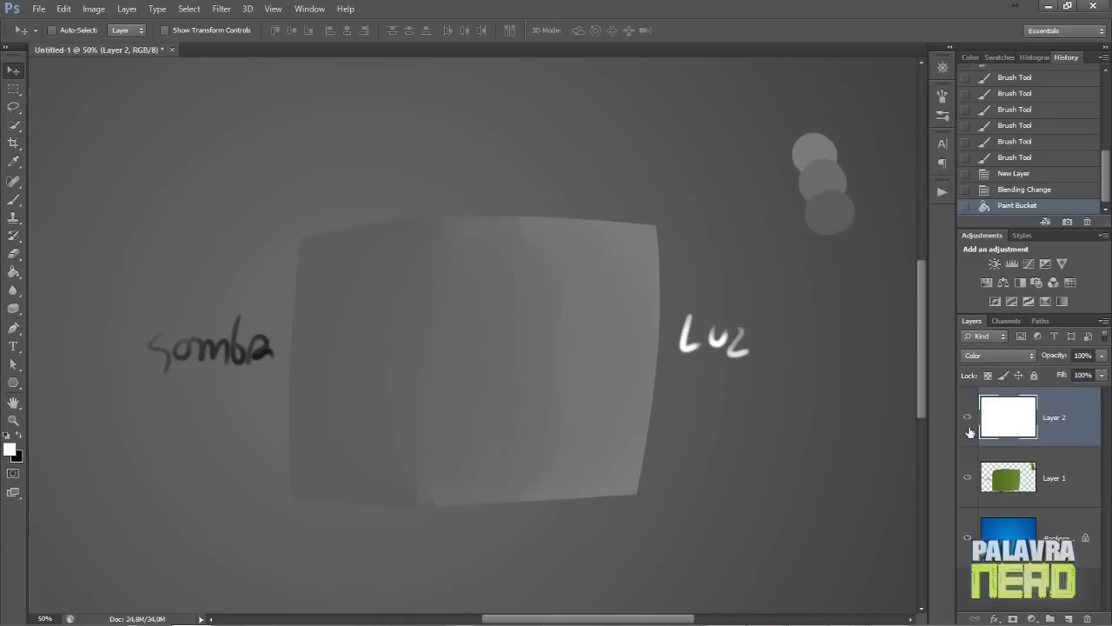
Hide the white Color layer to return the painting to full colour, and make Layer 1 active for the Brush
{"action": "left_click", "coordinate": [995, 479]}
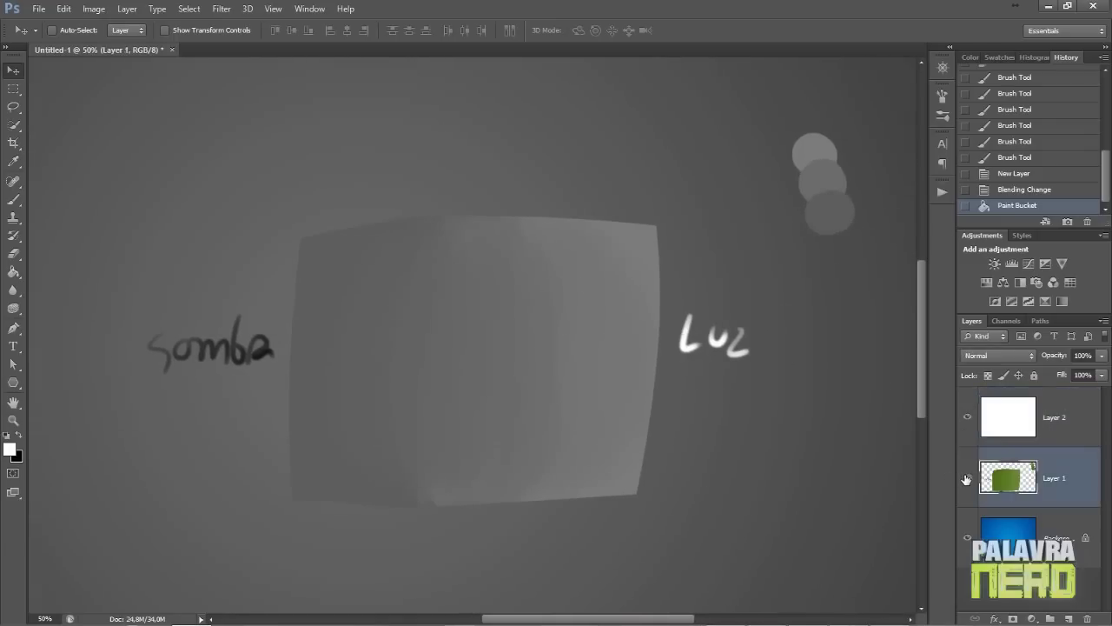
{"action": "left_click", "coordinate": [968, 477]}
{"action": "left_click", "coordinate": [968, 477]}
{"action": "left_click", "coordinate": [967, 418]}
{"action": "left_click_drag", "start_coordinate": [531, 336], "coordinate": [575, 336]}
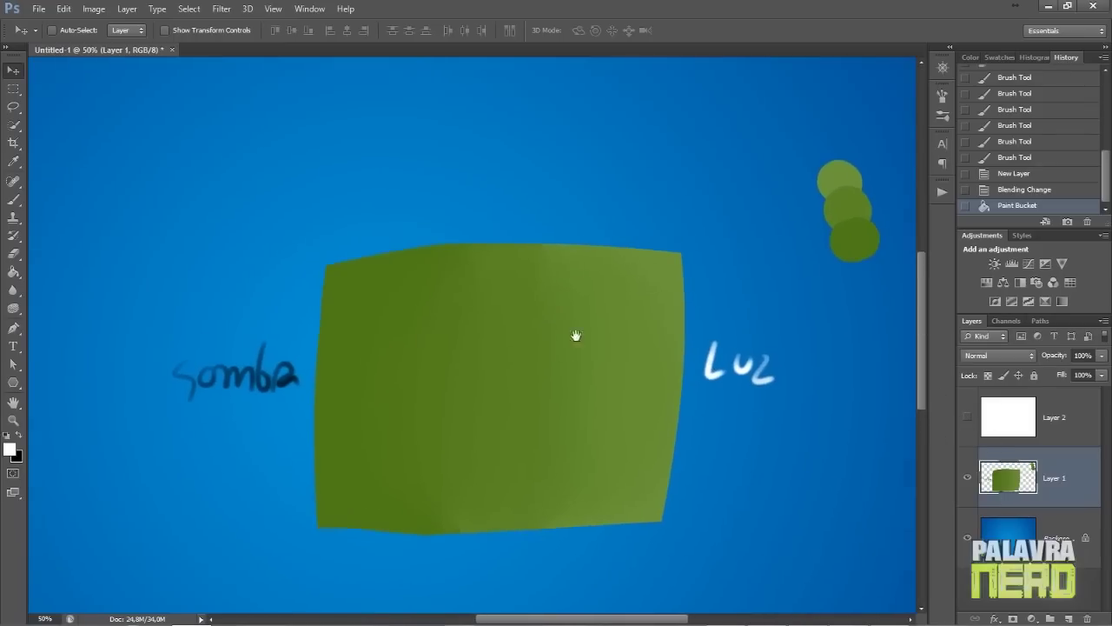
{"action": "key", "text": "b"}
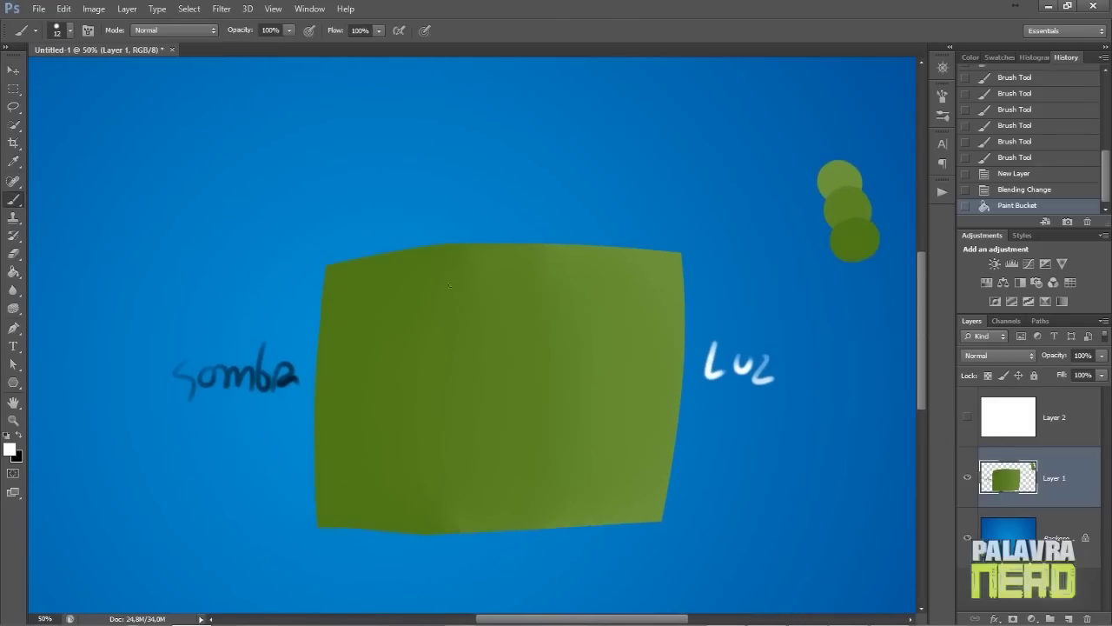
{"action": "left_click", "coordinate": [1001, 427]}
{"action": "left_click_drag", "start_coordinate": [462, 348], "coordinate": [475, 340]}
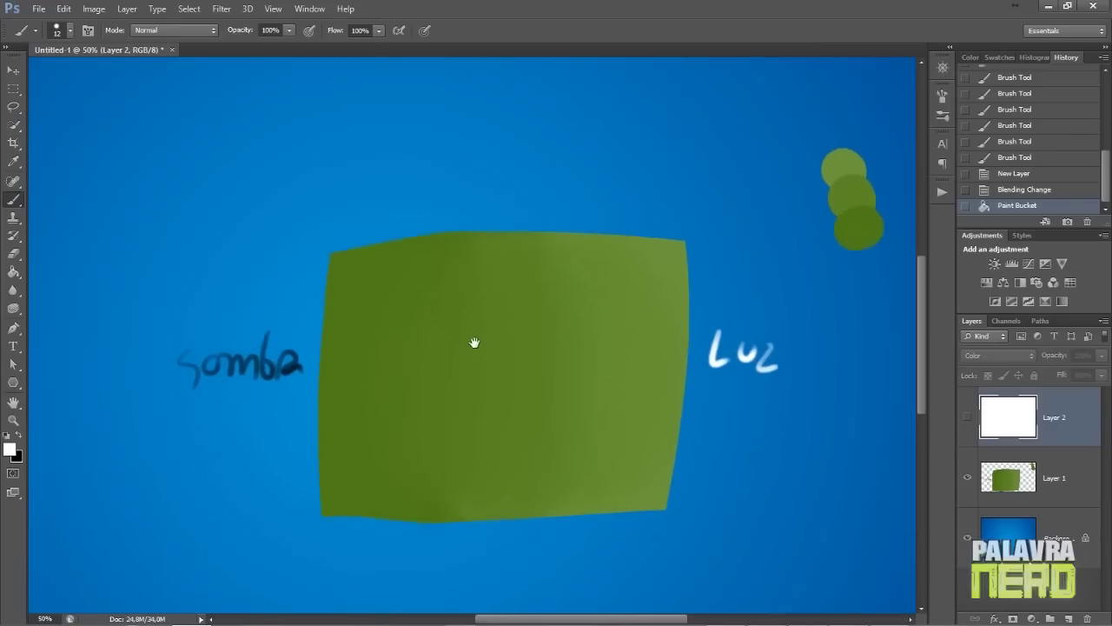
{"action": "left_click", "coordinate": [984, 470]}
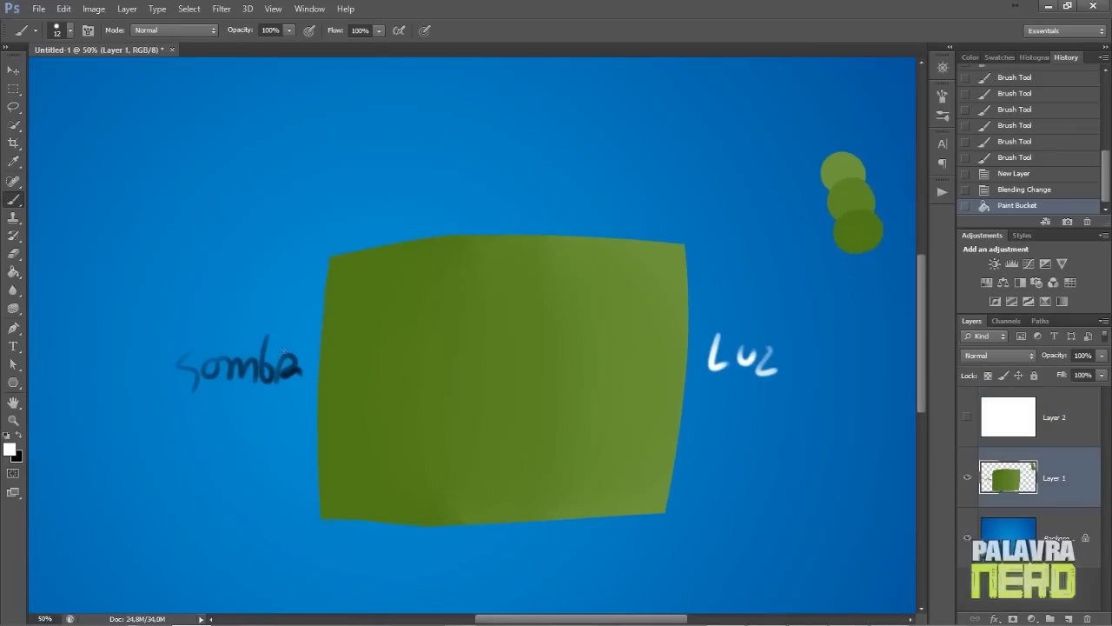
Try white and black strokes on the green shape with the brush enlarged to 34 px, and undo them
{"action": "right_click", "coordinate": [482, 164]}
{"action": "left_click_drag", "start_coordinate": [507, 173], "coordinate": [545, 173]}
{"action": "left_click", "coordinate": [544, 33]}
{"action": "right_click", "coordinate": [503, 170]}
{"action": "left_click", "coordinate": [575, 38]}
{"action": "left_click_drag", "start_coordinate": [493, 225], "coordinate": [497, 331]}
{"action": "key", "text": "ctrl+z"}
{"action": "key", "text": "x"}
{"action": "mouse_move", "coordinate": [414, 309]}
{"action": "left_mouse_down"}
{"action": "mouse_move", "coordinate": [651, 395]}
{"action": "mouse_move", "coordinate": [573, 448]}
{"action": "left_mouse_up"}
{"action": "key", "text": "ctrl+z"}
Hide the green shape's layer and add a new empty layer above it
{"action": "left_click", "coordinate": [966, 477]}
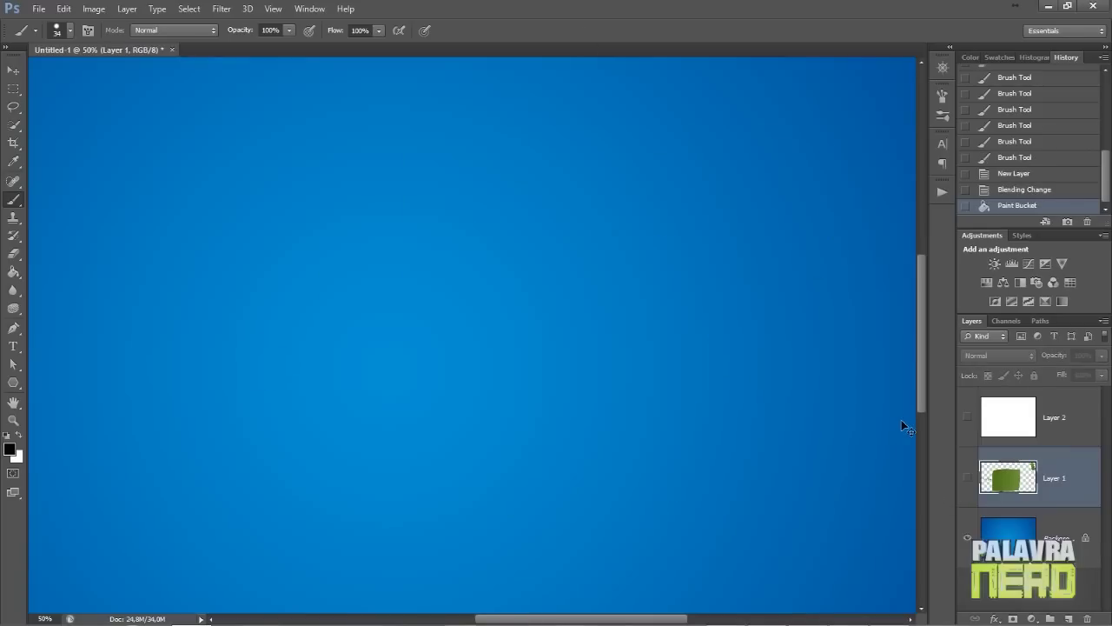
{"action": "key", "text": "ctrl+shift+n"}
{"action": "key", "text": "Return"}
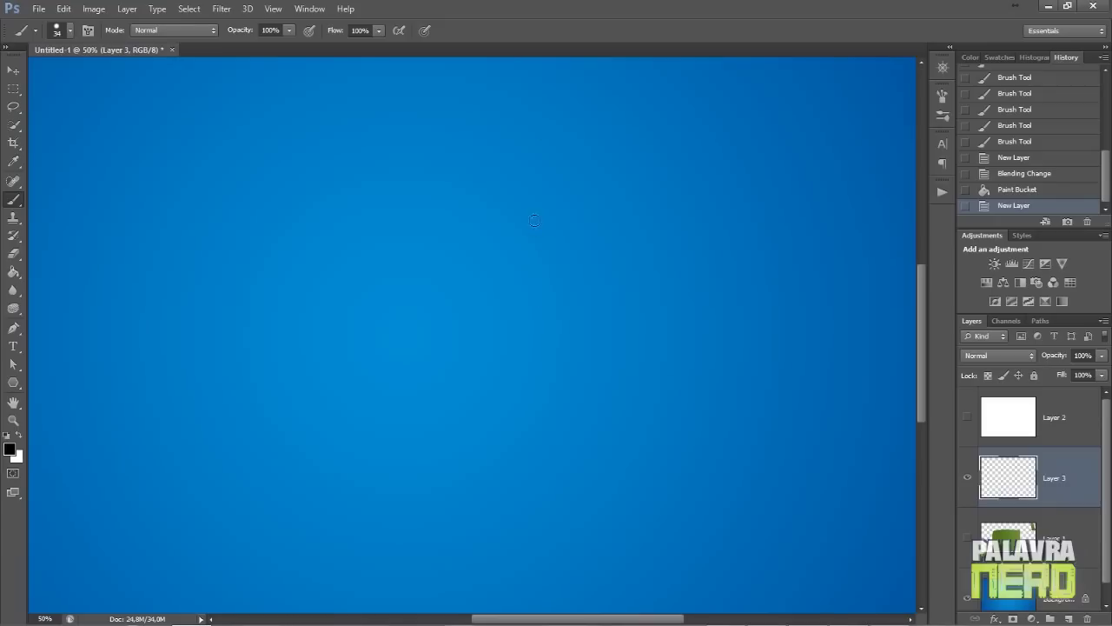
Reduce the brush size to 13 px
{"action": "right_click", "coordinate": [537, 217]}
{"action": "left_click_drag", "start_coordinate": [575, 172], "coordinate": [562, 171]}
{"action": "left_click", "coordinate": [547, 53]}
{"action": "mouse_move", "coordinate": [514, 244]}
{"action": "left_mouse_down"}
{"action": "mouse_move", "coordinate": [574, 383]}
{"action": "mouse_move", "coordinate": [556, 325]}
{"action": "left_mouse_up"}
Select the Background layer and add another new empty layer directly above it
{"action": "key", "text": "alt+comma"}
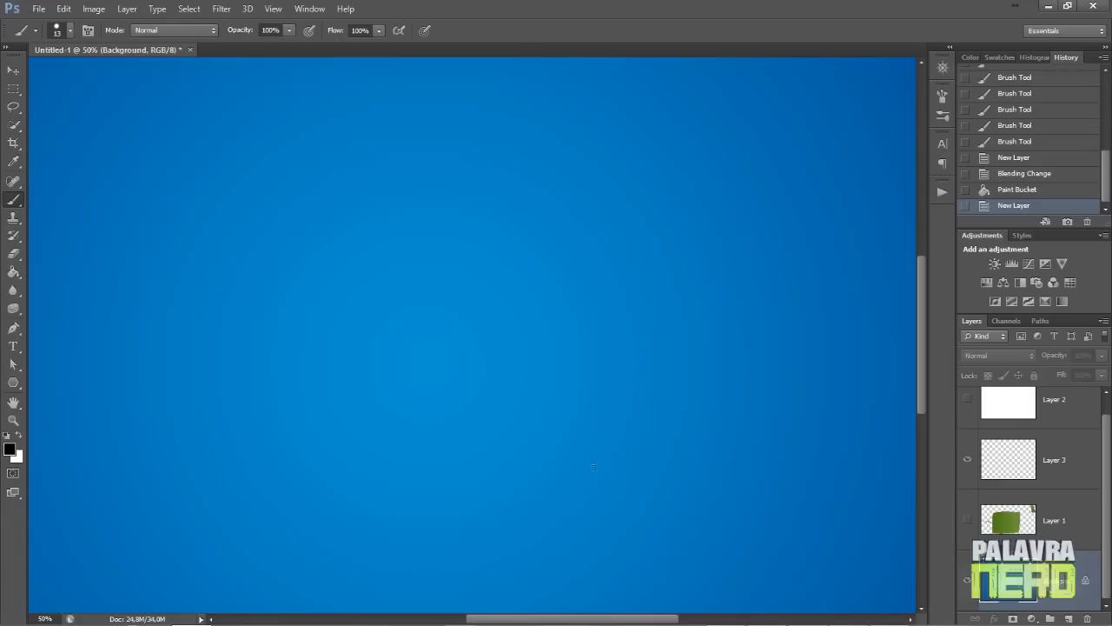
{"action": "left_click_drag", "start_coordinate": [426, 211], "coordinate": [494, 258]}
{"action": "key", "text": "ctrl+shift+n"}
{"action": "key", "text": "Return"}
Sketch a large circle in light black strokes as the base of a cartoon head
{"action": "left_click", "coordinate": [498, 330]}
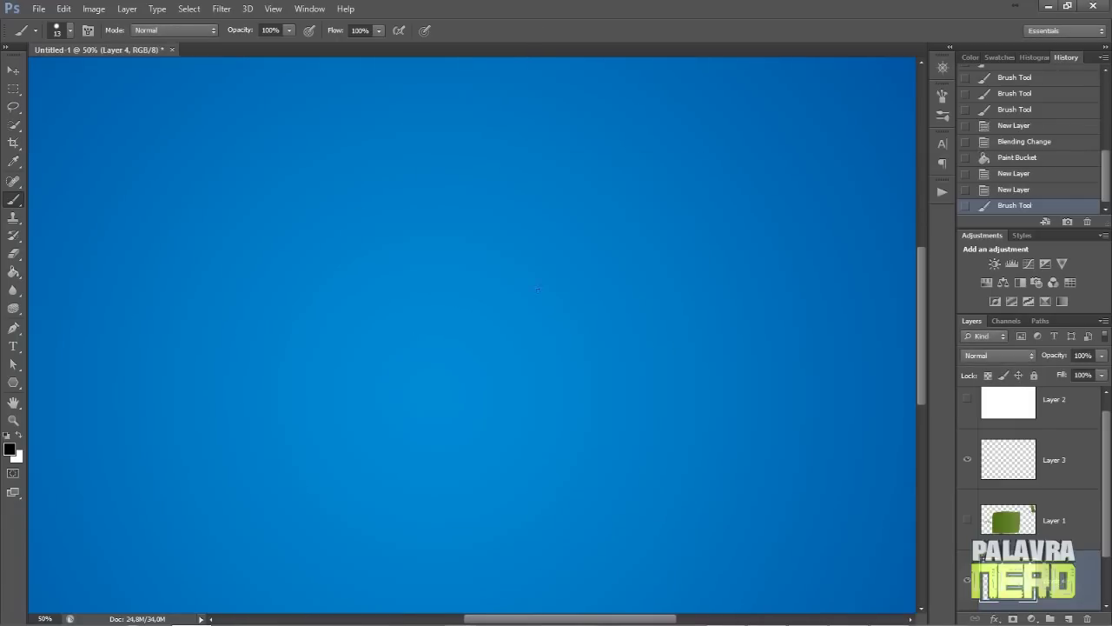
{"action": "left_click_drag", "start_coordinate": [452, 150], "coordinate": [578, 252]}
{"action": "left_click_drag", "start_coordinate": [521, 155], "coordinate": [587, 270]}
{"action": "left_click_drag", "start_coordinate": [586, 283], "coordinate": [504, 372]}
Sketch the face's curved vertical centre line and its front side running down to the chin
{"action": "left_click_drag", "start_coordinate": [348, 234], "coordinate": [399, 360]}
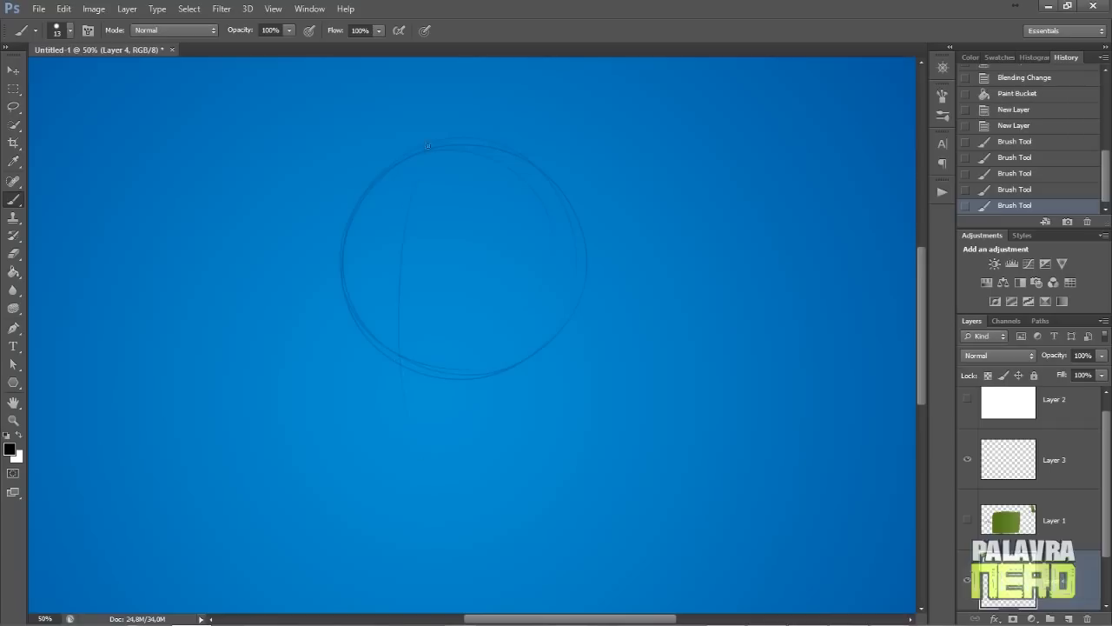
{"action": "left_click_drag", "start_coordinate": [423, 155], "coordinate": [406, 444]}
{"action": "left_click_drag", "start_coordinate": [408, 209], "coordinate": [401, 391]}
{"action": "left_click_drag", "start_coordinate": [347, 252], "coordinate": [366, 436]}
{"action": "left_click_drag", "start_coordinate": [356, 205], "coordinate": [393, 424]}
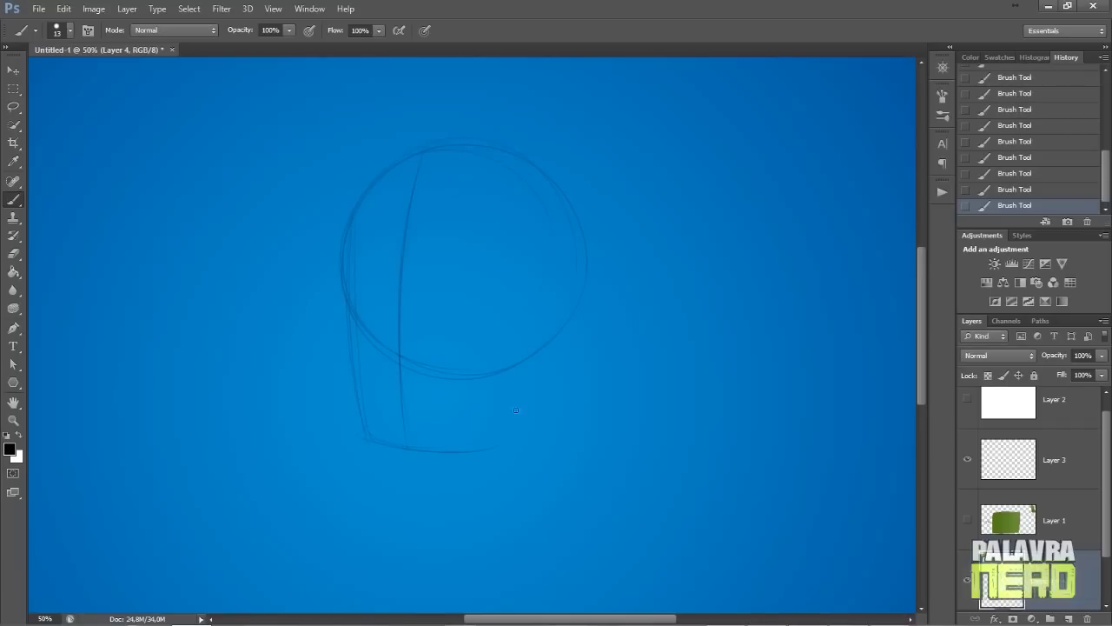
Add the curved eye line, the oval at the side of the head and the jaw line
{"action": "left_click_drag", "start_coordinate": [355, 286], "coordinate": [484, 273]}
{"action": "left_click_drag", "start_coordinate": [545, 293], "coordinate": [543, 337]}
{"action": "left_click_drag", "start_coordinate": [556, 202], "coordinate": [546, 335]}
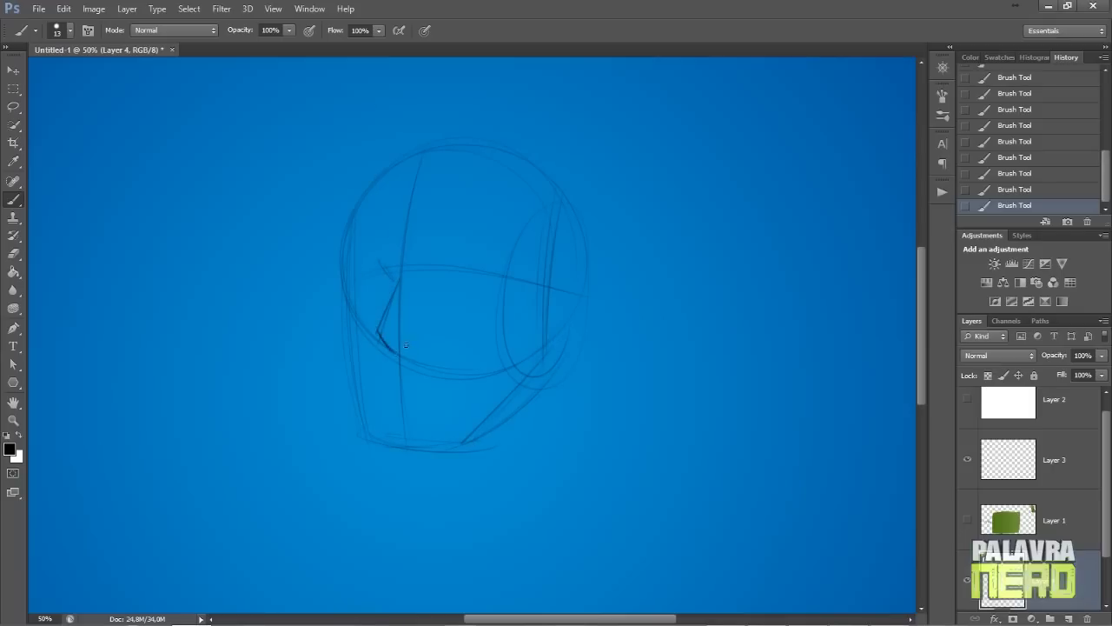
Rough in a nose and mouth, and erase them together with the guide lines across the middle of the face
{"action": "left_click_drag", "start_coordinate": [376, 322], "coordinate": [400, 341]}
{"action": "left_click_drag", "start_coordinate": [438, 336], "coordinate": [448, 329]}
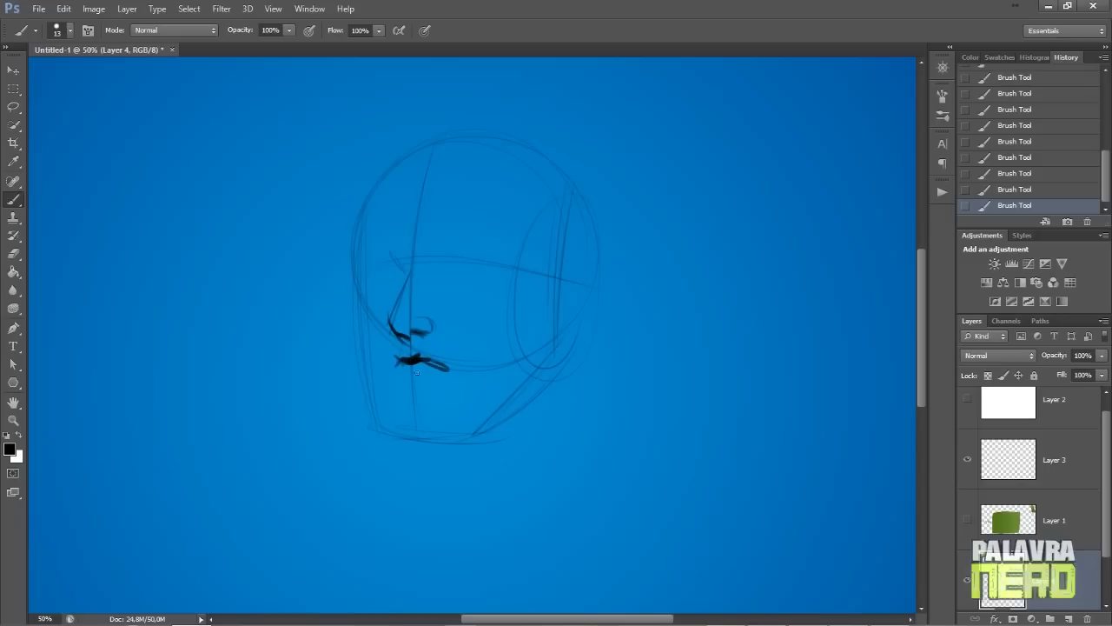
{"action": "key", "text": "e"}
{"action": "left_click_drag", "start_coordinate": [395, 261], "coordinate": [457, 383]}
{"action": "key", "text": "b"}
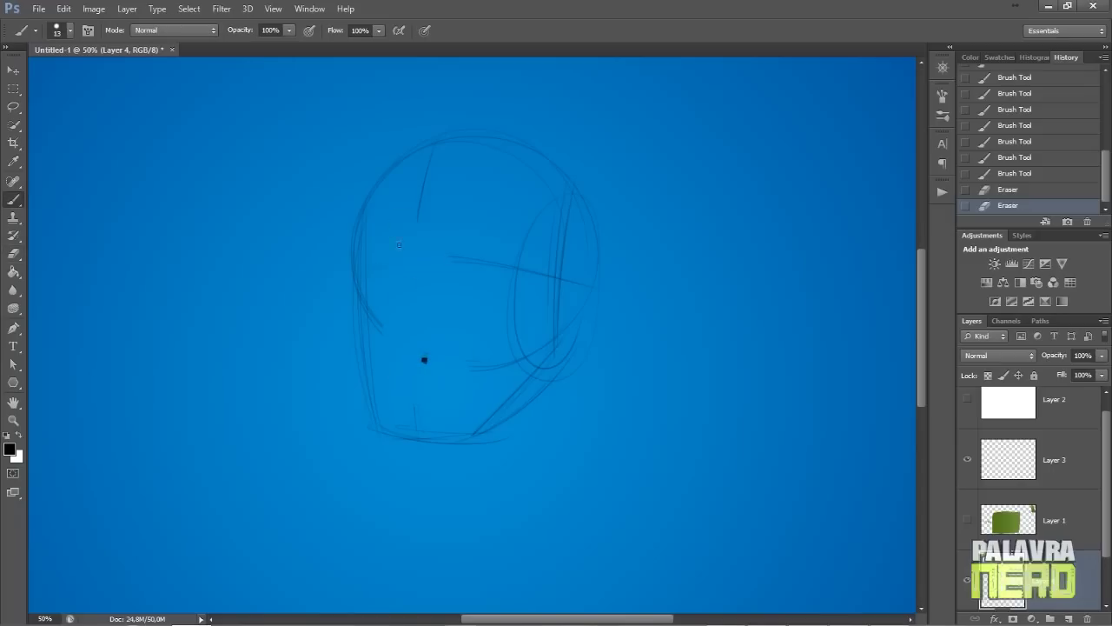
Redraw the brow bridge and pointed nose, and add a curved smiling mouth with a corner crease
{"action": "left_click_drag", "start_coordinate": [400, 246], "coordinate": [410, 265]}
{"action": "mouse_move", "coordinate": [412, 272]}
{"action": "left_mouse_down"}
{"action": "mouse_move", "coordinate": [403, 337]}
{"action": "mouse_move", "coordinate": [441, 349]}
{"action": "mouse_move", "coordinate": [438, 338]}
{"action": "mouse_move", "coordinate": [385, 329]}
{"action": "mouse_move", "coordinate": [459, 377]}
{"action": "left_mouse_up"}
{"action": "key", "text": "e"}
{"action": "key", "text": "b"}
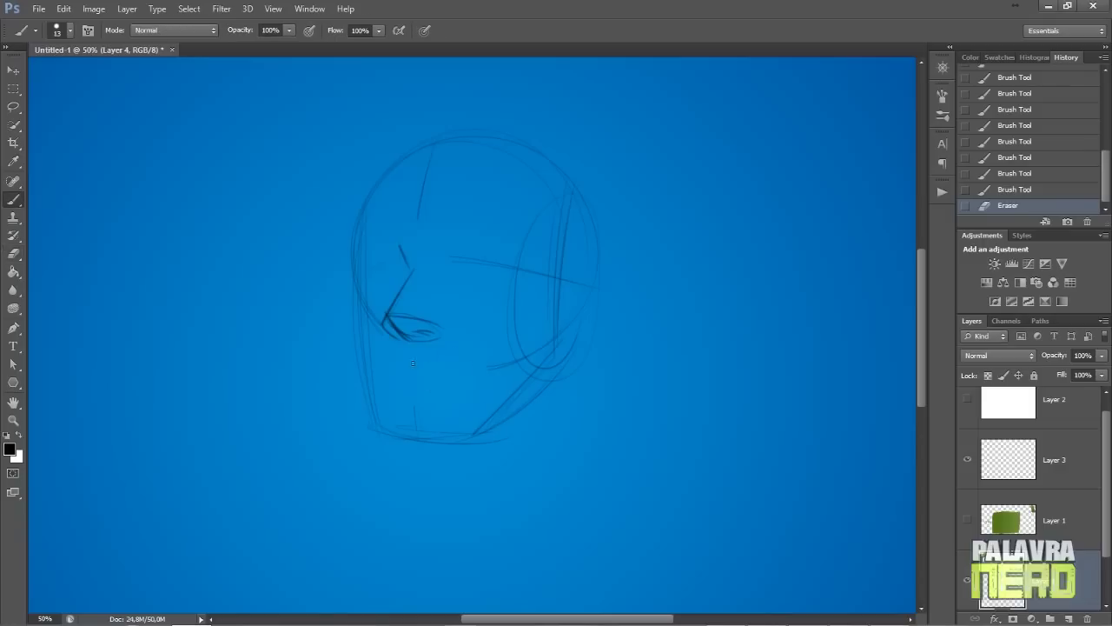
{"action": "left_click_drag", "start_coordinate": [398, 359], "coordinate": [476, 346]}
{"action": "left_click_drag", "start_coordinate": [480, 337], "coordinate": [496, 344]}
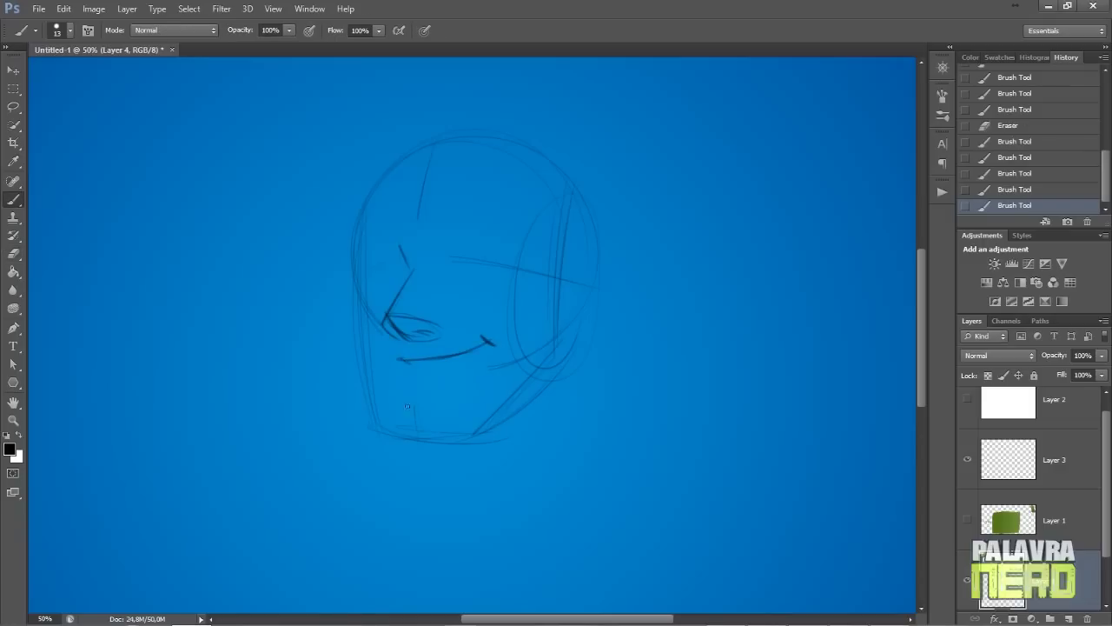
Draw the near eye with its lid and brow curves, and outline the far eye socket beside the nose
{"action": "left_click_drag", "start_coordinate": [467, 242], "coordinate": [454, 271]}
{"action": "mouse_move", "coordinate": [451, 279]}
{"action": "left_mouse_down"}
{"action": "mouse_move", "coordinate": [476, 284]}
{"action": "mouse_move", "coordinate": [508, 264]}
{"action": "left_mouse_up"}
{"action": "mouse_move", "coordinate": [436, 267]}
{"action": "left_mouse_down"}
{"action": "mouse_move", "coordinate": [431, 219]}
{"action": "mouse_move", "coordinate": [502, 247]}
{"action": "left_mouse_up"}
{"action": "left_click_drag", "start_coordinate": [398, 235], "coordinate": [412, 272]}
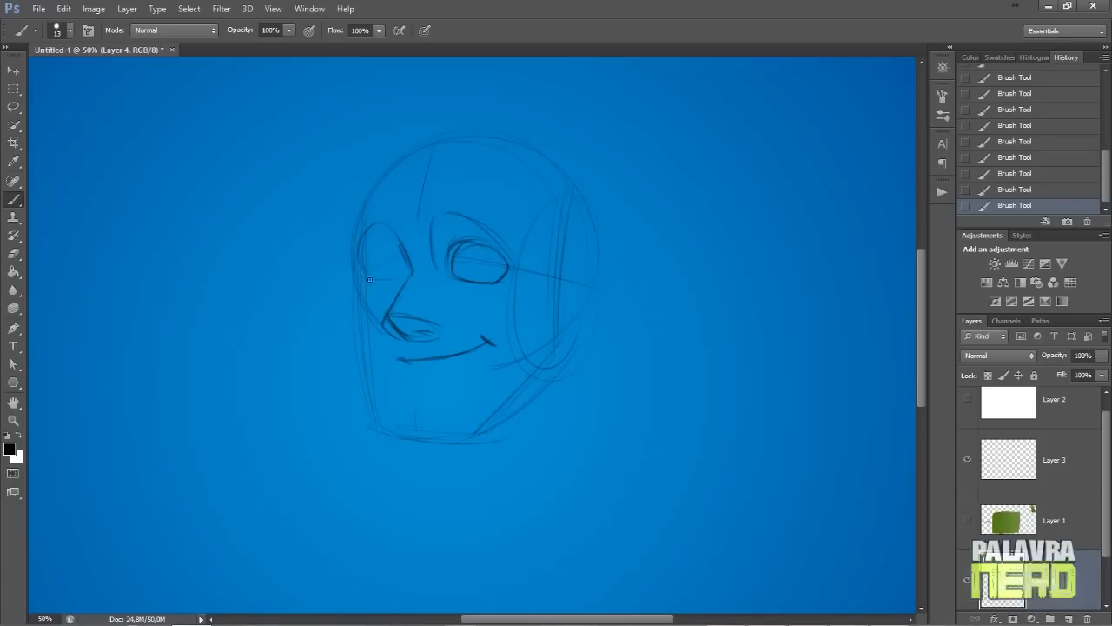
Draw the far eye and thick black eyebrows, and darken the face's front contour down to the chin
{"action": "mouse_move", "coordinate": [376, 259]}
{"action": "left_mouse_down"}
{"action": "mouse_move", "coordinate": [410, 264]}
{"action": "mouse_move", "coordinate": [386, 227]}
{"action": "mouse_move", "coordinate": [395, 247]}
{"action": "mouse_move", "coordinate": [434, 217]}
{"action": "mouse_move", "coordinate": [511, 250]}
{"action": "left_mouse_up"}
{"action": "key", "text": "ctrl+z"}
{"action": "mouse_move", "coordinate": [360, 241]}
{"action": "left_mouse_down"}
{"action": "mouse_move", "coordinate": [398, 228]}
{"action": "mouse_move", "coordinate": [382, 221]}
{"action": "mouse_move", "coordinate": [354, 270]}
{"action": "mouse_move", "coordinate": [348, 320]}
{"action": "mouse_move", "coordinate": [393, 444]}
{"action": "left_mouse_up"}
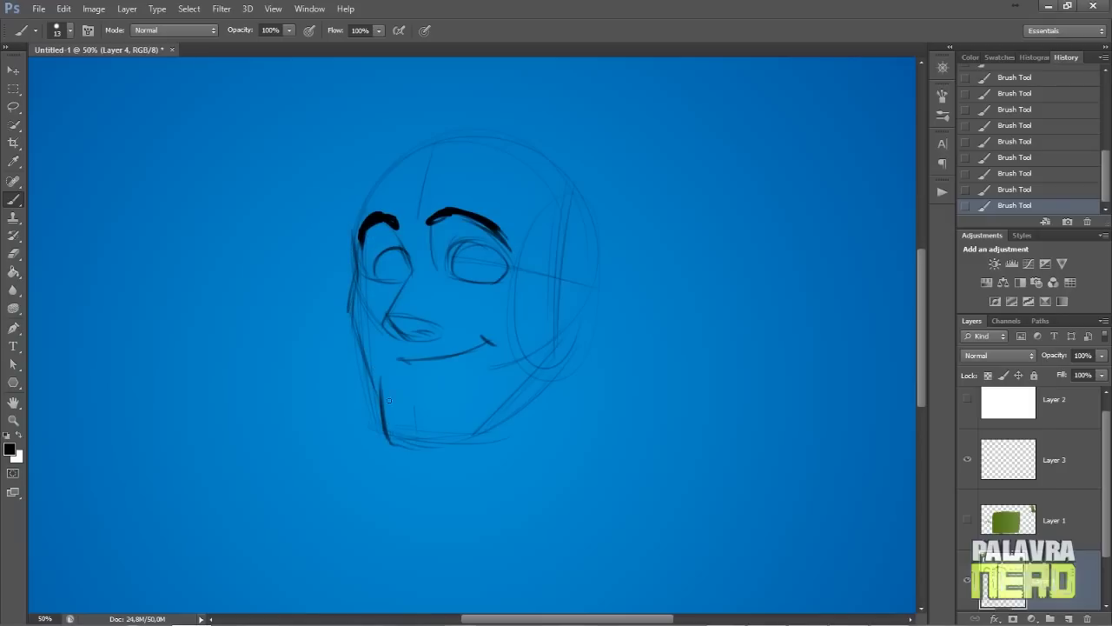
Erase and redraw the front contour of the face where it runs down into the chin
{"action": "key", "text": "e"}
{"action": "left_click_drag", "start_coordinate": [381, 381], "coordinate": [384, 410]}
{"action": "left_click_drag", "start_coordinate": [387, 415], "coordinate": [405, 417]}
{"action": "key", "text": "b"}
{"action": "mouse_move", "coordinate": [375, 372]}
{"action": "left_mouse_down"}
{"action": "mouse_move", "coordinate": [391, 436]}
{"action": "mouse_move", "coordinate": [427, 448]}
{"action": "mouse_move", "coordinate": [405, 447]}
{"action": "left_mouse_up"}
{"action": "key", "text": "e"}
{"action": "key", "text": "b"}
Draw the curved jawline from the chin up to the side of the head, and add the ear with its inner curve
{"action": "mouse_move", "coordinate": [384, 422]}
{"action": "left_mouse_down"}
{"action": "mouse_move", "coordinate": [505, 424]}
{"action": "mouse_move", "coordinate": [446, 452]}
{"action": "mouse_move", "coordinate": [476, 443]}
{"action": "left_mouse_up"}
{"action": "left_click_drag", "start_coordinate": [441, 452], "coordinate": [533, 398]}
{"action": "left_click_drag", "start_coordinate": [476, 441], "coordinate": [556, 368]}
{"action": "mouse_move", "coordinate": [521, 423]}
{"action": "left_mouse_down"}
{"action": "mouse_move", "coordinate": [561, 370]}
{"action": "mouse_move", "coordinate": [570, 334]}
{"action": "left_mouse_up"}
{"action": "mouse_move", "coordinate": [561, 355]}
{"action": "left_mouse_down"}
{"action": "mouse_move", "coordinate": [571, 293]}
{"action": "mouse_move", "coordinate": [597, 248]}
{"action": "left_mouse_up"}
{"action": "mouse_move", "coordinate": [601, 254]}
{"action": "left_mouse_down"}
{"action": "mouse_move", "coordinate": [607, 297]}
{"action": "mouse_move", "coordinate": [572, 323]}
{"action": "mouse_move", "coordinate": [573, 307]}
{"action": "left_mouse_up"}
{"action": "mouse_move", "coordinate": [577, 289]}
{"action": "left_mouse_down"}
{"action": "mouse_move", "coordinate": [596, 268]}
{"action": "mouse_move", "coordinate": [597, 297]}
{"action": "left_mouse_up"}
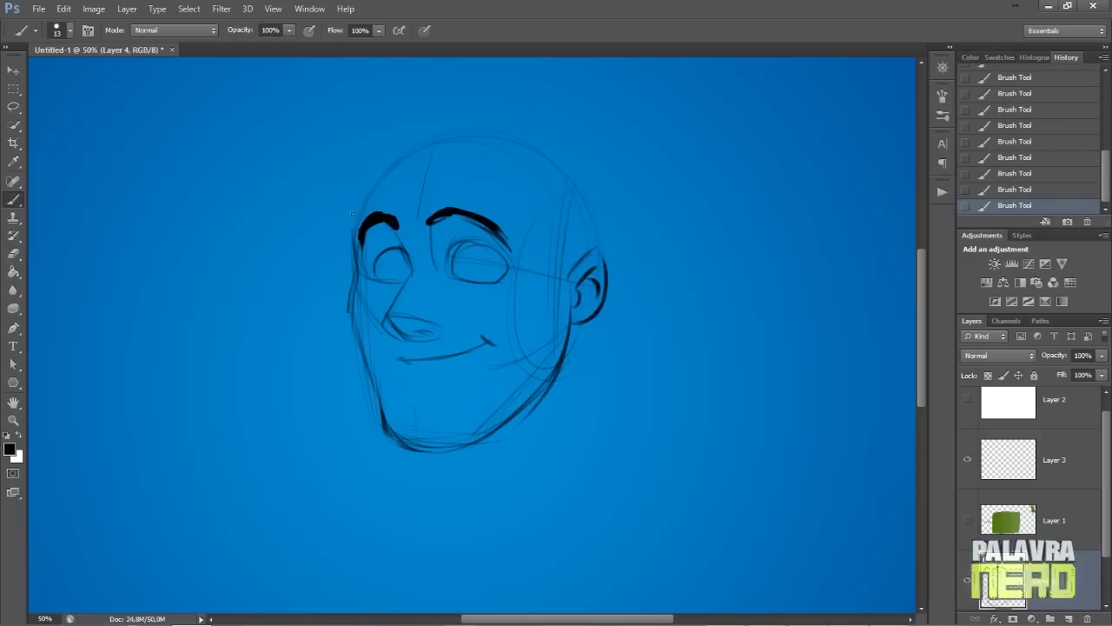
Add irises and pupils to both eyes, and define the nose wing and the thick mouth-corner crease
{"action": "left_click_drag", "start_coordinate": [466, 262], "coordinate": [468, 257]}
{"action": "left_click_drag", "start_coordinate": [480, 263], "coordinate": [482, 267]}
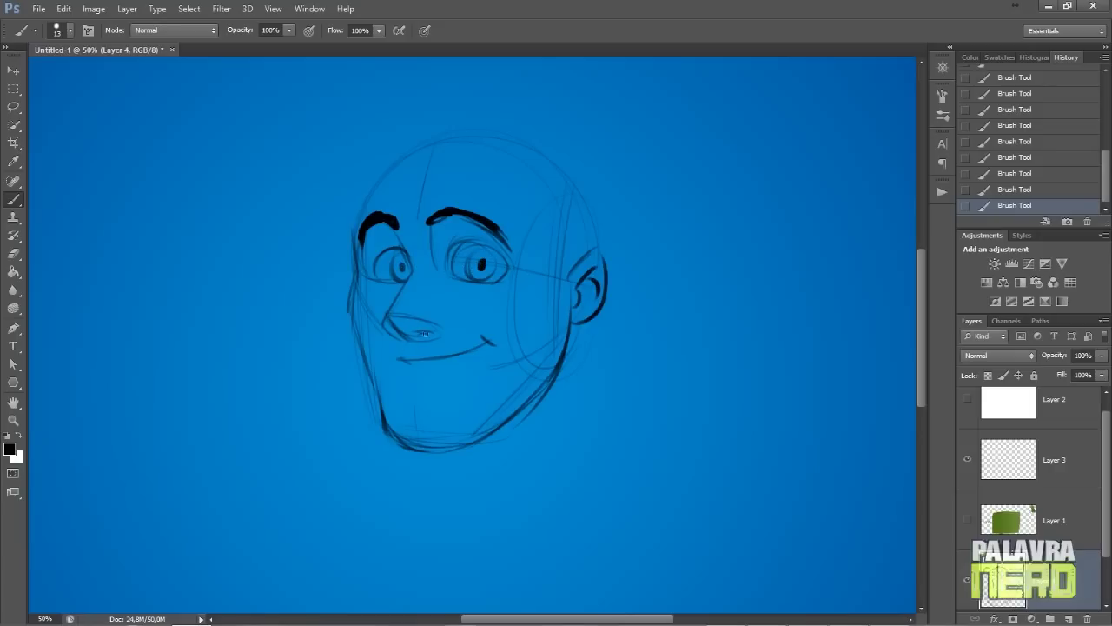
{"action": "left_click_drag", "start_coordinate": [474, 332], "coordinate": [496, 344]}
Outline the skull, and sketch a raised forelock with dark hairline strokes sweeping back across the forehead
{"action": "mouse_move", "coordinate": [355, 220]}
{"action": "left_mouse_down"}
{"action": "mouse_move", "coordinate": [375, 184]}
{"action": "mouse_move", "coordinate": [483, 136]}
{"action": "left_mouse_up"}
{"action": "left_click_drag", "start_coordinate": [592, 251], "coordinate": [467, 132]}
{"action": "left_click_drag", "start_coordinate": [375, 106], "coordinate": [416, 177]}
{"action": "mouse_move", "coordinate": [355, 138]}
{"action": "left_mouse_down"}
{"action": "mouse_move", "coordinate": [399, 158]}
{"action": "mouse_move", "coordinate": [496, 137]}
{"action": "left_mouse_up"}
{"action": "mouse_move", "coordinate": [430, 168]}
{"action": "left_mouse_down"}
{"action": "mouse_move", "coordinate": [474, 105]}
{"action": "mouse_move", "coordinate": [482, 171]}
{"action": "mouse_move", "coordinate": [520, 149]}
{"action": "left_mouse_up"}
{"action": "left_click_drag", "start_coordinate": [447, 172], "coordinate": [549, 148]}
{"action": "mouse_move", "coordinate": [491, 177]}
{"action": "left_mouse_down"}
{"action": "mouse_move", "coordinate": [550, 166]}
{"action": "mouse_move", "coordinate": [587, 191]}
{"action": "left_mouse_up"}
{"action": "left_click_drag", "start_coordinate": [534, 196], "coordinate": [582, 199]}
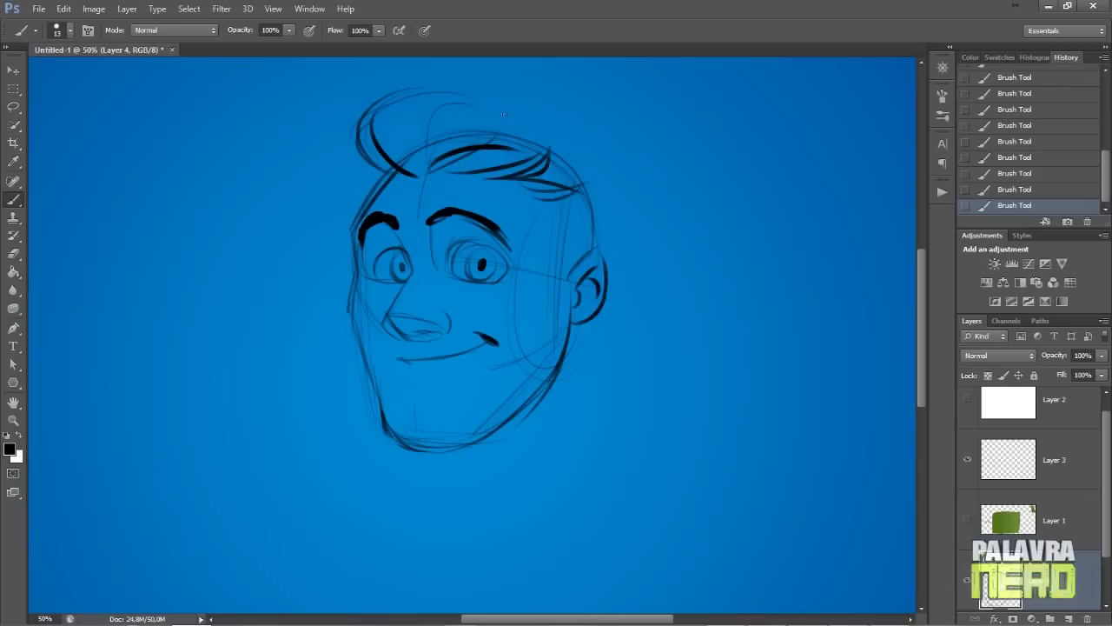
Outline the hair over the back of the head, and add short sideburn strokes and tufts around the ear
{"action": "mouse_move", "coordinate": [492, 123]}
{"action": "left_mouse_down"}
{"action": "mouse_move", "coordinate": [587, 160]}
{"action": "mouse_move", "coordinate": [615, 196]}
{"action": "mouse_move", "coordinate": [606, 166]}
{"action": "mouse_move", "coordinate": [606, 216]}
{"action": "mouse_move", "coordinate": [617, 259]}
{"action": "left_mouse_up"}
{"action": "mouse_move", "coordinate": [537, 205]}
{"action": "left_mouse_down"}
{"action": "mouse_move", "coordinate": [544, 254]}
{"action": "mouse_move", "coordinate": [565, 306]}
{"action": "left_mouse_up"}
{"action": "left_click_drag", "start_coordinate": [618, 262], "coordinate": [608, 335]}
{"action": "left_click_drag", "start_coordinate": [599, 335], "coordinate": [595, 360]}
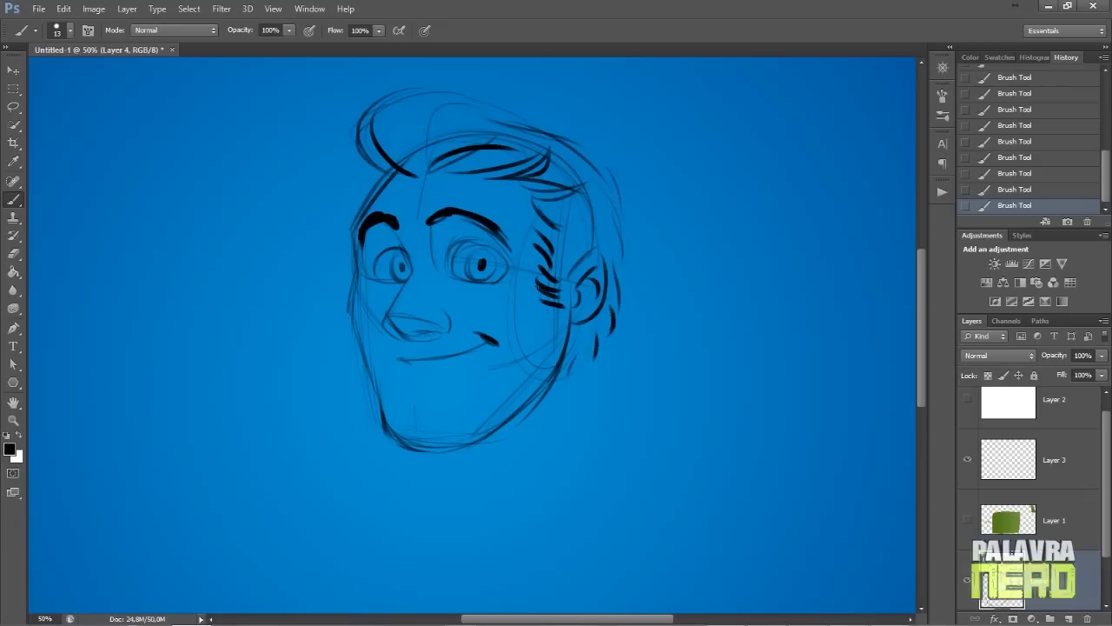
Thicken the front contour of the face from the forelock to the cheek, erasing stray parts of the line
{"action": "mouse_move", "coordinate": [378, 186]}
{"action": "left_mouse_down"}
{"action": "mouse_move", "coordinate": [373, 151]}
{"action": "mouse_move", "coordinate": [362, 274]}
{"action": "mouse_move", "coordinate": [351, 239]}
{"action": "mouse_move", "coordinate": [349, 318]}
{"action": "mouse_move", "coordinate": [382, 415]}
{"action": "left_mouse_up"}
{"action": "key", "text": "e"}
{"action": "key", "text": "b"}
{"action": "key", "text": "e"}
{"action": "key", "text": "b"}
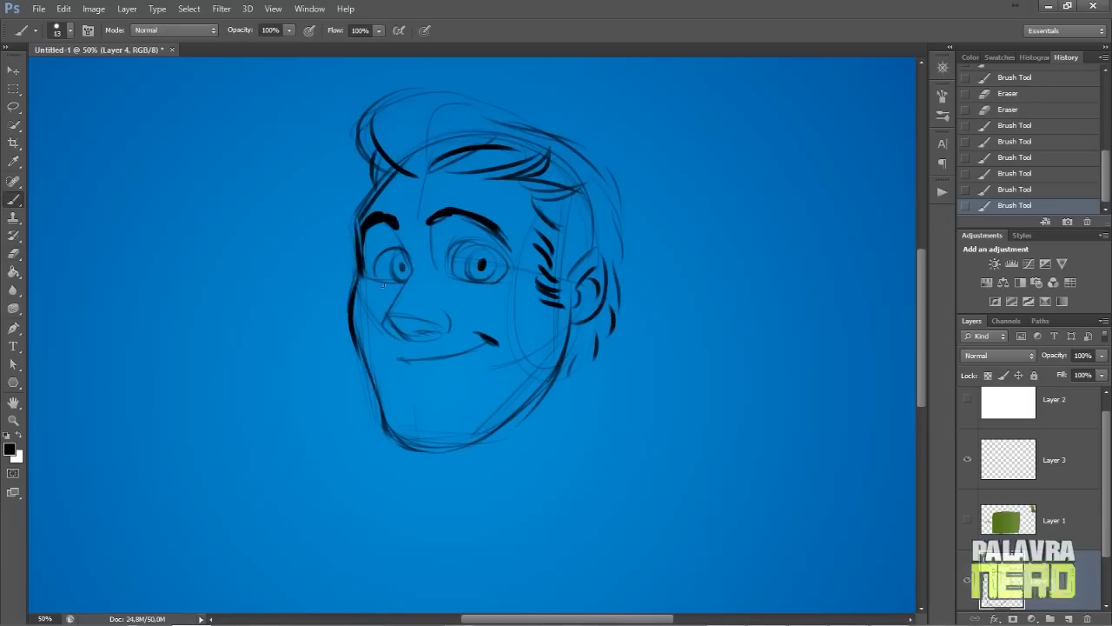
{"action": "left_click_drag", "start_coordinate": [387, 314], "coordinate": [405, 337]}
{"action": "left_click_drag", "start_coordinate": [387, 318], "coordinate": [408, 339]}
{"action": "mouse_move", "coordinate": [405, 239]}
{"action": "left_mouse_down"}
{"action": "mouse_move", "coordinate": [400, 296]}
{"action": "mouse_move", "coordinate": [381, 320]}
{"action": "mouse_move", "coordinate": [413, 300]}
{"action": "left_mouse_up"}
{"action": "key", "text": "ctrl+alt+z"}
{"action": "key", "text": "ctrl+alt+z"}
{"action": "key", "text": "ctrl+alt+z"}
Redraw the nose bridge and rounded tip with a darker line, cleaning up the edges with the eraser
{"action": "mouse_move", "coordinate": [419, 257]}
{"action": "left_mouse_down"}
{"action": "mouse_move", "coordinate": [380, 316]}
{"action": "mouse_move", "coordinate": [406, 337]}
{"action": "mouse_move", "coordinate": [388, 322]}
{"action": "left_mouse_up"}
{"action": "key", "text": "e"}
{"action": "key", "text": "b"}
{"action": "left_click_drag", "start_coordinate": [380, 309], "coordinate": [394, 333]}
{"action": "left_click_drag", "start_coordinate": [384, 323], "coordinate": [406, 343]}
{"action": "key", "text": "e"}
{"action": "key", "text": "b"}
Draw the underside of the nose with a dark nostril and the curved nose wing
{"action": "mouse_move", "coordinate": [386, 330]}
{"action": "left_mouse_down"}
{"action": "mouse_move", "coordinate": [403, 340]}
{"action": "mouse_move", "coordinate": [389, 327]}
{"action": "mouse_move", "coordinate": [399, 332]}
{"action": "left_mouse_up"}
{"action": "left_click_drag", "start_coordinate": [388, 327], "coordinate": [401, 335]}
{"action": "left_click_drag", "start_coordinate": [391, 330], "coordinate": [407, 337]}
{"action": "left_click_drag", "start_coordinate": [397, 332], "coordinate": [424, 330]}
{"action": "left_click_drag", "start_coordinate": [415, 328], "coordinate": [429, 333]}
{"action": "left_click_drag", "start_coordinate": [418, 331], "coordinate": [447, 325]}
{"action": "left_click_drag", "start_coordinate": [434, 334], "coordinate": [446, 311]}
Refine the brow-to-nose line beside the far eye, alternating eraser and brush strokes
{"action": "key", "text": "e"}
{"action": "key", "text": "b"}
{"action": "mouse_move", "coordinate": [411, 248]}
{"action": "left_mouse_down"}
{"action": "mouse_move", "coordinate": [413, 257]}
{"action": "mouse_move", "coordinate": [401, 236]}
{"action": "mouse_move", "coordinate": [403, 254]}
{"action": "left_mouse_up"}
{"action": "key", "text": "e"}
{"action": "key", "text": "b"}
{"action": "left_click_drag", "start_coordinate": [403, 255], "coordinate": [406, 273]}
Sketch faint shadow boundaries below the near eye and around the mouth and chin, and draw a light-direction arrow aimed at the head
{"action": "left_click_drag", "start_coordinate": [493, 281], "coordinate": [469, 283]}
{"action": "left_click_drag", "start_coordinate": [489, 283], "coordinate": [472, 290]}
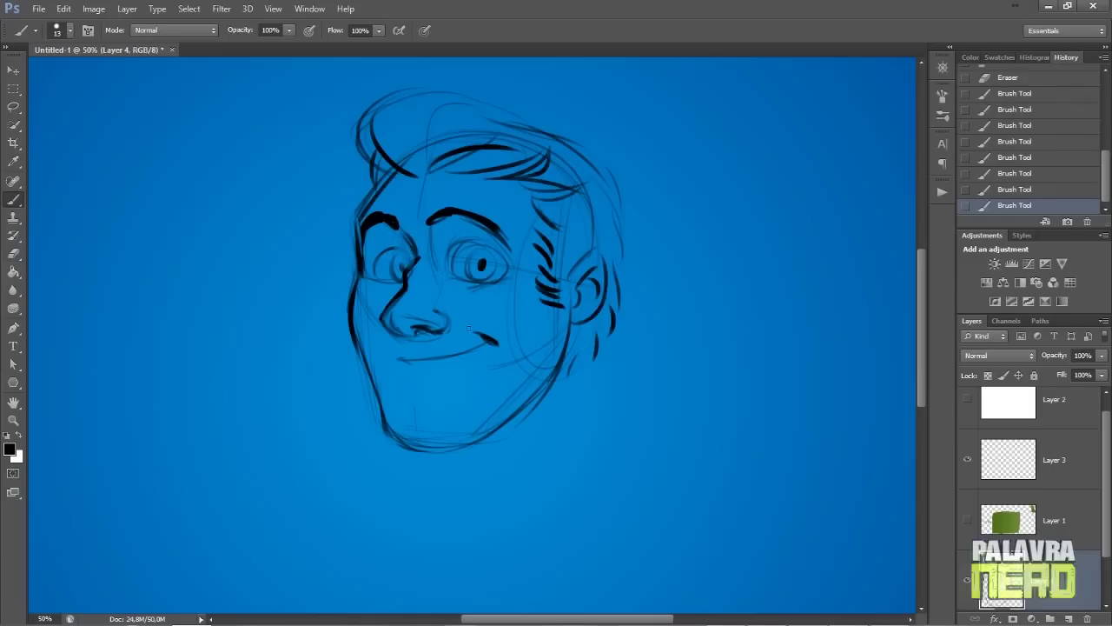
{"action": "left_click_drag", "start_coordinate": [518, 369], "coordinate": [403, 364]}
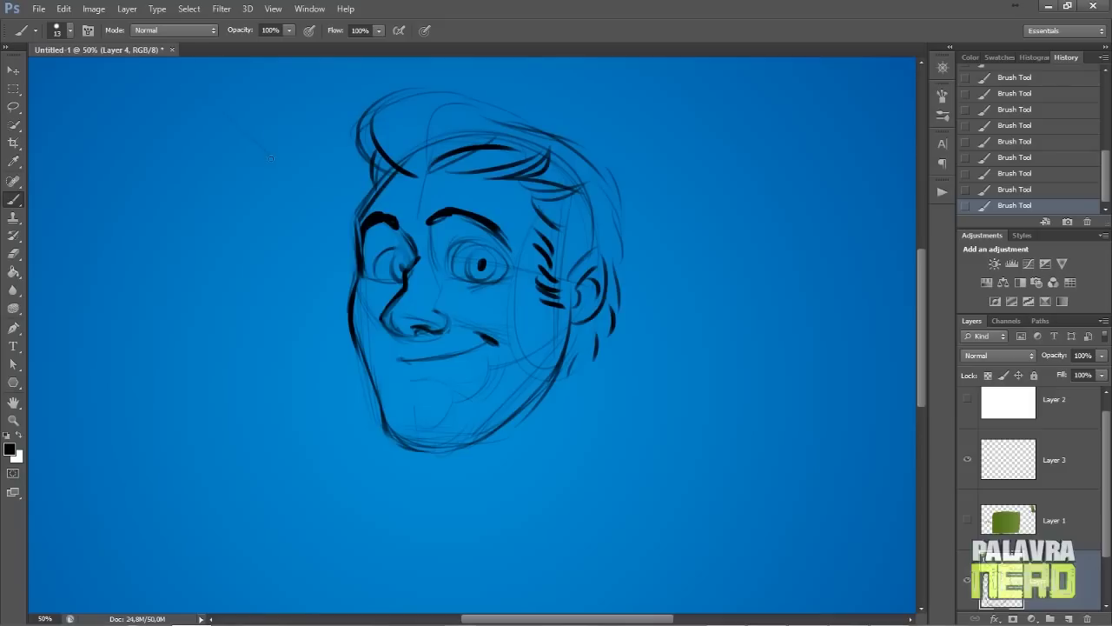
{"action": "mouse_move", "coordinate": [206, 104]}
{"action": "left_mouse_down"}
{"action": "mouse_move", "coordinate": [278, 161]}
{"action": "mouse_move", "coordinate": [239, 158]}
{"action": "left_mouse_up"}
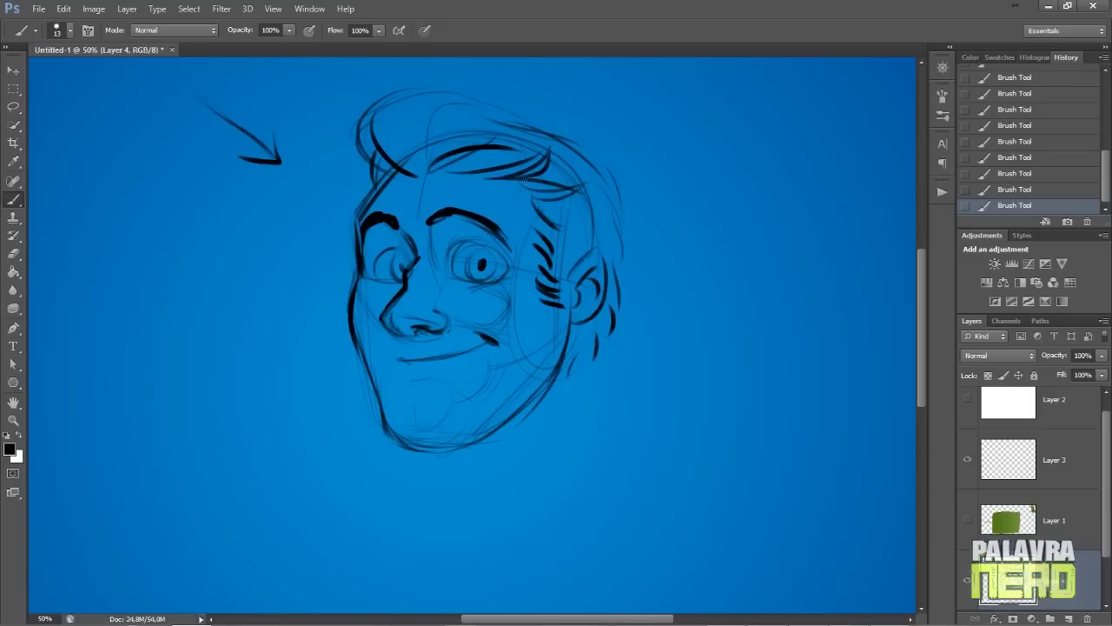
Hatch light shadows in both eye sockets and along the side of the nose
{"action": "left_click_drag", "start_coordinate": [433, 234], "coordinate": [447, 221]}
{"action": "left_click_drag", "start_coordinate": [436, 246], "coordinate": [473, 225]}
{"action": "left_click_drag", "start_coordinate": [364, 259], "coordinate": [385, 218]}
{"action": "left_click_drag", "start_coordinate": [371, 266], "coordinate": [401, 230]}
{"action": "left_click_drag", "start_coordinate": [398, 253], "coordinate": [410, 244]}
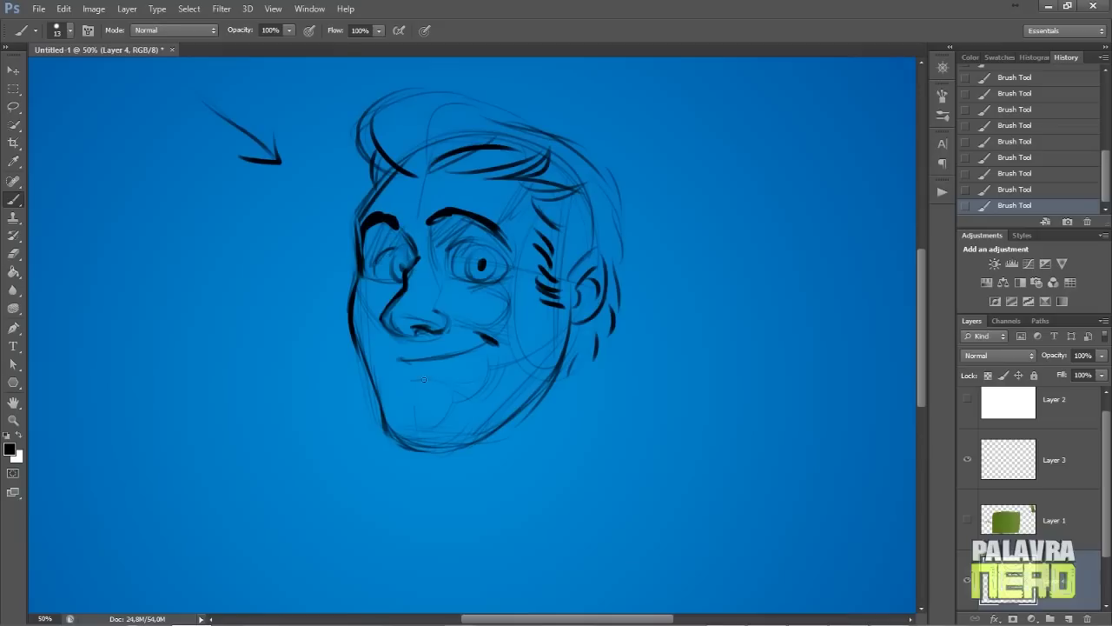
{"action": "left_click_drag", "start_coordinate": [421, 301], "coordinate": [434, 271]}
{"action": "left_click_drag", "start_coordinate": [426, 308], "coordinate": [444, 278]}
{"action": "left_click_drag", "start_coordinate": [439, 315], "coordinate": [450, 284]}
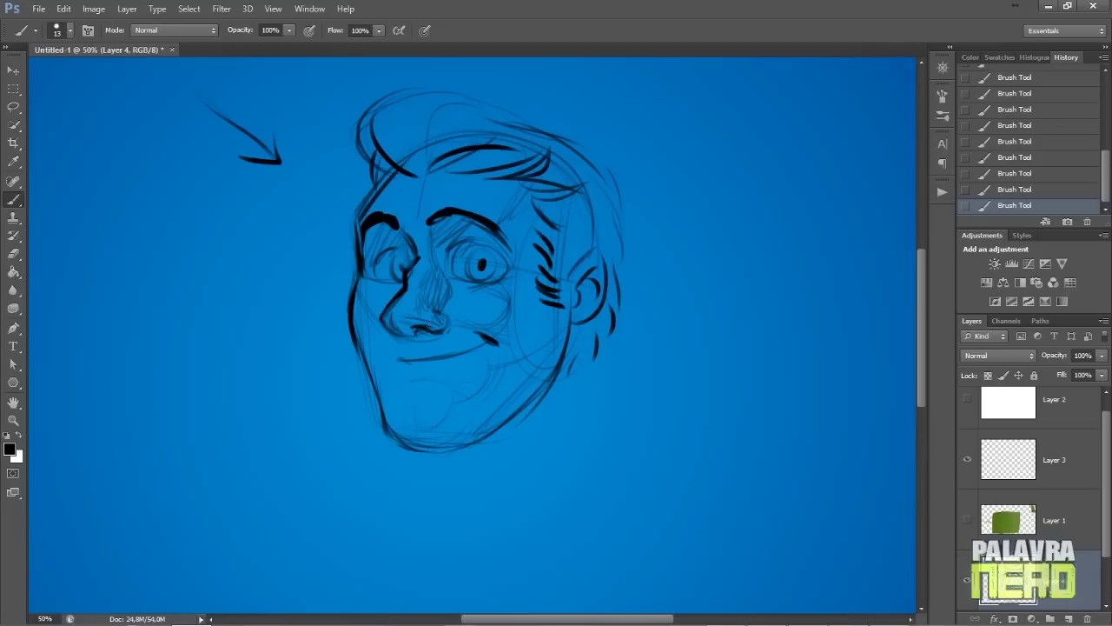
Hatch shadows beneath the nose and down the side of the face from the temple and ear to the jaw
{"action": "left_click_drag", "start_coordinate": [405, 345], "coordinate": [440, 335]}
{"action": "mouse_move", "coordinate": [409, 346]}
{"action": "left_mouse_down"}
{"action": "mouse_move", "coordinate": [433, 341]}
{"action": "mouse_move", "coordinate": [446, 320]}
{"action": "left_mouse_up"}
{"action": "mouse_move", "coordinate": [476, 412]}
{"action": "left_mouse_down"}
{"action": "mouse_move", "coordinate": [501, 368]}
{"action": "mouse_move", "coordinate": [511, 315]}
{"action": "left_mouse_up"}
{"action": "left_click_drag", "start_coordinate": [514, 388], "coordinate": [515, 306]}
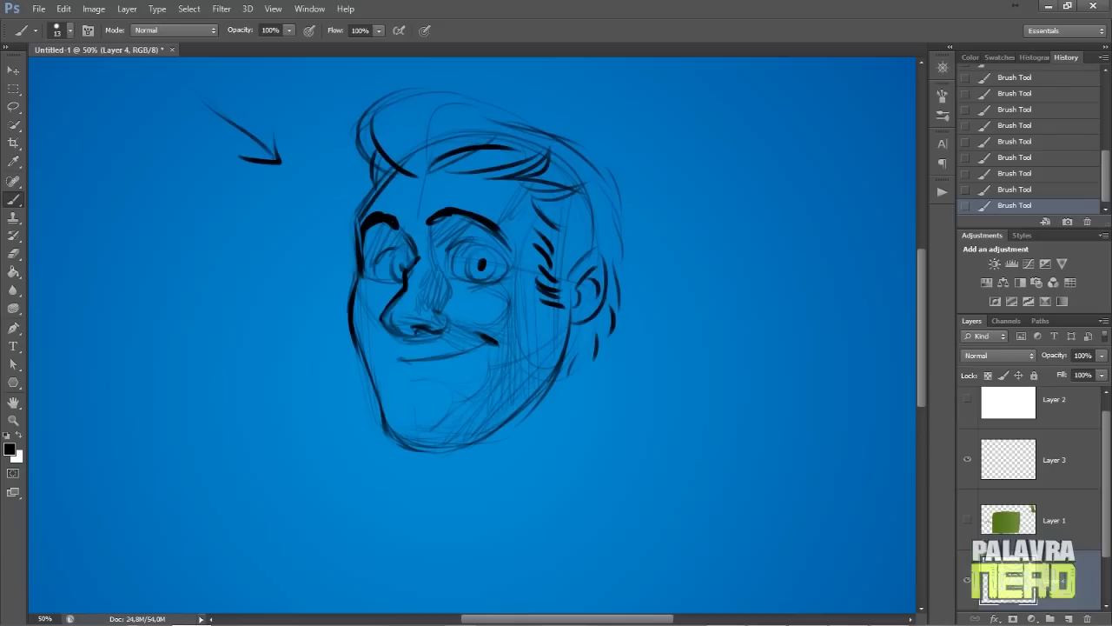
{"action": "left_click_drag", "start_coordinate": [509, 216], "coordinate": [514, 273]}
{"action": "left_click_drag", "start_coordinate": [581, 322], "coordinate": [589, 274]}
{"action": "mouse_move", "coordinate": [524, 183]}
{"action": "left_mouse_down"}
{"action": "mouse_move", "coordinate": [495, 217]}
{"action": "mouse_move", "coordinate": [499, 231]}
{"action": "left_mouse_up"}
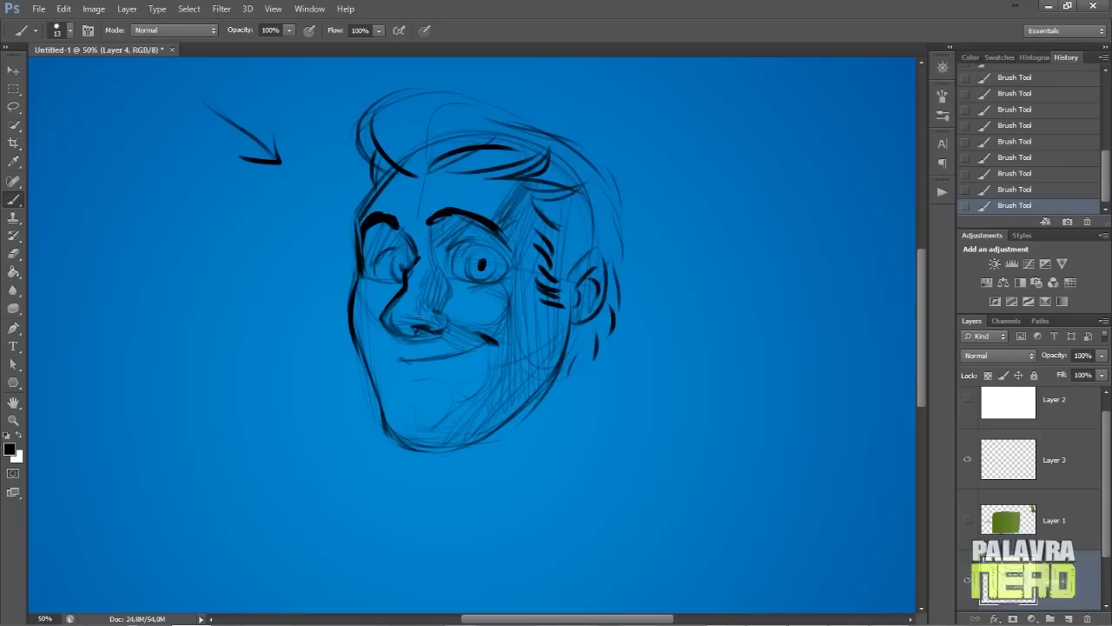
Darken the mouth line, and hatch denser shadow below the lower lip and along the jaw
{"action": "left_click_drag", "start_coordinate": [383, 339], "coordinate": [376, 346]}
{"action": "mouse_move", "coordinate": [464, 352]}
{"action": "left_mouse_down"}
{"action": "mouse_move", "coordinate": [425, 359]}
{"action": "mouse_move", "coordinate": [472, 347]}
{"action": "mouse_move", "coordinate": [396, 358]}
{"action": "left_mouse_up"}
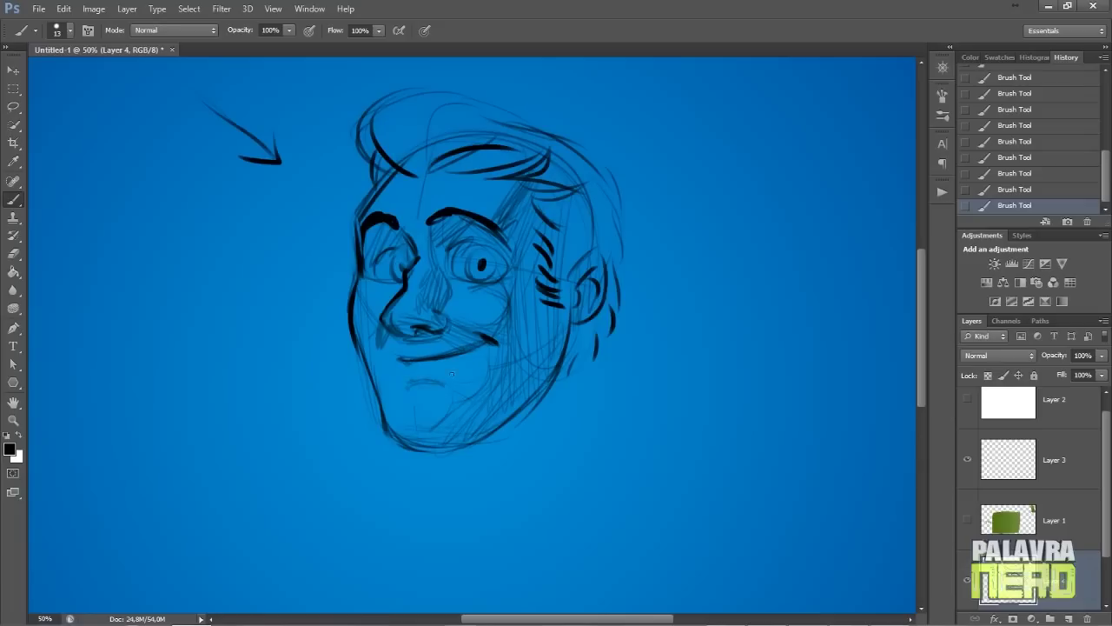
{"action": "mouse_move", "coordinate": [473, 373]}
{"action": "left_mouse_down"}
{"action": "mouse_move", "coordinate": [450, 393]}
{"action": "mouse_move", "coordinate": [469, 395]}
{"action": "mouse_move", "coordinate": [400, 441]}
{"action": "left_mouse_up"}
{"action": "left_click_drag", "start_coordinate": [460, 418], "coordinate": [431, 437]}
{"action": "left_click_drag", "start_coordinate": [468, 396], "coordinate": [436, 443]}
{"action": "mouse_move", "coordinate": [480, 393]}
{"action": "left_mouse_down"}
{"action": "mouse_move", "coordinate": [450, 443]}
{"action": "mouse_move", "coordinate": [474, 442]}
{"action": "left_mouse_up"}
{"action": "left_click_drag", "start_coordinate": [512, 391], "coordinate": [490, 429]}
{"action": "left_click_drag", "start_coordinate": [565, 301], "coordinate": [539, 391]}
{"action": "left_click_drag", "start_coordinate": [563, 328], "coordinate": [549, 375]}
Draw the back line of the neck below the ear and a thick front neck line under the chin
{"action": "left_click_drag", "start_coordinate": [572, 318], "coordinate": [558, 460]}
{"action": "left_click_drag", "start_coordinate": [566, 376], "coordinate": [557, 448]}
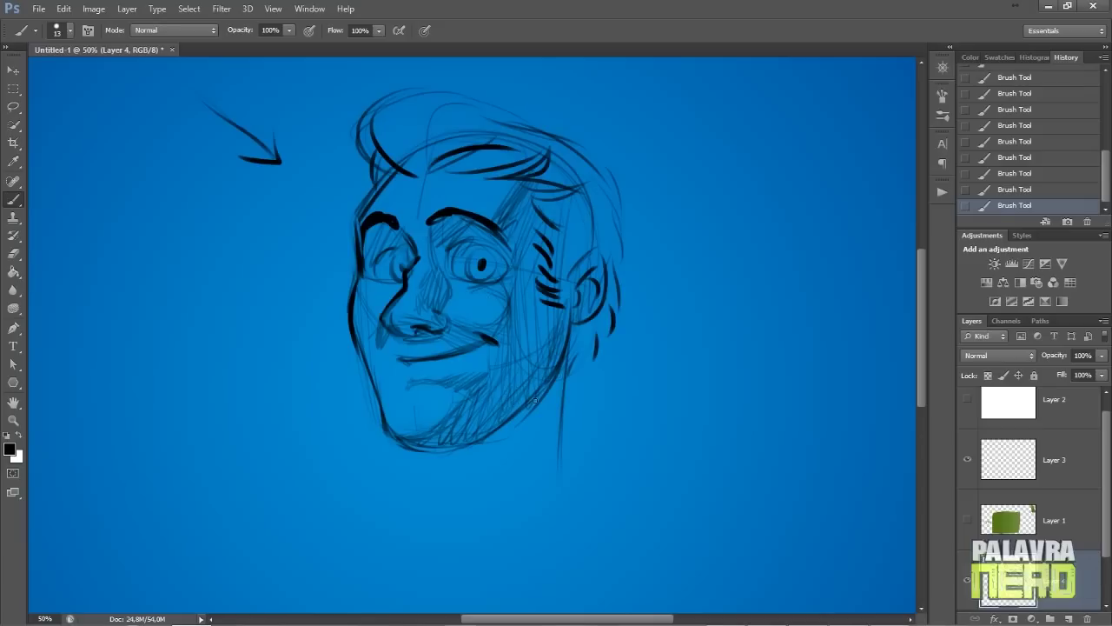
{"action": "left_click_drag", "start_coordinate": [574, 328], "coordinate": [555, 469]}
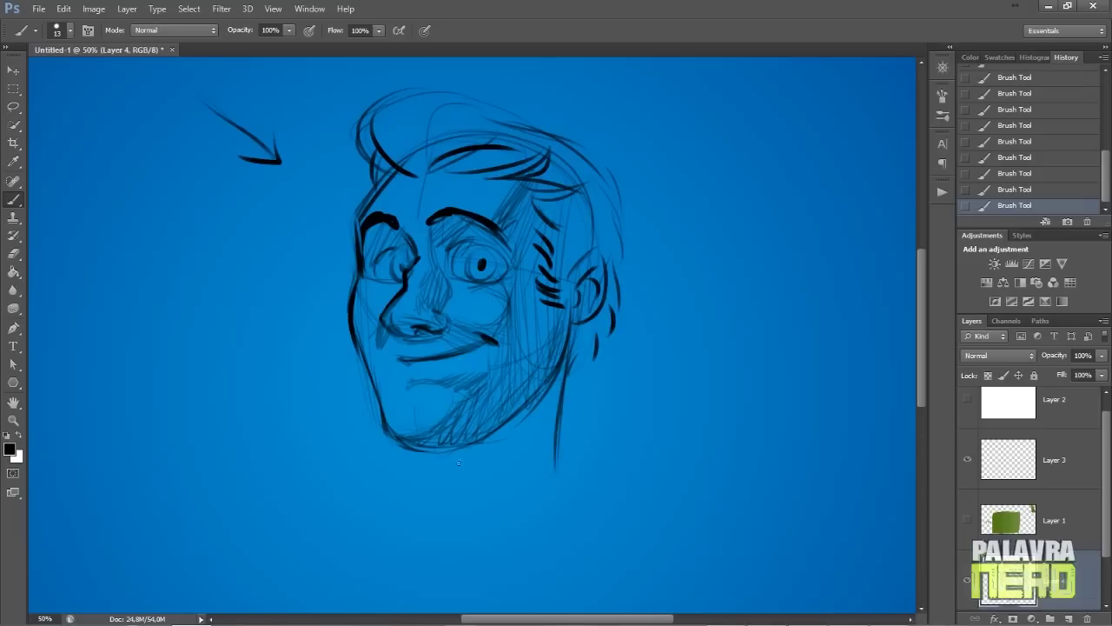
{"action": "mouse_move", "coordinate": [428, 491]}
{"action": "left_mouse_down"}
{"action": "mouse_move", "coordinate": [429, 452]}
{"action": "mouse_move", "coordinate": [422, 496]}
{"action": "mouse_move", "coordinate": [432, 494]}
{"action": "left_mouse_up"}
{"action": "key", "text": "e"}
{"action": "key", "text": "b"}
{"action": "mouse_move", "coordinate": [420, 452]}
{"action": "left_mouse_down"}
{"action": "mouse_move", "coordinate": [423, 487]}
{"action": "mouse_move", "coordinate": [430, 473]}
{"action": "left_mouse_up"}
{"action": "left_click_drag", "start_coordinate": [429, 452], "coordinate": [431, 483]}
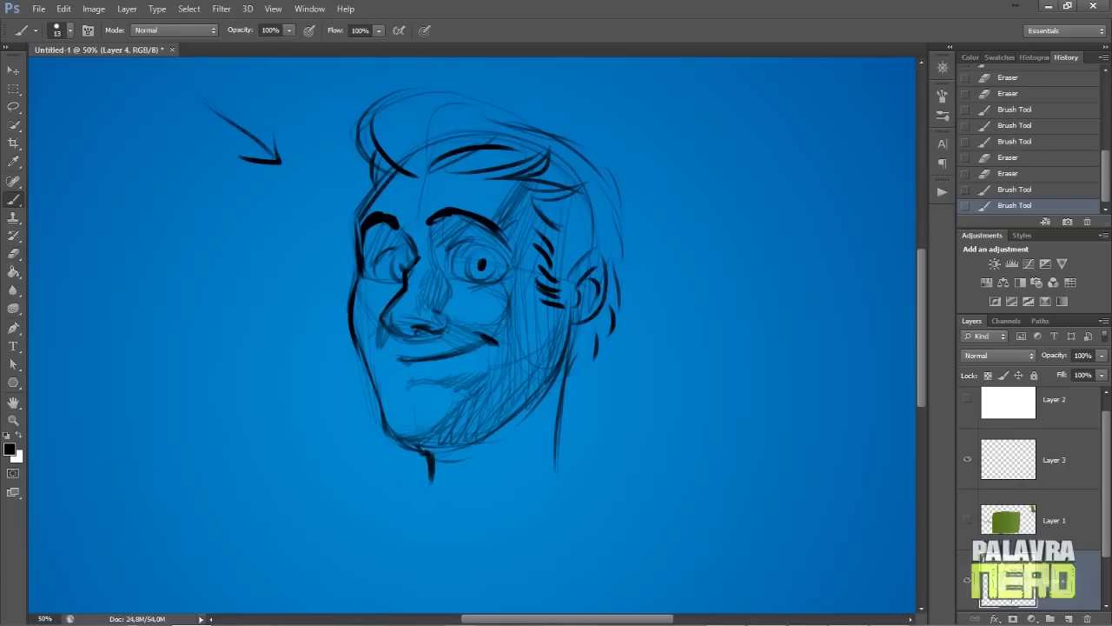
Add the diagonal neck muscle line, and draw a sloping shoulder line on each side of the neck
{"action": "mouse_move", "coordinate": [532, 441]}
{"action": "left_mouse_down"}
{"action": "mouse_move", "coordinate": [483, 499]}
{"action": "mouse_move", "coordinate": [429, 478]}
{"action": "left_mouse_up"}
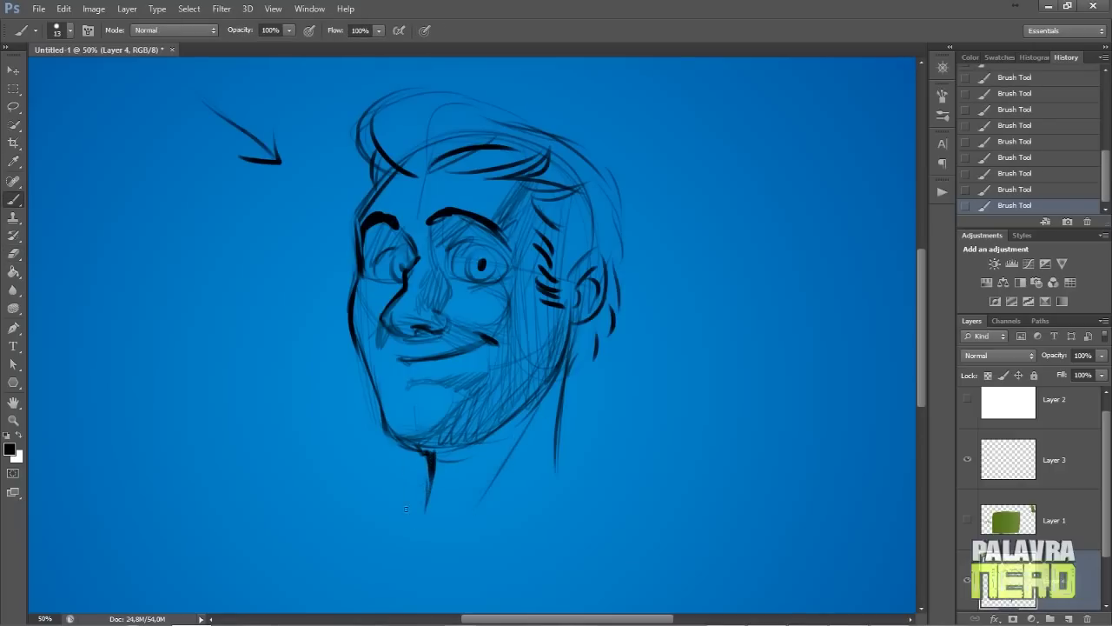
{"action": "left_click_drag", "start_coordinate": [555, 478], "coordinate": [585, 509]}
{"action": "left_click_drag", "start_coordinate": [429, 483], "coordinate": [365, 513]}
{"action": "left_click_drag", "start_coordinate": [556, 474], "coordinate": [617, 521]}
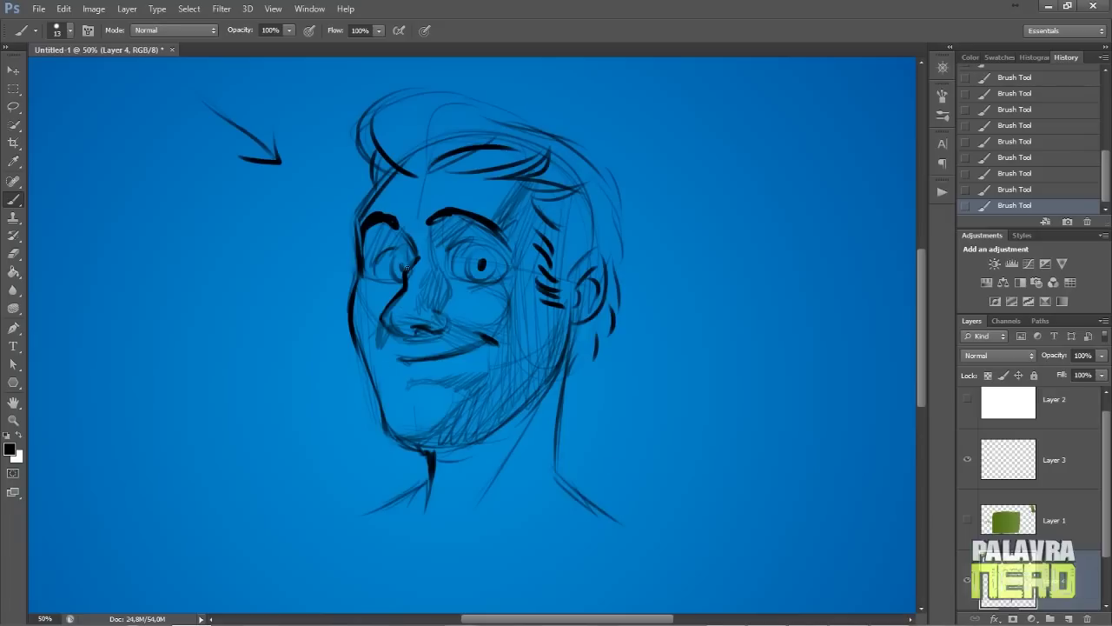
Thicken the eyelid outlines and darken the irises of both eyes
{"action": "mouse_move", "coordinate": [393, 254]}
{"action": "left_mouse_down"}
{"action": "mouse_move", "coordinate": [384, 261]}
{"action": "mouse_move", "coordinate": [377, 249]}
{"action": "left_mouse_up"}
{"action": "mouse_move", "coordinate": [452, 271]}
{"action": "left_mouse_down"}
{"action": "mouse_move", "coordinate": [450, 252]}
{"action": "mouse_move", "coordinate": [486, 243]}
{"action": "mouse_move", "coordinate": [508, 273]}
{"action": "left_mouse_up"}
{"action": "left_click_drag", "start_coordinate": [500, 254], "coordinate": [471, 247]}
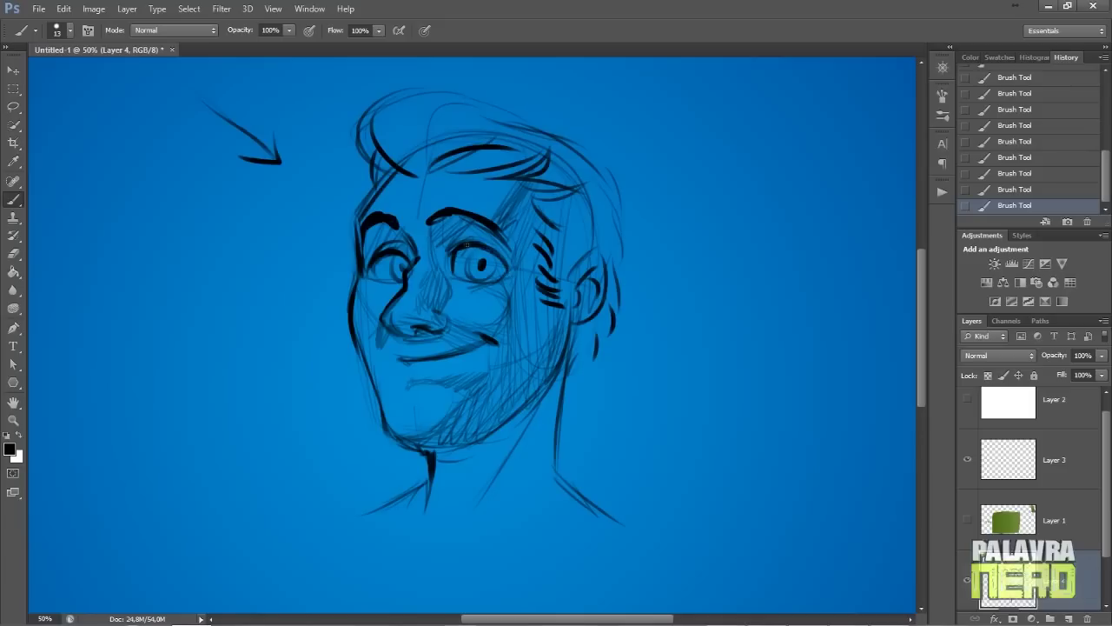
{"action": "mouse_move", "coordinate": [456, 252]}
{"action": "left_mouse_down"}
{"action": "mouse_move", "coordinate": [454, 275]}
{"action": "mouse_move", "coordinate": [470, 279]}
{"action": "left_mouse_up"}
{"action": "mouse_move", "coordinate": [402, 258]}
{"action": "left_mouse_down"}
{"action": "mouse_move", "coordinate": [393, 290]}
{"action": "mouse_move", "coordinate": [370, 287]}
{"action": "mouse_move", "coordinate": [410, 283]}
{"action": "mouse_move", "coordinate": [403, 272]}
{"action": "left_mouse_up"}
Clean up the pupils and irises with the eraser, and touch up the sketch with the brush
{"action": "key", "text": "e"}
{"action": "key", "text": "b"}
{"action": "key", "text": "e"}
{"action": "left_click_drag", "start_coordinate": [483, 257], "coordinate": [482, 272]}
{"action": "mouse_move", "coordinate": [473, 254]}
{"action": "left_mouse_down"}
{"action": "mouse_move", "coordinate": [470, 268]}
{"action": "mouse_move", "coordinate": [485, 265]}
{"action": "left_mouse_up"}
{"action": "key", "text": "b"}
{"action": "left_click_drag", "start_coordinate": [577, 175], "coordinate": [582, 180]}
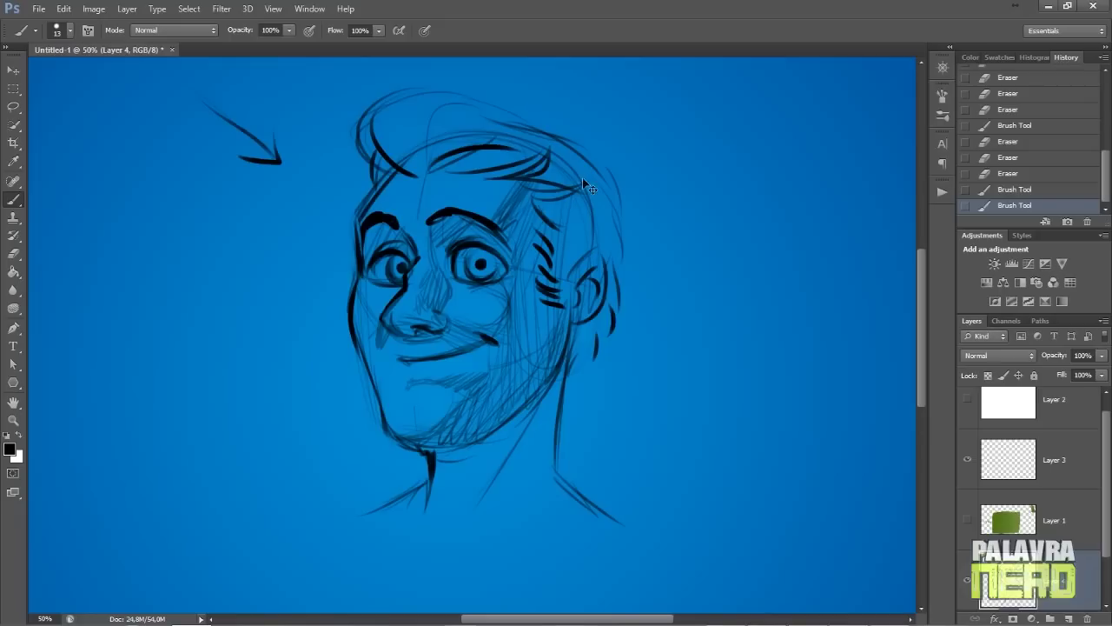
Add a new layer with the brush enlarged to 67 px, and return to the sketch on Layer 4
{"action": "key", "text": "ctrl+shift+n"}
{"action": "key", "text": "Return"}
{"action": "right_click", "coordinate": [582, 178]}
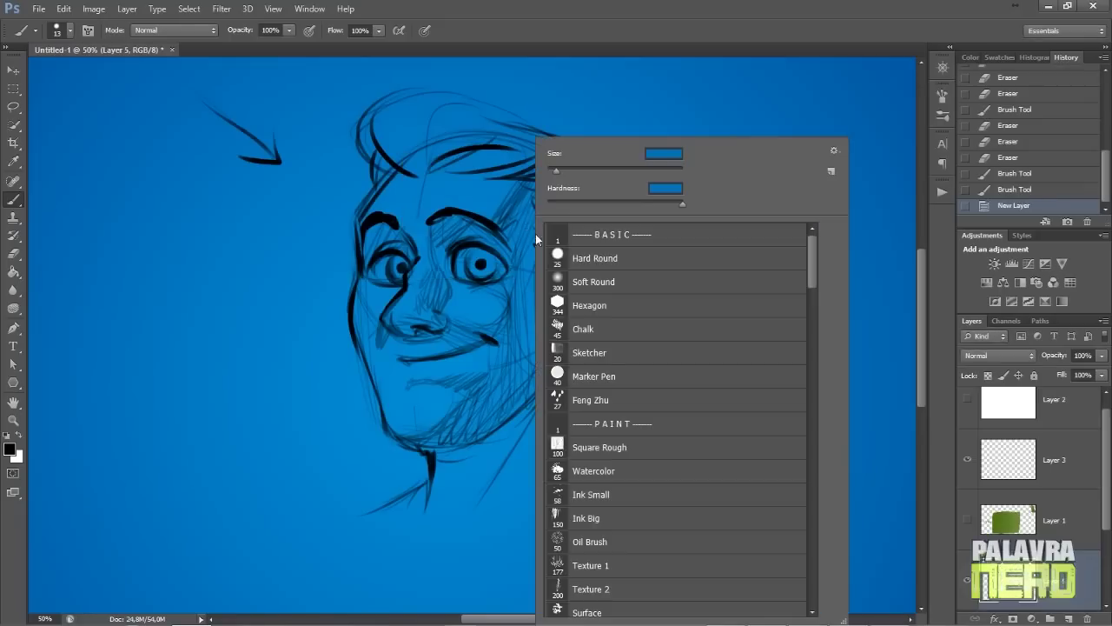
{"action": "left_click_drag", "start_coordinate": [576, 169], "coordinate": [600, 170]}
{"action": "key", "text": "Return"}
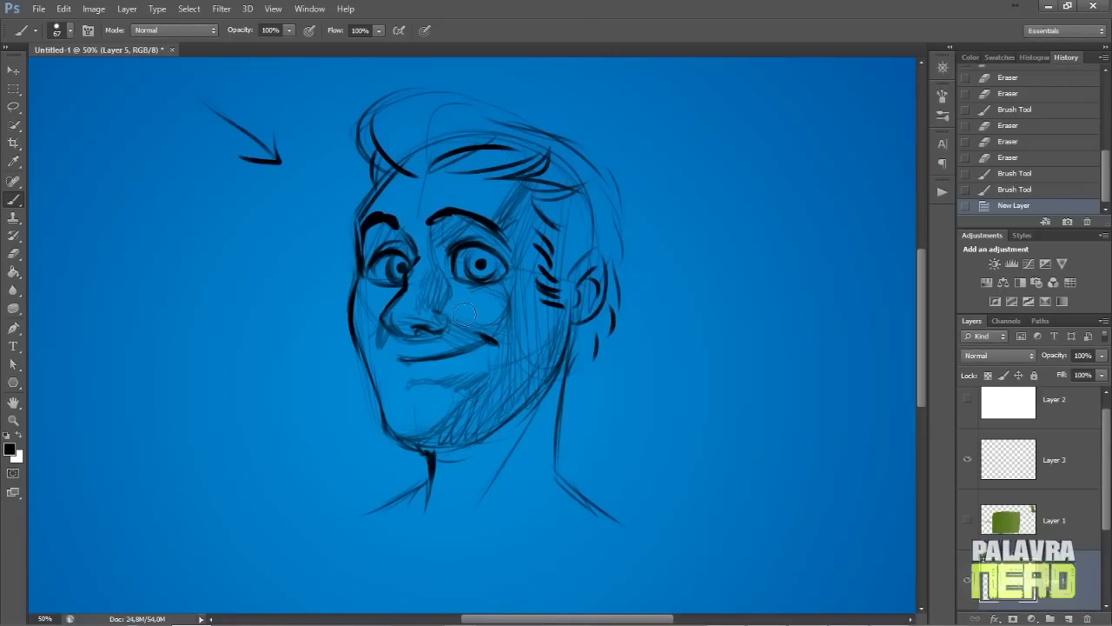
{"action": "scroll", "coordinate": [1052, 442], "scroll_direction": "down", "scroll_amount": 2}
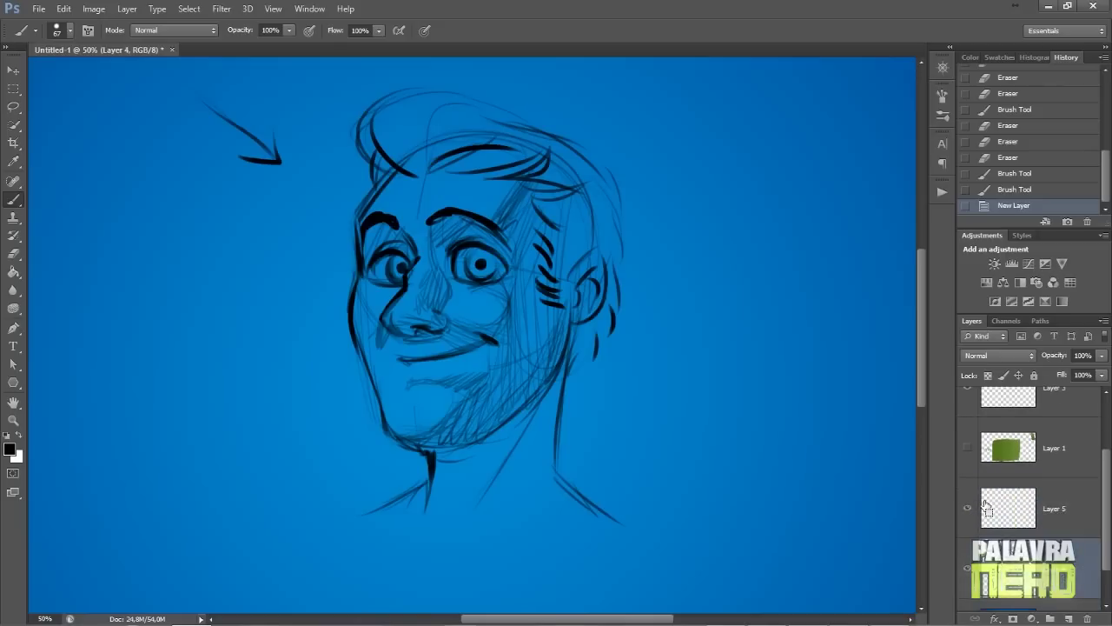
{"action": "key", "text": "ctrl+u"}
{"action": "left_click", "coordinate": [995, 384]}
{"action": "left_click_drag", "start_coordinate": [847, 372], "coordinate": [866, 338]}
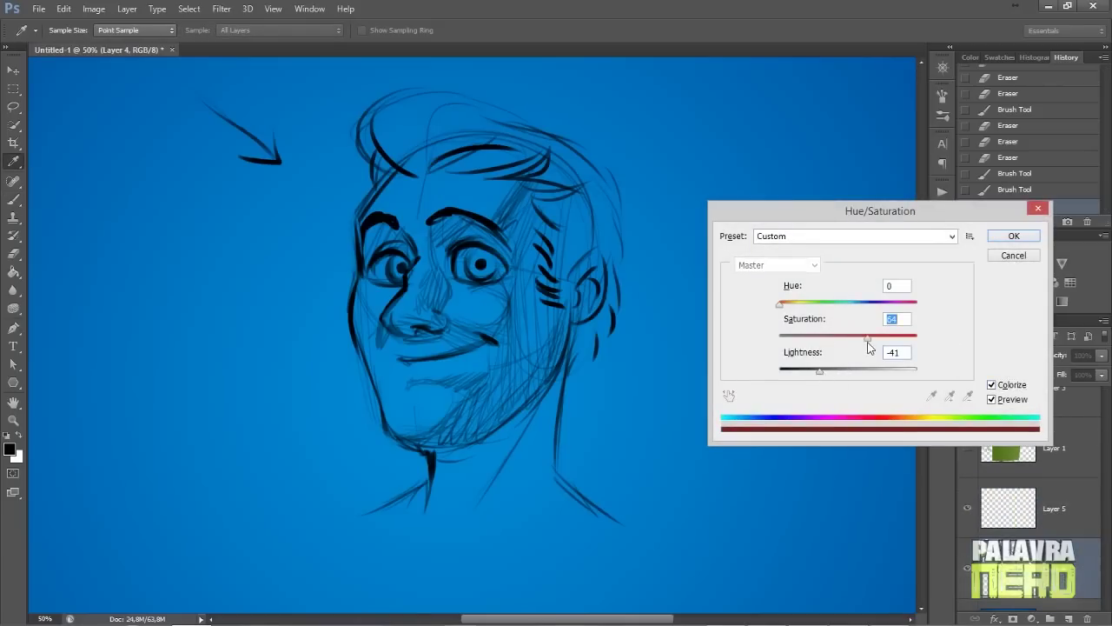
{"action": "key", "text": "Tab"}
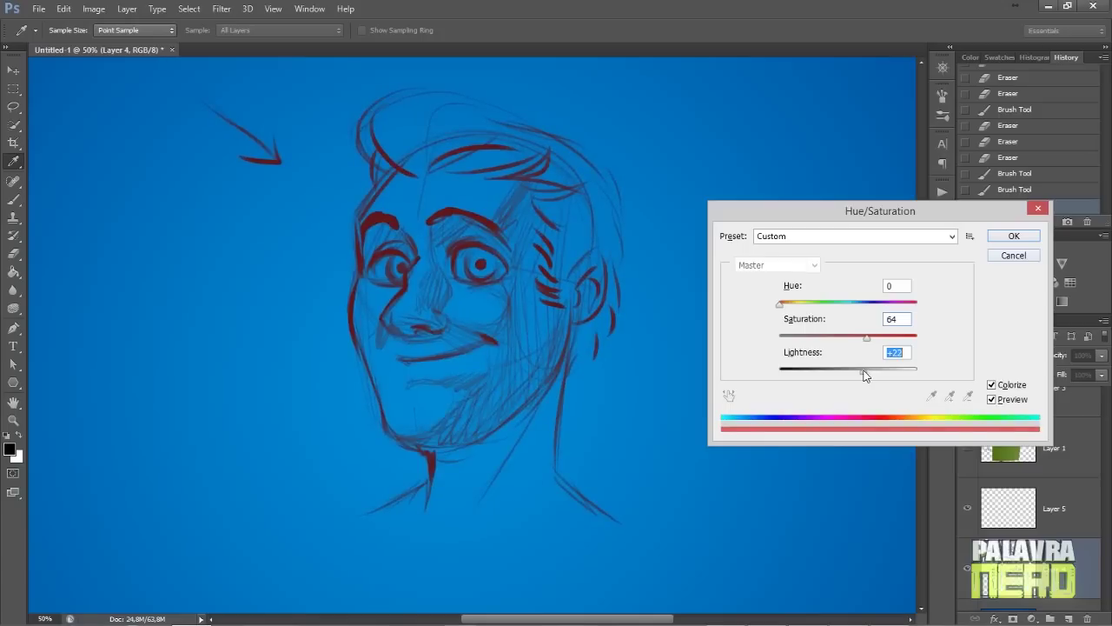
{"action": "left_click", "coordinate": [993, 258]}
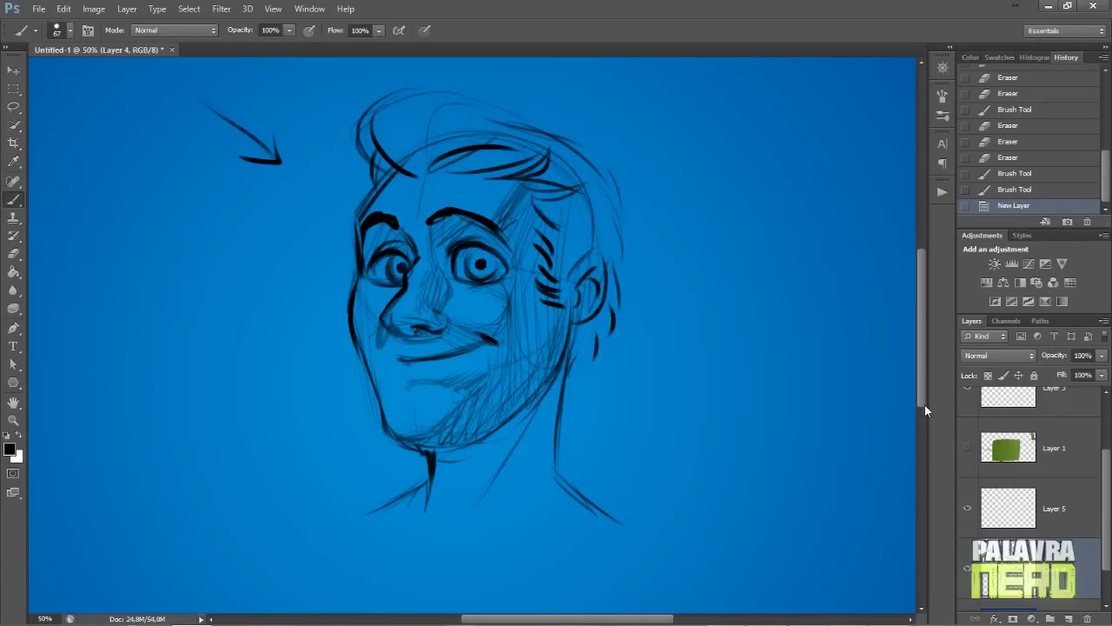
Colorize the sketch layer dark blue using Hue/Saturation with hue 229, saturation 73 and lightness +22
{"action": "key", "text": "ctrl+u"}
{"action": "left_click", "coordinate": [991, 385]}
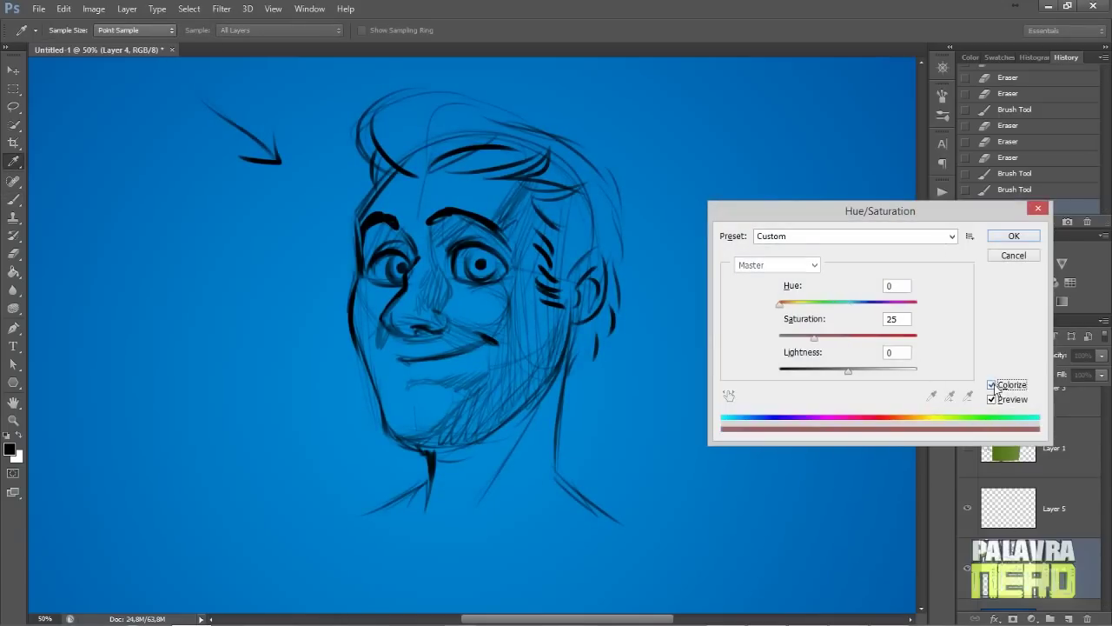
{"action": "left_click_drag", "start_coordinate": [815, 338], "coordinate": [807, 337]}
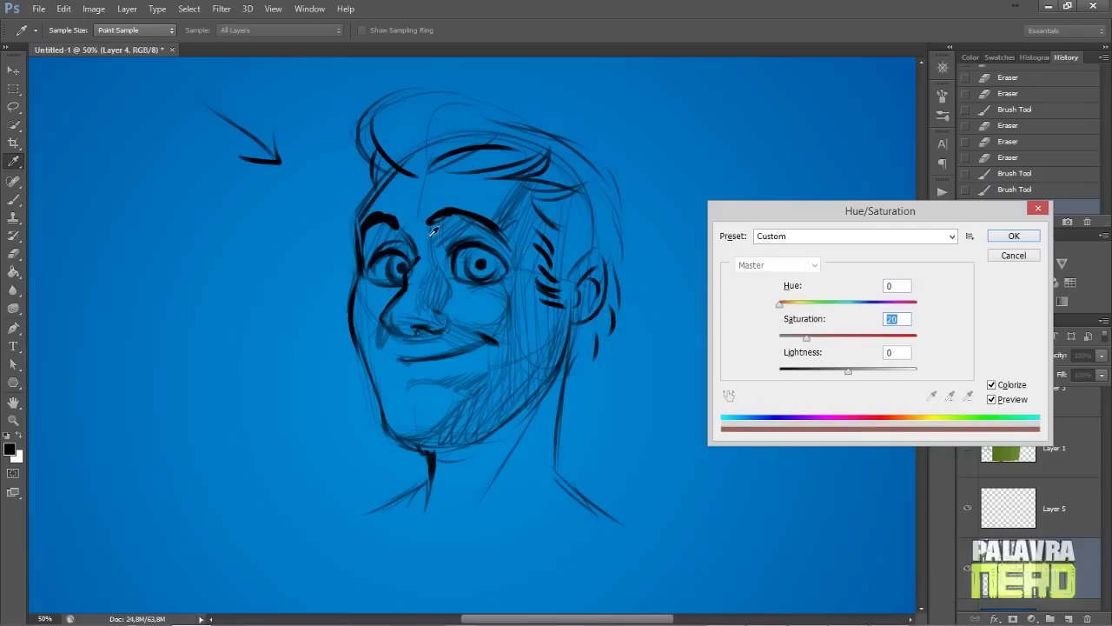
{"action": "left_click_drag", "start_coordinate": [848, 376], "coordinate": [883, 375]}
{"action": "mouse_move", "coordinate": [781, 304]}
{"action": "left_mouse_down"}
{"action": "mouse_move", "coordinate": [864, 317]}
{"action": "mouse_move", "coordinate": [844, 318]}
{"action": "mouse_move", "coordinate": [802, 318]}
{"action": "mouse_move", "coordinate": [867, 306]}
{"action": "left_mouse_up"}
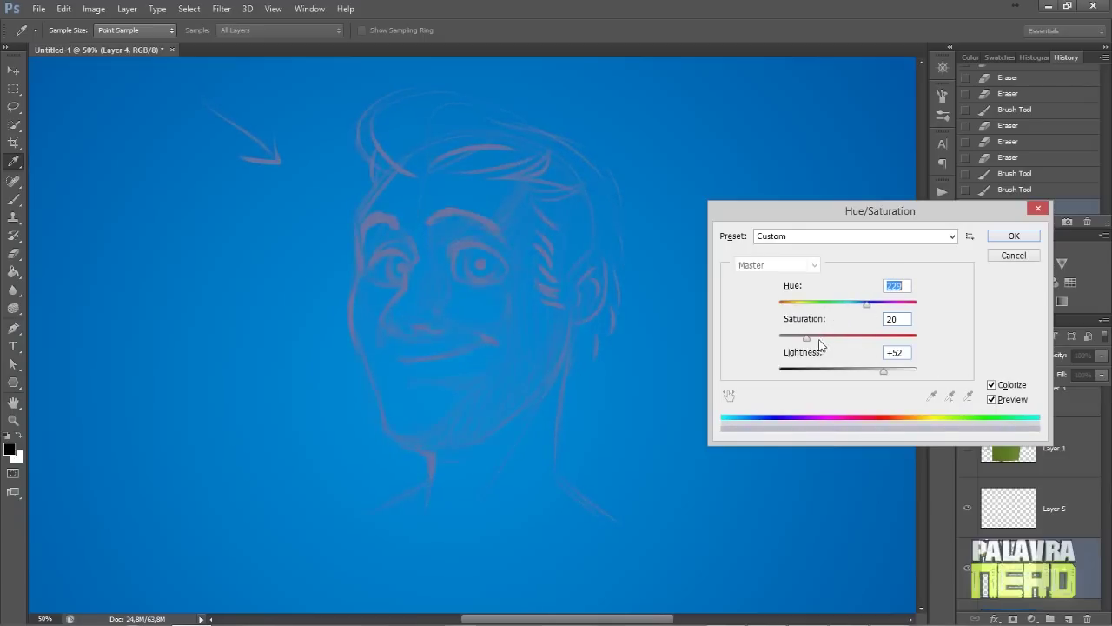
{"action": "mouse_move", "coordinate": [806, 337]}
{"action": "left_mouse_down"}
{"action": "mouse_move", "coordinate": [880, 339]}
{"action": "mouse_move", "coordinate": [862, 371]}
{"action": "left_mouse_up"}
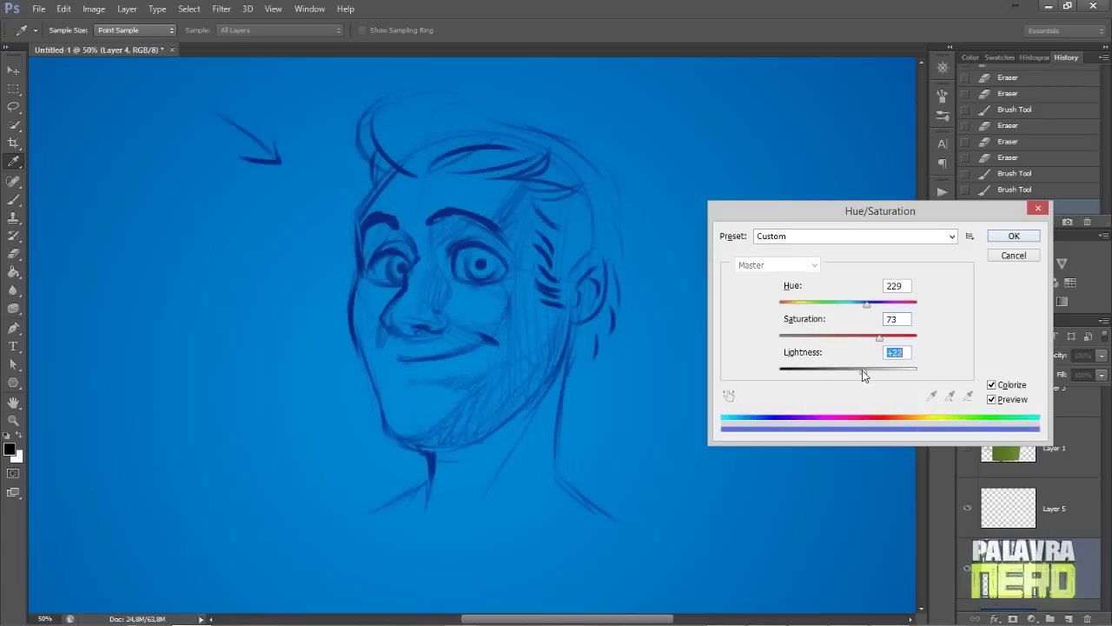
{"action": "key", "text": "Return"}
Set the brush size to 99 px and add a new layer for the shadows
{"action": "key", "text": "b"}
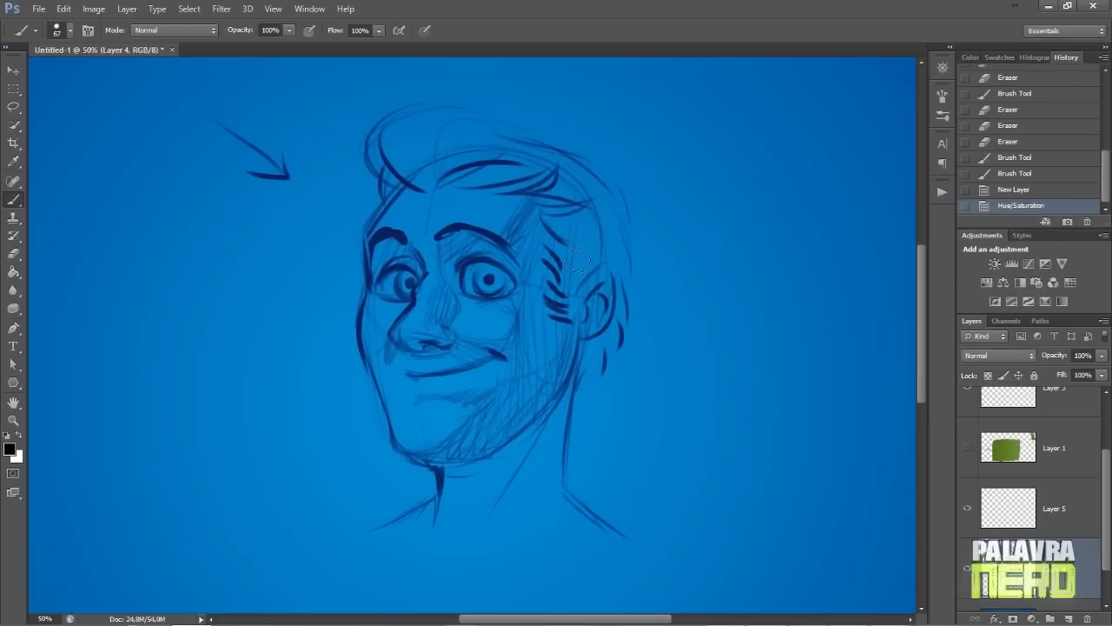
{"action": "right_click", "coordinate": [654, 174]}
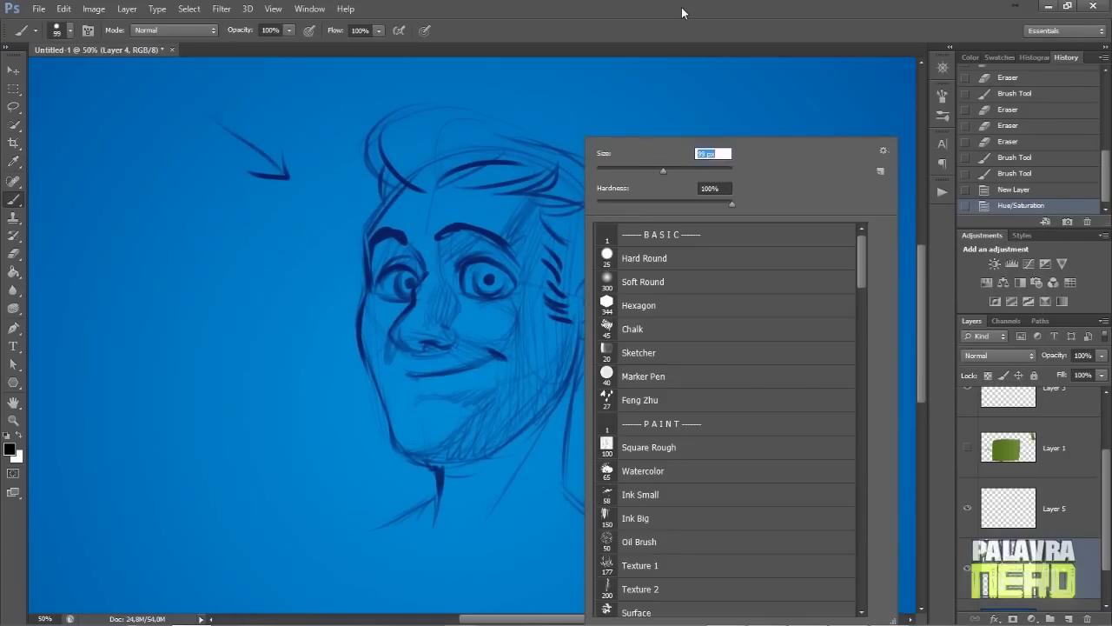
{"action": "type", "text": "99"}
{"action": "key", "text": "Return"}
{"action": "key", "text": "ctrl+shift+n"}
{"action": "key", "text": "Return"}
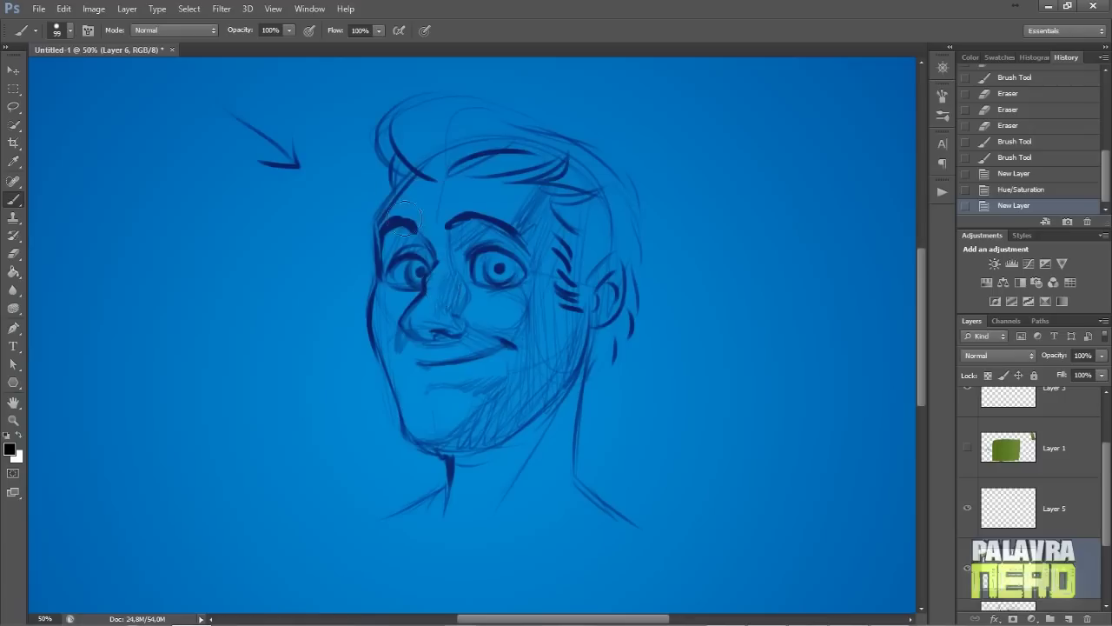
Sample a blue from the sketch's temple shading, and paint shadow over the temple, cheek, jaw, neck and shoulder
{"action": "left_click", "coordinate": [539, 205], "text": "alt"}
{"action": "mouse_move", "coordinate": [542, 214]}
{"action": "left_mouse_down"}
{"action": "mouse_move", "coordinate": [546, 233]}
{"action": "mouse_move", "coordinate": [526, 228]}
{"action": "left_mouse_up"}
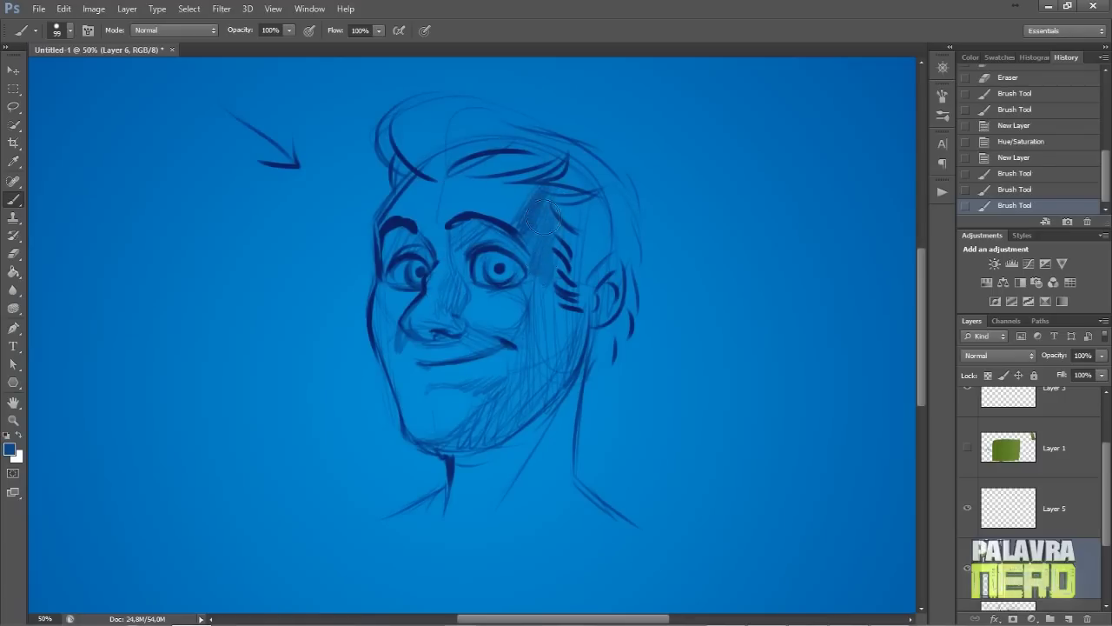
{"action": "left_click", "coordinate": [536, 208], "text": "alt"}
{"action": "left_click_drag", "start_coordinate": [544, 198], "coordinate": [533, 247]}
{"action": "mouse_move", "coordinate": [541, 224]}
{"action": "left_mouse_down"}
{"action": "mouse_move", "coordinate": [540, 417]}
{"action": "mouse_move", "coordinate": [491, 442]}
{"action": "mouse_move", "coordinate": [530, 415]}
{"action": "left_mouse_up"}
{"action": "mouse_move", "coordinate": [522, 454]}
{"action": "left_mouse_down"}
{"action": "mouse_move", "coordinate": [461, 454]}
{"action": "mouse_move", "coordinate": [512, 465]}
{"action": "mouse_move", "coordinate": [522, 513]}
{"action": "mouse_move", "coordinate": [557, 477]}
{"action": "mouse_move", "coordinate": [544, 516]}
{"action": "mouse_move", "coordinate": [627, 525]}
{"action": "left_mouse_up"}
Paint blue shadow into both eye sockets and around the near eye
{"action": "left_click_drag", "start_coordinate": [452, 263], "coordinate": [503, 221]}
{"action": "left_click_drag", "start_coordinate": [422, 265], "coordinate": [424, 295]}
{"action": "left_click_drag", "start_coordinate": [495, 271], "coordinate": [502, 287]}
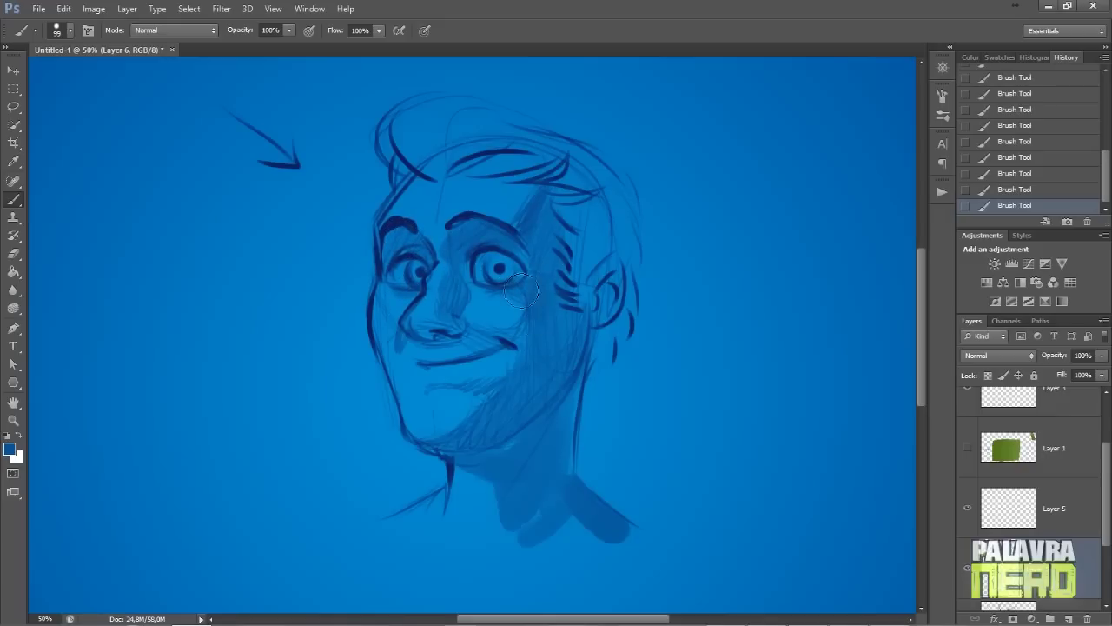
Paint blue shadow beneath the nose and below the lower lip, blending it toward the chin
{"action": "left_click_drag", "start_coordinate": [492, 344], "coordinate": [441, 338]}
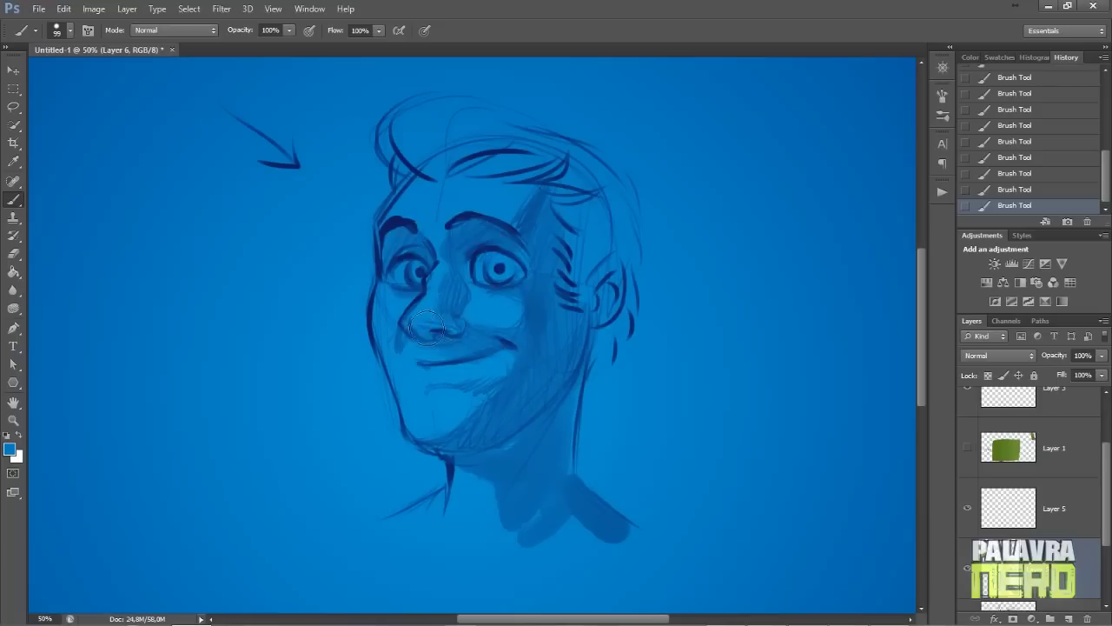
{"action": "mouse_move", "coordinate": [430, 333]}
{"action": "left_mouse_down"}
{"action": "mouse_move", "coordinate": [395, 334]}
{"action": "mouse_move", "coordinate": [460, 335]}
{"action": "left_mouse_up"}
{"action": "key", "text": "ctrl+z"}
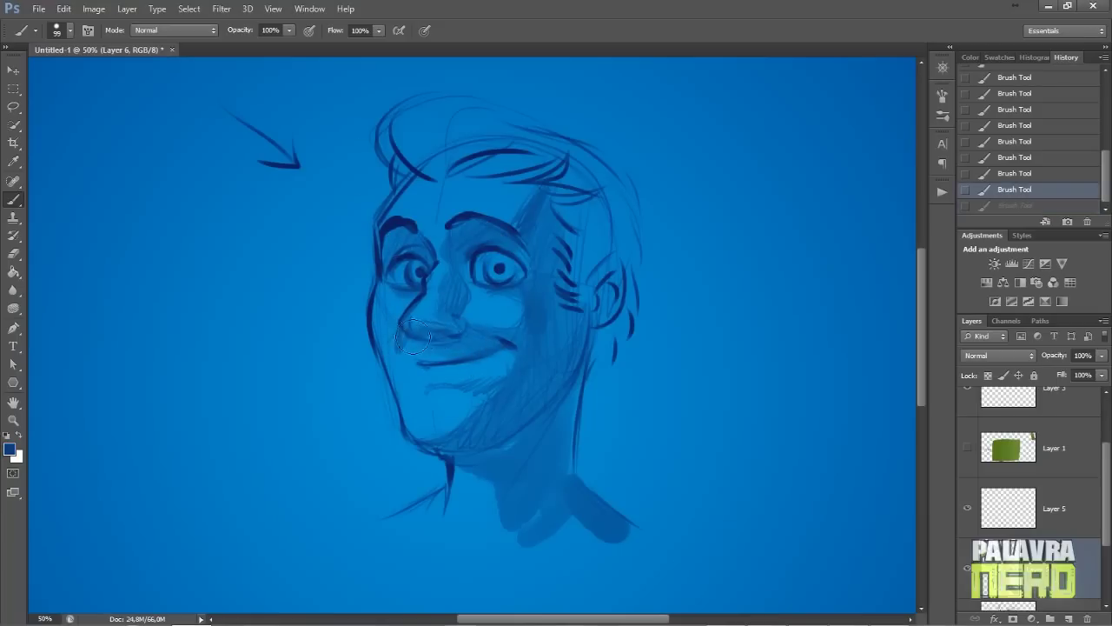
{"action": "left_click", "coordinate": [419, 336]}
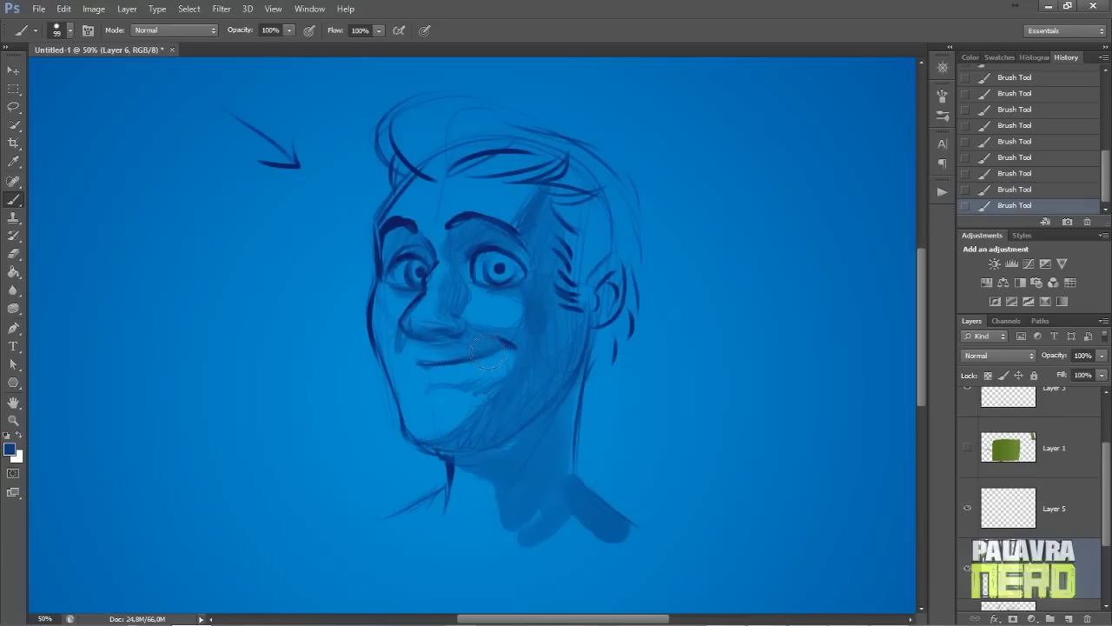
{"action": "mouse_move", "coordinate": [488, 392]}
{"action": "left_mouse_down"}
{"action": "mouse_move", "coordinate": [442, 386]}
{"action": "mouse_move", "coordinate": [457, 392]}
{"action": "left_mouse_up"}
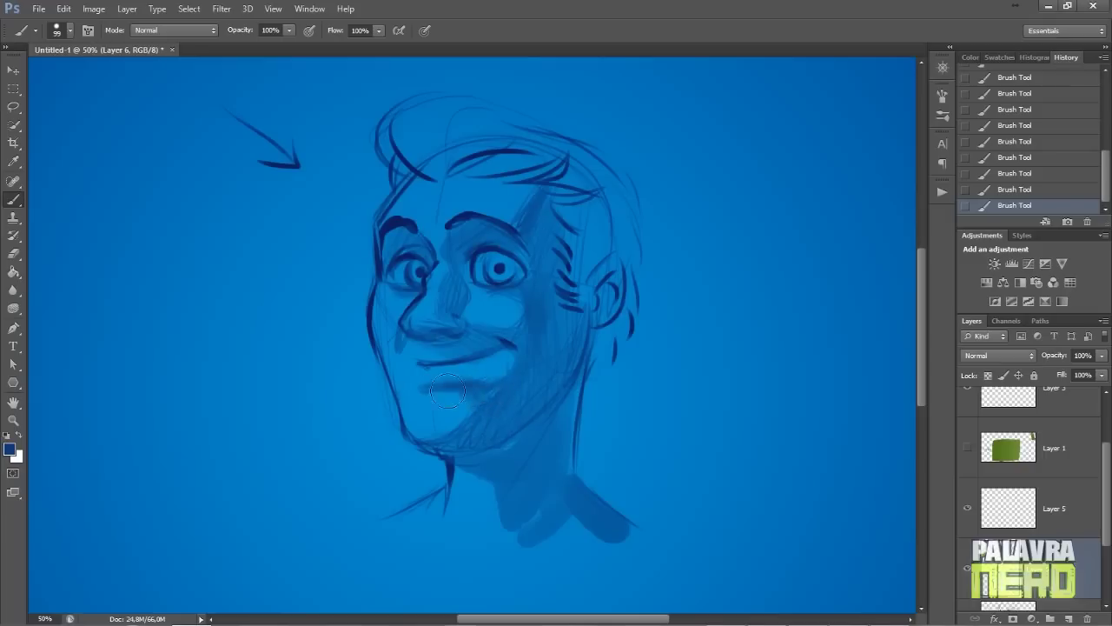
{"action": "left_click", "coordinate": [476, 401], "text": "alt"}
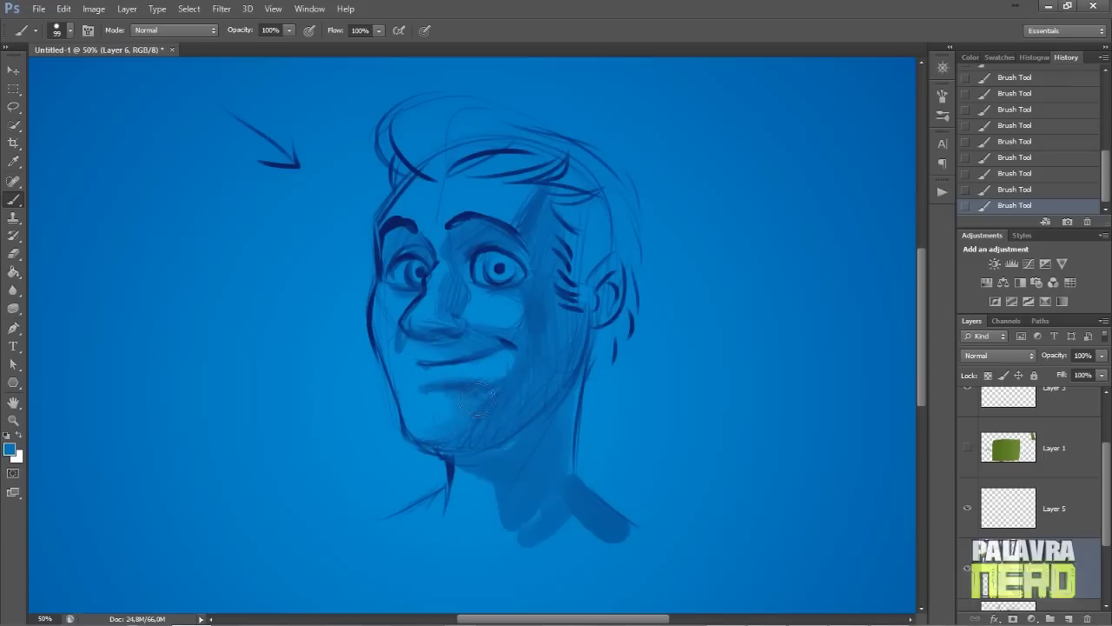
{"action": "left_click_drag", "start_coordinate": [469, 385], "coordinate": [447, 387]}
Sample blues from the face, and blend the shading on the near cheek, the side of the nose and the near brow
{"action": "left_click", "coordinate": [501, 315], "text": "alt"}
{"action": "left_click", "coordinate": [458, 308], "text": "alt"}
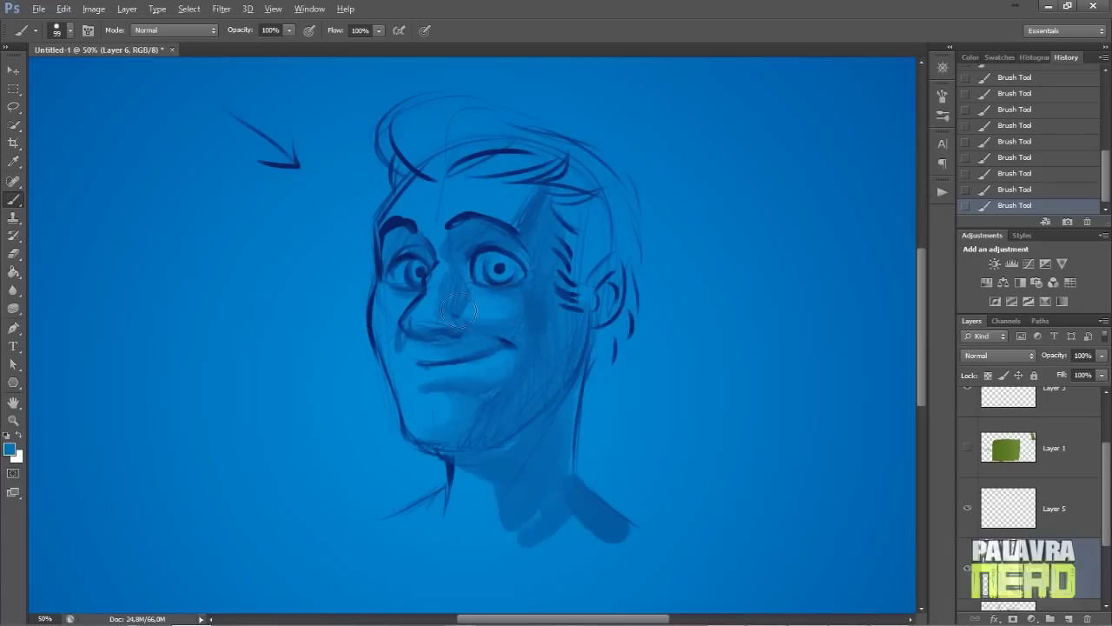
{"action": "left_click", "coordinate": [478, 245], "text": "alt"}
{"action": "mouse_move", "coordinate": [484, 232]}
{"action": "left_mouse_down"}
{"action": "mouse_move", "coordinate": [465, 251]}
{"action": "mouse_move", "coordinate": [461, 232]}
{"action": "mouse_move", "coordinate": [508, 241]}
{"action": "left_mouse_up"}
{"action": "left_click", "coordinate": [475, 228], "text": "alt"}
{"action": "key", "text": "ctrl+alt+z"}
{"action": "key", "text": "ctrl+alt+z"}
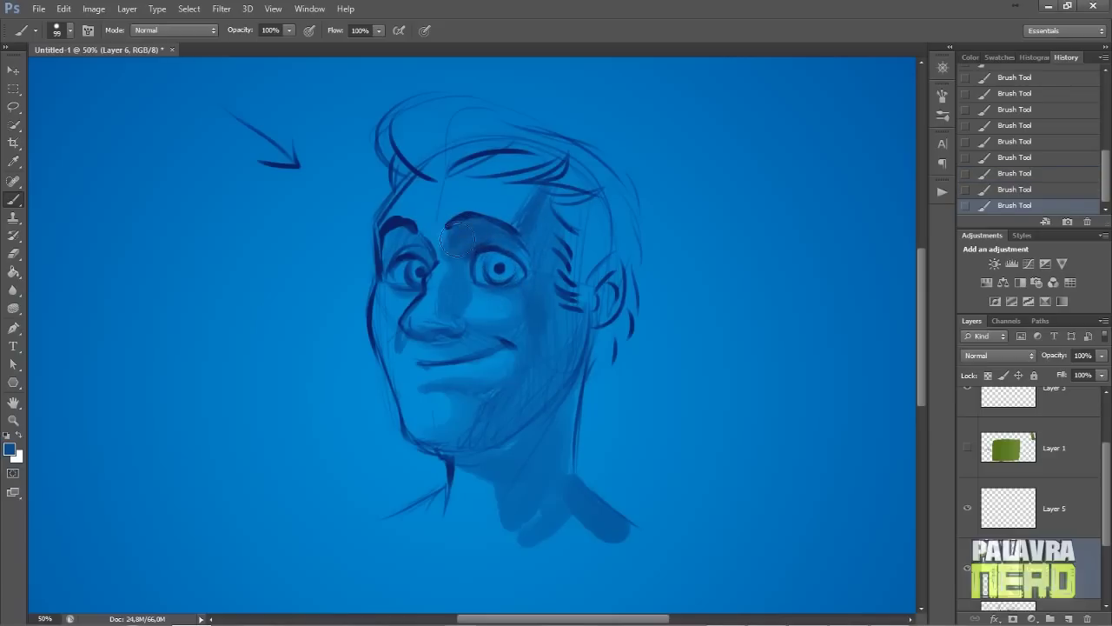
Sample darker blues from the face, and smooth the shadow down the temple, cheek and jaw
{"action": "left_click", "coordinate": [524, 201], "text": "alt"}
{"action": "left_click_drag", "start_coordinate": [526, 211], "coordinate": [531, 186]}
{"action": "mouse_move", "coordinate": [550, 239]}
{"action": "left_mouse_down"}
{"action": "mouse_move", "coordinate": [547, 297]}
{"action": "mouse_move", "coordinate": [532, 314]}
{"action": "left_mouse_up"}
{"action": "left_click", "coordinate": [537, 289], "text": "alt"}
{"action": "left_click", "coordinate": [526, 313], "text": "alt"}
{"action": "left_click", "coordinate": [569, 284], "text": "alt"}
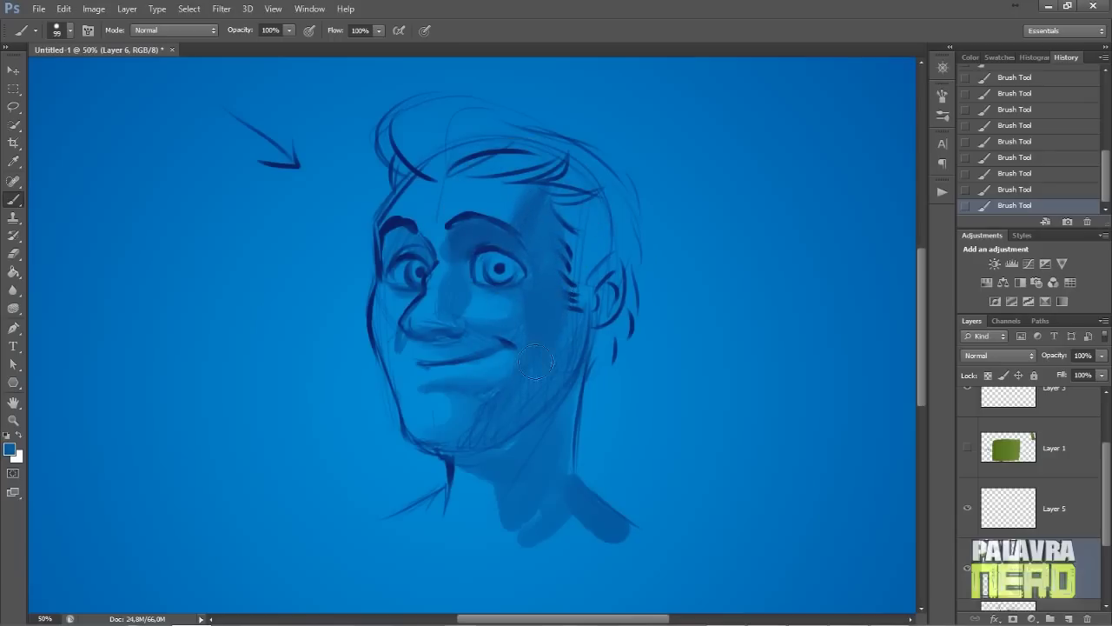
{"action": "left_click", "coordinate": [574, 289], "text": "alt"}
{"action": "left_click", "coordinate": [548, 325], "text": "alt"}
{"action": "left_click_drag", "start_coordinate": [550, 311], "coordinate": [539, 341]}
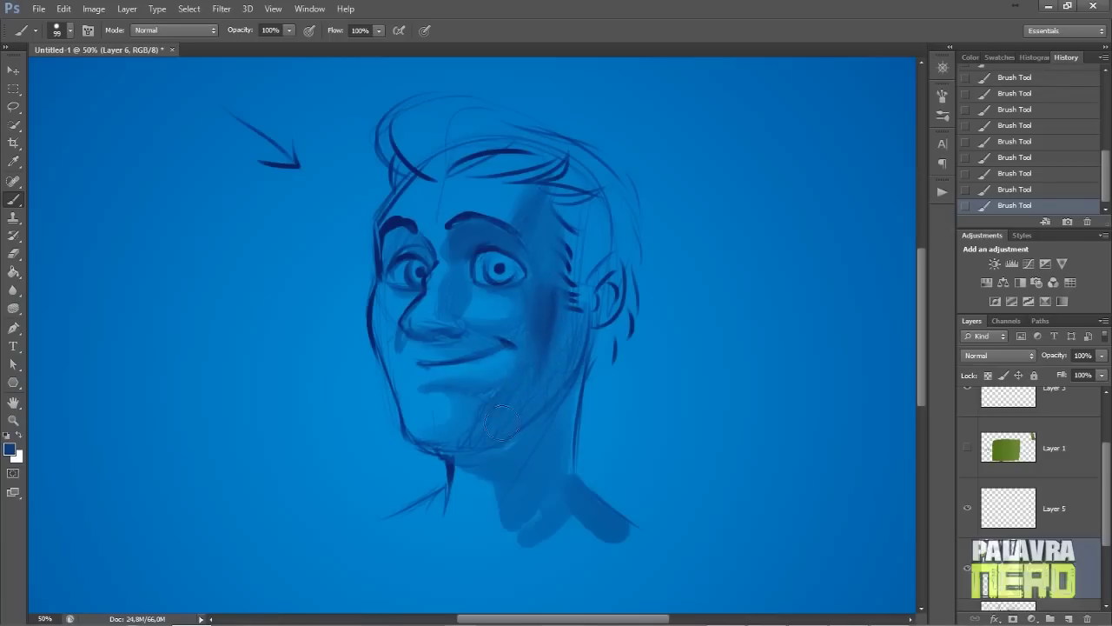
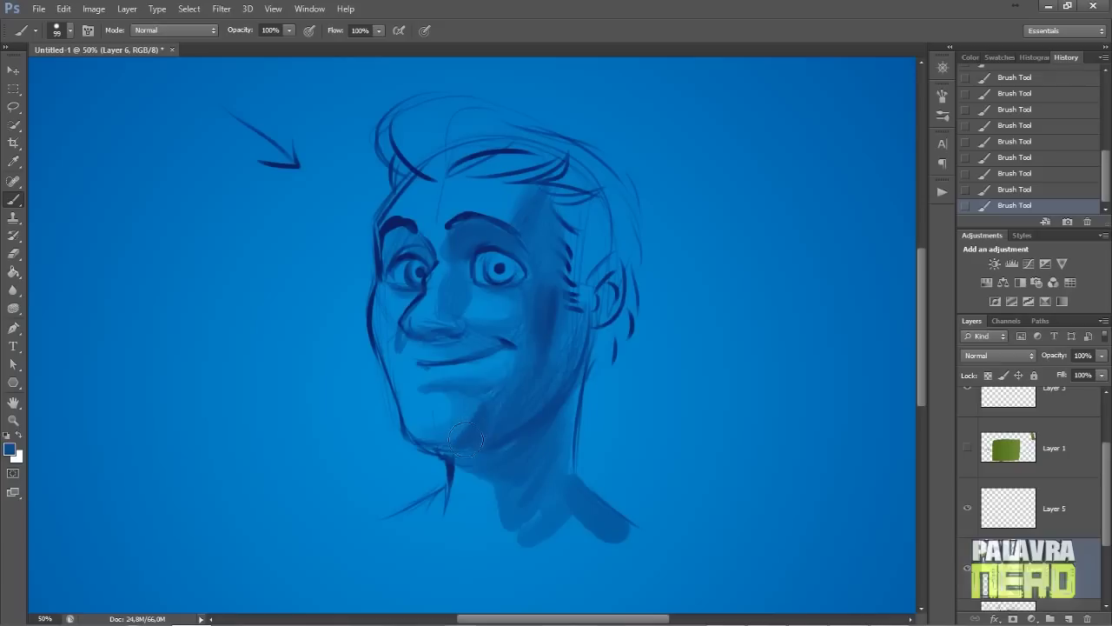
Pick a light cyan (41d5eb) as the foreground color and paint a highlight on the chin
{"action": "left_click", "coordinate": [10, 449]}
{"action": "left_click", "coordinate": [529, 350]}
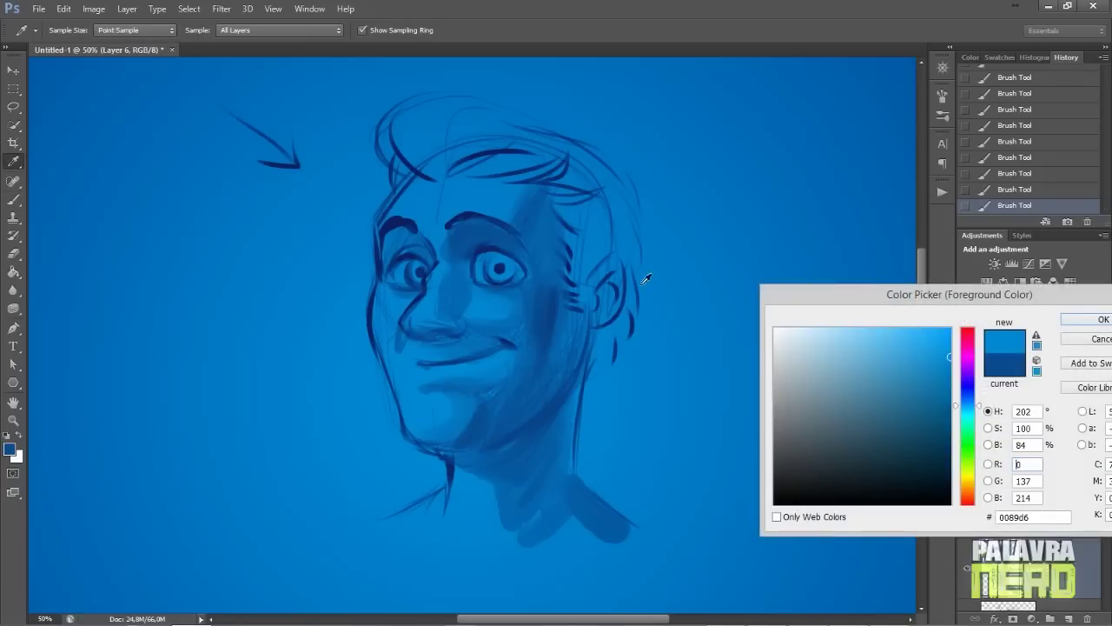
{"action": "left_click_drag", "start_coordinate": [907, 364], "coordinate": [902, 342]}
{"action": "left_click_drag", "start_coordinate": [978, 405], "coordinate": [978, 413]}
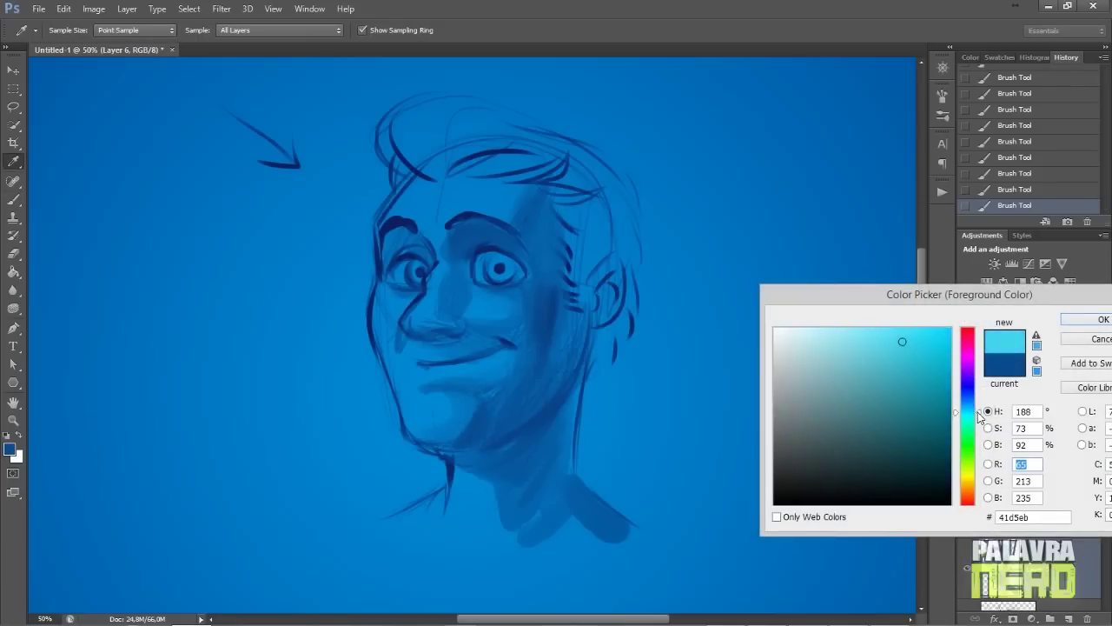
{"action": "left_click", "coordinate": [1080, 321]}
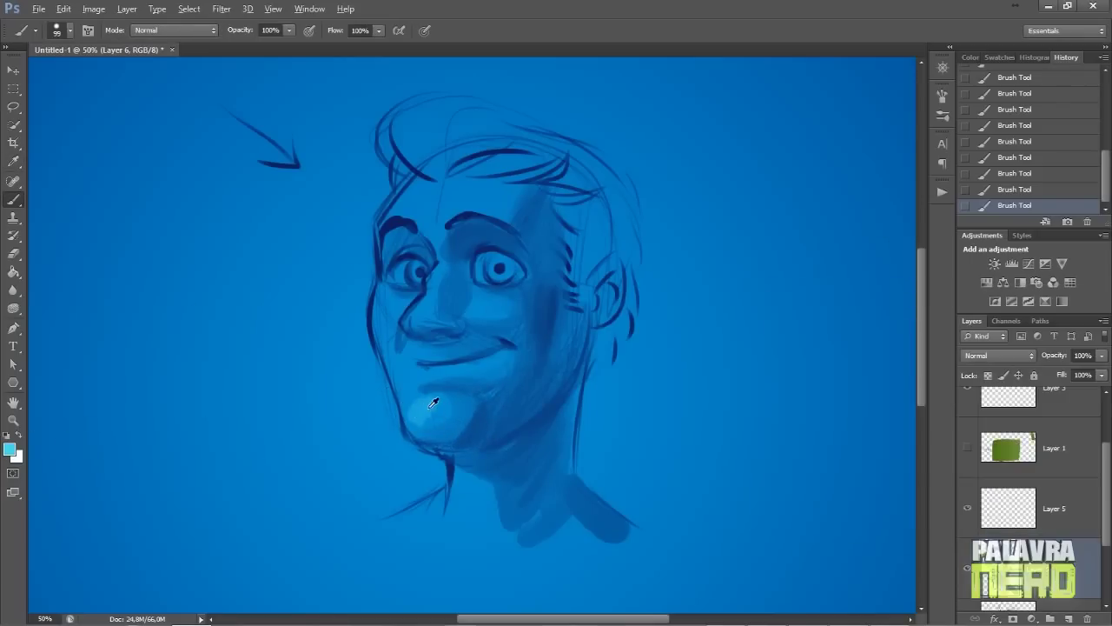
{"action": "left_click_drag", "start_coordinate": [434, 424], "coordinate": [429, 404]}
Reduce the brush to 60 px and paint light blue on the nose, forehead and far cheek
{"action": "right_click", "coordinate": [487, 313]}
{"action": "left_click_drag", "start_coordinate": [543, 155], "coordinate": [509, 156]}
{"action": "key", "text": "Return"}
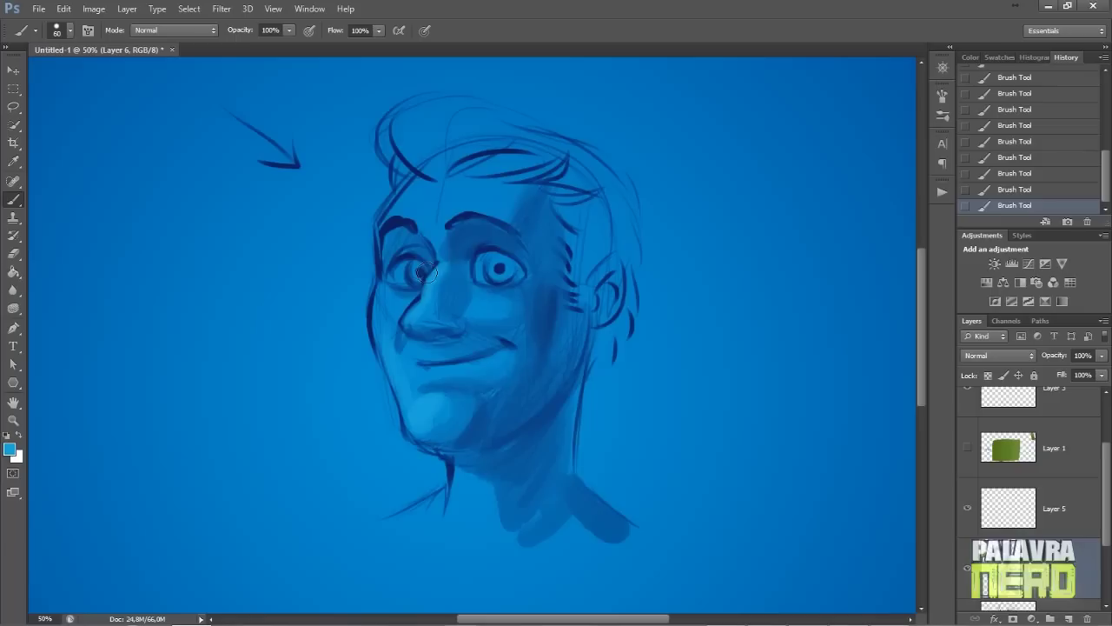
{"action": "mouse_move", "coordinate": [406, 209]}
{"action": "left_mouse_down"}
{"action": "mouse_move", "coordinate": [433, 190]}
{"action": "mouse_move", "coordinate": [439, 213]}
{"action": "left_mouse_up"}
{"action": "mouse_move", "coordinate": [383, 339]}
{"action": "left_mouse_down"}
{"action": "mouse_move", "coordinate": [382, 307]}
{"action": "mouse_move", "coordinate": [391, 312]}
{"action": "left_mouse_up"}
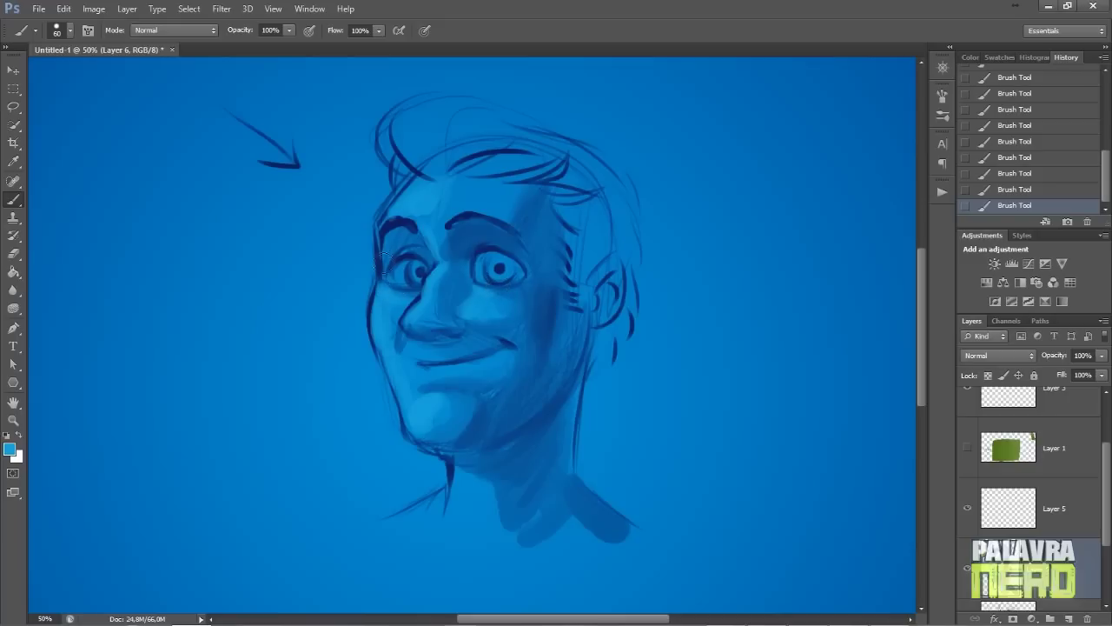
Reduce the brush to 35 px and paint light blue along the far edge of the forehead and cheek
{"action": "right_click", "coordinate": [456, 152]}
{"action": "left_click_drag", "start_coordinate": [492, 169], "coordinate": [483, 170]}
{"action": "key", "text": "Return"}
{"action": "mouse_move", "coordinate": [395, 207]}
{"action": "left_mouse_down"}
{"action": "mouse_move", "coordinate": [386, 200]}
{"action": "mouse_move", "coordinate": [372, 324]}
{"action": "left_mouse_up"}
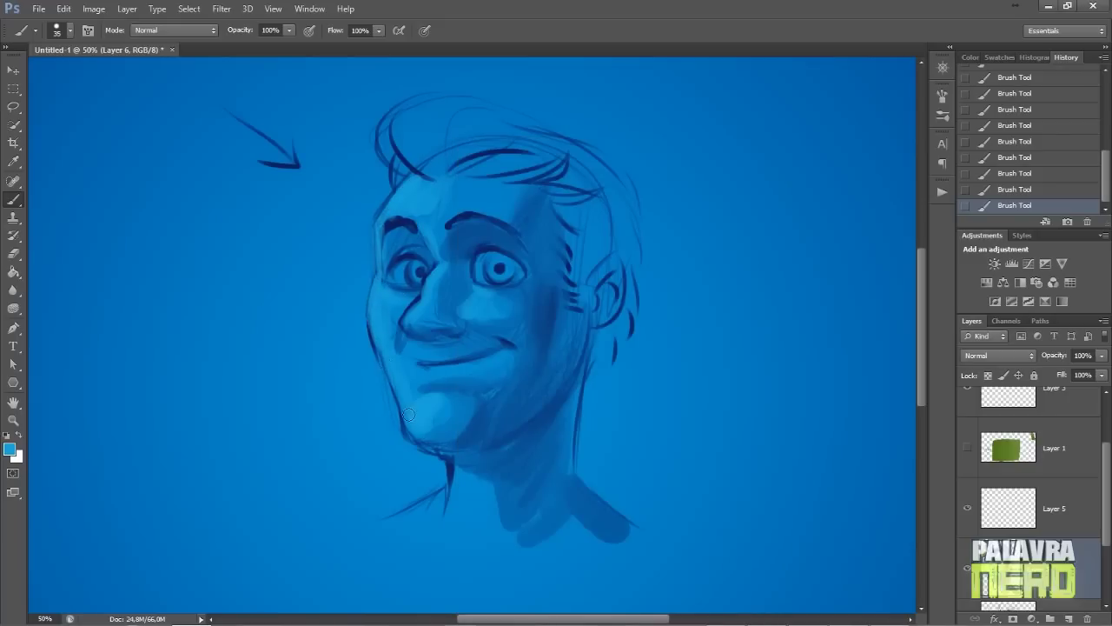
Enlarge the brush to 112 px and fill in the quiff, top and side of the hair with dark blue
{"action": "right_click", "coordinate": [626, 155]}
{"action": "left_click_drag", "start_coordinate": [657, 172], "coordinate": [674, 172]}
{"action": "key", "text": "Return"}
{"action": "mouse_move", "coordinate": [408, 152]}
{"action": "left_mouse_down"}
{"action": "mouse_move", "coordinate": [417, 126]}
{"action": "mouse_move", "coordinate": [460, 121]}
{"action": "mouse_move", "coordinate": [538, 143]}
{"action": "left_mouse_up"}
{"action": "mouse_move", "coordinate": [459, 117]}
{"action": "left_mouse_down"}
{"action": "mouse_move", "coordinate": [400, 161]}
{"action": "mouse_move", "coordinate": [547, 178]}
{"action": "mouse_move", "coordinate": [582, 152]}
{"action": "mouse_move", "coordinate": [586, 296]}
{"action": "mouse_move", "coordinate": [621, 226]}
{"action": "mouse_move", "coordinate": [604, 354]}
{"action": "mouse_move", "coordinate": [609, 286]}
{"action": "mouse_move", "coordinate": [604, 334]}
{"action": "left_mouse_up"}
{"action": "left_click", "coordinate": [554, 330], "text": "alt"}
{"action": "left_click", "coordinate": [552, 316], "text": "alt"}
{"action": "left_click", "coordinate": [542, 288], "text": "alt"}
{"action": "left_click", "coordinate": [449, 158], "text": "alt"}
{"action": "left_click_drag", "start_coordinate": [450, 161], "coordinate": [422, 181]}
{"action": "left_click_drag", "start_coordinate": [468, 126], "coordinate": [526, 103]}
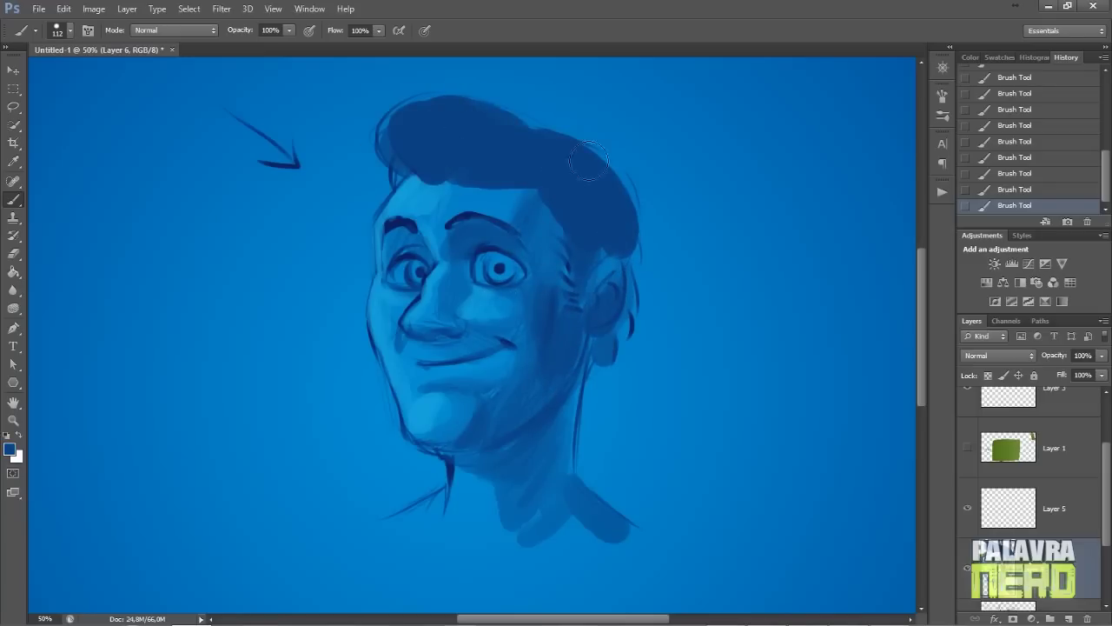
Sample a lighter blue, set the brush to 33 px, and paint hair strands across the quiff and top
{"action": "left_click", "coordinate": [475, 196], "text": "alt"}
{"action": "right_click", "coordinate": [504, 174]}
{"action": "left_click_drag", "start_coordinate": [588, 162], "coordinate": [534, 161]}
{"action": "left_click", "coordinate": [404, 153]}
{"action": "mouse_move", "coordinate": [404, 153]}
{"action": "left_mouse_down"}
{"action": "mouse_move", "coordinate": [396, 118]}
{"action": "mouse_move", "coordinate": [438, 102]}
{"action": "mouse_move", "coordinate": [486, 106]}
{"action": "left_mouse_up"}
{"action": "mouse_move", "coordinate": [565, 113]}
{"action": "left_mouse_down"}
{"action": "mouse_move", "coordinate": [444, 151]}
{"action": "mouse_move", "coordinate": [556, 138]}
{"action": "mouse_move", "coordinate": [589, 155]}
{"action": "left_mouse_up"}
Paint the irises of both eyes dark blue, and shape the ear with blue strokes
{"action": "left_click", "coordinate": [502, 266], "text": "alt"}
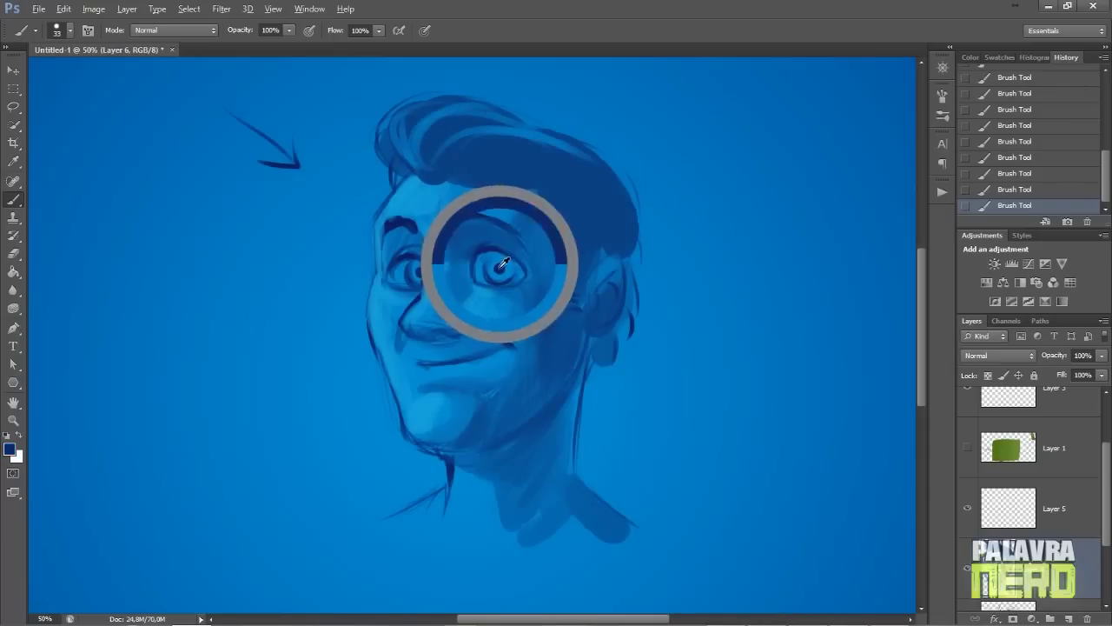
{"action": "mouse_move", "coordinate": [499, 268]}
{"action": "left_mouse_down"}
{"action": "mouse_move", "coordinate": [503, 258]}
{"action": "mouse_move", "coordinate": [497, 270]}
{"action": "left_mouse_up"}
{"action": "mouse_move", "coordinate": [417, 269]}
{"action": "left_mouse_down"}
{"action": "mouse_move", "coordinate": [426, 280]}
{"action": "mouse_move", "coordinate": [406, 266]}
{"action": "left_mouse_up"}
{"action": "left_click", "coordinate": [481, 297], "text": "alt"}
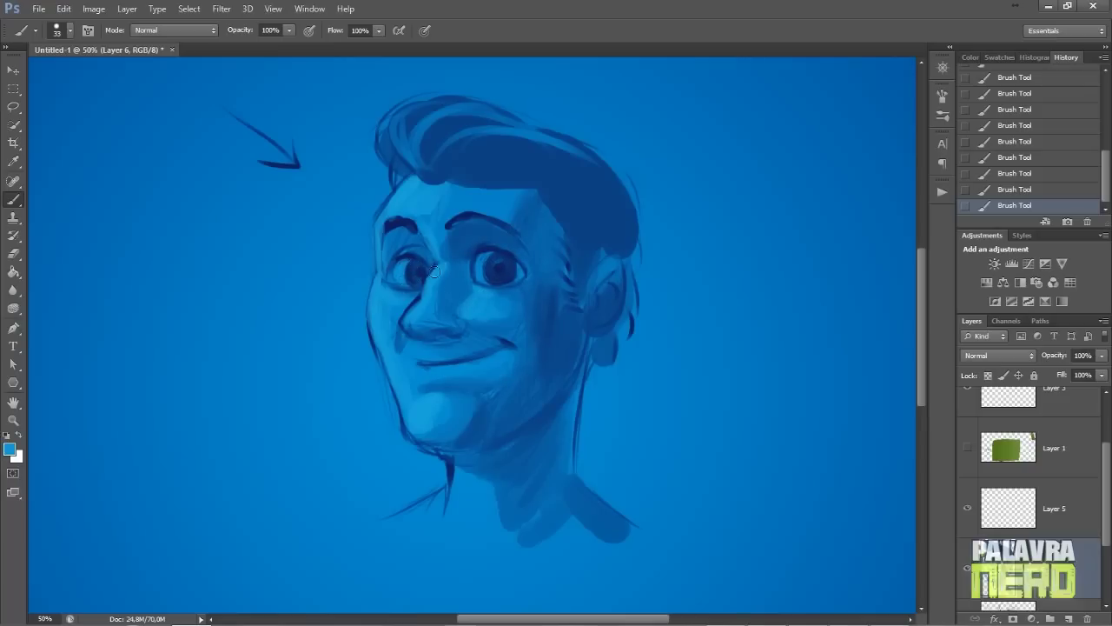
{"action": "left_click", "coordinate": [503, 272], "text": "alt"}
{"action": "mouse_move", "coordinate": [614, 267]}
{"action": "left_mouse_down"}
{"action": "mouse_move", "coordinate": [620, 318]}
{"action": "mouse_move", "coordinate": [590, 312]}
{"action": "left_mouse_up"}
Sample blues from the jaw and chin, and paint the neck's shaded side, its lit side and both shoulders
{"action": "left_click", "coordinate": [531, 436], "text": "alt"}
{"action": "left_click_drag", "start_coordinate": [563, 401], "coordinate": [573, 483]}
{"action": "left_click_drag", "start_coordinate": [578, 384], "coordinate": [573, 521]}
{"action": "left_click_drag", "start_coordinate": [578, 461], "coordinate": [580, 500]}
{"action": "left_click_drag", "start_coordinate": [635, 525], "coordinate": [584, 477]}
{"action": "left_click", "coordinate": [441, 434], "text": "alt"}
{"action": "mouse_move", "coordinate": [453, 470]}
{"action": "left_mouse_down"}
{"action": "mouse_move", "coordinate": [476, 512]}
{"action": "mouse_move", "coordinate": [405, 516]}
{"action": "left_mouse_up"}
Paint sampled blue over the sketch lines on the far cheek beside the nose
{"action": "left_click_drag", "start_coordinate": [403, 326], "coordinate": [406, 311]}
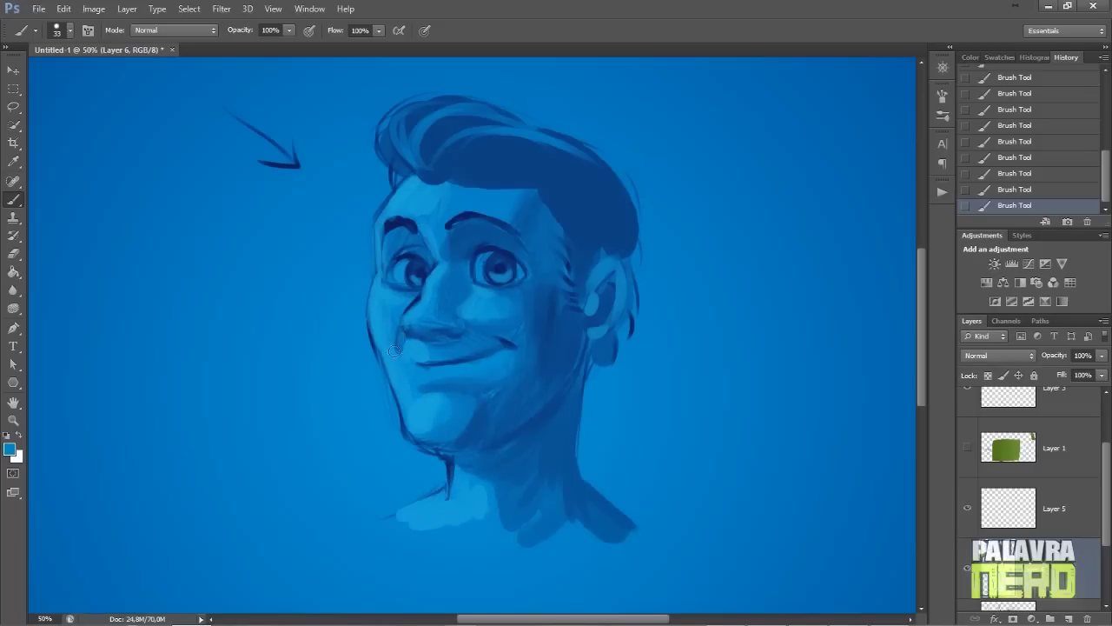
{"action": "left_click", "coordinate": [413, 305], "text": "alt"}
{"action": "left_click_drag", "start_coordinate": [401, 313], "coordinate": [400, 348]}
Set the brush to 17 px, and redraw the smile line and refine the eyes with dark blue
{"action": "right_click", "coordinate": [492, 296]}
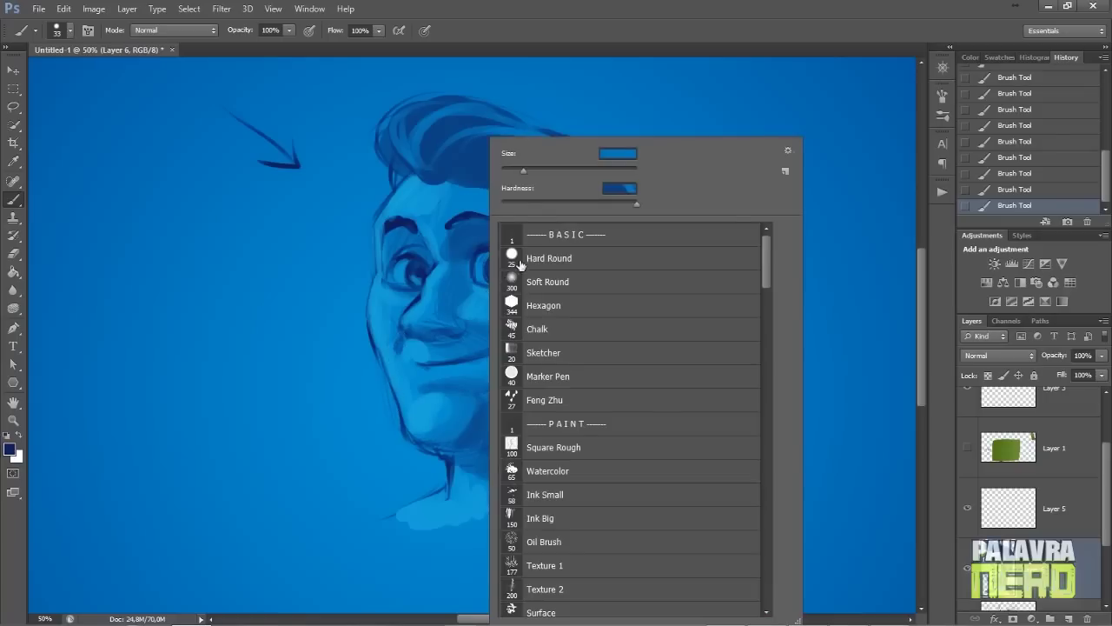
{"action": "key", "text": "Return"}
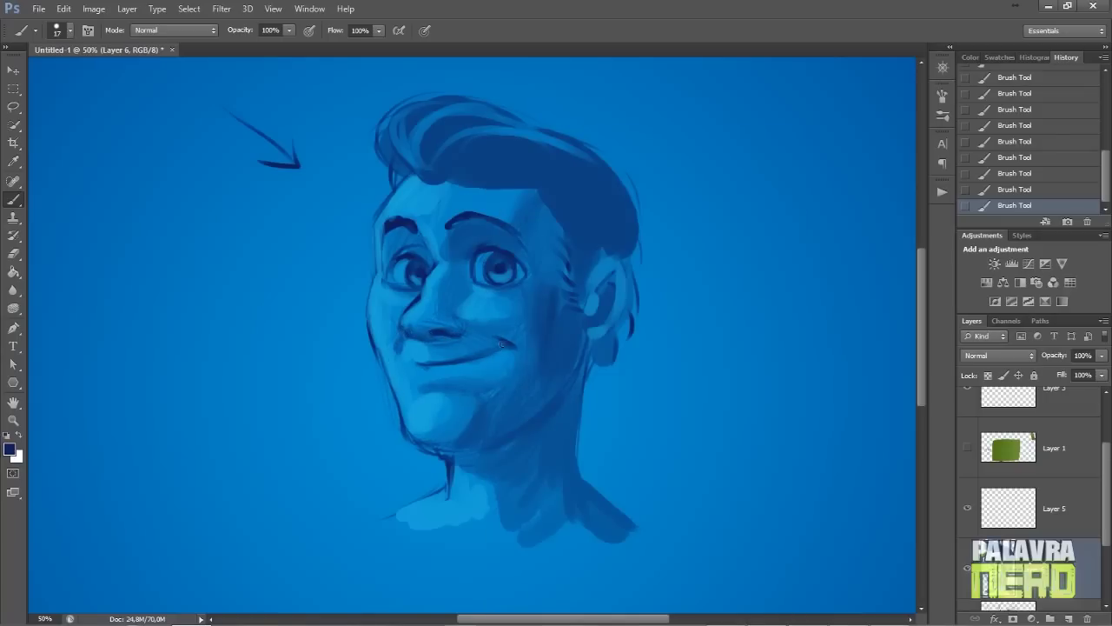
{"action": "left_click_drag", "start_coordinate": [504, 344], "coordinate": [467, 364]}
{"action": "left_click", "coordinate": [482, 291], "text": "alt"}
{"action": "left_click", "coordinate": [501, 257], "text": "alt"}
{"action": "left_click", "coordinate": [423, 265], "text": "alt"}
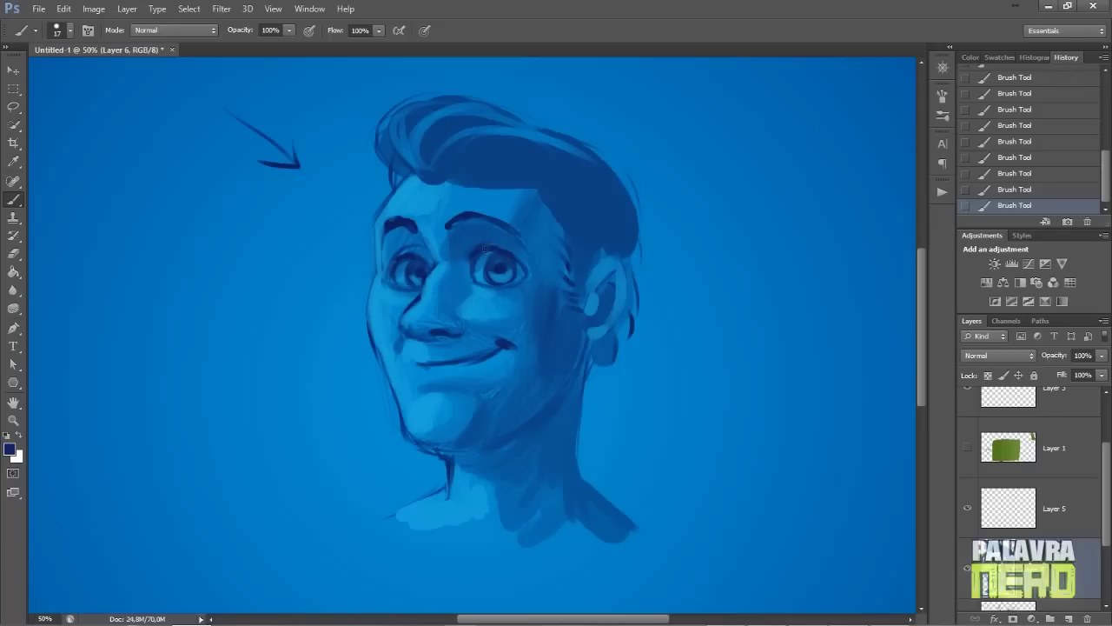
Thicken and reshape both eyebrows with dark blue strokes
{"action": "left_click", "coordinate": [459, 208], "text": "alt"}
{"action": "left_click_drag", "start_coordinate": [446, 217], "coordinate": [478, 209]}
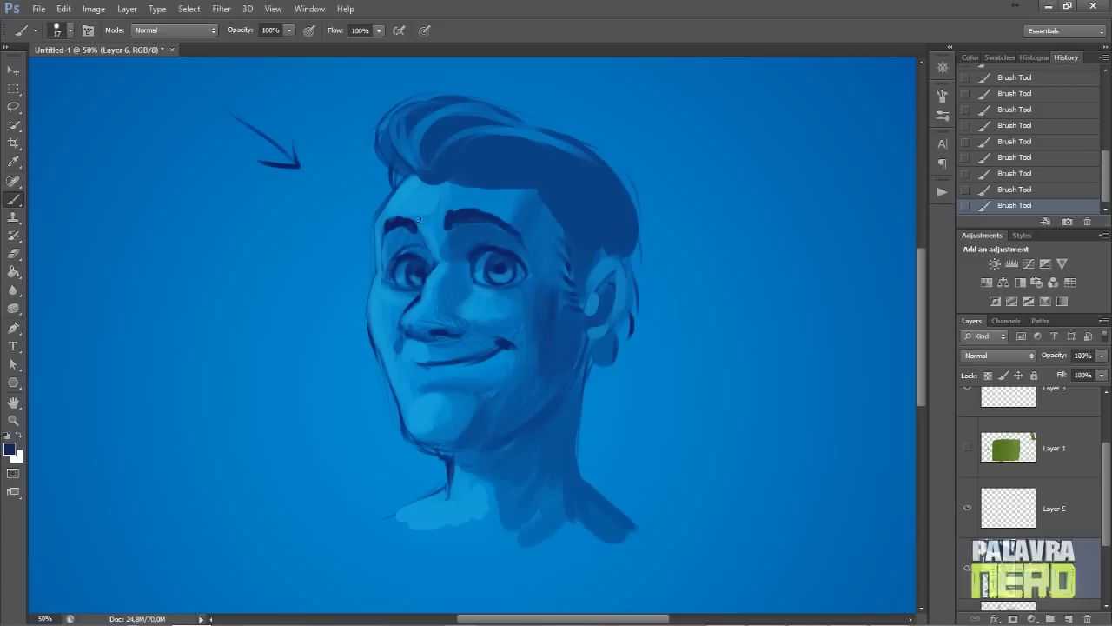
{"action": "mouse_move", "coordinate": [412, 217]}
{"action": "left_mouse_down"}
{"action": "mouse_move", "coordinate": [382, 223]}
{"action": "mouse_move", "coordinate": [381, 255]}
{"action": "mouse_move", "coordinate": [393, 234]}
{"action": "left_mouse_up"}
{"action": "left_click", "coordinate": [392, 244], "text": "alt"}
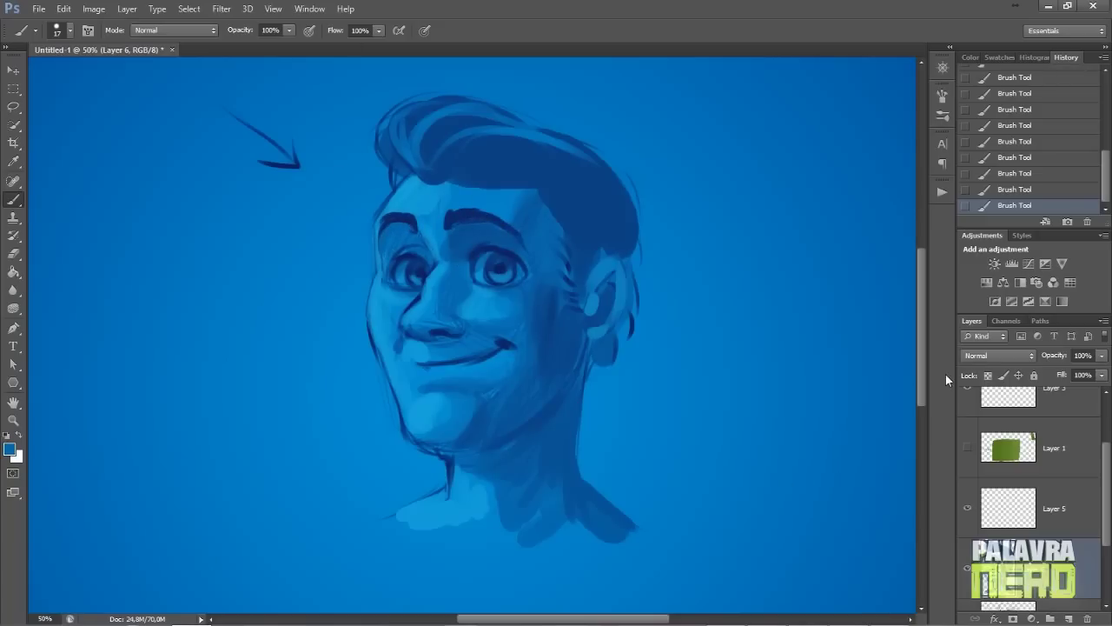
Add a new layer with the Color blend mode, and choose the Soft Round brush at 300 px
{"action": "key", "text": "ctrl+shift+alt+n"}
{"action": "left_click", "coordinate": [999, 356]}
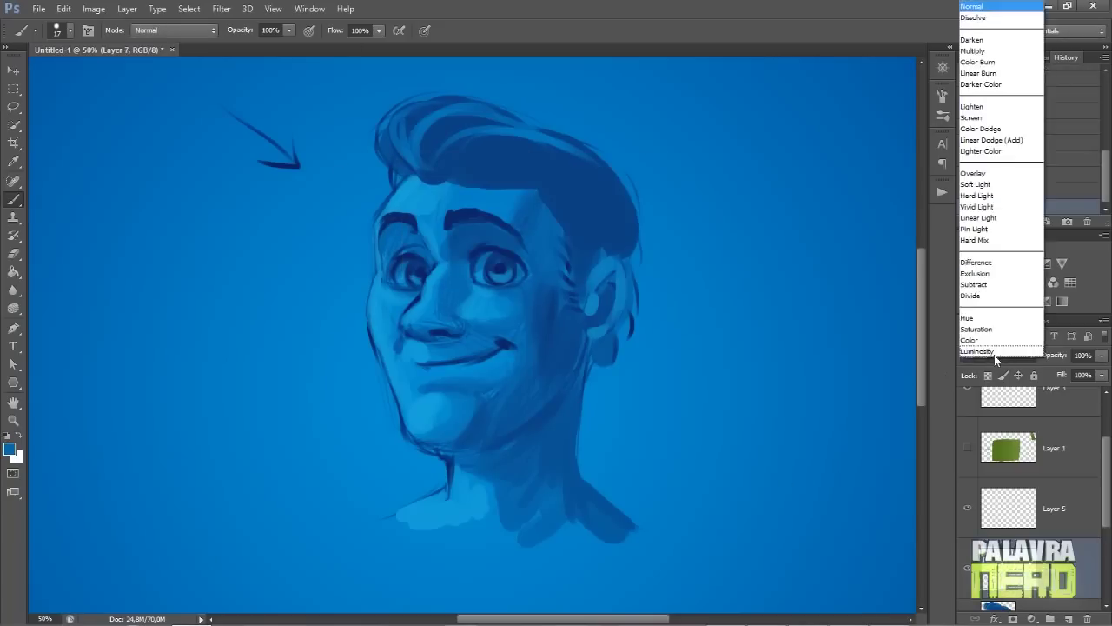
{"action": "left_click", "coordinate": [977, 340]}
{"action": "right_click", "coordinate": [596, 260]}
{"action": "left_click", "coordinate": [636, 283]}
{"action": "left_click", "coordinate": [657, 54]}
Pick a beige (e1c48b) as the foreground color, and paint it over the face, ear, neck and shoulders
{"action": "left_click", "coordinate": [10, 449]}
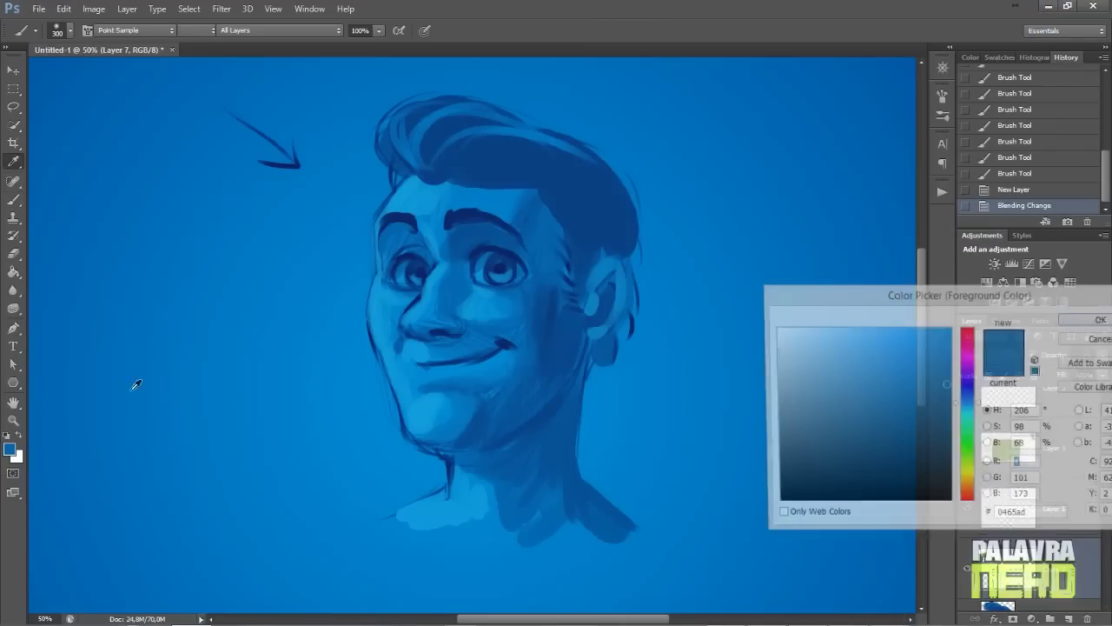
{"action": "left_click_drag", "start_coordinate": [967, 477], "coordinate": [967, 484]}
{"action": "left_click_drag", "start_coordinate": [878, 369], "coordinate": [840, 349]}
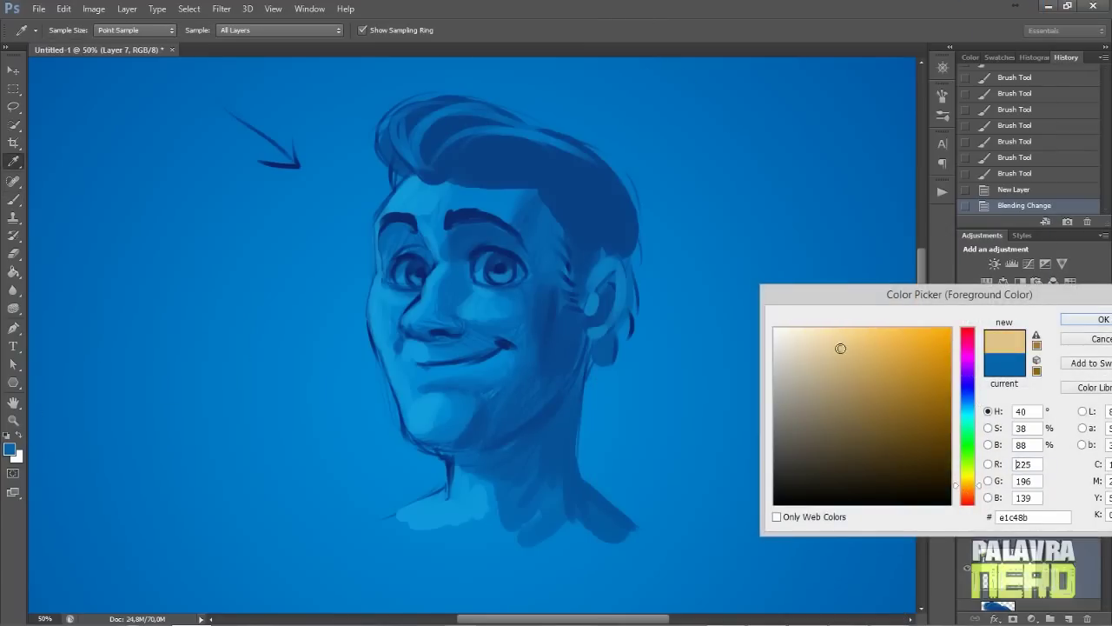
{"action": "key", "text": "Return"}
{"action": "mouse_move", "coordinate": [511, 387]}
{"action": "left_mouse_down"}
{"action": "mouse_move", "coordinate": [469, 404]}
{"action": "mouse_move", "coordinate": [522, 226]}
{"action": "mouse_move", "coordinate": [444, 200]}
{"action": "mouse_move", "coordinate": [419, 317]}
{"action": "mouse_move", "coordinate": [463, 516]}
{"action": "mouse_move", "coordinate": [569, 290]}
{"action": "mouse_move", "coordinate": [596, 257]}
{"action": "mouse_move", "coordinate": [469, 504]}
{"action": "mouse_move", "coordinate": [402, 213]}
{"action": "left_mouse_up"}
Raise the skin color layer's lightness with Hue/Saturation, and set its opacity to 100%
{"action": "key", "text": "ctrl+u"}
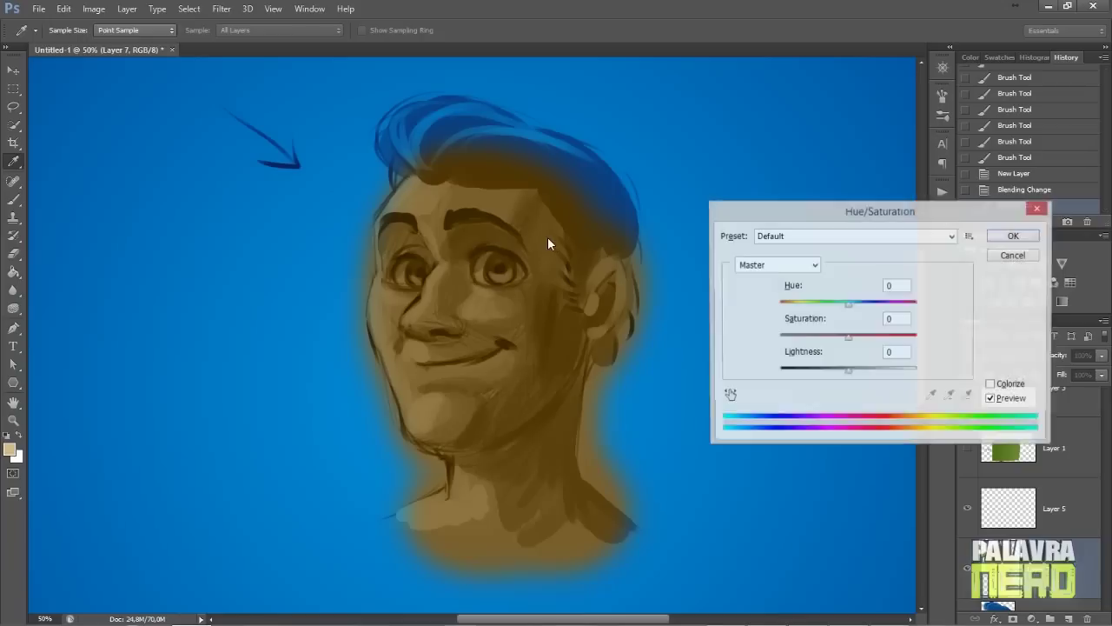
{"action": "left_click_drag", "start_coordinate": [848, 370], "coordinate": [900, 374]}
{"action": "left_click", "coordinate": [1013, 236]}
{"action": "mouse_move", "coordinate": [1097, 354]}
{"action": "left_mouse_down"}
{"action": "mouse_move", "coordinate": [1070, 373]}
{"action": "mouse_move", "coordinate": [1101, 372]}
{"action": "left_mouse_up"}
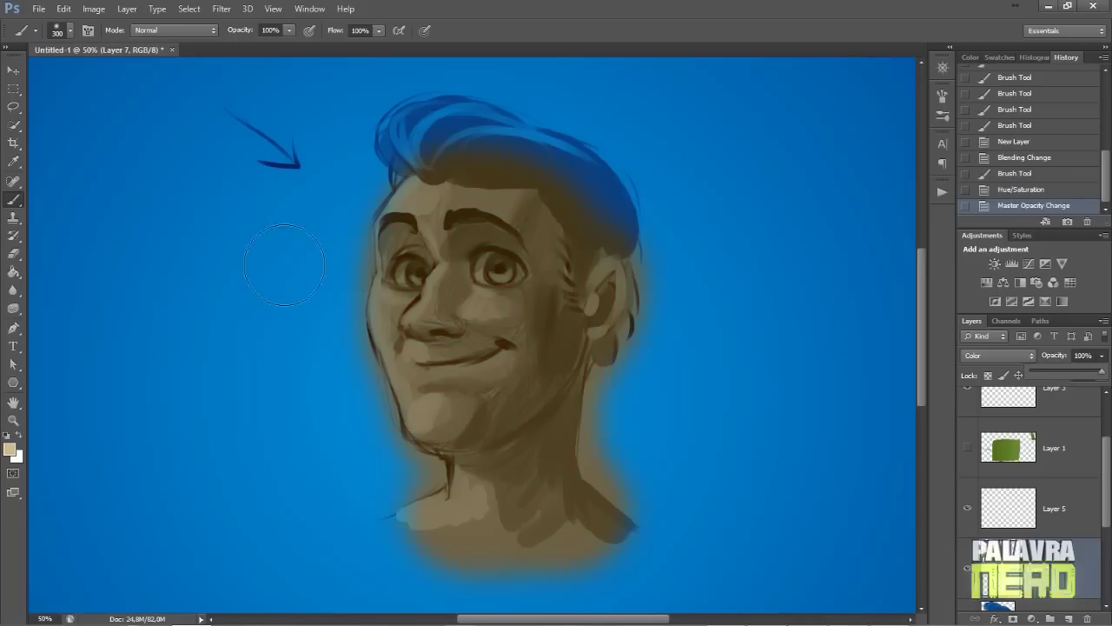
Pick a peach (f2c9a7) as the foreground color, and repaint the face and neck with it
{"action": "left_click", "coordinate": [10, 448]}
{"action": "left_click", "coordinate": [828, 336]}
{"action": "left_click", "coordinate": [962, 493]}
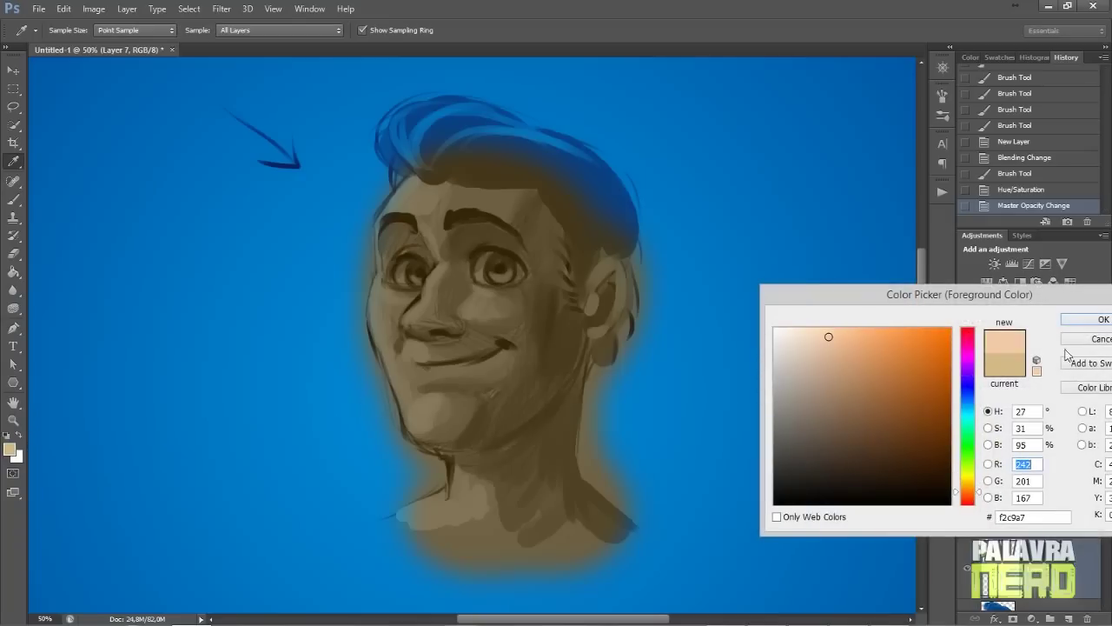
{"action": "left_click", "coordinate": [1102, 319]}
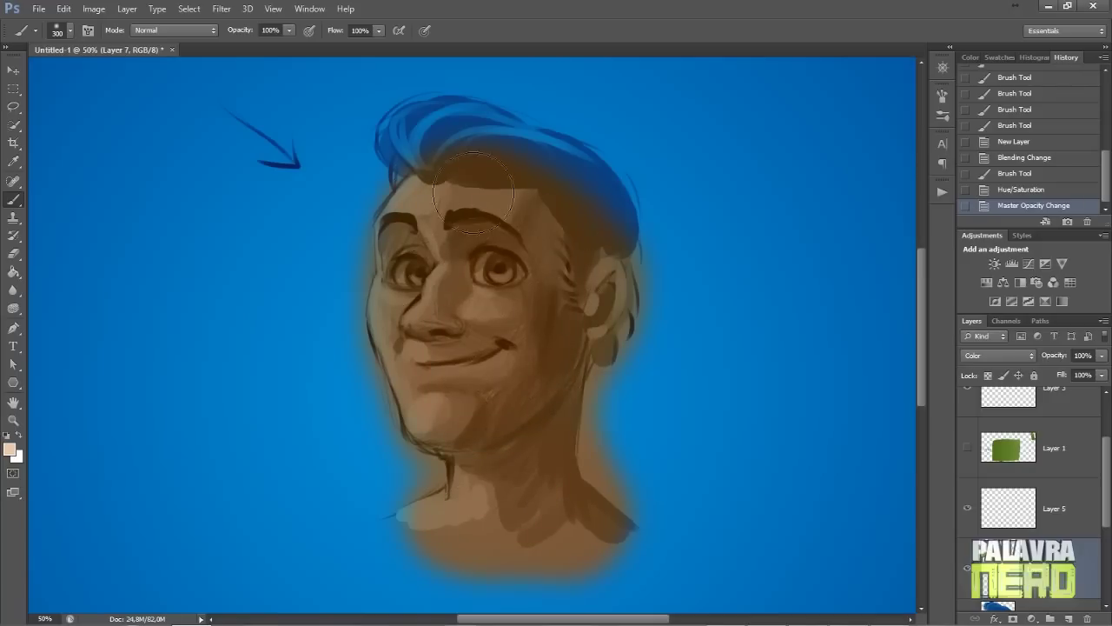
{"action": "left_click_drag", "start_coordinate": [562, 358], "coordinate": [539, 435]}
{"action": "left_click_drag", "start_coordinate": [564, 417], "coordinate": [556, 486]}
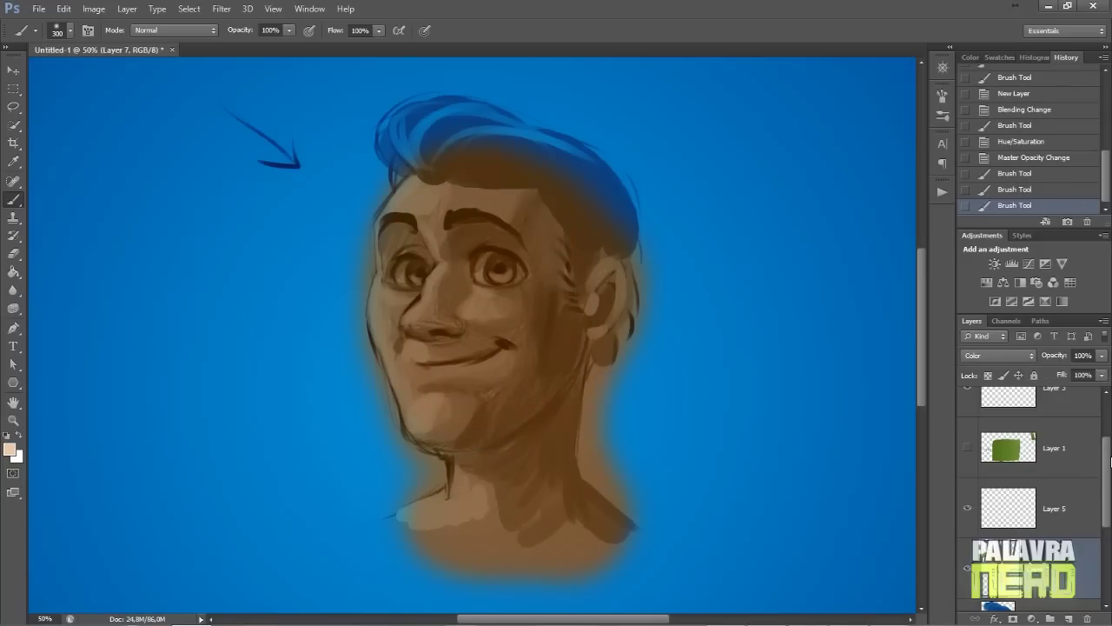
Select Layer 6, and merge copies of it and the layers beneath it into a single new layer
{"action": "left_click_drag", "start_coordinate": [1108, 484], "coordinate": [1106, 552]}
{"action": "left_click", "coordinate": [1068, 575]}
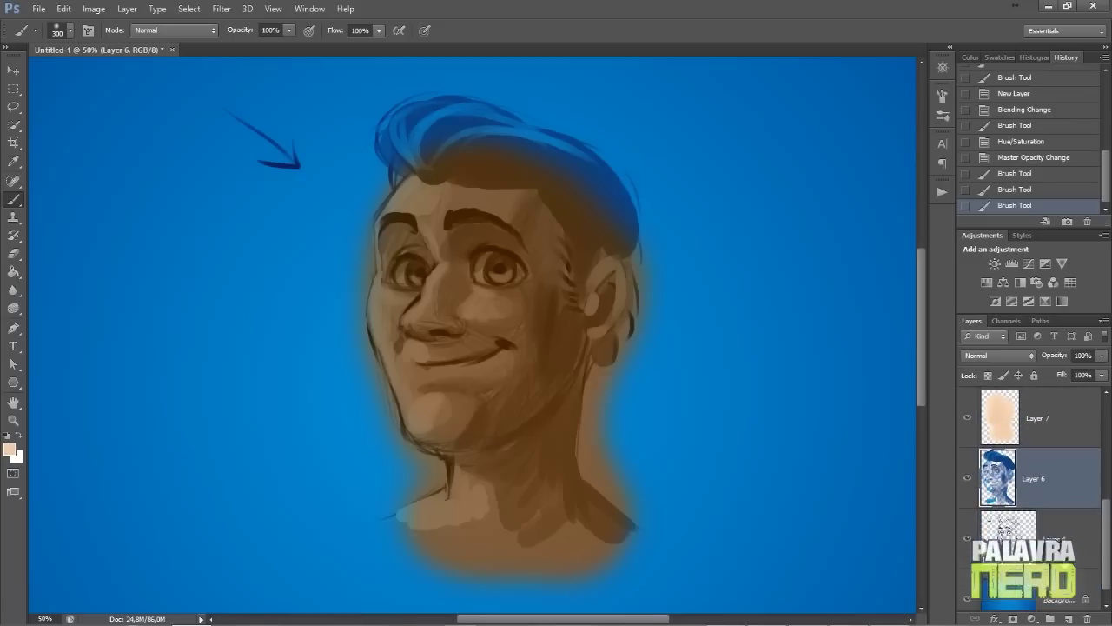
{"action": "key", "text": "ctrl+alt+e"}
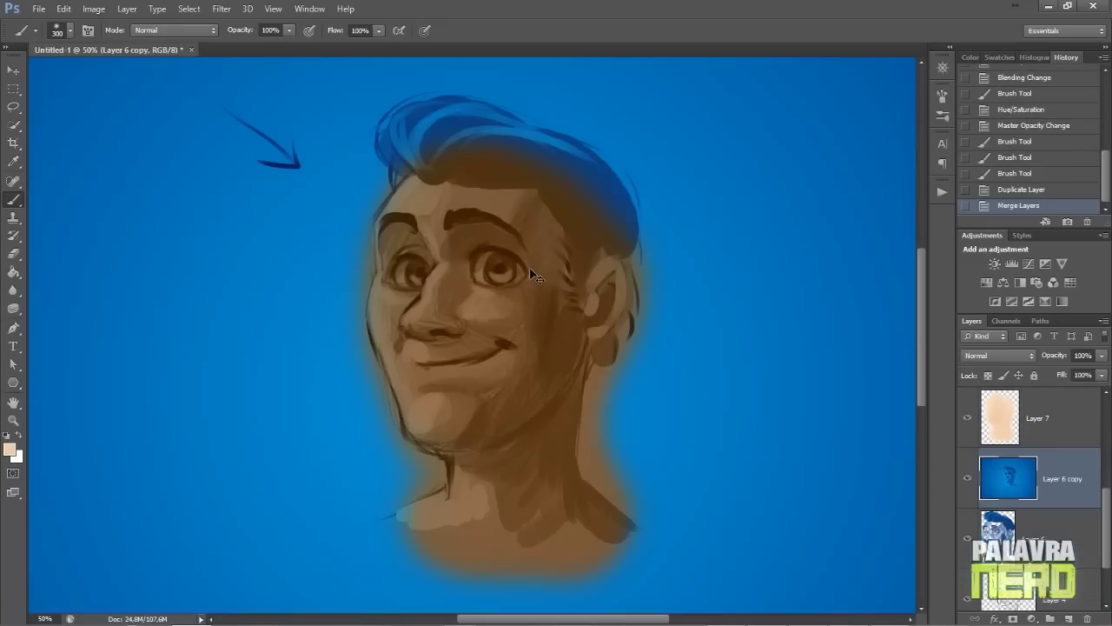
Brighten the merged Layer 6 copy with Levels by pulling in its highlight input level
{"action": "key", "text": "ctrl+l"}
{"action": "left_click_drag", "start_coordinate": [341, 363], "coordinate": [281, 376]}
{"action": "left_click", "coordinate": [388, 232]}
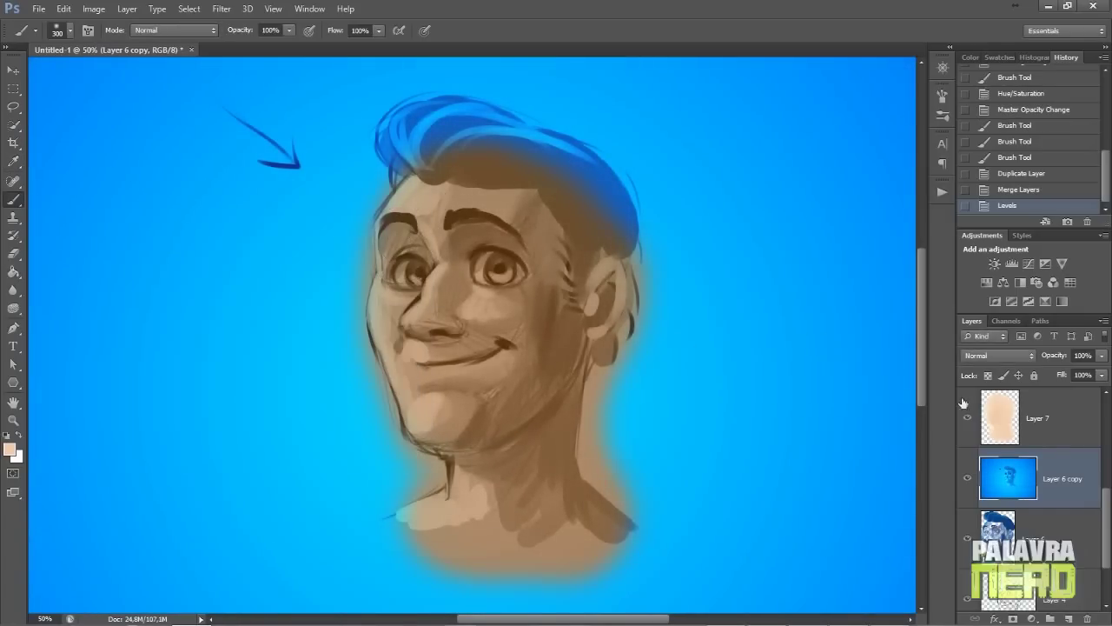
Lock the transparent pixels of Layer 7, and pick a red (ba2731) as the foreground color
{"action": "left_click", "coordinate": [1015, 417]}
{"action": "left_click", "coordinate": [987, 376]}
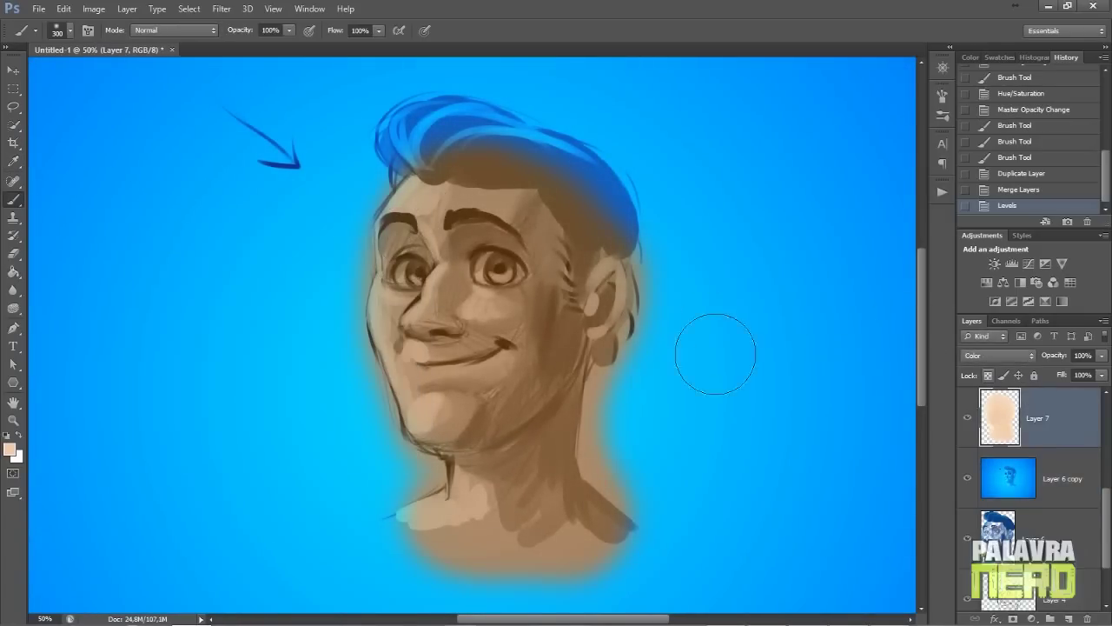
{"action": "left_click", "coordinate": [10, 449]}
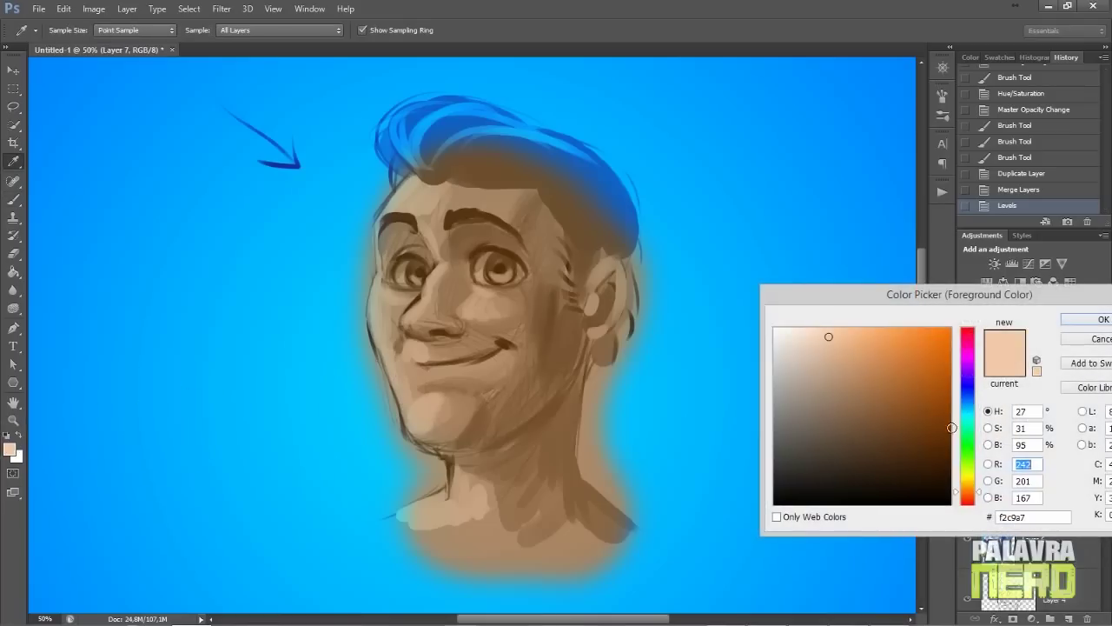
{"action": "left_click", "coordinate": [969, 329]}
{"action": "left_click", "coordinate": [913, 375]}
{"action": "left_click", "coordinate": [1077, 319]}
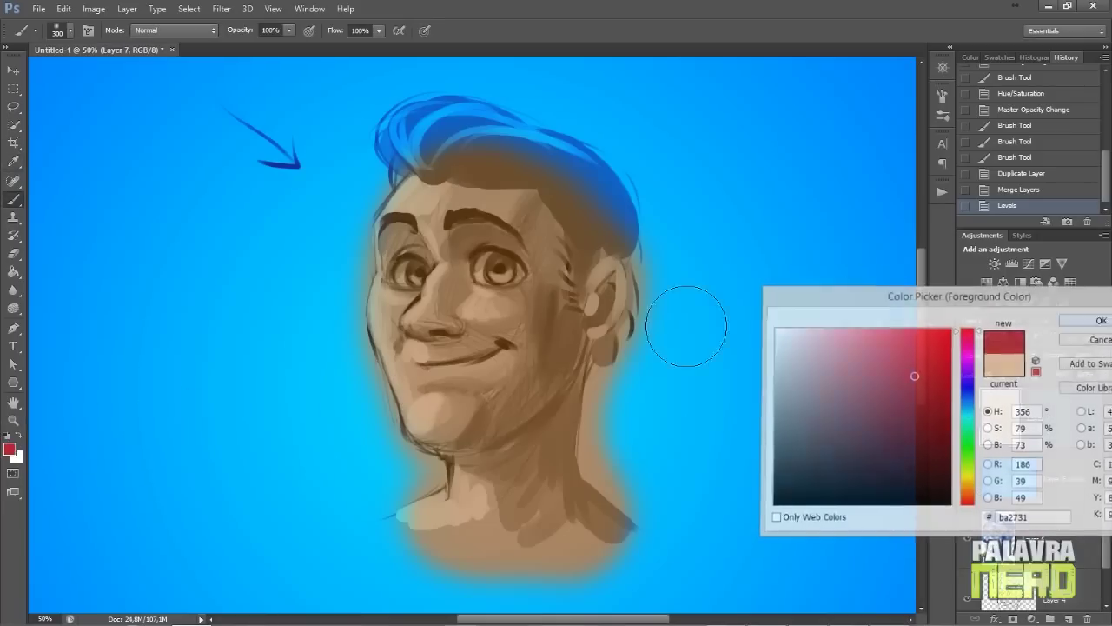
Undo the full-strength test stroke, lower the brush opacity to 28%, and tint the shaded cheek and jaw red
{"action": "left_click_drag", "start_coordinate": [551, 248], "coordinate": [462, 428]}
{"action": "key", "text": "ctrl+z"}
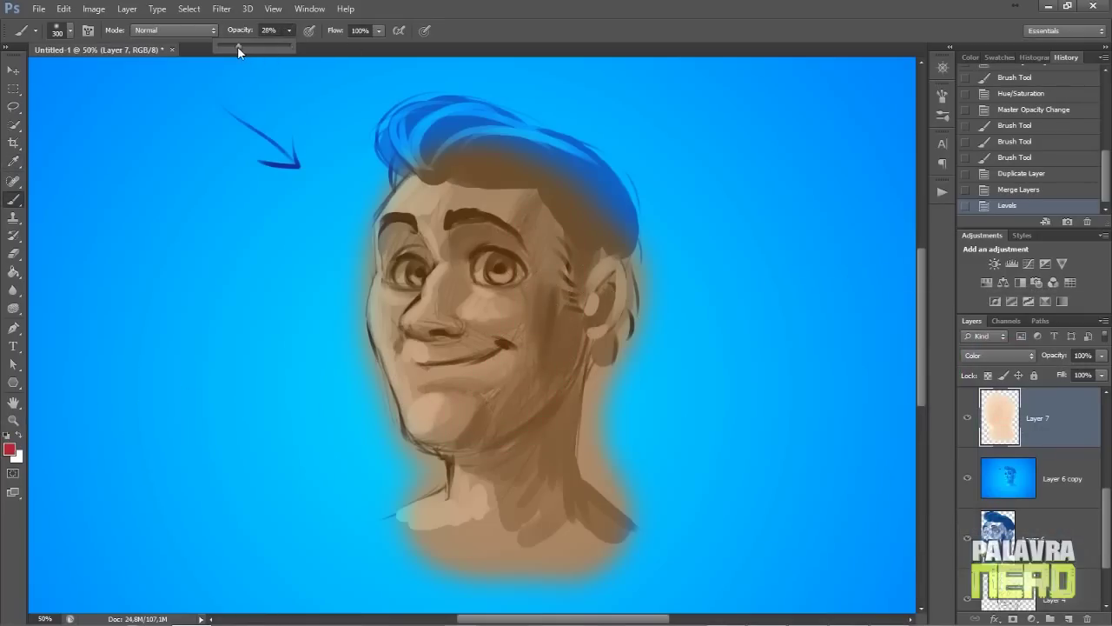
{"action": "left_click_drag", "start_coordinate": [547, 311], "coordinate": [525, 387]}
Try reddening the skin around both eyes, and undo those strokes
{"action": "mouse_move", "coordinate": [474, 236]}
{"action": "left_mouse_down"}
{"action": "mouse_move", "coordinate": [485, 257]}
{"action": "mouse_move", "coordinate": [501, 246]}
{"action": "left_mouse_up"}
{"action": "mouse_move", "coordinate": [415, 237]}
{"action": "left_mouse_down"}
{"action": "mouse_move", "coordinate": [452, 228]}
{"action": "mouse_move", "coordinate": [436, 239]}
{"action": "left_mouse_up"}
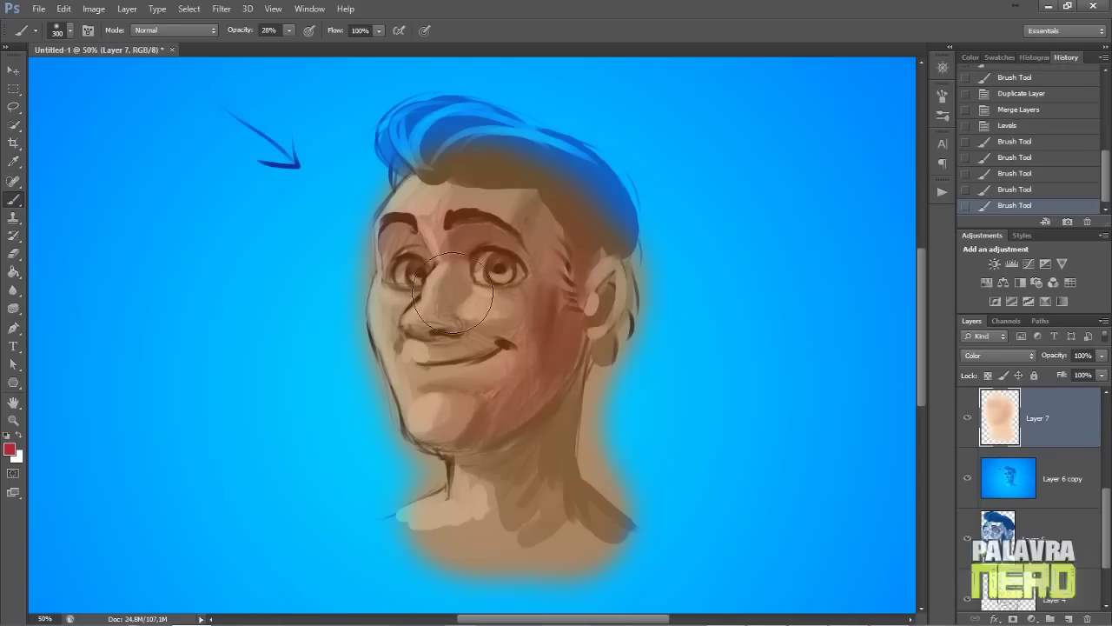
{"action": "key", "text": "ctrl+alt+z"}
{"action": "key", "text": "ctrl+alt+z"}
{"action": "key", "text": "ctrl+alt+z"}
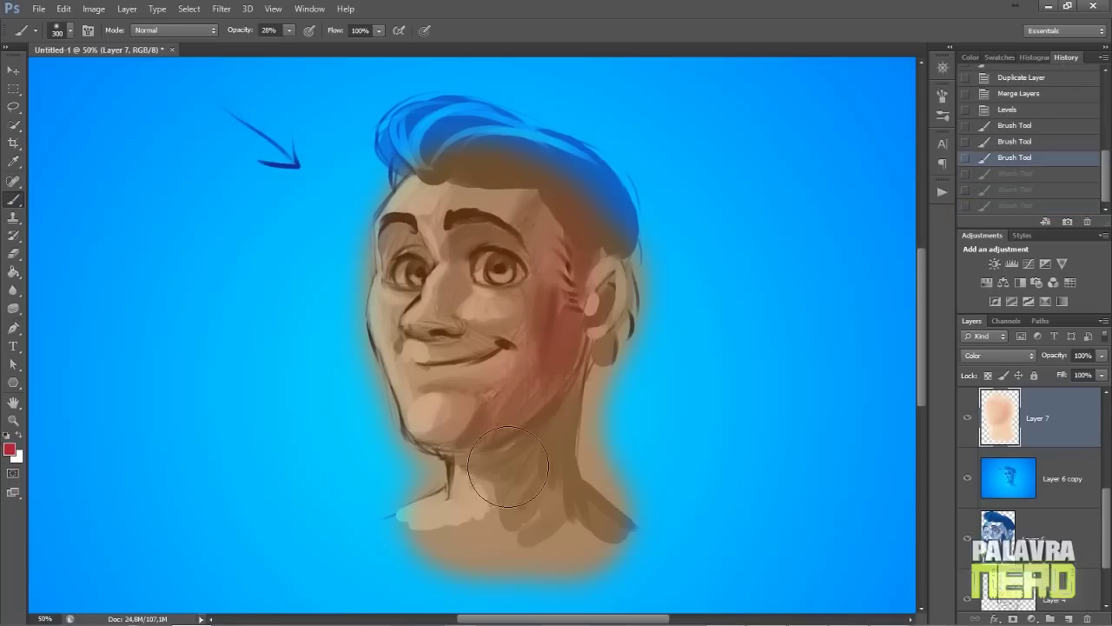
Tint the neck and the shaded shoulder with the translucent red
{"action": "left_click_drag", "start_coordinate": [508, 465], "coordinate": [533, 566]}
{"action": "left_click_drag", "start_coordinate": [556, 522], "coordinate": [608, 548]}
Pick a pale yellow (f2ee8a) as the foreground color, and glaze it over the forehead, nose, cheek, mouth and chin
{"action": "left_click", "coordinate": [9, 448]}
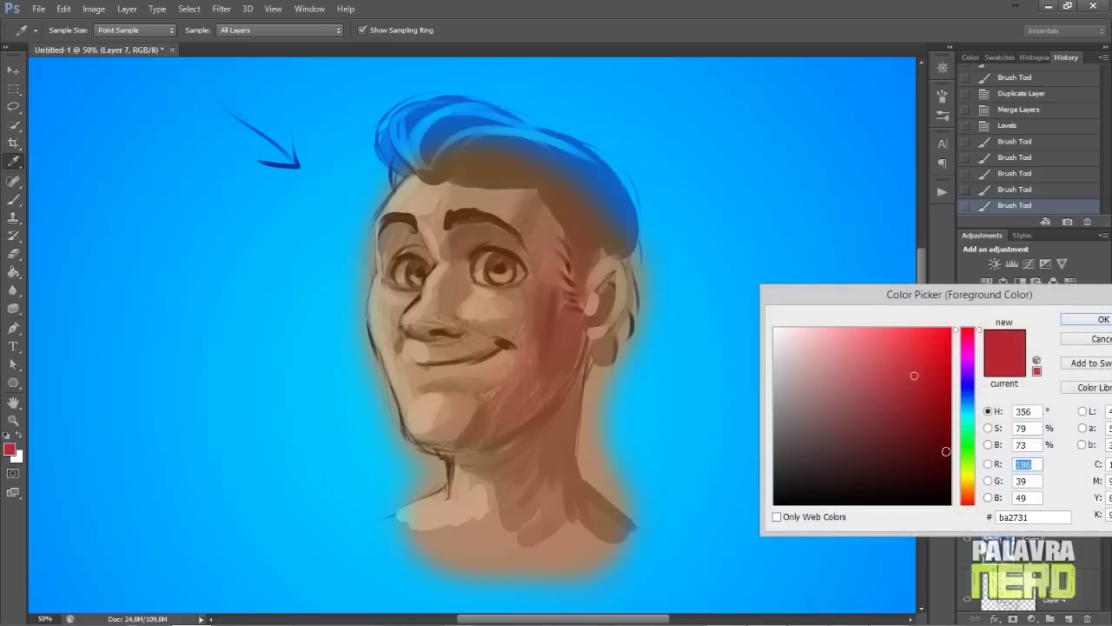
{"action": "left_click", "coordinate": [968, 476]}
{"action": "left_click", "coordinate": [852, 337]}
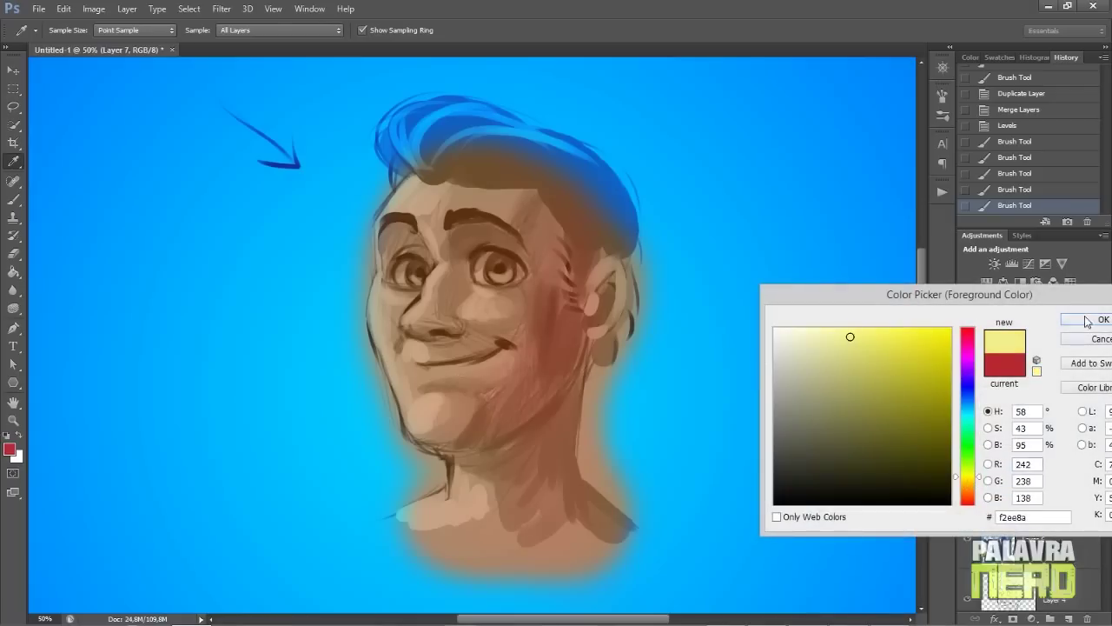
{"action": "left_click", "coordinate": [1090, 322]}
{"action": "left_click_drag", "start_coordinate": [418, 212], "coordinate": [434, 217]}
{"action": "left_click_drag", "start_coordinate": [427, 289], "coordinate": [438, 283]}
{"action": "mouse_move", "coordinate": [424, 322]}
{"action": "left_mouse_down"}
{"action": "mouse_move", "coordinate": [441, 318]}
{"action": "mouse_move", "coordinate": [497, 354]}
{"action": "mouse_move", "coordinate": [482, 302]}
{"action": "left_mouse_up"}
{"action": "mouse_move", "coordinate": [482, 365]}
{"action": "left_mouse_down"}
{"action": "mouse_move", "coordinate": [501, 369]}
{"action": "mouse_move", "coordinate": [480, 477]}
{"action": "left_mouse_up"}
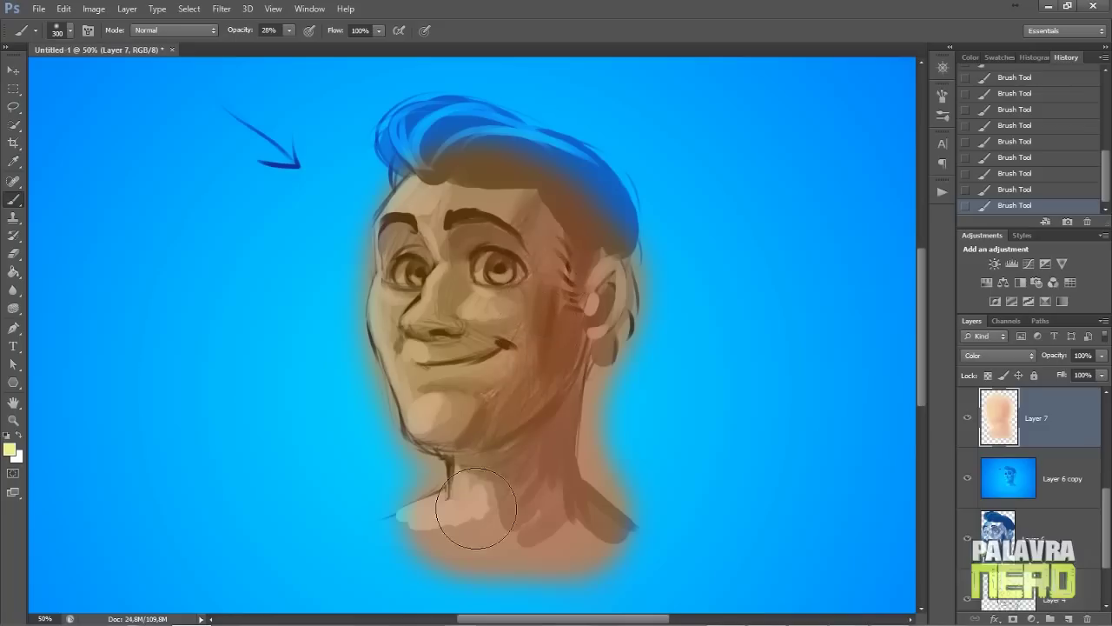
Keep the pale yellow foreground color, and add a new empty layer above Layer 7
{"action": "left_click", "coordinate": [8, 449]}
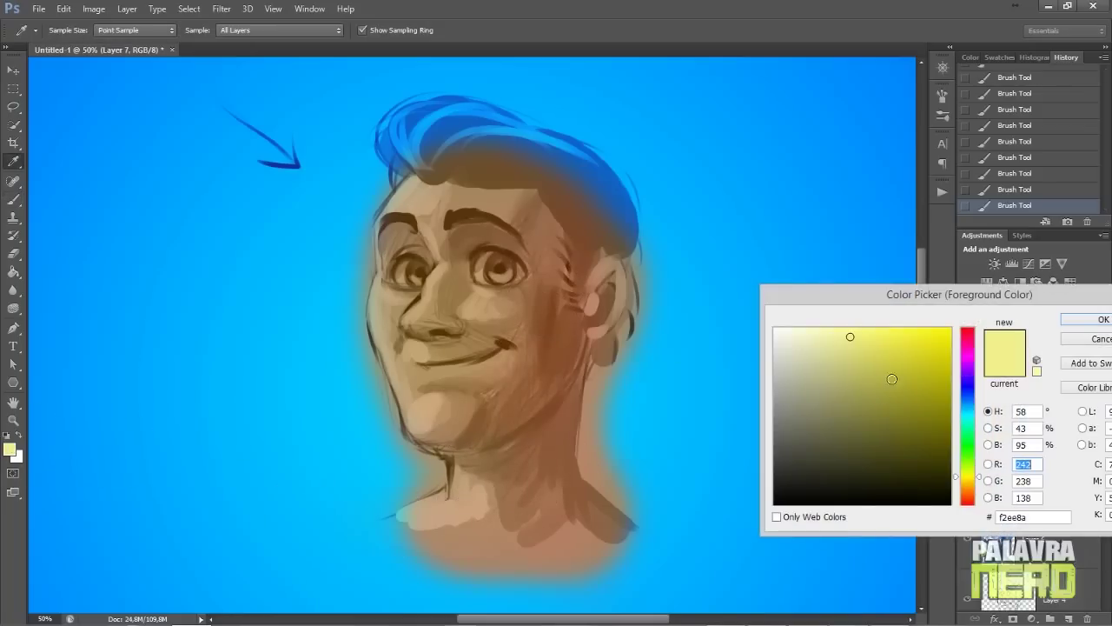
{"action": "left_click", "coordinate": [1071, 321]}
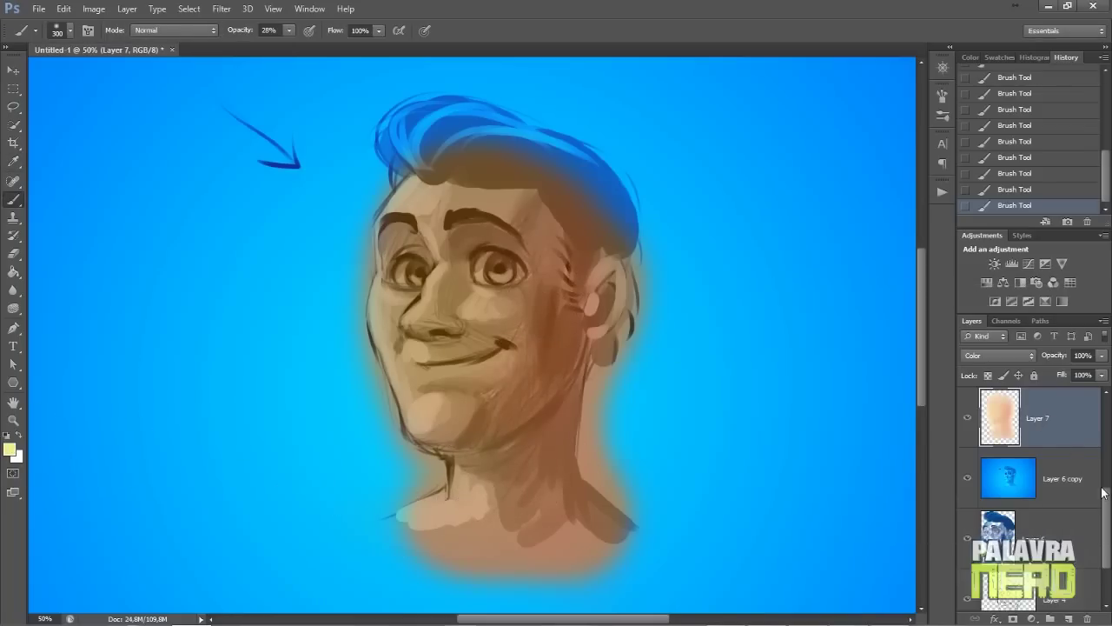
{"action": "scroll", "coordinate": [1102, 493], "scroll_direction": "up", "scroll_amount": 3}
{"action": "key", "text": "ctrl+shift+n"}
{"action": "key", "text": "Return"}
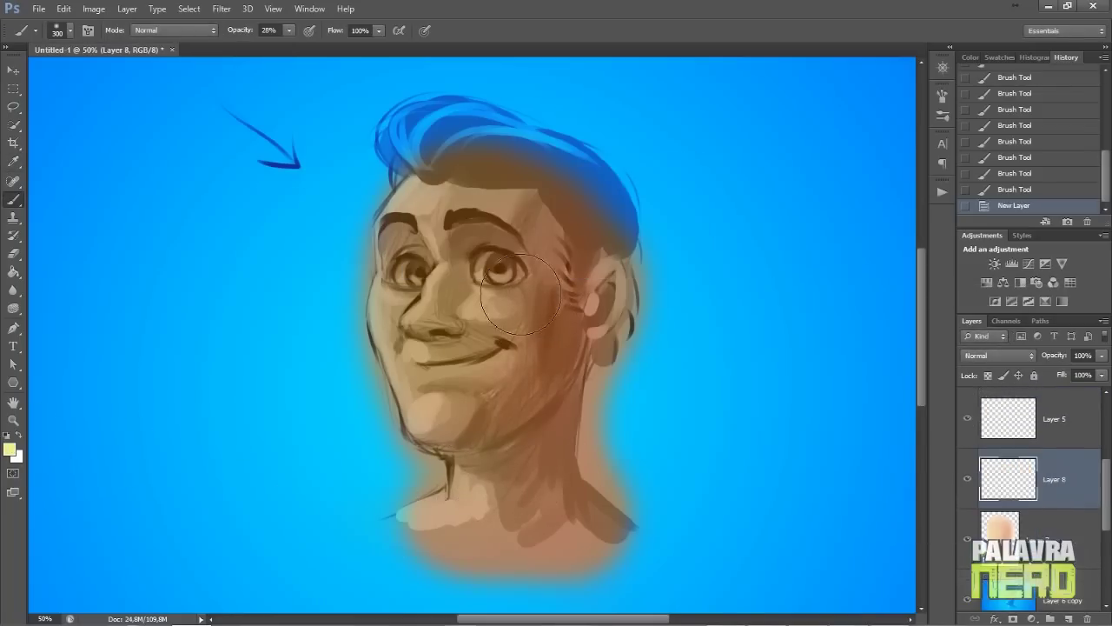
Reduce the brush size, and pick a darker olive-yellow as the foreground color
{"action": "right_click", "coordinate": [519, 302]}
{"action": "left_click", "coordinate": [554, 170]}
{"action": "key", "text": "Return"}
{"action": "left_click", "coordinate": [10, 448]}
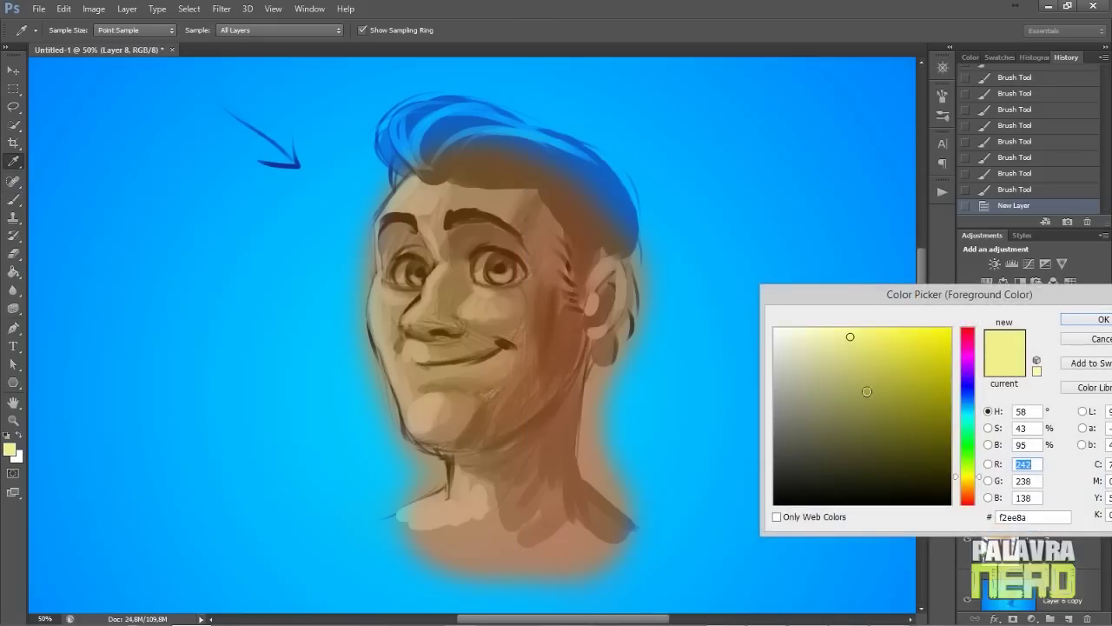
{"action": "left_click", "coordinate": [869, 381]}
{"action": "left_click", "coordinate": [1096, 318]}
Erase the skin color on Layer 7 from the hair, down to the sideburn
{"action": "key", "text": "alt+bracketleft"}
{"action": "key", "text": "e"}
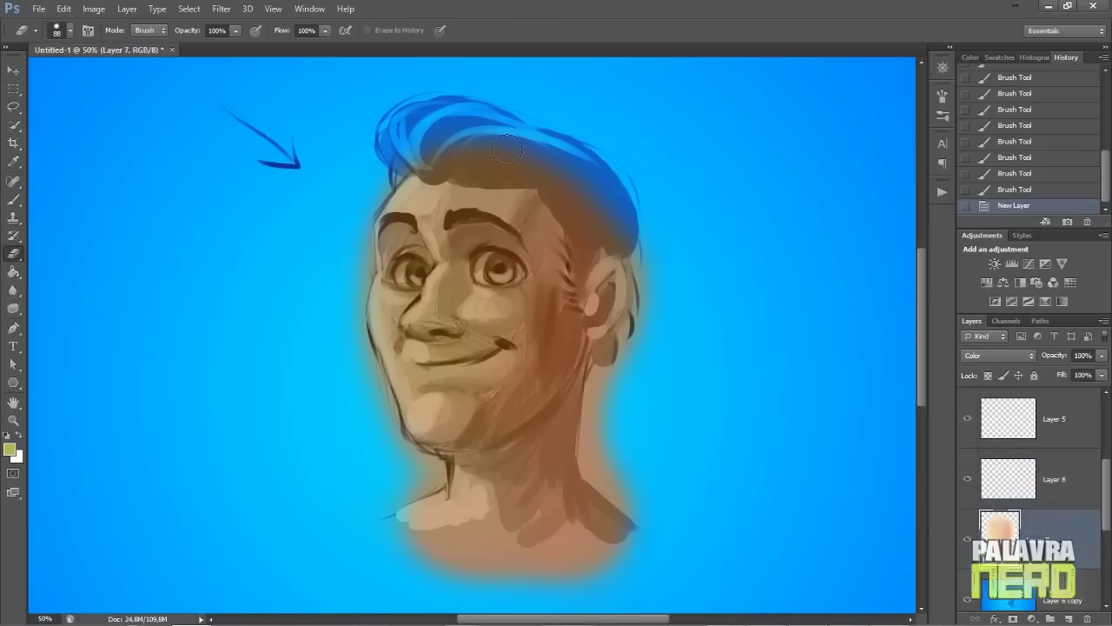
{"action": "left_click_drag", "start_coordinate": [555, 156], "coordinate": [514, 162]}
{"action": "mouse_move", "coordinate": [487, 165]}
{"action": "left_mouse_down"}
{"action": "mouse_move", "coordinate": [549, 159]}
{"action": "mouse_move", "coordinate": [466, 165]}
{"action": "left_mouse_up"}
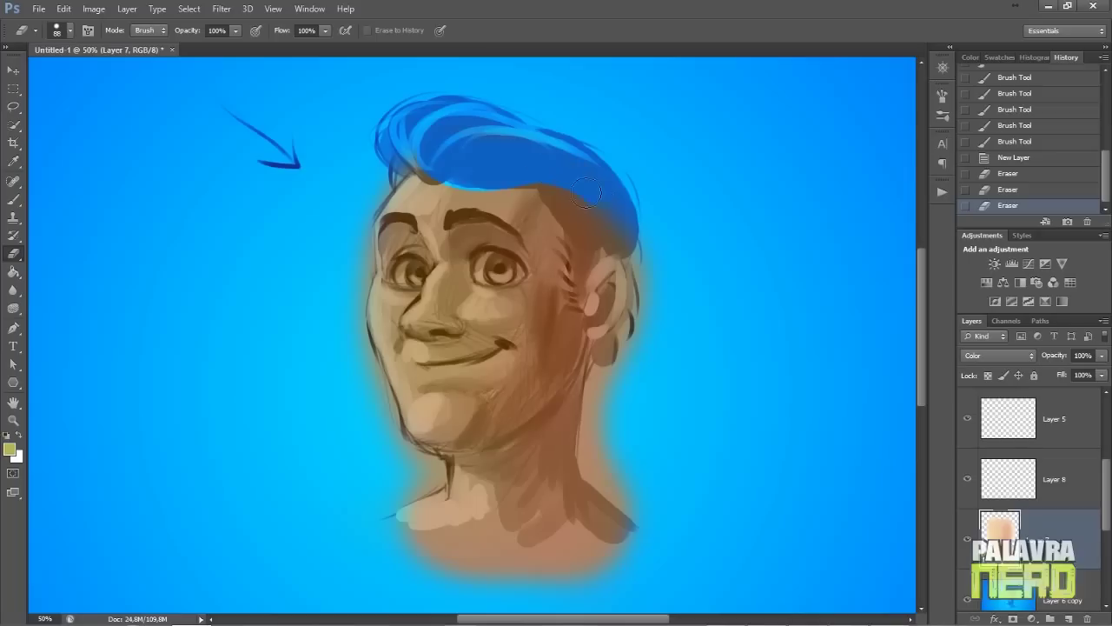
{"action": "left_click_drag", "start_coordinate": [589, 233], "coordinate": [576, 245]}
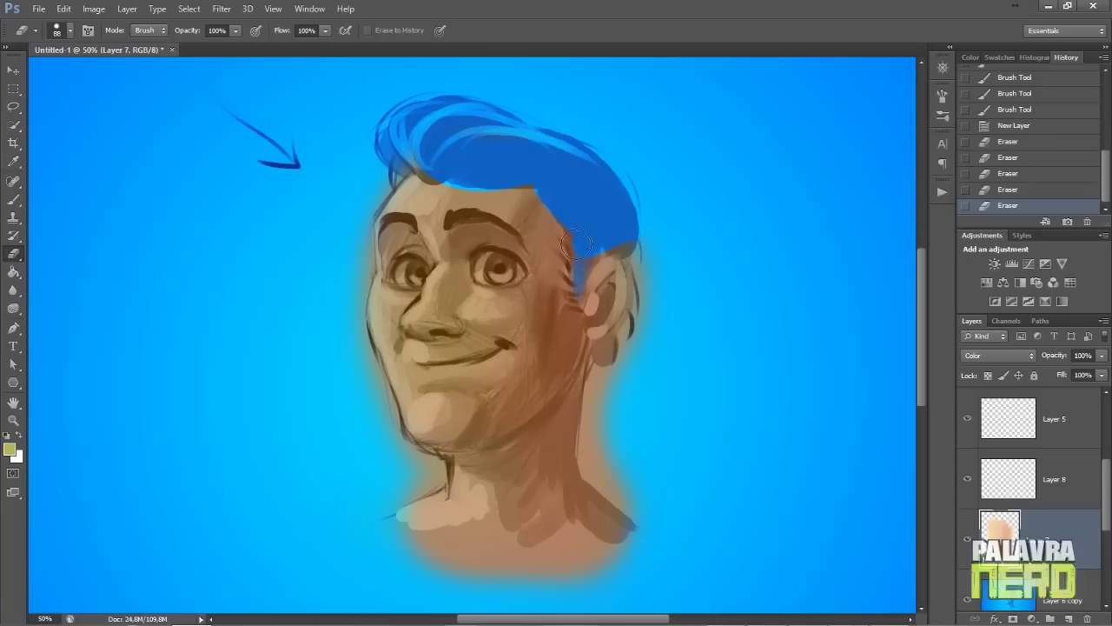
{"action": "left_click", "coordinate": [538, 157]}
Restore the skin color along the front hairline with a small brush, raising its opacity to 100%
{"action": "key", "text": "b"}
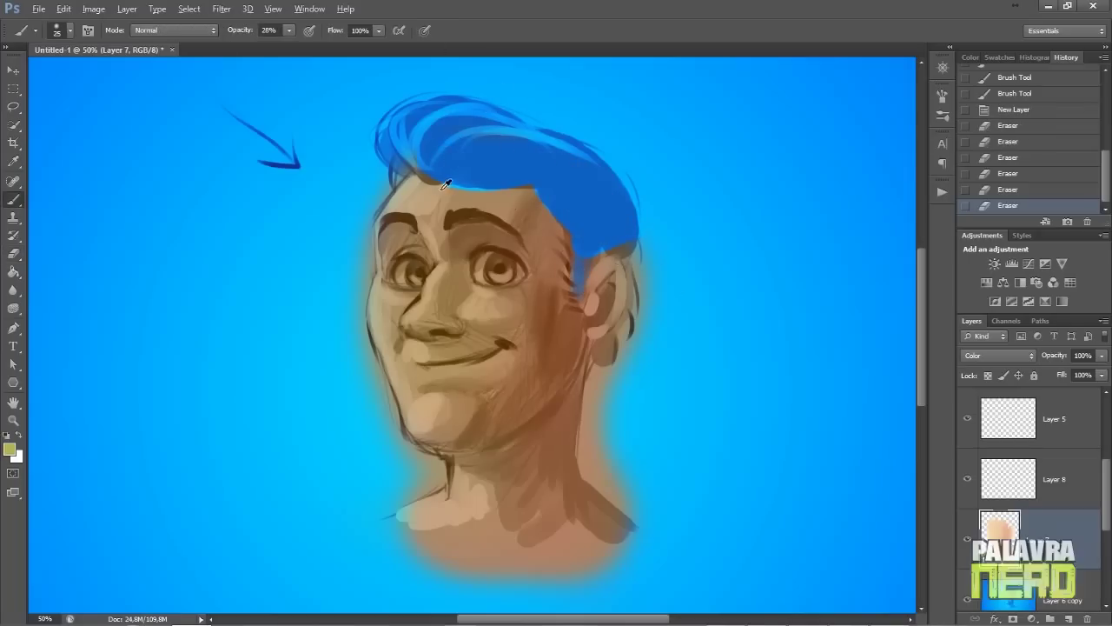
{"action": "left_click_drag", "start_coordinate": [458, 185], "coordinate": [501, 193]}
{"action": "left_click", "coordinate": [289, 30]}
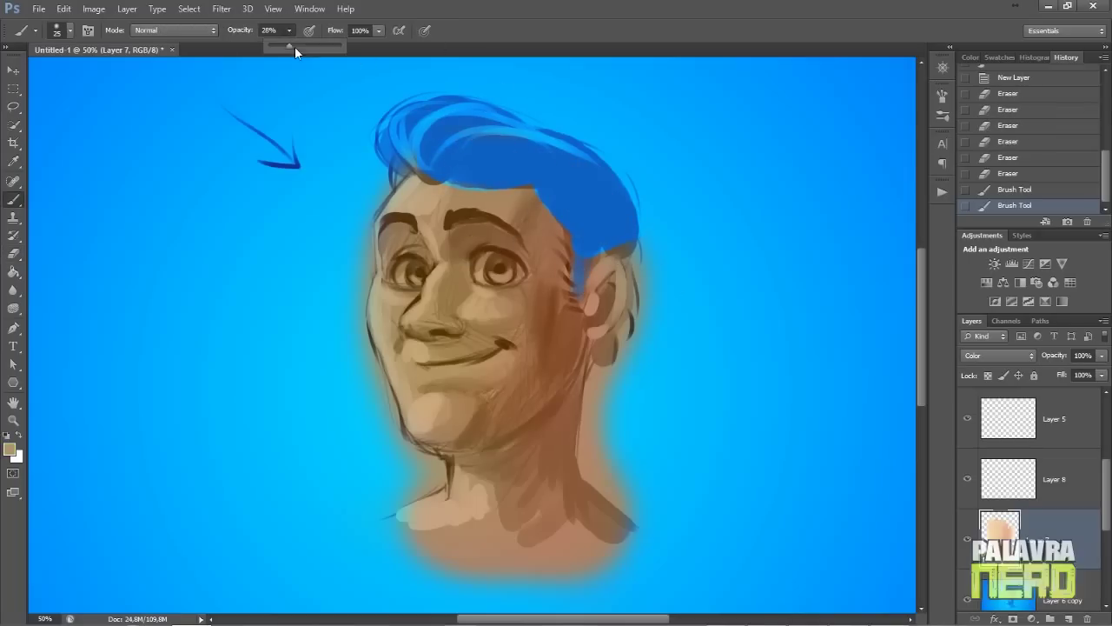
{"action": "left_click", "coordinate": [459, 188]}
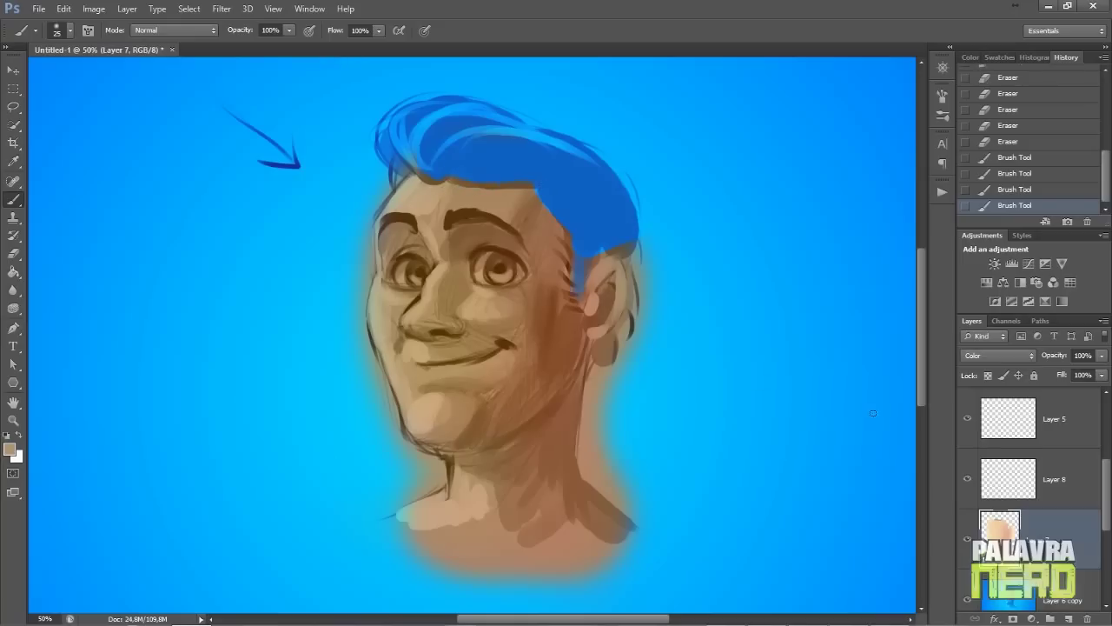
Add a new layer above Layer 7, and choose the Hard Round brush at 71 px
{"action": "key", "text": "ctrl+shift+n"}
{"action": "key", "text": "Return"}
{"action": "right_click", "coordinate": [517, 346]}
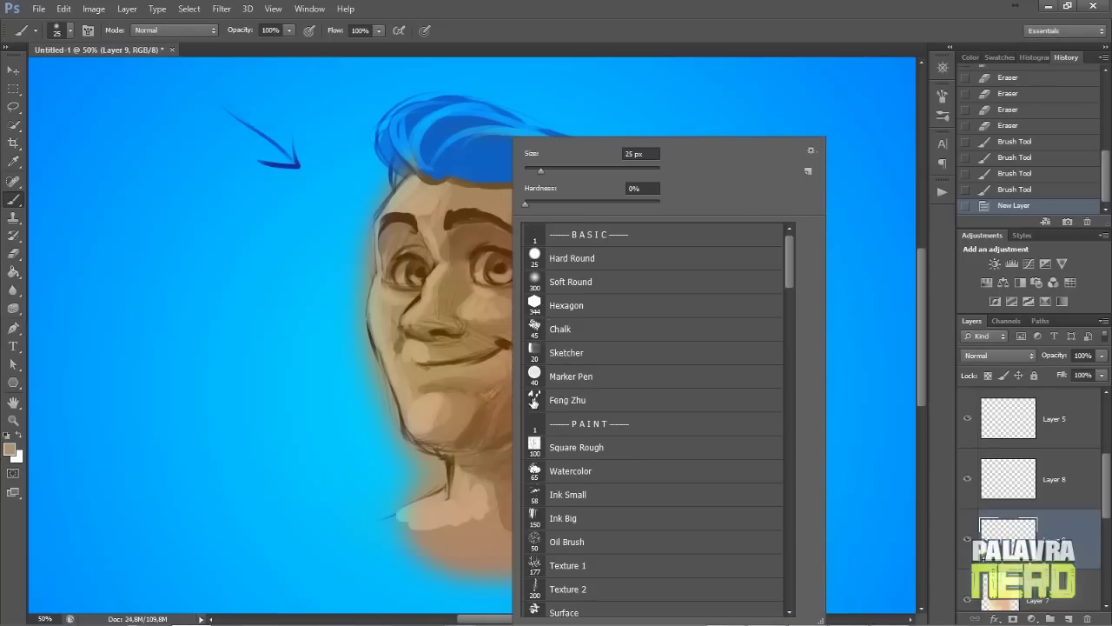
{"action": "left_click", "coordinate": [571, 258]}
{"action": "left_click_drag", "start_coordinate": [540, 169], "coordinate": [568, 170]}
Paint over the lit side of the forehead with sampled skin tones to smooth it
{"action": "left_click", "coordinate": [423, 202]}
{"action": "left_click_drag", "start_coordinate": [423, 205], "coordinate": [426, 215]}
{"action": "mouse_move", "coordinate": [427, 214]}
{"action": "left_mouse_down"}
{"action": "mouse_move", "coordinate": [444, 183]}
{"action": "mouse_move", "coordinate": [426, 209]}
{"action": "left_mouse_up"}
{"action": "left_click_drag", "start_coordinate": [417, 207], "coordinate": [403, 201]}
{"action": "mouse_move", "coordinate": [403, 201]}
{"action": "left_mouse_down"}
{"action": "mouse_move", "coordinate": [409, 184]}
{"action": "mouse_move", "coordinate": [402, 192]}
{"action": "left_mouse_up"}
{"action": "left_click_drag", "start_coordinate": [402, 193], "coordinate": [391, 205]}
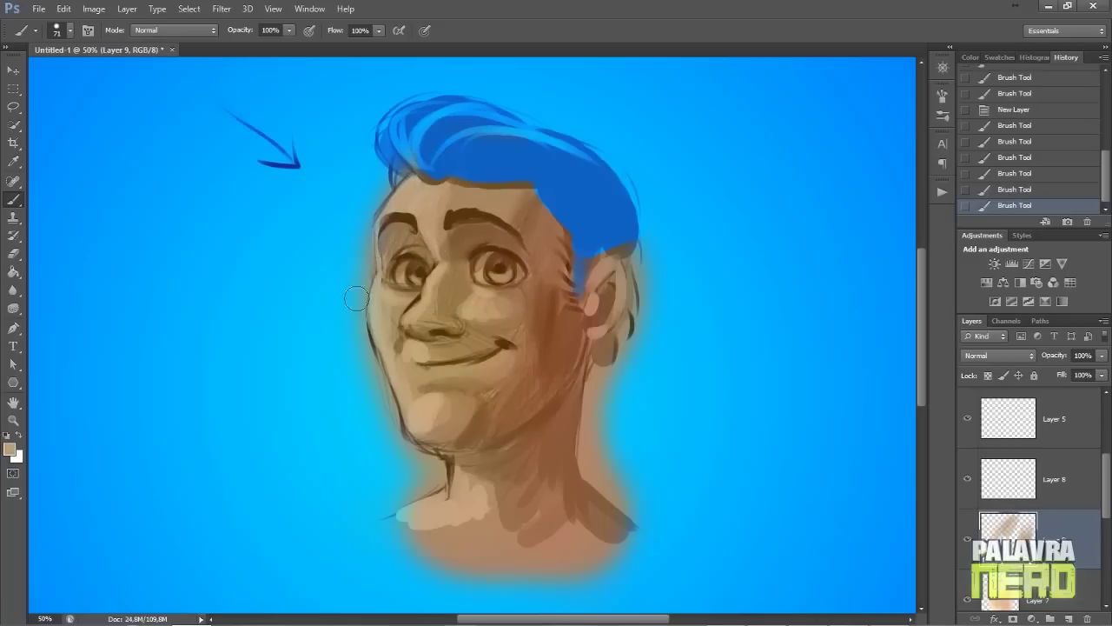
Pick a light peach (f0c9a0), and highlight the forehead and nose bridge, stepping through the history to compare strokes
{"action": "left_click", "coordinate": [7, 449]}
{"action": "left_click", "coordinate": [833, 338]}
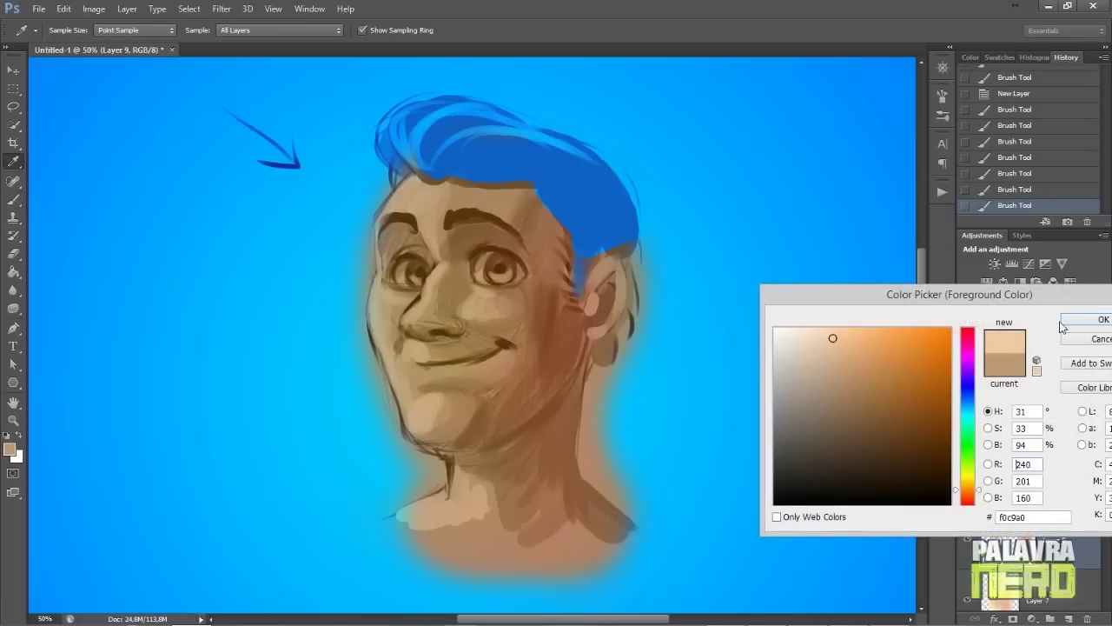
{"action": "left_click", "coordinate": [1083, 320]}
{"action": "mouse_move", "coordinate": [437, 252]}
{"action": "left_mouse_down"}
{"action": "mouse_move", "coordinate": [427, 179]}
{"action": "mouse_move", "coordinate": [394, 191]}
{"action": "mouse_move", "coordinate": [393, 203]}
{"action": "mouse_move", "coordinate": [427, 180]}
{"action": "mouse_move", "coordinate": [434, 200]}
{"action": "mouse_move", "coordinate": [456, 198]}
{"action": "mouse_move", "coordinate": [429, 229]}
{"action": "mouse_move", "coordinate": [434, 261]}
{"action": "left_mouse_up"}
{"action": "key", "text": "ctrl+z"}
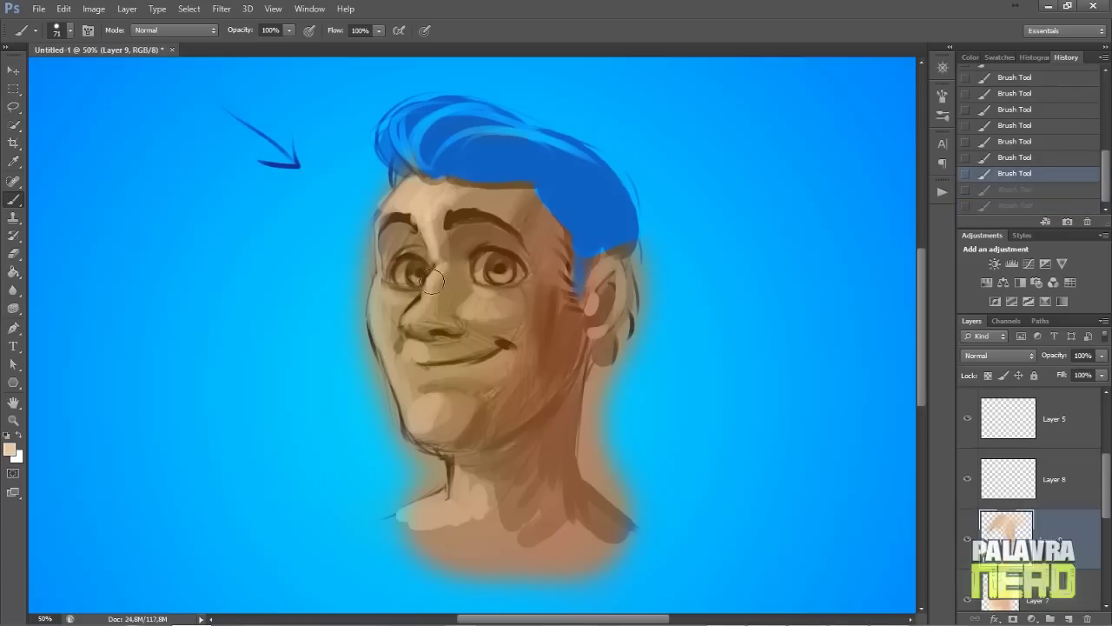
{"action": "key", "text": "ctrl+alt+z"}
{"action": "key", "text": "ctrl+alt+z"}
{"action": "key", "text": "ctrl+alt+z"}
{"action": "key", "text": "ctrl+shift+z"}
{"action": "key", "text": "ctrl+shift+z"}
Paint light skin tones on both cheeks, undoing and reworking the strokes below the nearer eye
{"action": "mouse_move", "coordinate": [381, 333]}
{"action": "left_mouse_down"}
{"action": "mouse_move", "coordinate": [382, 290]}
{"action": "mouse_move", "coordinate": [393, 313]}
{"action": "mouse_move", "coordinate": [384, 294]}
{"action": "left_mouse_up"}
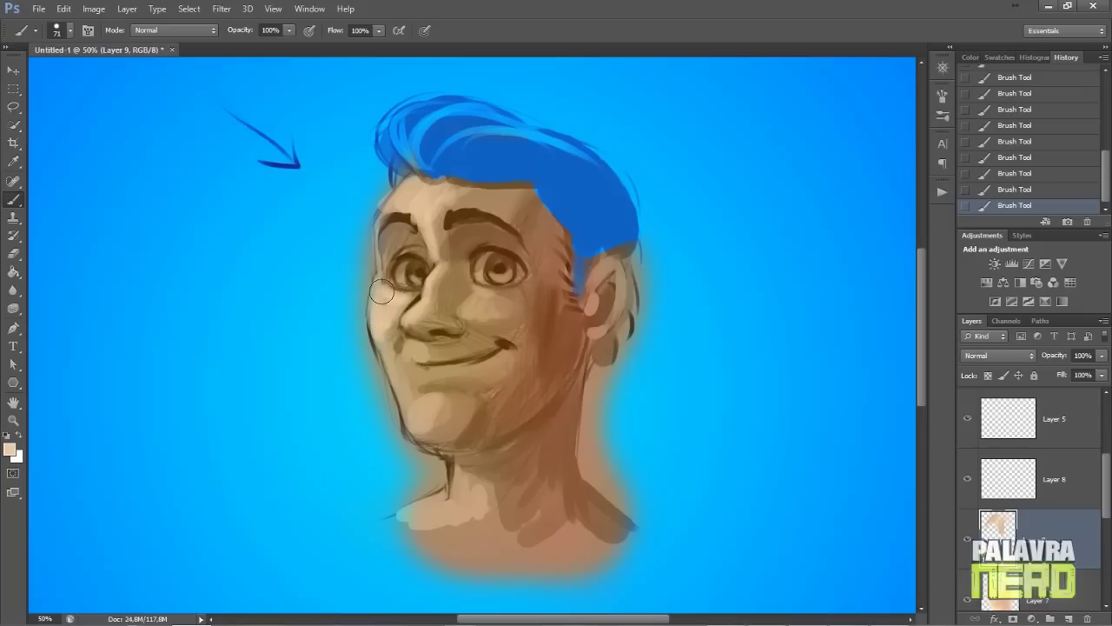
{"action": "mouse_move", "coordinate": [468, 287]}
{"action": "left_mouse_down"}
{"action": "mouse_move", "coordinate": [469, 308]}
{"action": "mouse_move", "coordinate": [497, 306]}
{"action": "mouse_move", "coordinate": [477, 315]}
{"action": "mouse_move", "coordinate": [501, 301]}
{"action": "left_mouse_up"}
{"action": "key", "text": "ctrl+alt+z"}
{"action": "key", "text": "ctrl+alt+z"}
{"action": "key", "text": "ctrl+alt+z"}
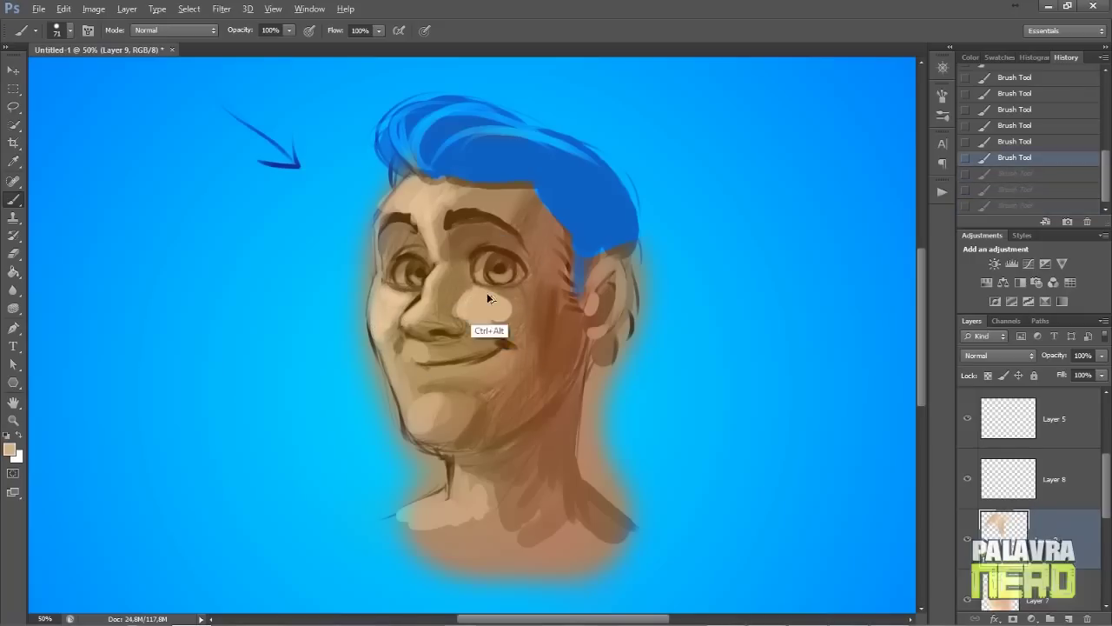
{"action": "mouse_move", "coordinate": [483, 303]}
{"action": "left_mouse_down"}
{"action": "mouse_move", "coordinate": [474, 317]}
{"action": "mouse_move", "coordinate": [514, 327]}
{"action": "left_mouse_up"}
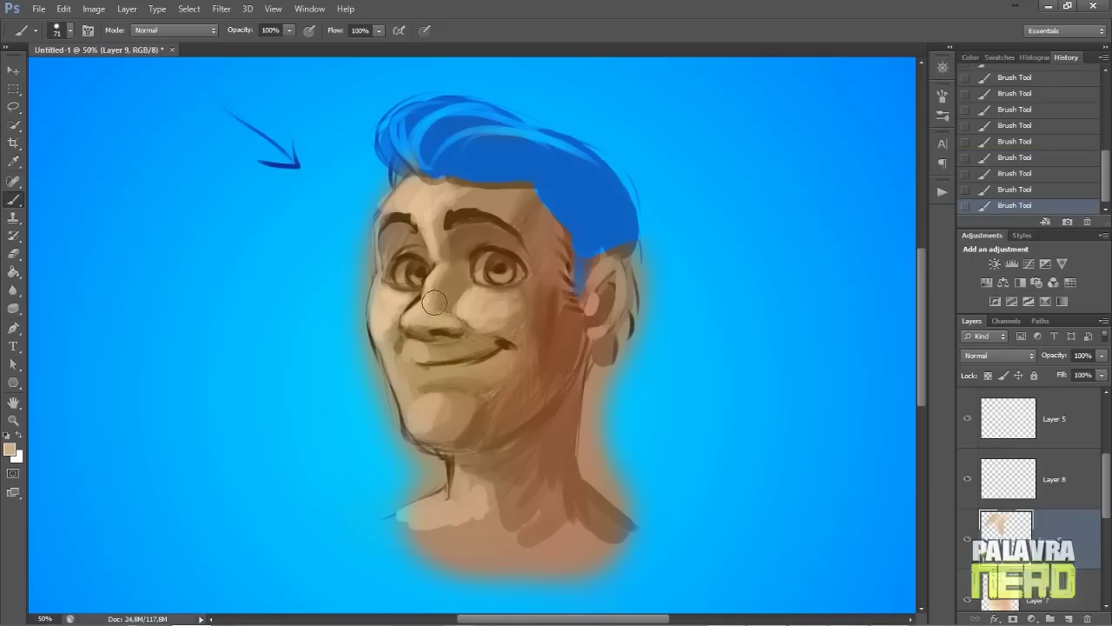
Lighten the skin around the mouth, undoing and redoing the strokes to compare
{"action": "left_click_drag", "start_coordinate": [405, 355], "coordinate": [457, 350]}
{"action": "key", "text": "ctrl+alt+z"}
{"action": "key", "text": "ctrl+alt+z"}
{"action": "key", "text": "ctrl+shift+z"}
{"action": "key", "text": "ctrl+shift+z"}
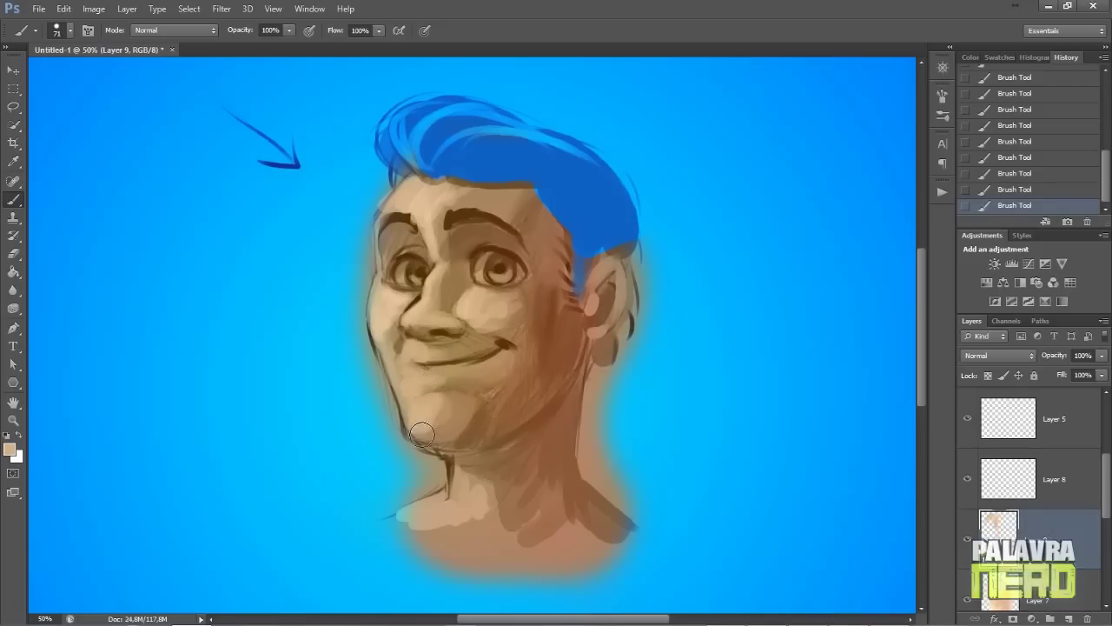
Build up light skin tones on the chin, repeatedly undoing and redoing the strokes to compare
{"action": "key", "text": "ctrl+alt+z"}
{"action": "key", "text": "ctrl+alt+z"}
{"action": "key", "text": "ctrl+shift+z"}
{"action": "key", "text": "ctrl+shift+z"}
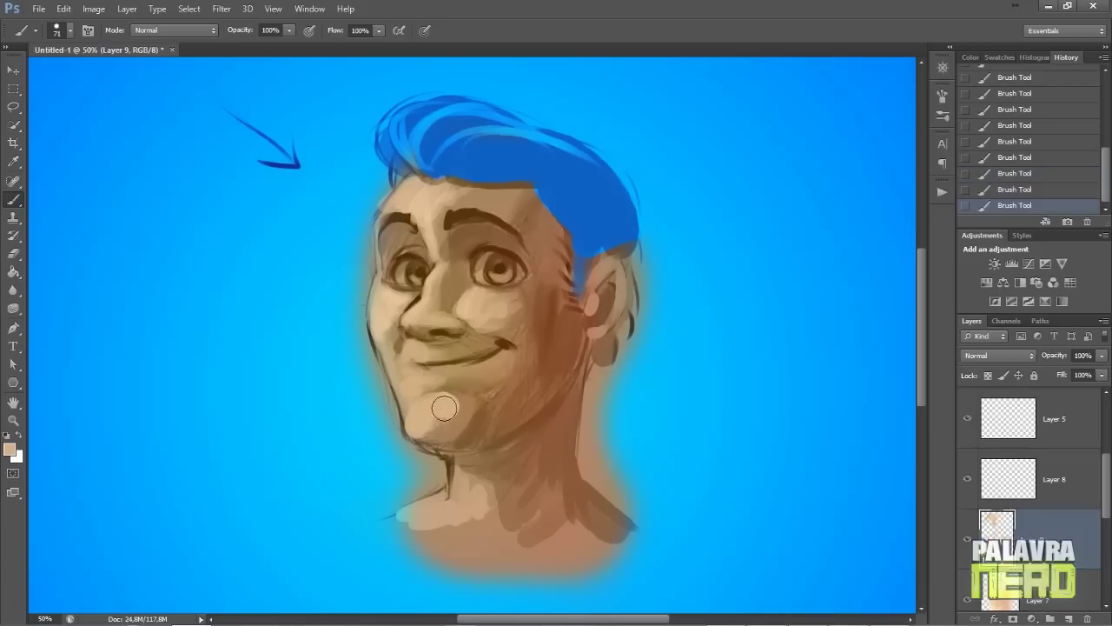
{"action": "key", "text": "ctrl+alt+z"}
{"action": "key", "text": "ctrl+alt+z"}
{"action": "key", "text": "ctrl+shift+z"}
{"action": "key", "text": "ctrl+shift+z"}
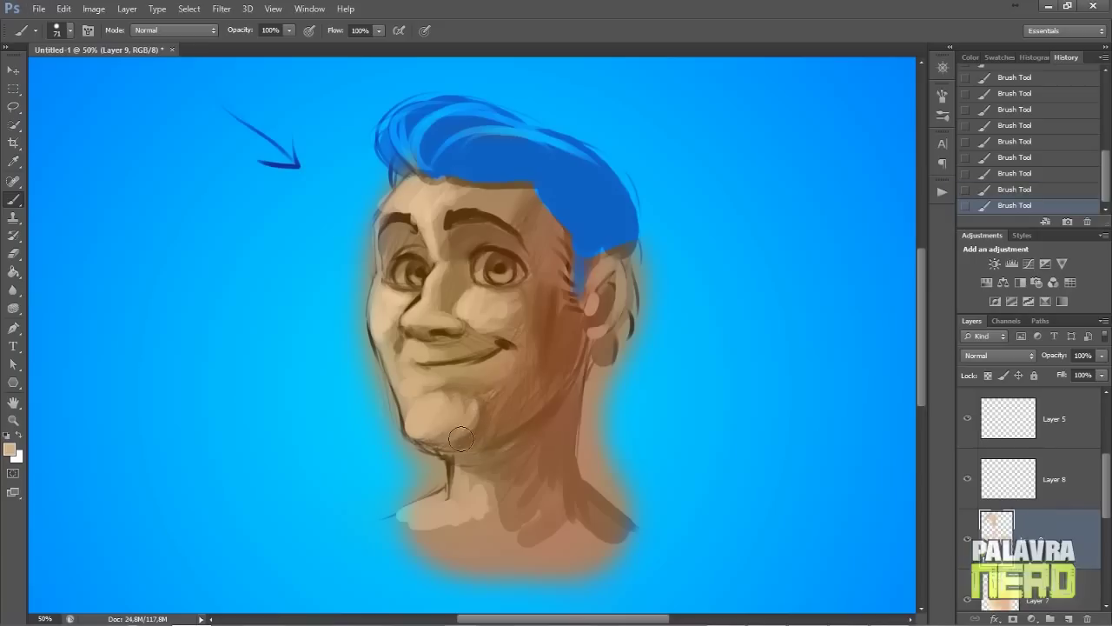
Blend the chin into the shaded jaw and cheek with darker brown tones, stepping through the history to compare
{"action": "key", "text": "ctrl+alt+z"}
{"action": "key", "text": "ctrl+alt+z"}
{"action": "key", "text": "ctrl+alt+z"}
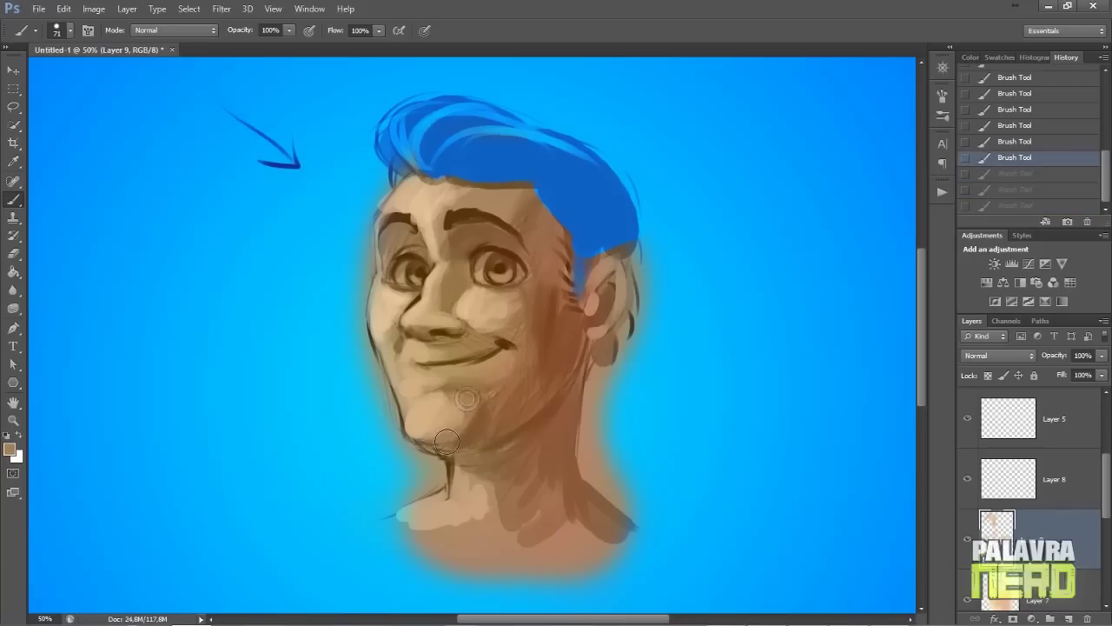
{"action": "key", "text": "ctrl+shift+z"}
{"action": "key", "text": "ctrl+shift+z"}
{"action": "key", "text": "ctrl+shift+z"}
{"action": "key", "text": "ctrl+alt+z"}
{"action": "key", "text": "ctrl+shift+z"}
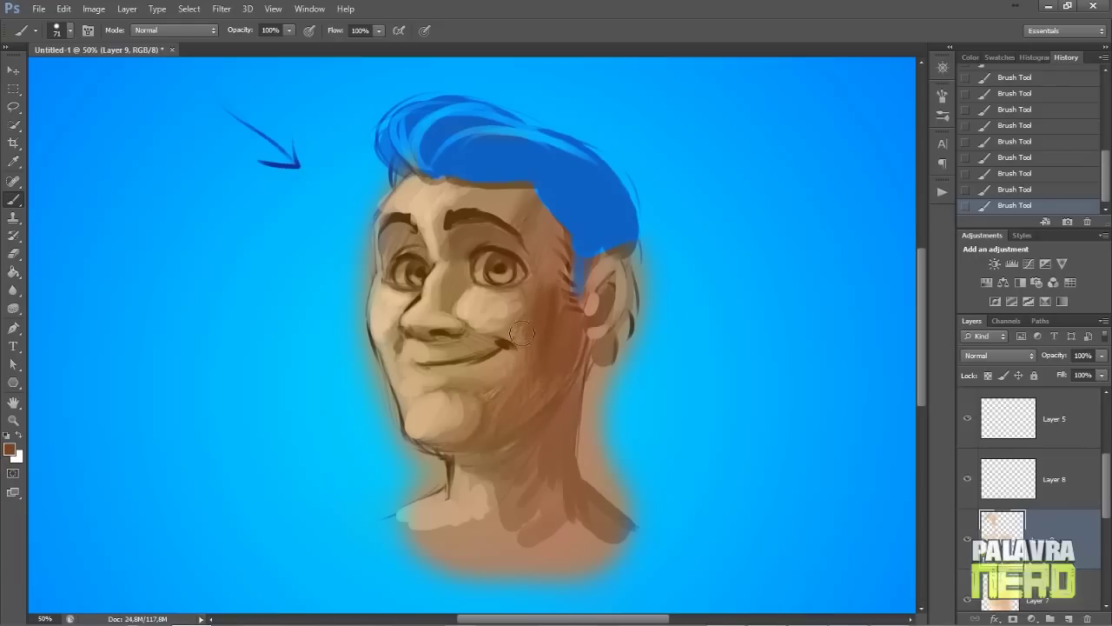
Sample skin tones from the face, and soften the nearer cheek beside the smile line
{"action": "left_click", "coordinate": [468, 381], "text": "alt"}
{"action": "left_click", "coordinate": [467, 302], "text": "alt"}
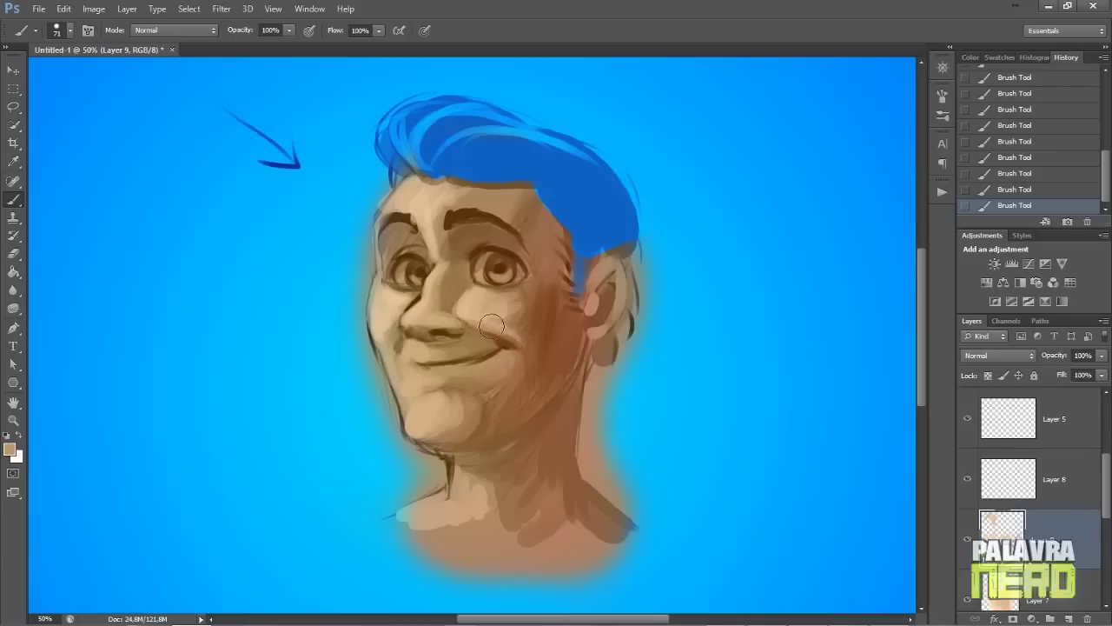
{"action": "left_click_drag", "start_coordinate": [510, 300], "coordinate": [510, 326]}
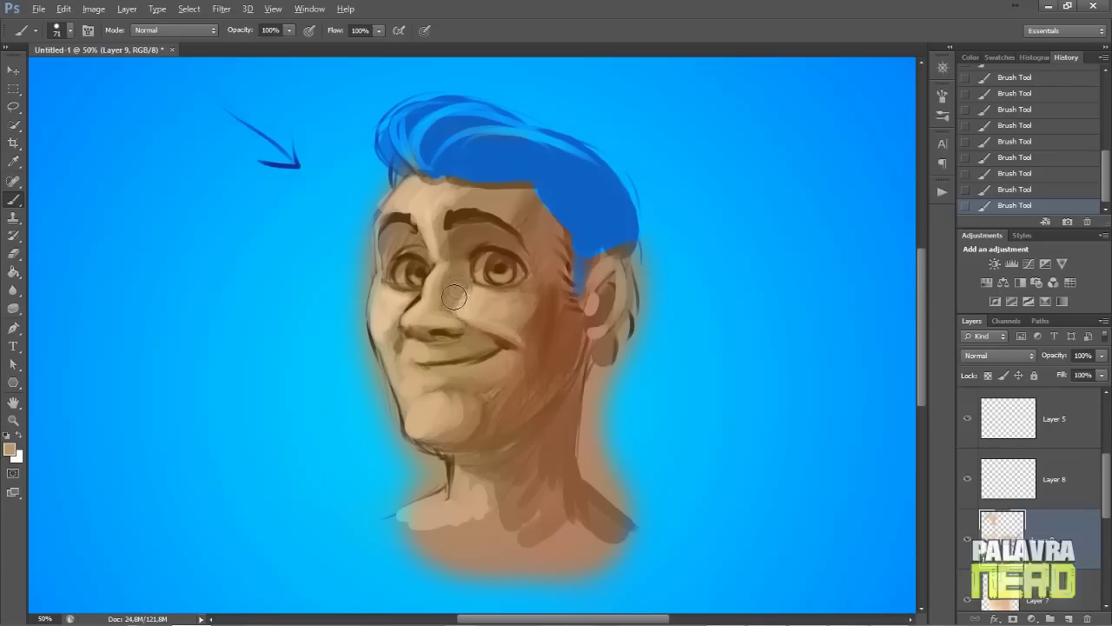
Switch to a soft brush and blend the temple and shaded cheek with brown tones sampled from the face
{"action": "right_click", "coordinate": [556, 215]}
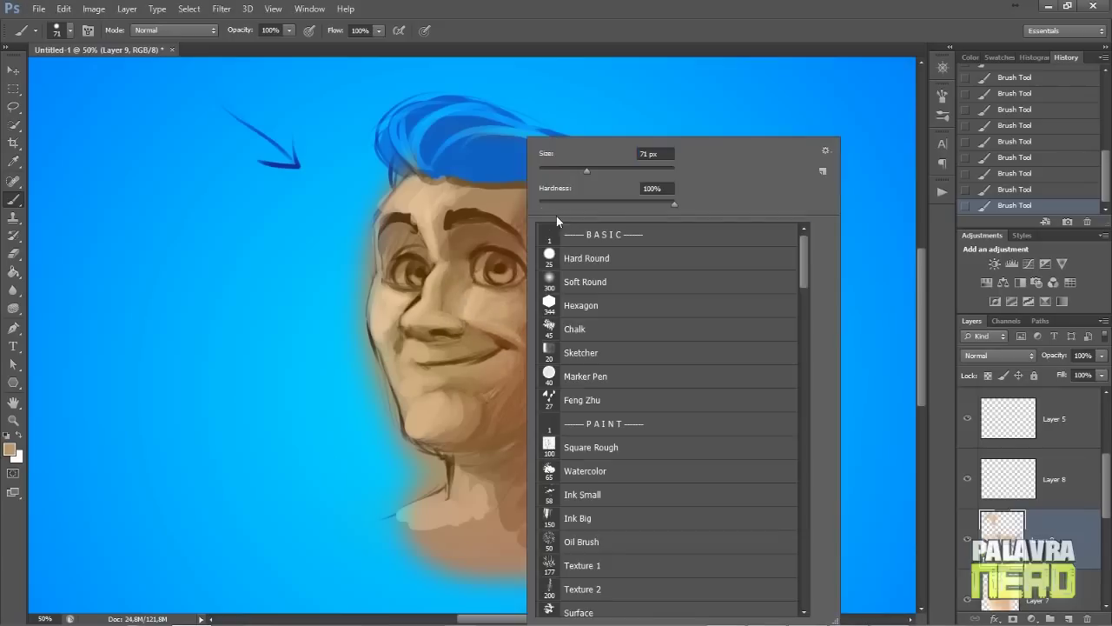
{"action": "left_click", "coordinate": [564, 287]}
{"action": "key", "text": "Return"}
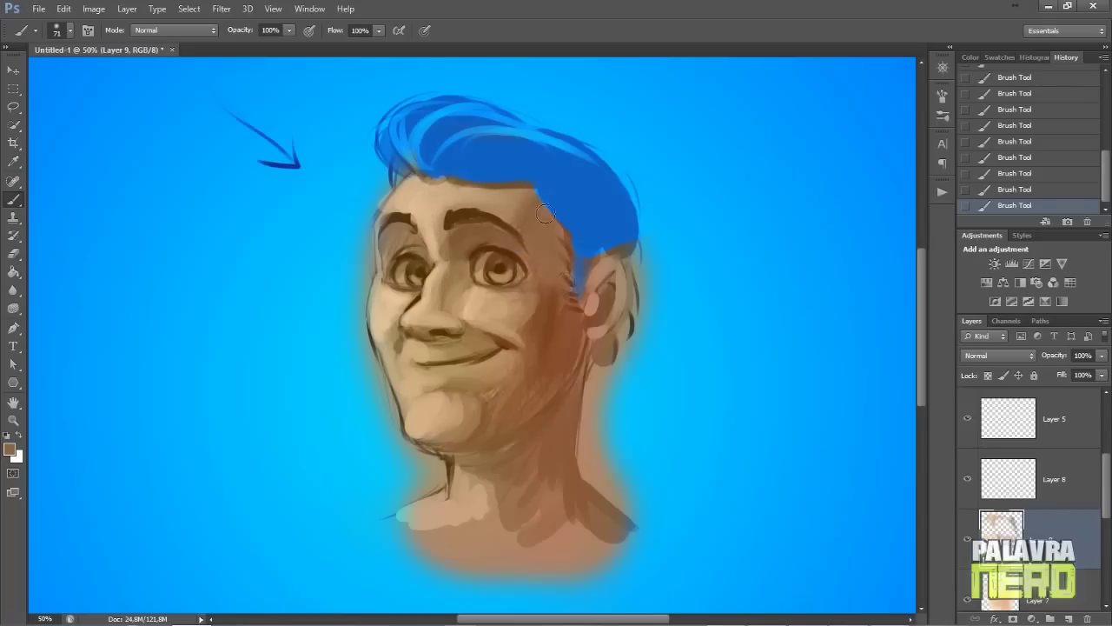
{"action": "mouse_move", "coordinate": [544, 354]}
{"action": "left_mouse_down"}
{"action": "mouse_move", "coordinate": [549, 382]}
{"action": "mouse_move", "coordinate": [527, 403]}
{"action": "left_mouse_up"}
{"action": "left_click", "coordinate": [534, 353], "text": "alt"}
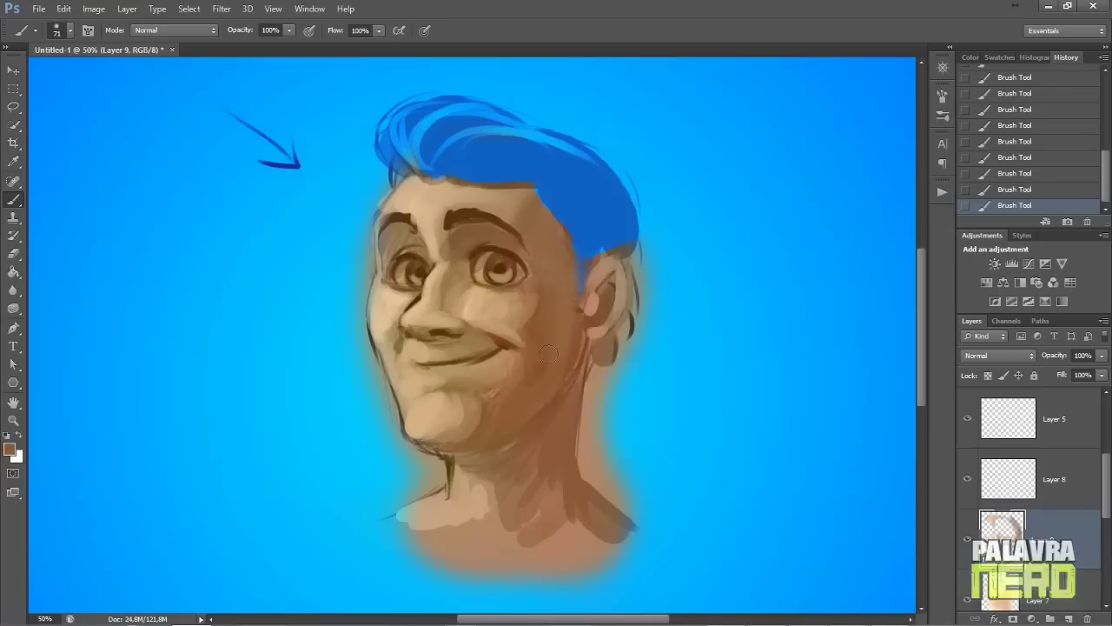
{"action": "left_click", "coordinate": [441, 345], "text": "alt"}
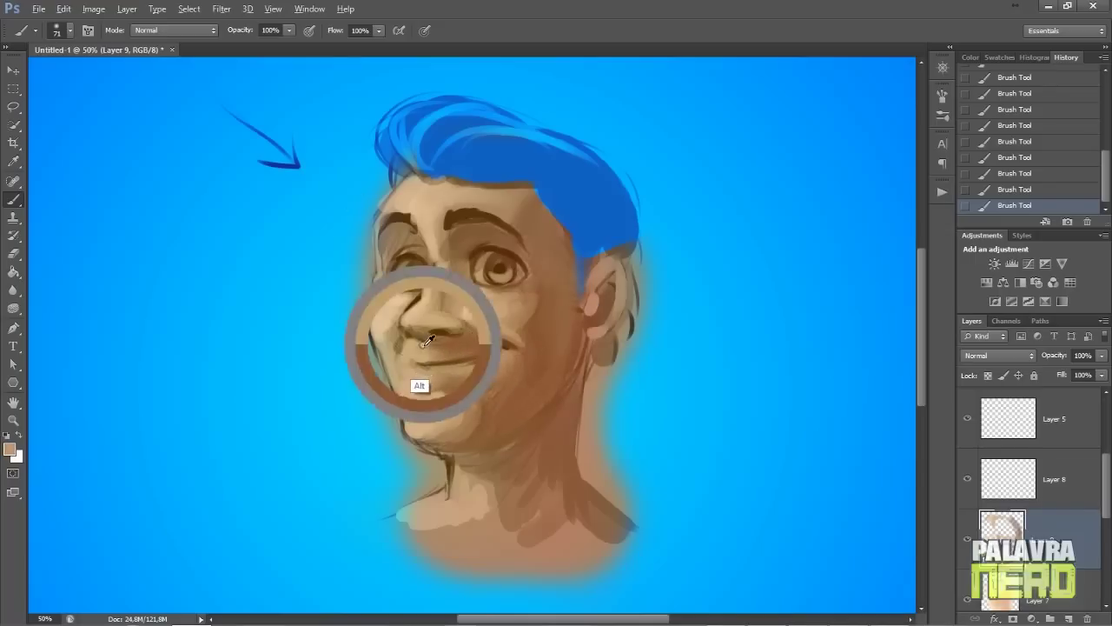
{"action": "left_click", "coordinate": [512, 383], "text": "alt"}
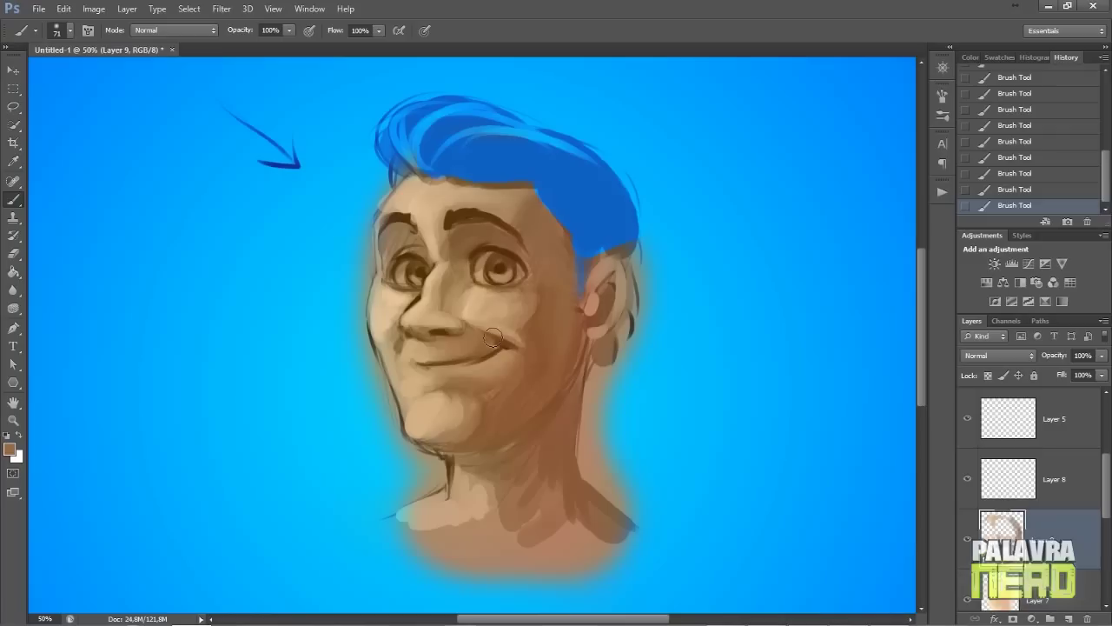
Set the brush size to 90 px, sample a light skin tone and soften the nearer cheek and forehead
{"action": "right_click", "coordinate": [471, 223]}
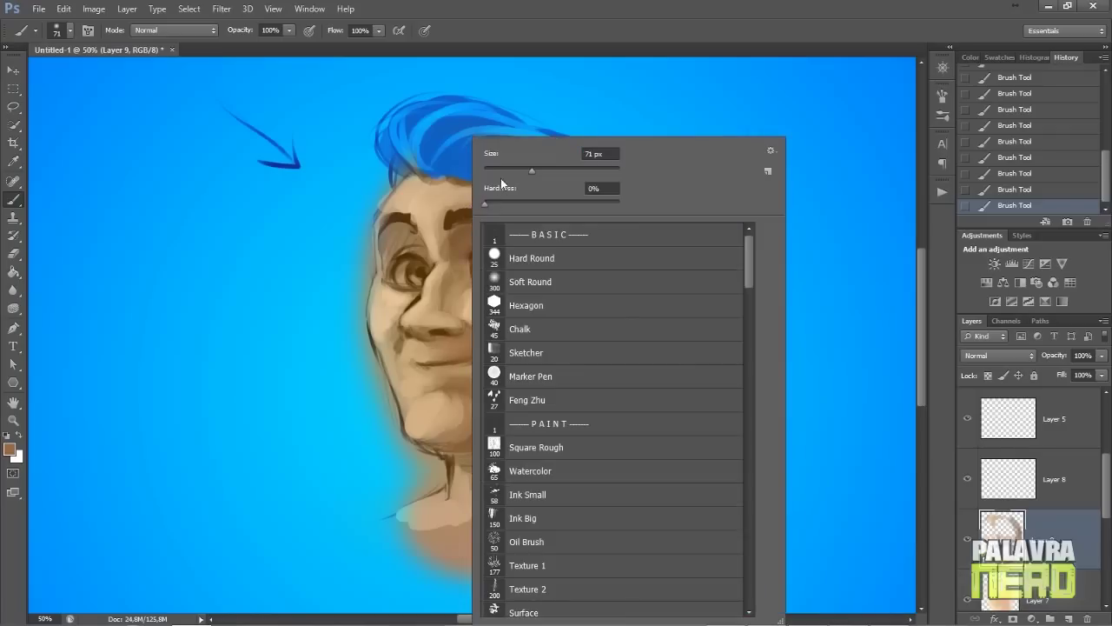
{"action": "left_click", "coordinate": [412, 324]}
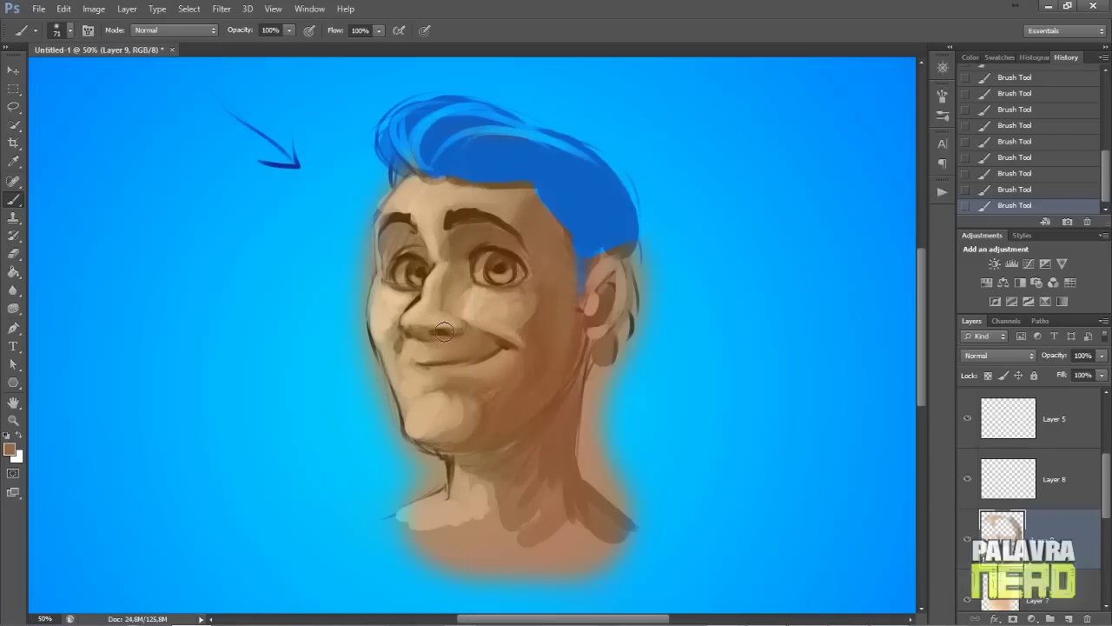
{"action": "right_click", "coordinate": [461, 220]}
{"action": "left_click", "coordinate": [500, 170]}
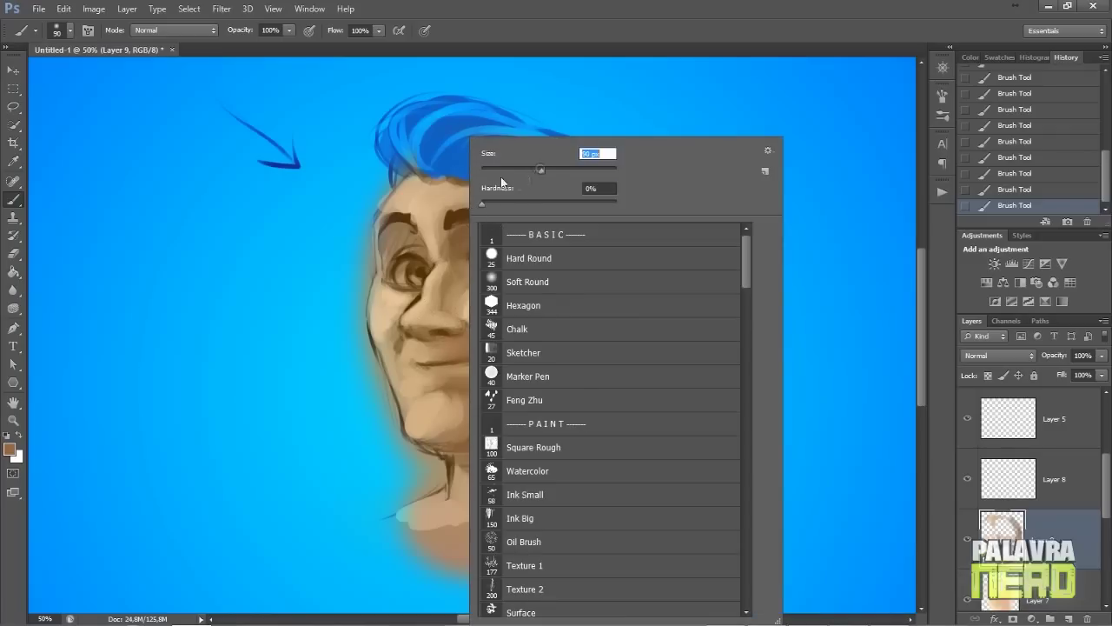
{"action": "left_click", "coordinate": [387, 330]}
{"action": "left_click", "coordinate": [383, 304], "text": "alt"}
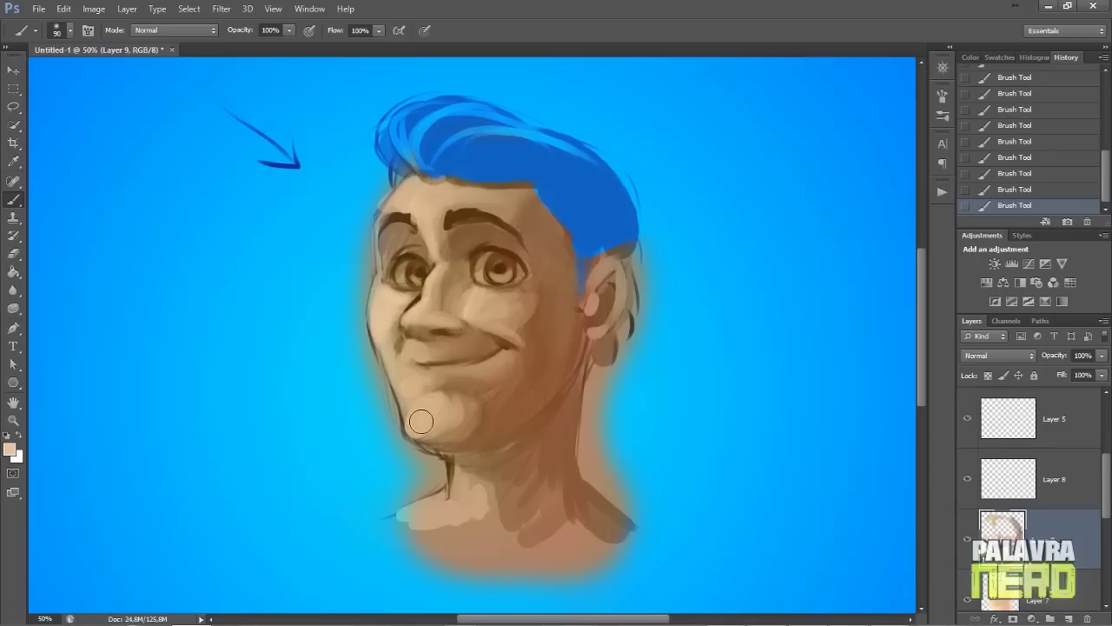
{"action": "mouse_move", "coordinate": [455, 278]}
{"action": "left_mouse_down"}
{"action": "mouse_move", "coordinate": [504, 306]}
{"action": "mouse_move", "coordinate": [460, 310]}
{"action": "left_mouse_up"}
{"action": "mouse_move", "coordinate": [437, 243]}
{"action": "left_mouse_down"}
{"action": "mouse_move", "coordinate": [423, 196]}
{"action": "mouse_move", "coordinate": [384, 207]}
{"action": "mouse_move", "coordinate": [446, 192]}
{"action": "mouse_move", "coordinate": [436, 190]}
{"action": "mouse_move", "coordinate": [522, 213]}
{"action": "left_mouse_up"}
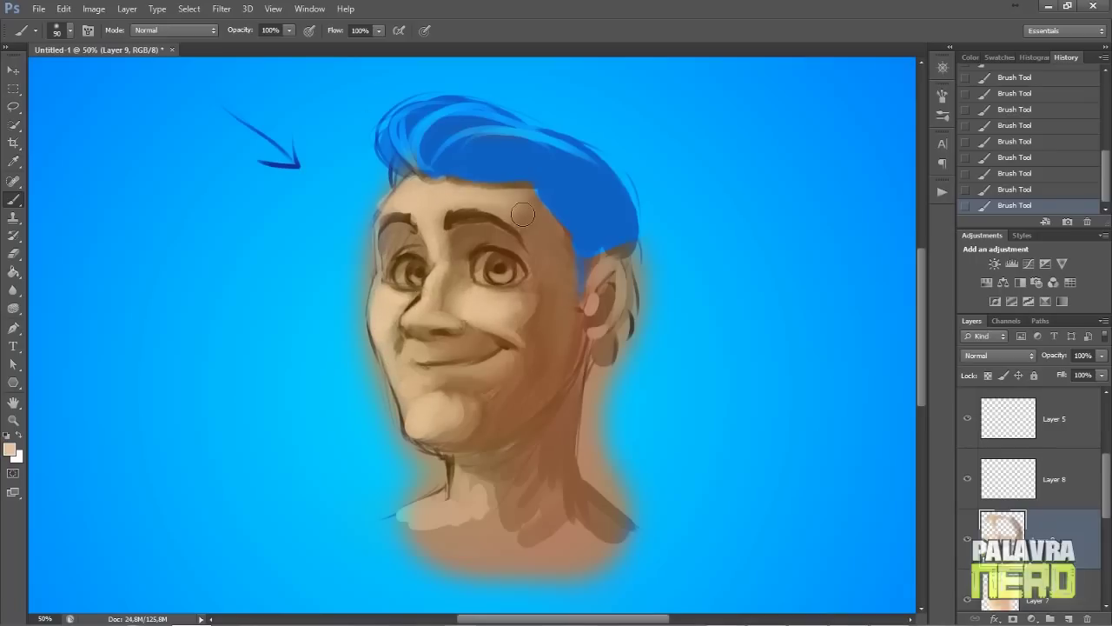
Enlarge the brush to 139 px and smooth the chin, neck and chest with sampled skin tones
{"action": "right_click", "coordinate": [554, 197]}
{"action": "left_click_drag", "start_coordinate": [640, 174], "coordinate": [648, 174]}
{"action": "key", "text": "Return"}
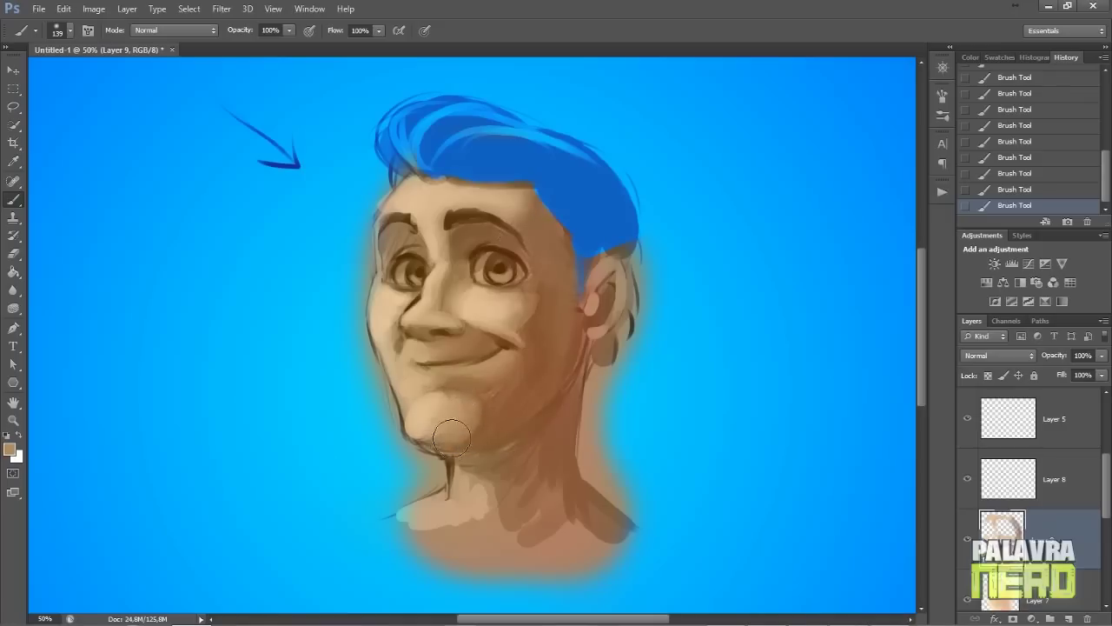
{"action": "left_click", "coordinate": [441, 400], "text": "alt"}
{"action": "left_click_drag", "start_coordinate": [447, 469], "coordinate": [457, 472]}
{"action": "mouse_move", "coordinate": [442, 524]}
{"action": "left_mouse_down"}
{"action": "mouse_move", "coordinate": [465, 504]}
{"action": "mouse_move", "coordinate": [459, 556]}
{"action": "mouse_move", "coordinate": [446, 533]}
{"action": "left_mouse_up"}
{"action": "left_click", "coordinate": [426, 409], "text": "alt"}
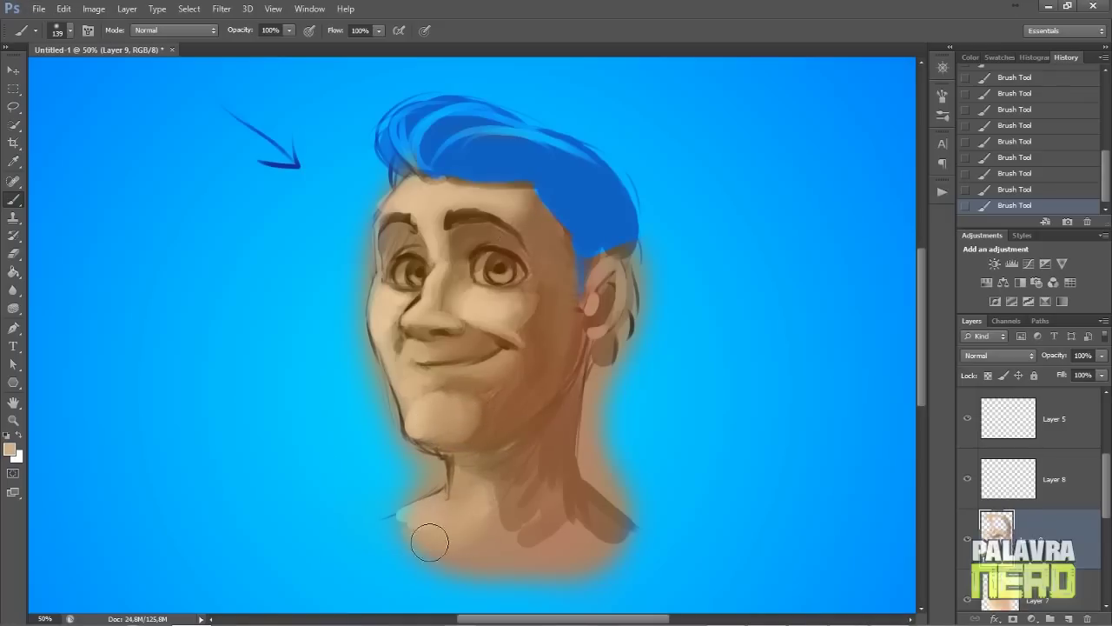
Set the brush size to 35 px and the eraser size to 16 px
{"action": "right_click", "coordinate": [598, 271]}
{"action": "left_click_drag", "start_coordinate": [648, 169], "coordinate": [629, 168]}
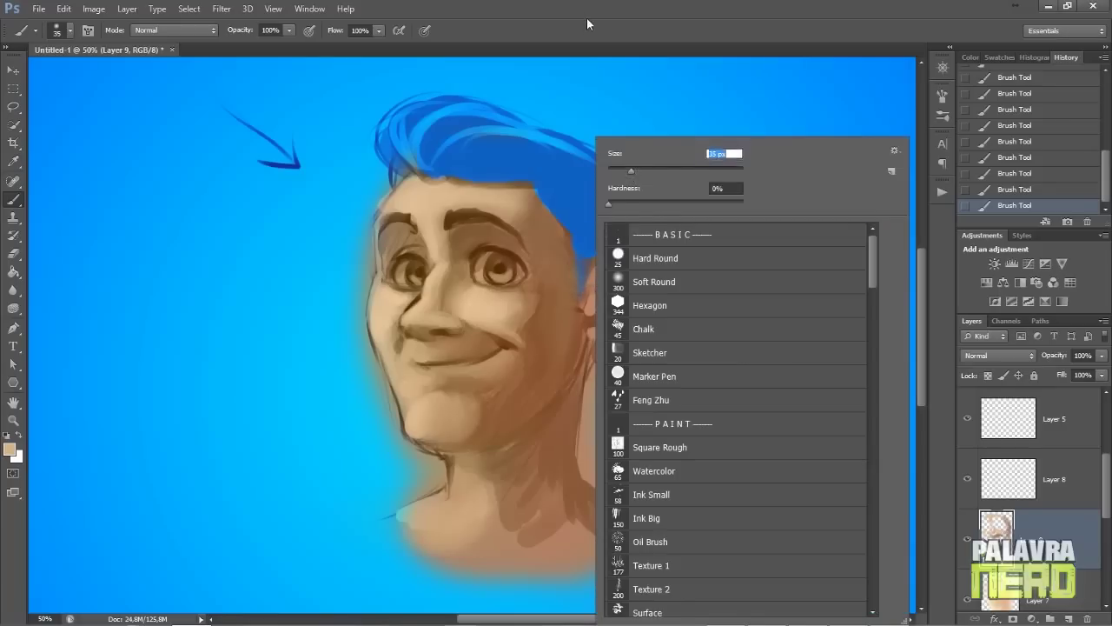
{"action": "key", "text": "Return"}
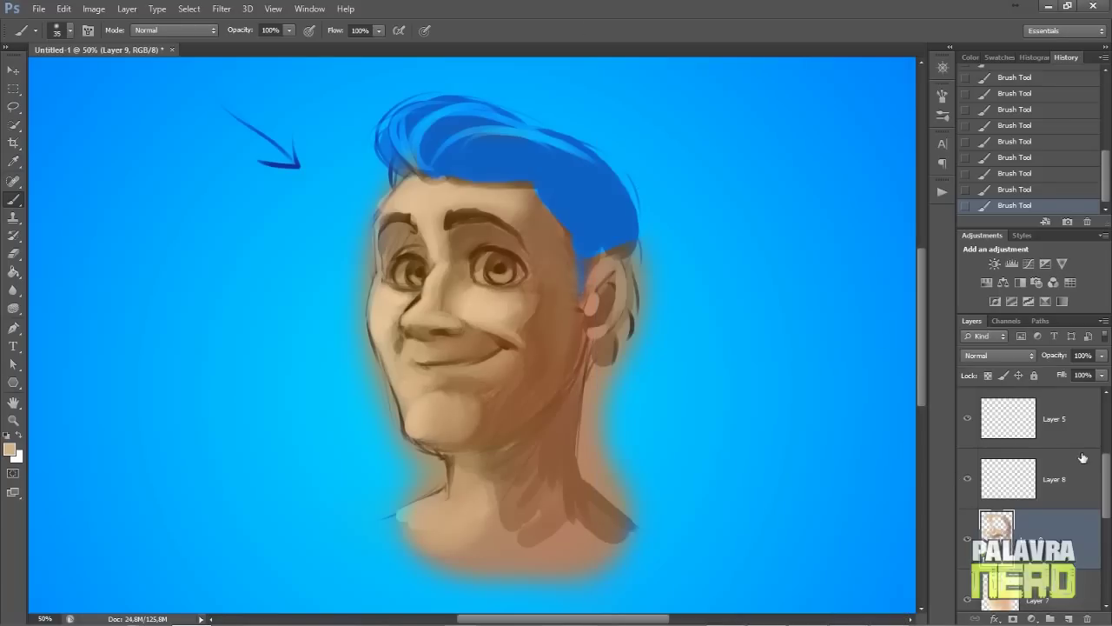
{"action": "scroll", "coordinate": [1077, 486], "scroll_direction": "down", "scroll_amount": 5}
{"action": "left_click_drag", "start_coordinate": [1098, 524], "coordinate": [1005, 493]}
{"action": "key", "text": "e"}
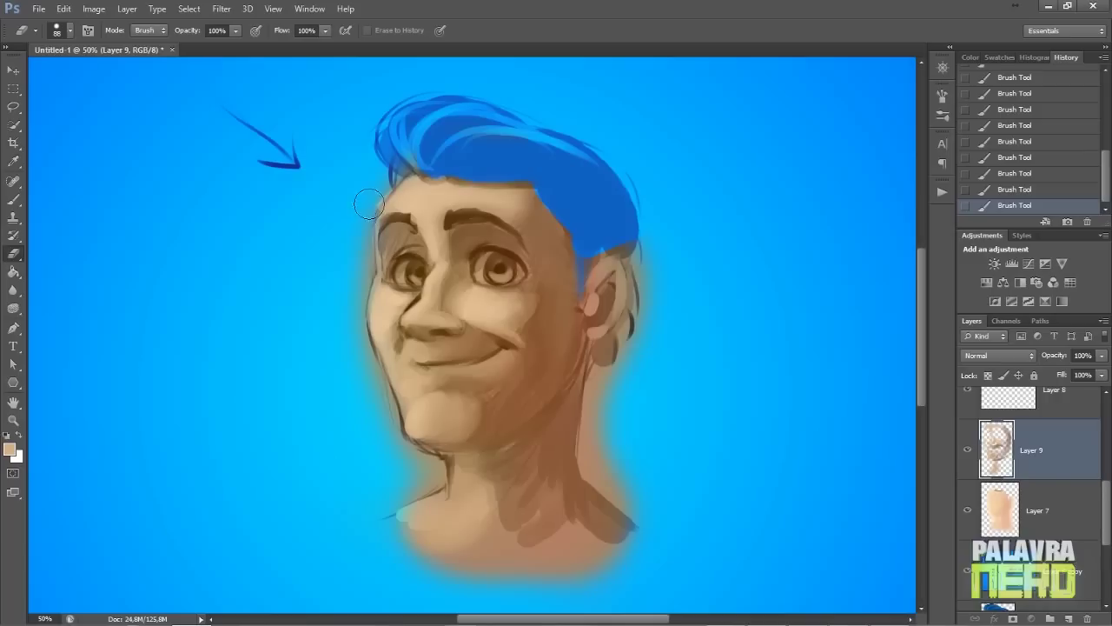
{"action": "right_click", "coordinate": [497, 202]}
{"action": "key", "text": "Escape"}
{"action": "right_click", "coordinate": [516, 185]}
{"action": "type", "text": "16"}
{"action": "key", "text": "Return"}
Try merging Layer 9 with Layer 7 and undo the merge
{"action": "left_click", "coordinate": [1034, 516], "text": "ctrl"}
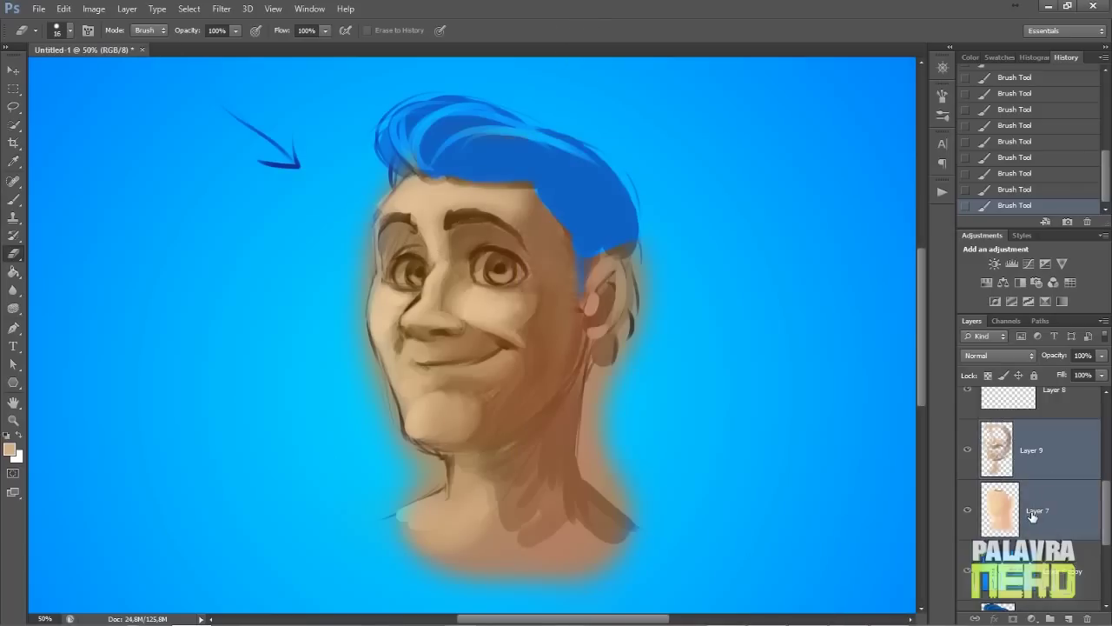
{"action": "key", "text": "ctrl+e"}
{"action": "key", "text": "ctrl+z"}
Add a new layer directly above Layer 7 and choose the Hard Round brush
{"action": "left_click", "coordinate": [1018, 524]}
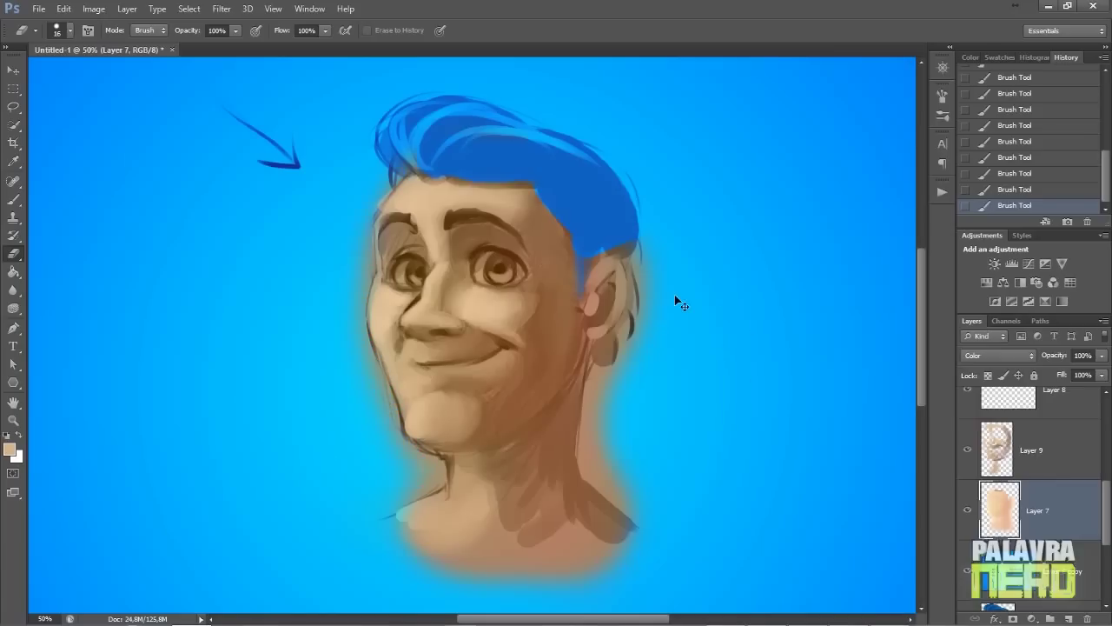
{"action": "key", "text": "ctrl+shift+n"}
{"action": "key", "text": "Return"}
{"action": "key", "text": "b"}
{"action": "right_click", "coordinate": [513, 295]}
{"action": "left_click", "coordinate": [569, 258]}
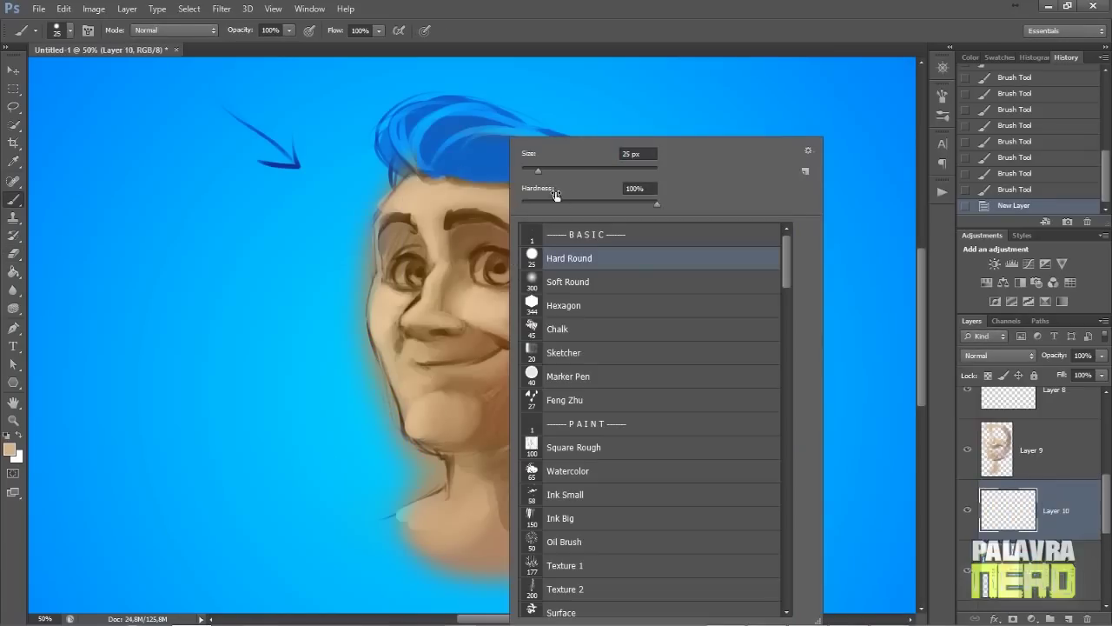
Sample the background blue and paint over the orange halo along the far side of the face
{"action": "left_click", "coordinate": [354, 183], "text": "alt"}
{"action": "mouse_move", "coordinate": [348, 222]}
{"action": "left_mouse_down"}
{"action": "mouse_move", "coordinate": [370, 185]}
{"action": "mouse_move", "coordinate": [408, 184]}
{"action": "mouse_move", "coordinate": [348, 240]}
{"action": "mouse_move", "coordinate": [347, 291]}
{"action": "mouse_move", "coordinate": [340, 266]}
{"action": "mouse_move", "coordinate": [354, 228]}
{"action": "left_mouse_up"}
{"action": "left_click", "coordinate": [342, 301], "text": "alt"}
{"action": "mouse_move", "coordinate": [358, 291]}
{"action": "left_mouse_down"}
{"action": "mouse_move", "coordinate": [360, 373]}
{"action": "mouse_move", "coordinate": [362, 347]}
{"action": "mouse_move", "coordinate": [365, 363]}
{"action": "left_mouse_up"}
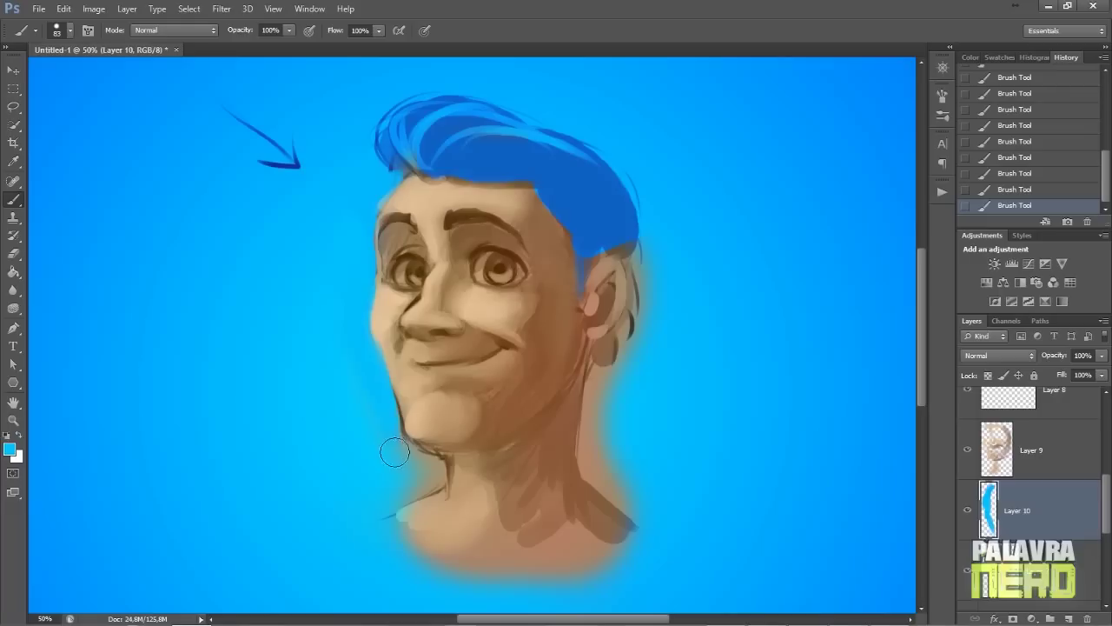
Move the blue paint layer above Layer 9 and erase the blue overlapping the far cheek's contour
{"action": "key", "text": "ctrl+bracketright"}
{"action": "key", "text": "e"}
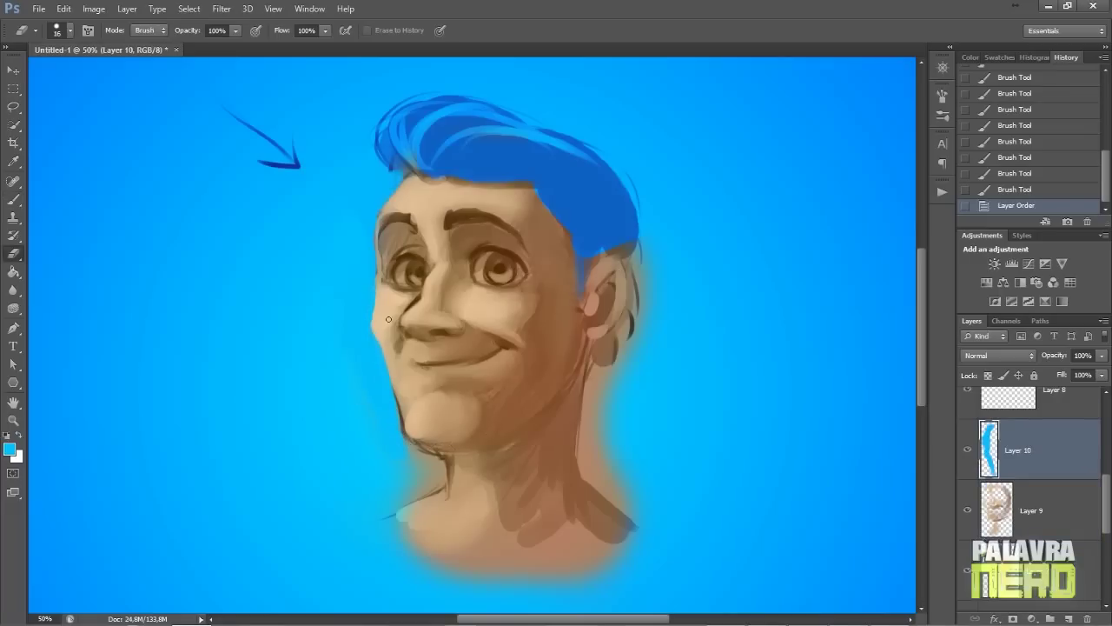
{"action": "left_click_drag", "start_coordinate": [374, 315], "coordinate": [373, 329]}
{"action": "left_click_drag", "start_coordinate": [380, 279], "coordinate": [383, 363]}
{"action": "left_click_drag", "start_coordinate": [375, 334], "coordinate": [392, 380]}
{"action": "left_click_drag", "start_coordinate": [386, 369], "coordinate": [395, 388]}
Paint background blue with an 83 px brush over the halo below the chin, beside the neck and far shoulder
{"action": "key", "text": "b"}
{"action": "key", "text": "bracketright"}
{"action": "key", "text": "bracketright"}
{"action": "key", "text": "bracketright"}
{"action": "key", "text": "bracketright"}
{"action": "key", "text": "bracketright"}
{"action": "key", "text": "bracketright"}
{"action": "key", "text": "bracketright"}
{"action": "left_click_drag", "start_coordinate": [382, 433], "coordinate": [410, 458]}
{"action": "mouse_move", "coordinate": [392, 436]}
{"action": "left_mouse_down"}
{"action": "mouse_move", "coordinate": [432, 466]}
{"action": "mouse_move", "coordinate": [431, 478]}
{"action": "mouse_move", "coordinate": [402, 508]}
{"action": "left_mouse_up"}
{"action": "left_click_drag", "start_coordinate": [408, 460], "coordinate": [395, 512]}
Cover the halo behind the neck, above the nearer shoulder and below the ear with background blue
{"action": "left_click_drag", "start_coordinate": [643, 417], "coordinate": [612, 343]}
{"action": "mouse_move", "coordinate": [642, 408]}
{"action": "left_mouse_down"}
{"action": "mouse_move", "coordinate": [604, 408]}
{"action": "mouse_move", "coordinate": [598, 380]}
{"action": "mouse_move", "coordinate": [587, 428]}
{"action": "mouse_move", "coordinate": [594, 409]}
{"action": "mouse_move", "coordinate": [578, 460]}
{"action": "left_mouse_up"}
{"action": "left_click_drag", "start_coordinate": [615, 369], "coordinate": [600, 413]}
{"action": "left_click_drag", "start_coordinate": [636, 518], "coordinate": [617, 494]}
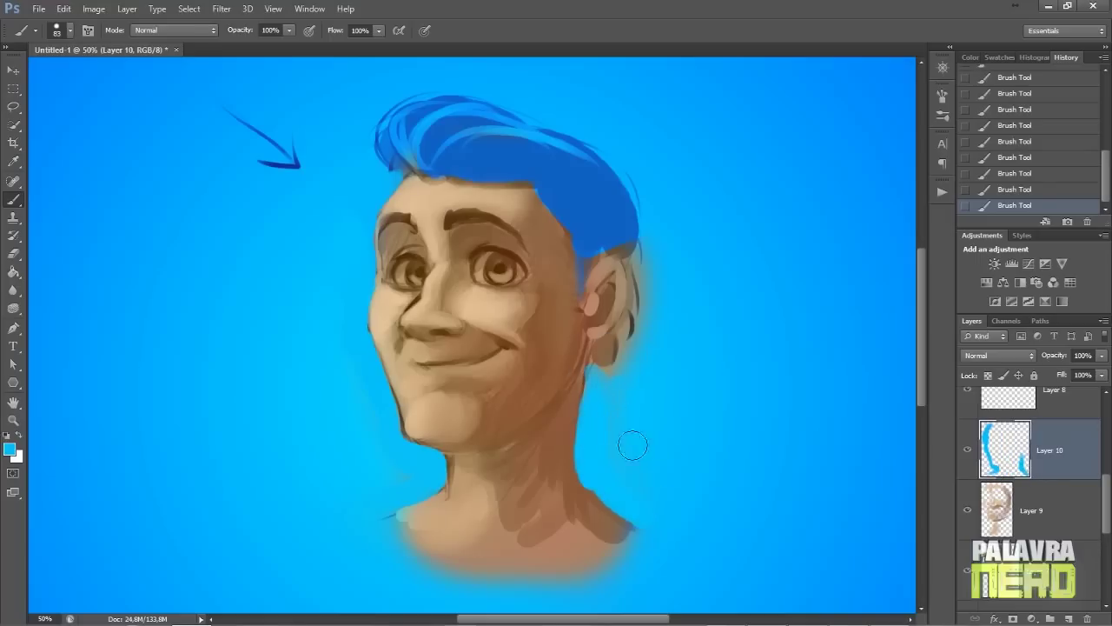
{"action": "mouse_move", "coordinate": [613, 351]}
{"action": "left_mouse_down"}
{"action": "mouse_move", "coordinate": [596, 405]}
{"action": "mouse_move", "coordinate": [595, 385]}
{"action": "left_mouse_up"}
Sample the hair's blue and paint over both eyebrows with a 33 px brush
{"action": "left_click", "coordinate": [612, 217], "text": "alt"}
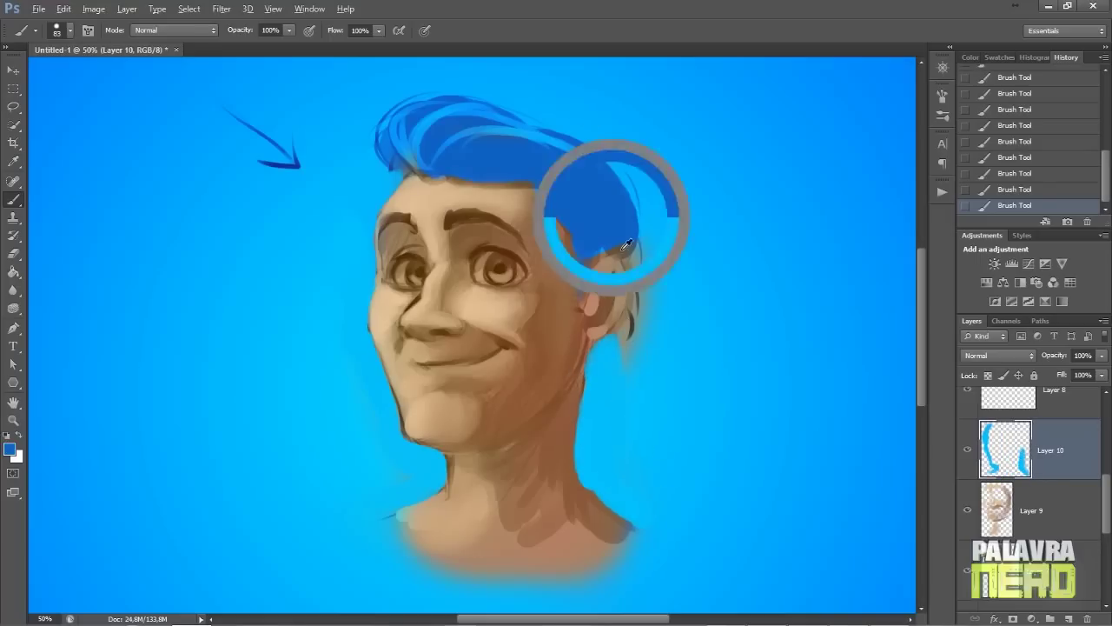
{"action": "right_click", "coordinate": [548, 139]}
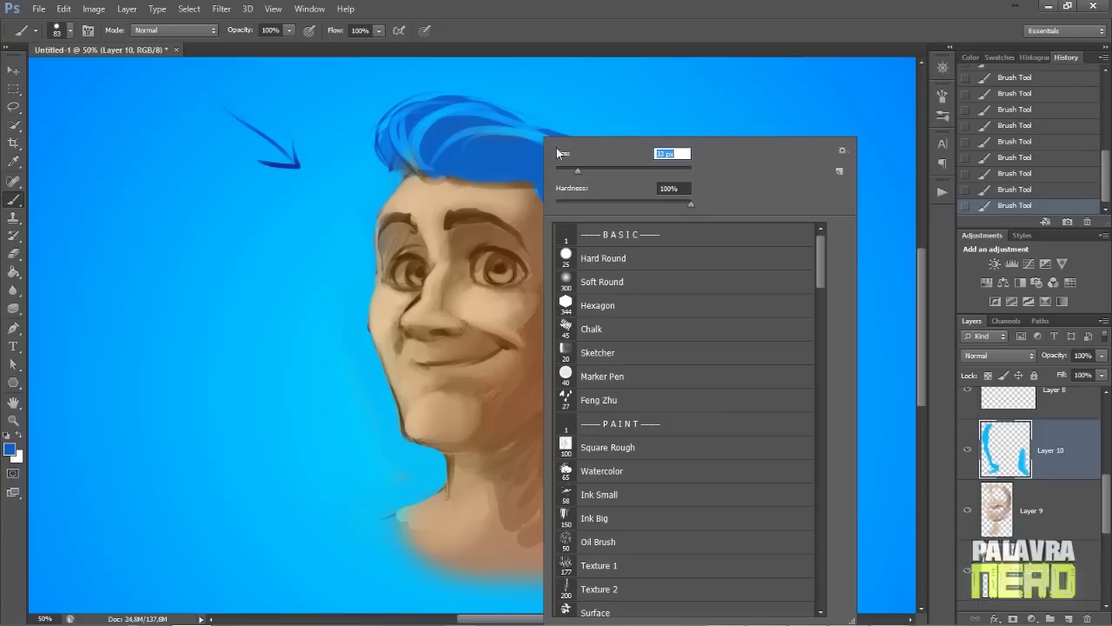
{"action": "key", "text": "Return"}
{"action": "left_click_drag", "start_coordinate": [446, 219], "coordinate": [478, 217]}
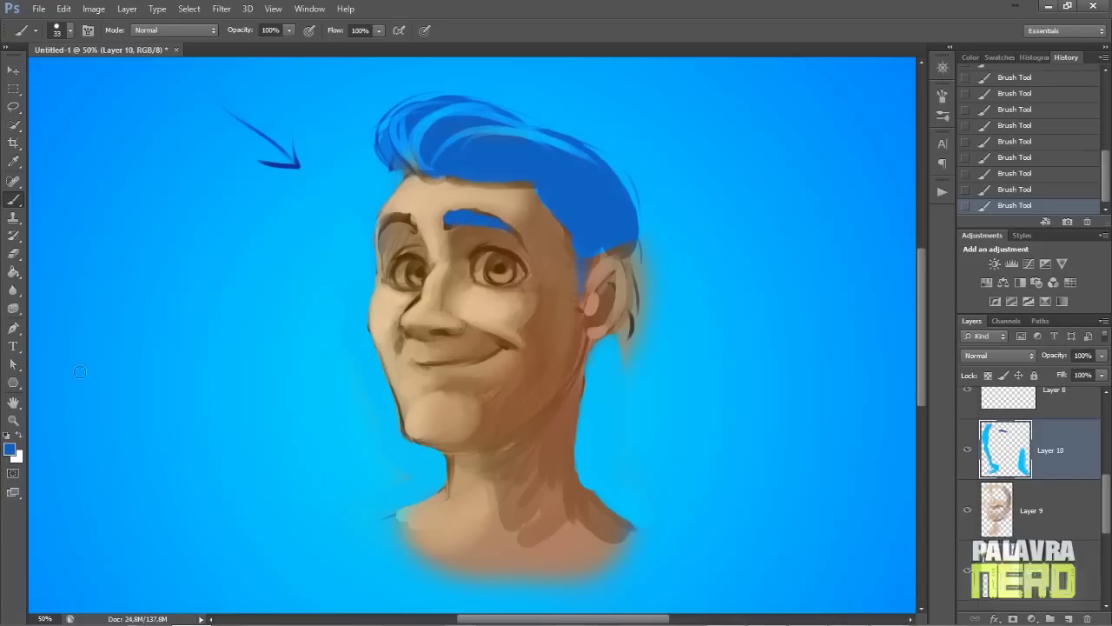
{"action": "left_click", "coordinate": [415, 213], "text": "alt"}
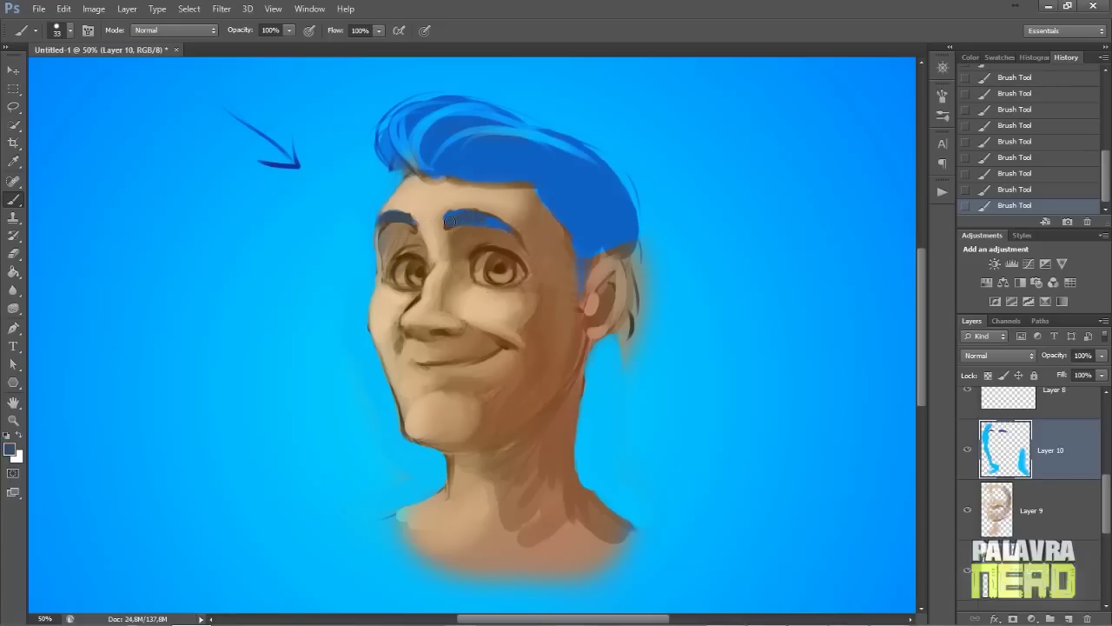
Darken the eyebrows and upper eyelids with dark blue tones using a 40 px brush
{"action": "right_click", "coordinate": [553, 174]}
{"action": "type", "text": "13"}
{"action": "key", "text": "Return"}
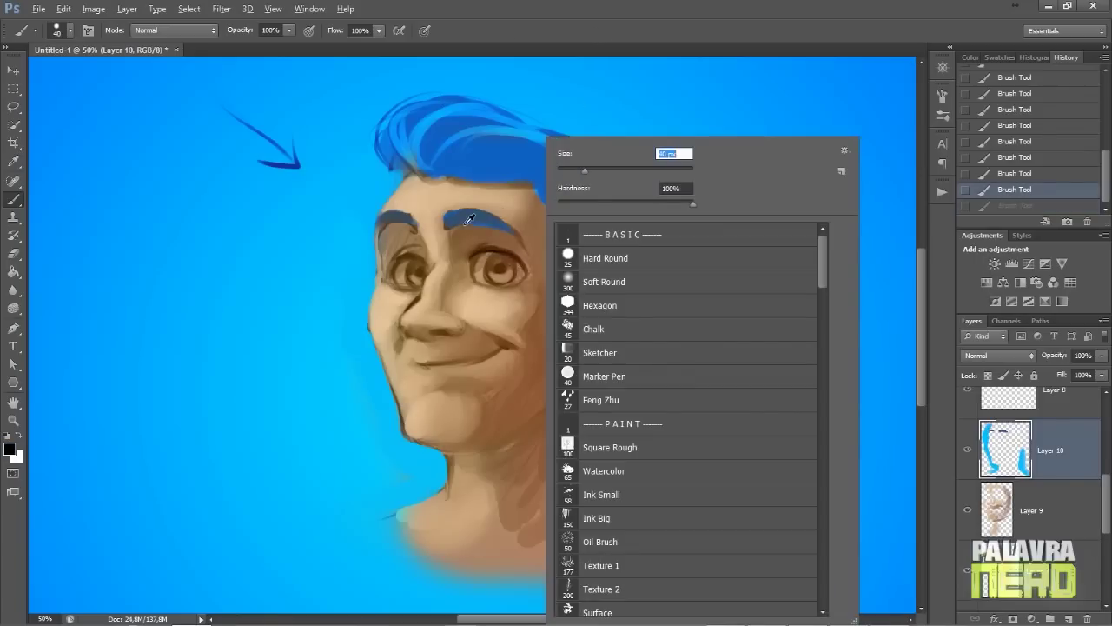
{"action": "left_click", "coordinate": [468, 215]}
{"action": "left_click", "coordinate": [457, 214], "text": "alt"}
{"action": "left_click_drag", "start_coordinate": [456, 216], "coordinate": [502, 230]}
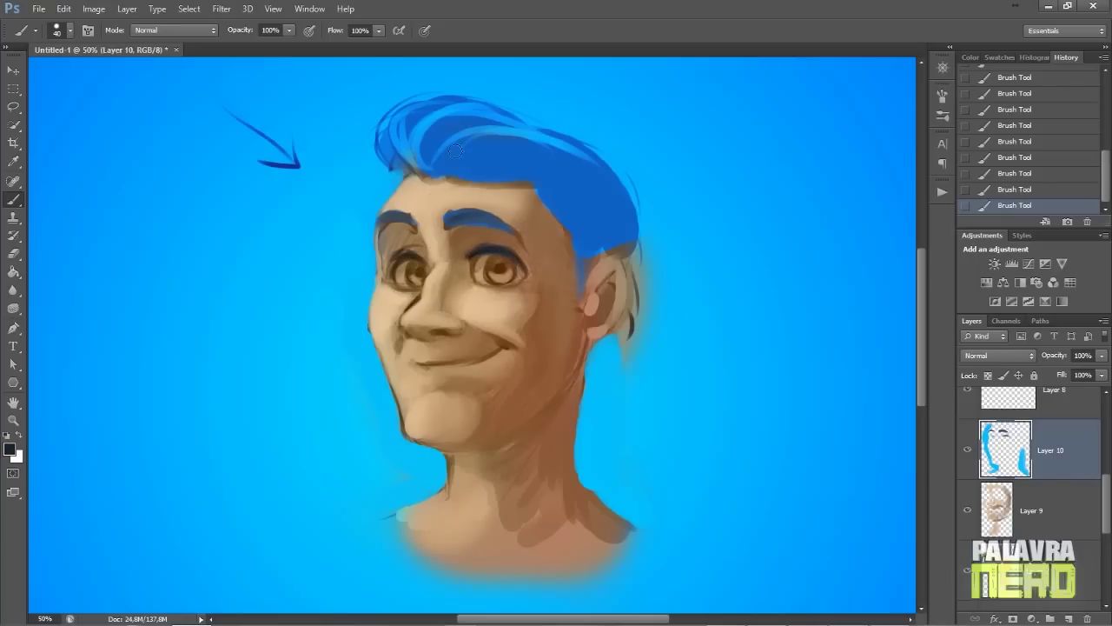
Choose a pale off-white foreground color and paint the whites of both eyes
{"action": "left_click", "coordinate": [11, 448]}
{"action": "left_click", "coordinate": [800, 369]}
{"action": "left_click", "coordinate": [790, 352]}
{"action": "left_click", "coordinate": [967, 450]}
{"action": "left_click", "coordinate": [967, 482]}
{"action": "left_click", "coordinate": [1091, 321]}
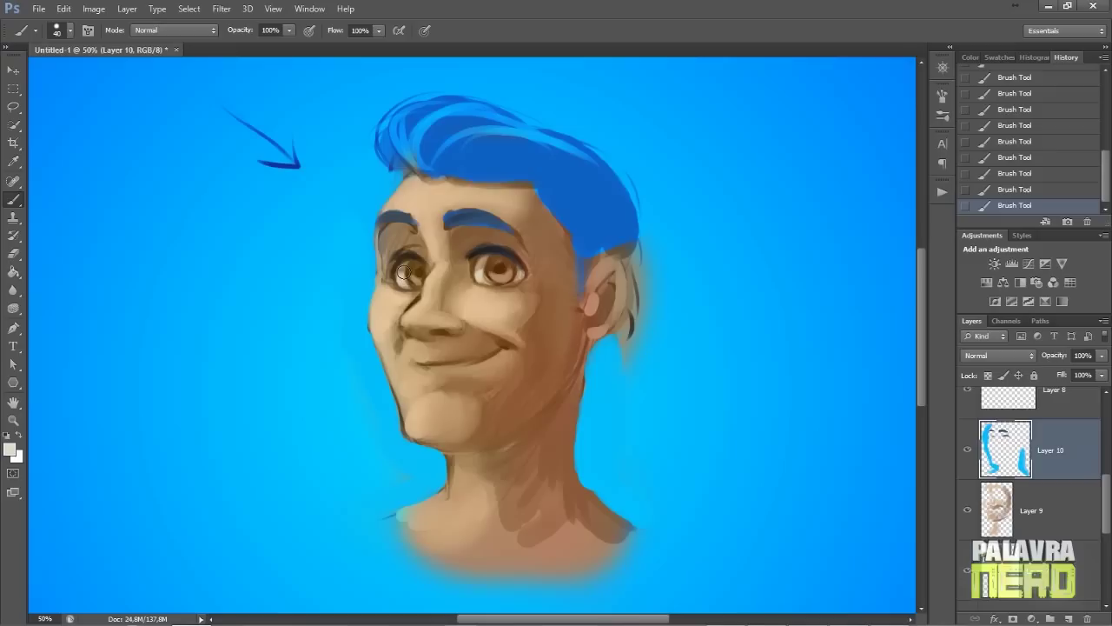
Choose a magenta foreground color and paint both irises, undoing and redoing the strokes to compare
{"action": "left_click", "coordinate": [11, 448]}
{"action": "left_click", "coordinate": [966, 363]}
{"action": "left_click_drag", "start_coordinate": [868, 378], "coordinate": [901, 390]}
{"action": "left_click", "coordinate": [1096, 320]}
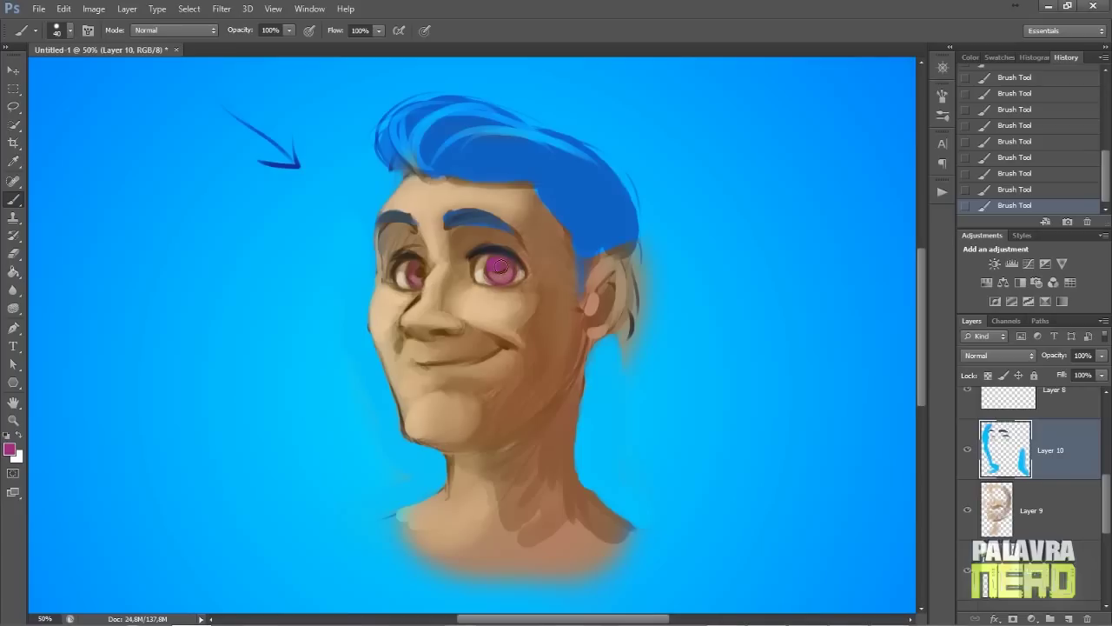
{"action": "key", "text": "ctrl+alt+z"}
{"action": "key", "text": "ctrl+alt+z"}
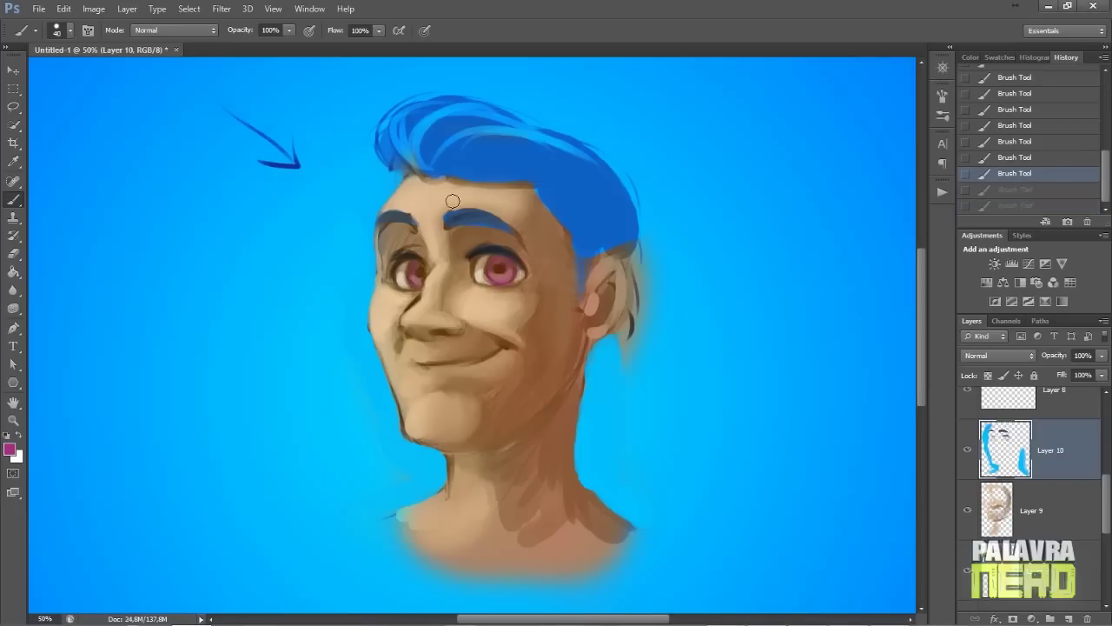
{"action": "key", "text": "ctrl+shift+z"}
{"action": "key", "text": "ctrl+shift+z"}
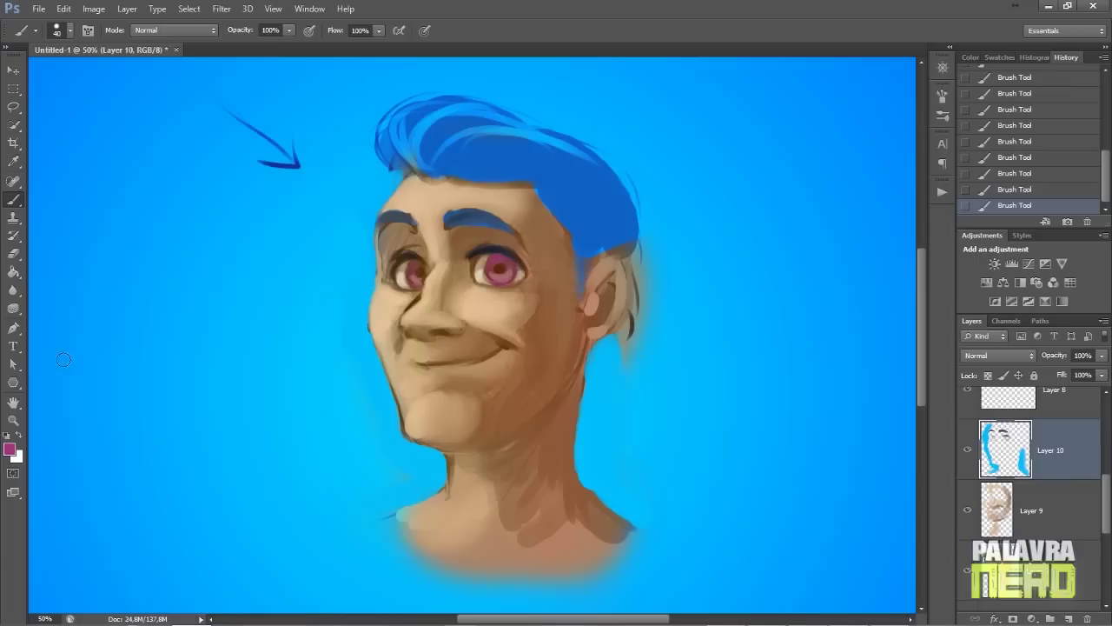
Set the foreground color to dark purple 671f53 and shade the upper part of the irises
{"action": "left_click", "coordinate": [9, 450]}
{"action": "left_click", "coordinate": [898, 433]}
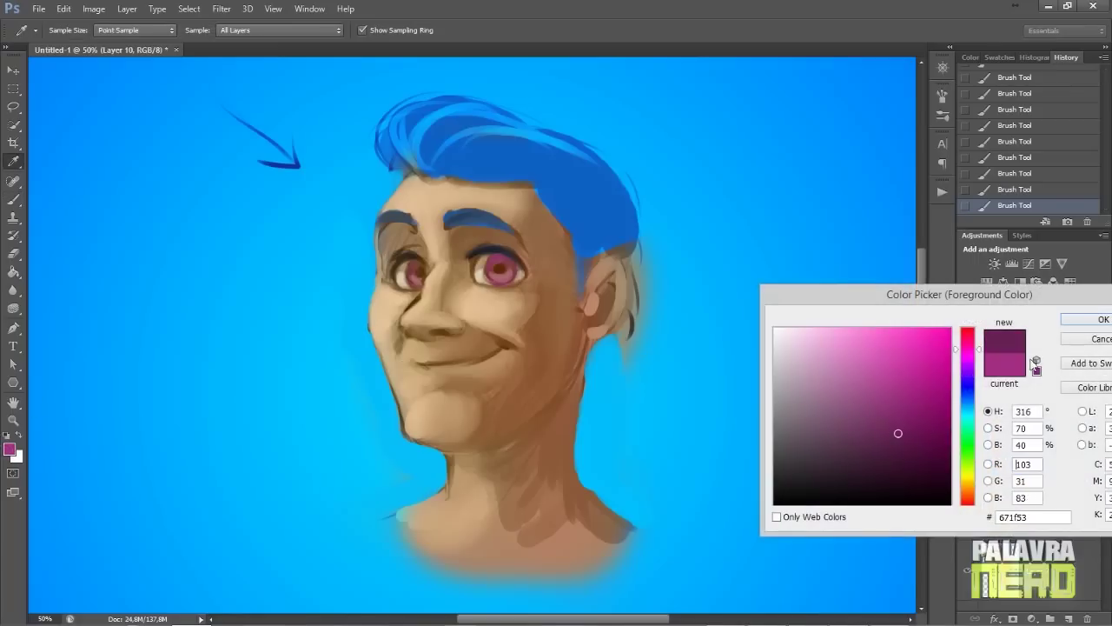
{"action": "left_click", "coordinate": [1096, 320]}
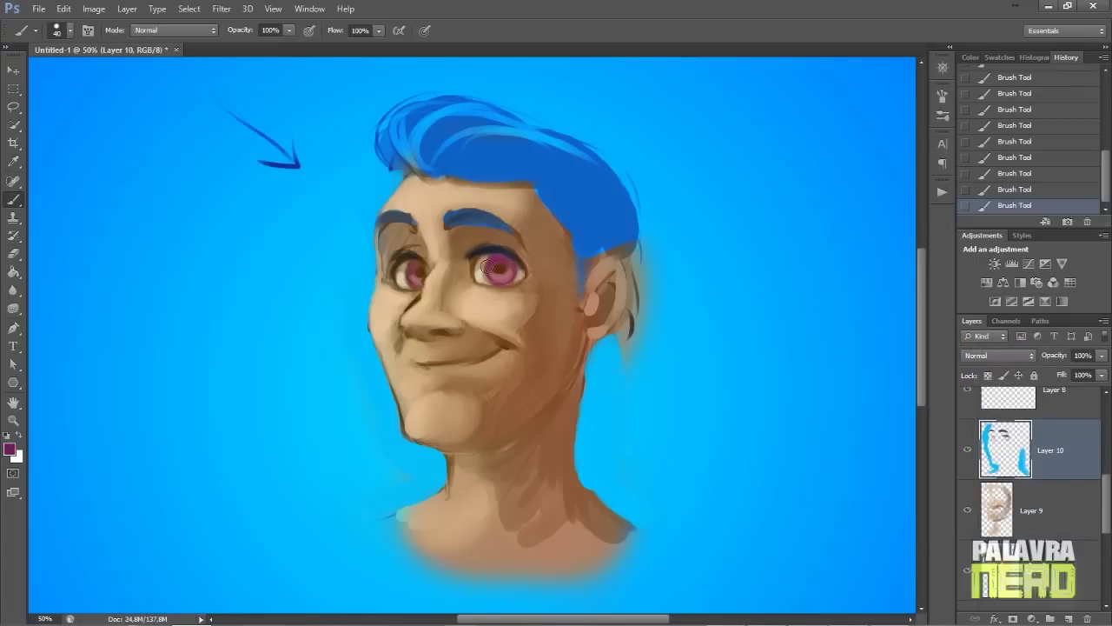
{"action": "key", "text": "ctrl+z"}
{"action": "left_click", "coordinate": [499, 267]}
{"action": "left_click", "coordinate": [420, 273]}
{"action": "key", "text": "ctrl+alt+z"}
{"action": "key", "text": "ctrl+alt+z"}
Remove the oversized pupil dot and paint black pupils in both eyes with a 23 px brush
{"action": "key", "text": "ctrl+plus"}
{"action": "key", "text": "ctrl+plus"}
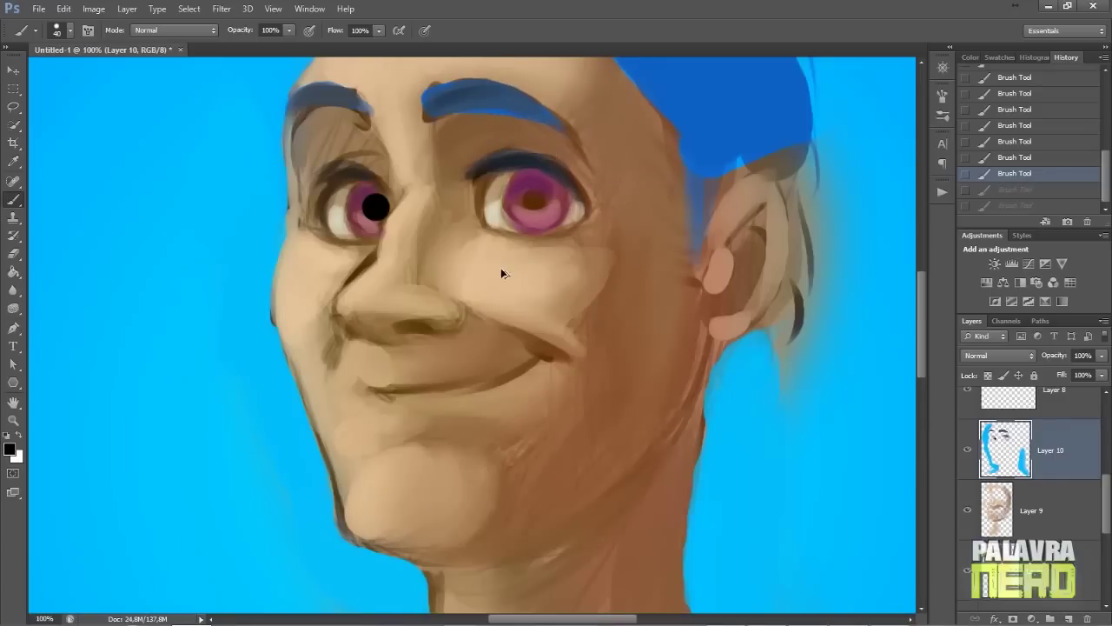
{"action": "key", "text": "ctrl+alt+z"}
{"action": "right_click", "coordinate": [500, 175]}
{"action": "key", "text": "Return"}
{"action": "key", "text": "ctrl+alt+z"}
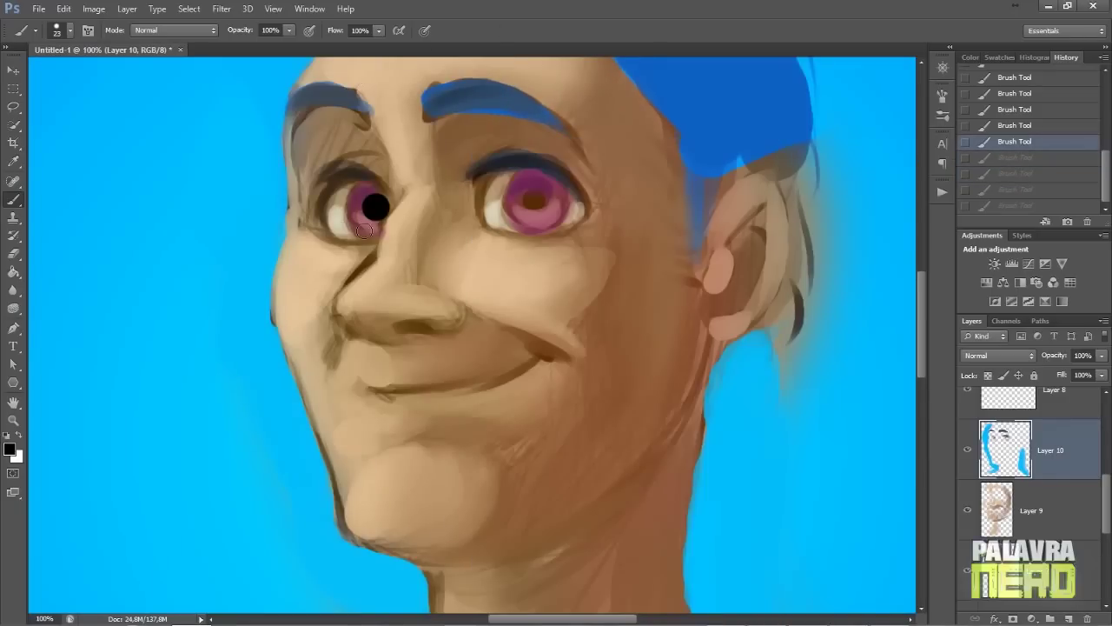
{"action": "left_click", "coordinate": [372, 207]}
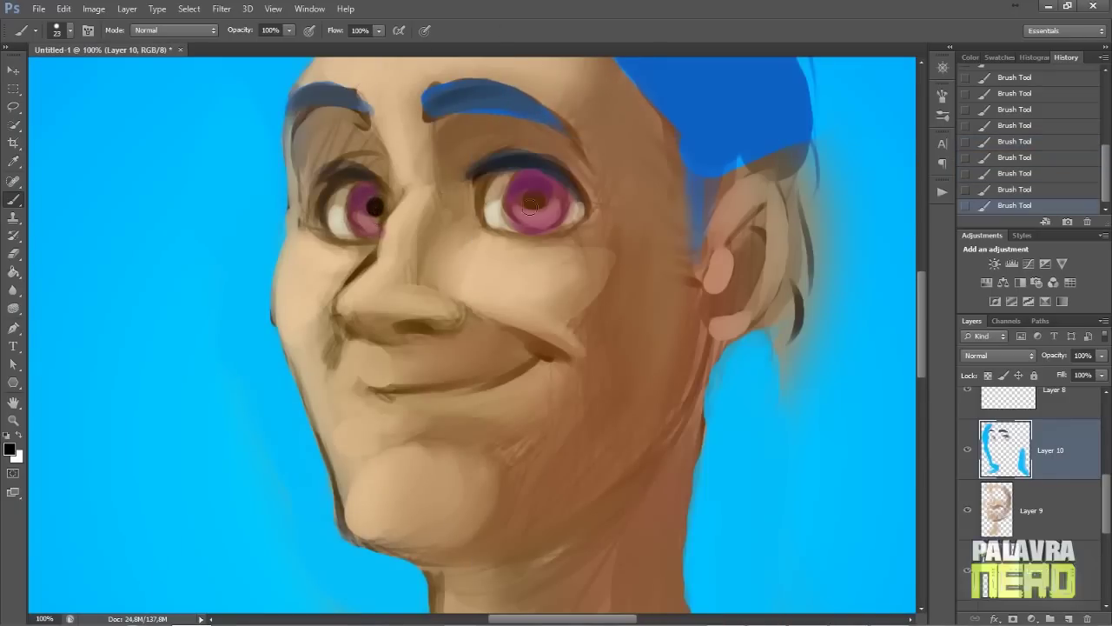
Choose a light pink foreground color based on the iris and add a new layer above Layer 10
{"action": "left_click", "coordinate": [9, 449]}
{"action": "left_click", "coordinate": [556, 219]}
{"action": "left_click_drag", "start_coordinate": [860, 361], "coordinate": [850, 343]}
{"action": "left_click", "coordinate": [1094, 321]}
{"action": "key", "text": "ctrl+shift+n"}
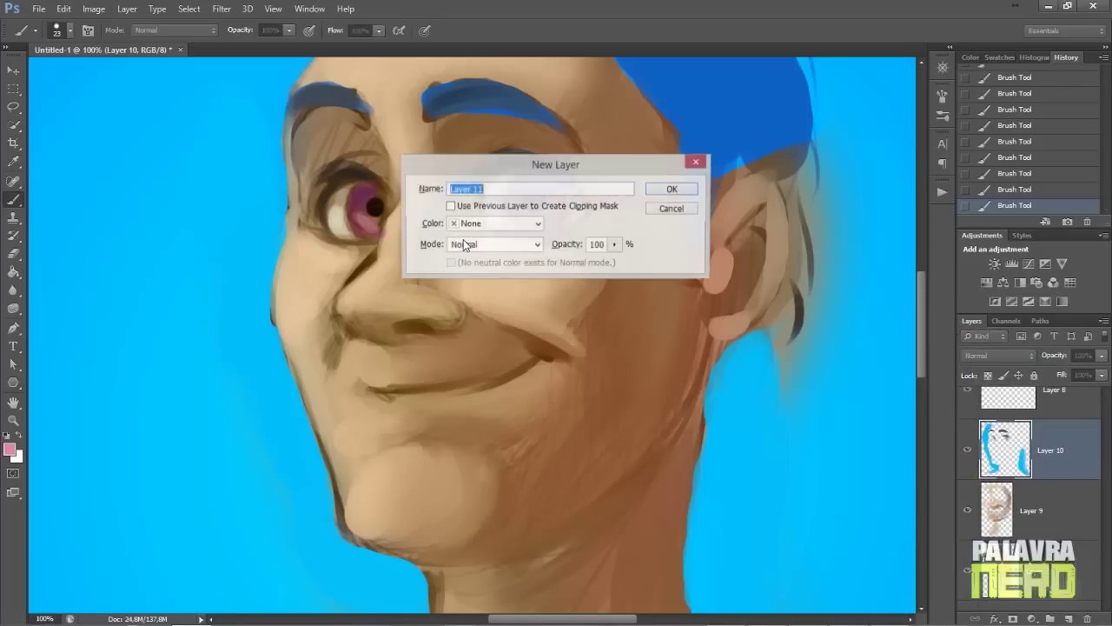
{"action": "key", "text": "Return"}
{"action": "key", "text": "ctrl+minus"}
{"action": "key", "text": "ctrl+minus"}
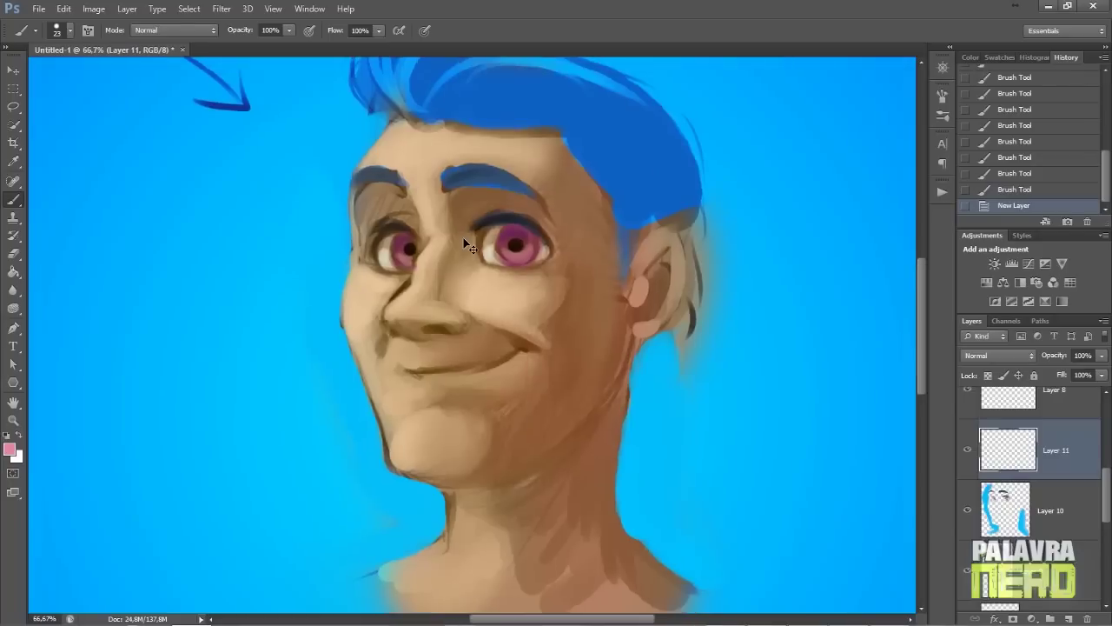
Select the Soft Round brush at 300 px with 0% hardness and set the foreground color to crimson af1843
{"action": "right_click", "coordinate": [509, 290]}
{"action": "left_click", "coordinate": [553, 279]}
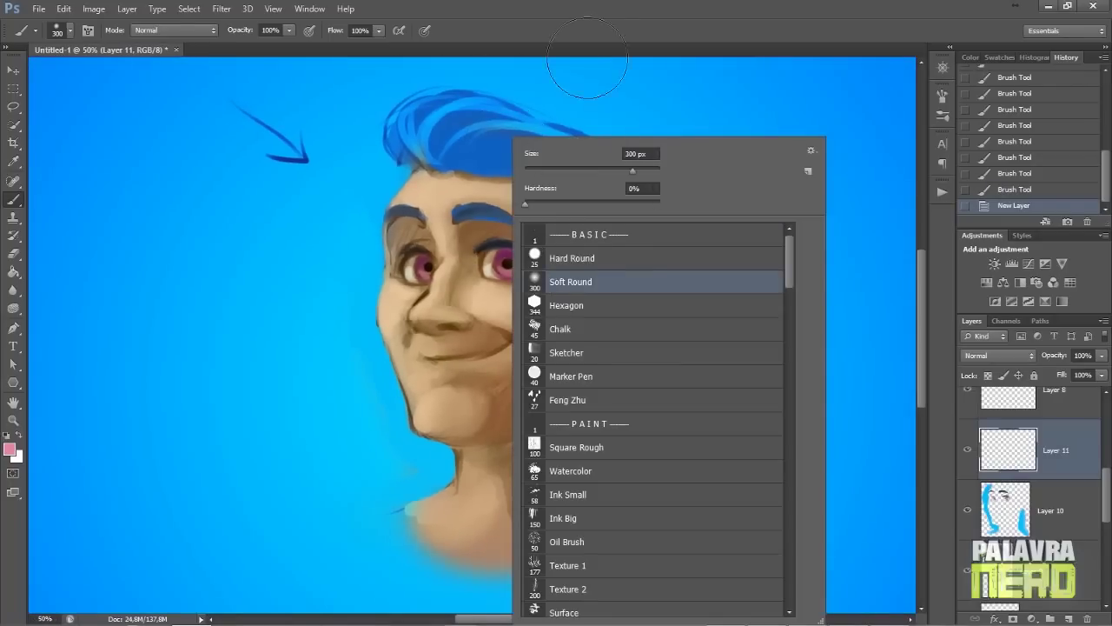
{"action": "left_click", "coordinate": [630, 30]}
{"action": "left_click", "coordinate": [10, 450]}
{"action": "left_click", "coordinate": [903, 380]}
{"action": "key", "text": "Return"}
Add another new layer at 26% opacity and glaze crimson softly over the shaded side of the face
{"action": "key", "text": "ctrl+shift+n"}
{"action": "key", "text": "Return"}
{"action": "left_click", "coordinate": [999, 355]}
{"action": "left_click", "coordinate": [976, 174]}
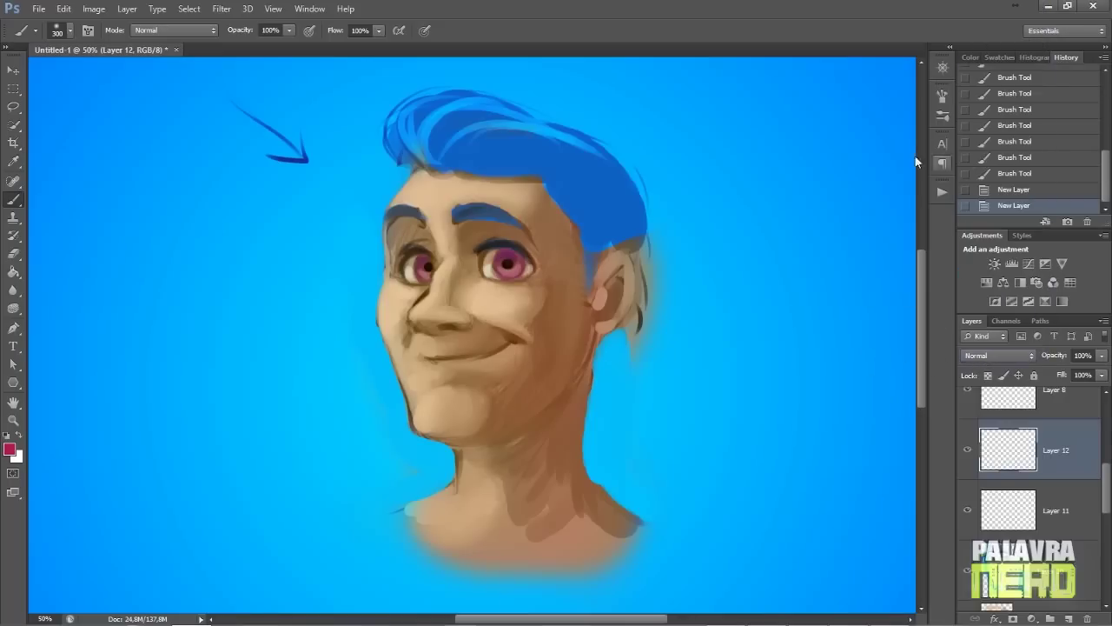
{"action": "left_click_drag", "start_coordinate": [574, 221], "coordinate": [500, 426]}
{"action": "key", "text": "ctrl+z"}
{"action": "left_click_drag", "start_coordinate": [1045, 371], "coordinate": [1045, 372]}
{"action": "left_click_drag", "start_coordinate": [473, 408], "coordinate": [511, 431]}
{"action": "mouse_move", "coordinate": [504, 309]}
{"action": "left_mouse_down"}
{"action": "mouse_move", "coordinate": [480, 244]}
{"action": "mouse_move", "coordinate": [467, 251]}
{"action": "mouse_move", "coordinate": [455, 300]}
{"action": "mouse_move", "coordinate": [462, 362]}
{"action": "mouse_move", "coordinate": [494, 337]}
{"action": "mouse_move", "coordinate": [498, 402]}
{"action": "left_mouse_up"}
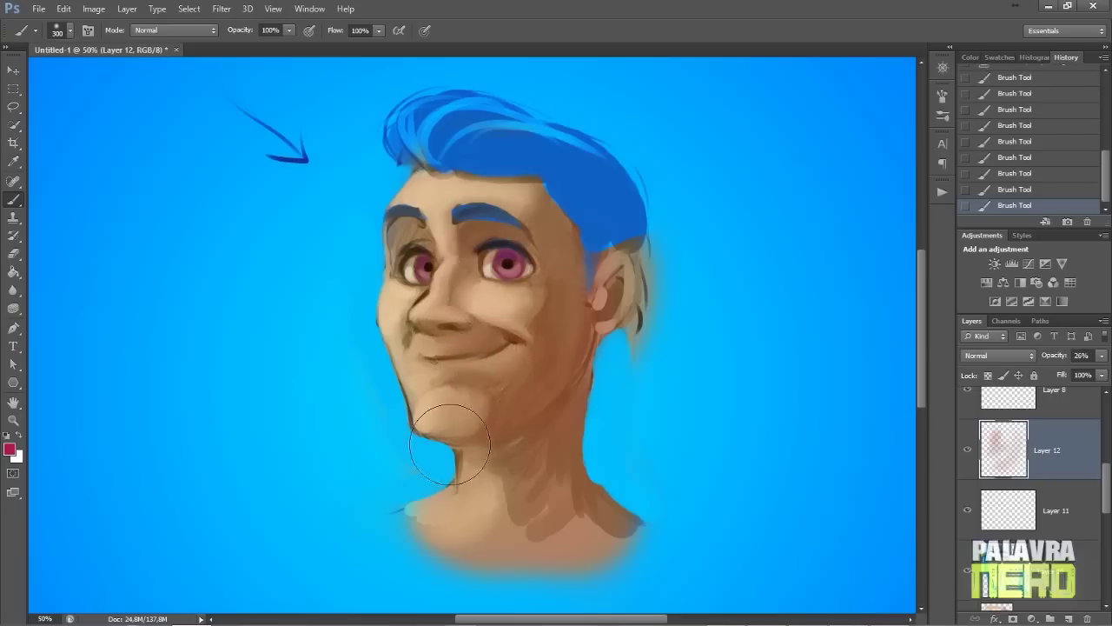
Set the foreground color to pale yellow fbff92, tint the lit forehead, chin, neck and shoulder, and erase small excess areas
{"action": "left_click", "coordinate": [9, 448]}
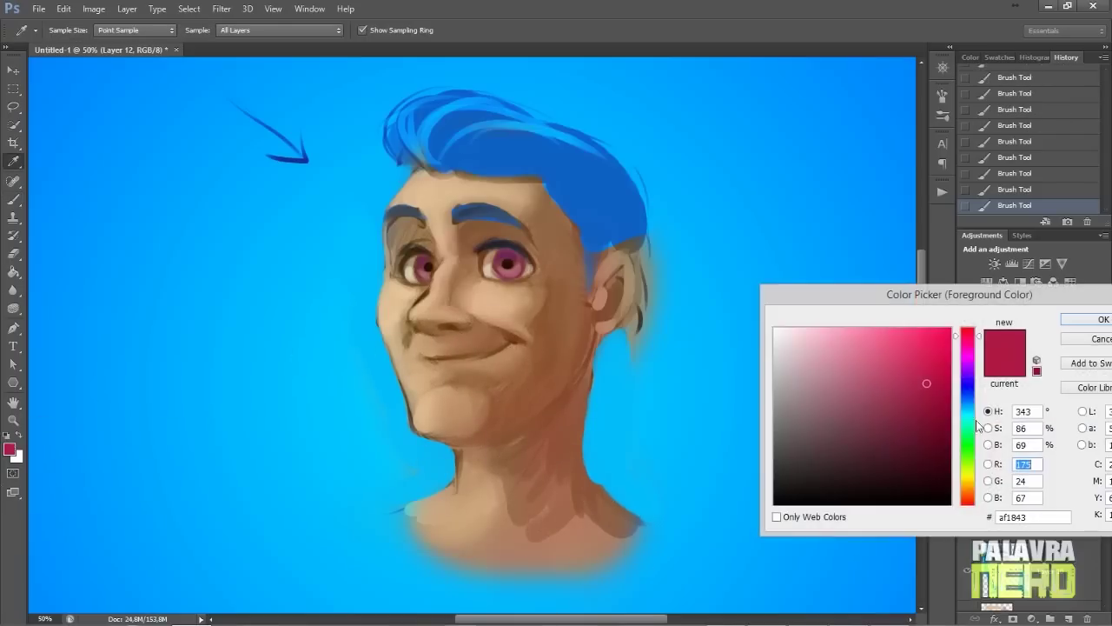
{"action": "left_click", "coordinate": [969, 474]}
{"action": "left_click_drag", "start_coordinate": [884, 337], "coordinate": [849, 327]}
{"action": "left_click", "coordinate": [1079, 322]}
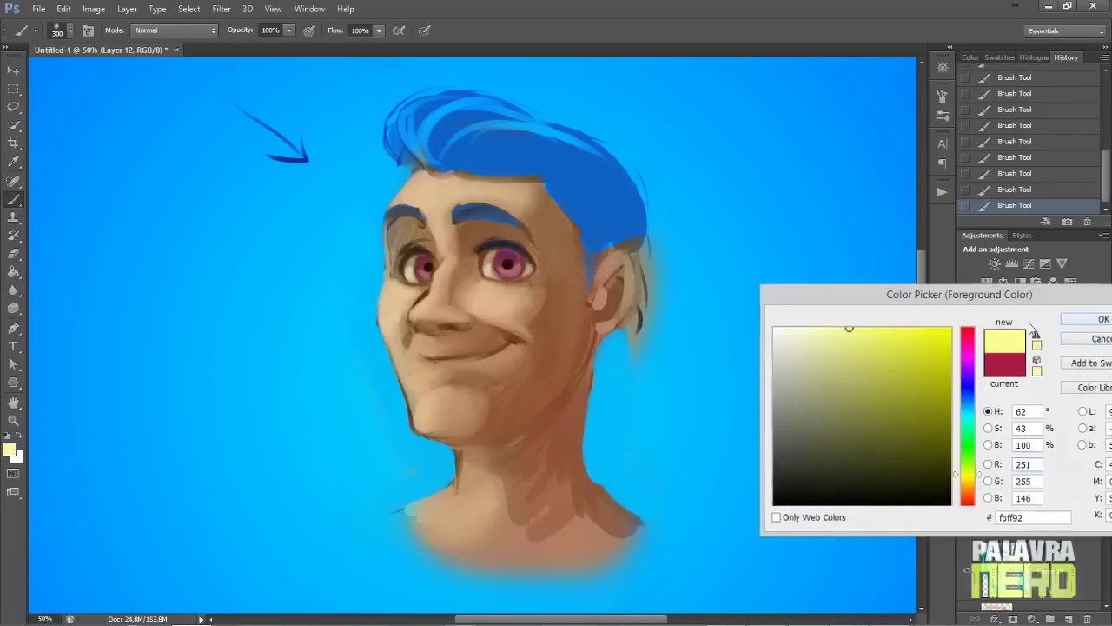
{"action": "left_click_drag", "start_coordinate": [438, 212], "coordinate": [475, 195]}
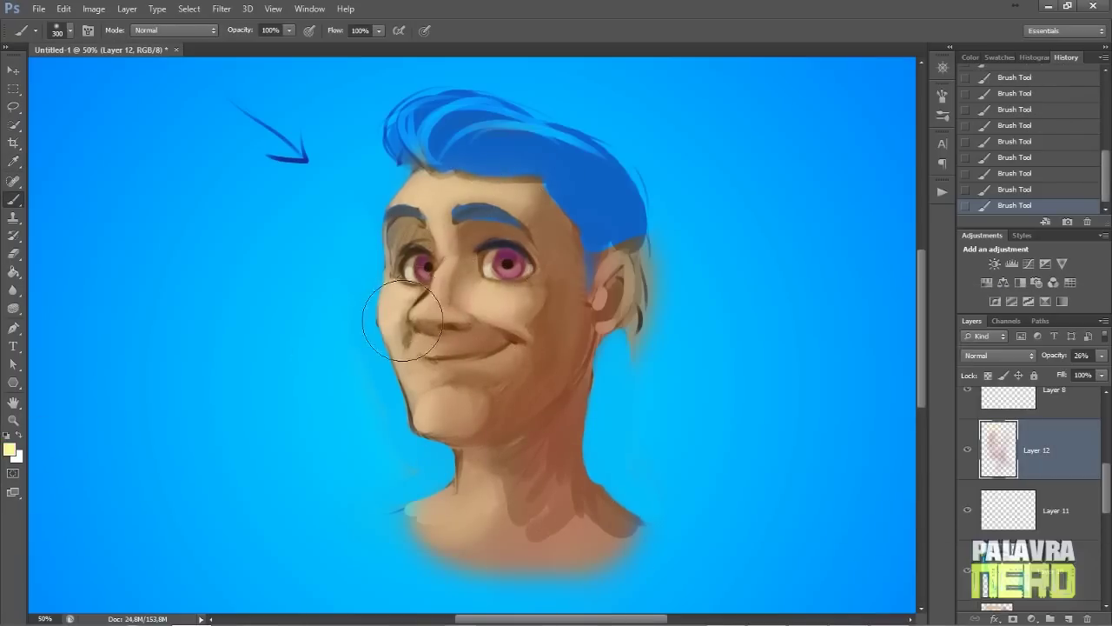
{"action": "mouse_move", "coordinate": [443, 345]}
{"action": "left_mouse_down"}
{"action": "mouse_move", "coordinate": [430, 378]}
{"action": "mouse_move", "coordinate": [428, 397]}
{"action": "mouse_move", "coordinate": [444, 385]}
{"action": "mouse_move", "coordinate": [439, 417]}
{"action": "left_mouse_up"}
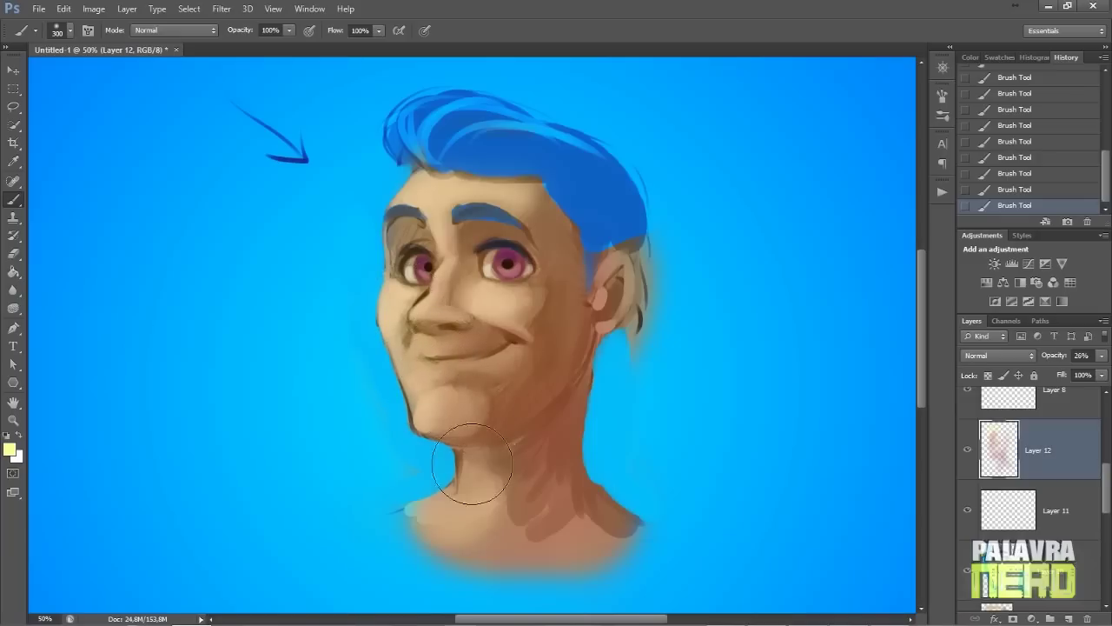
{"action": "mouse_move", "coordinate": [440, 525]}
{"action": "left_mouse_down"}
{"action": "mouse_move", "coordinate": [470, 489]}
{"action": "mouse_move", "coordinate": [417, 509]}
{"action": "left_mouse_up"}
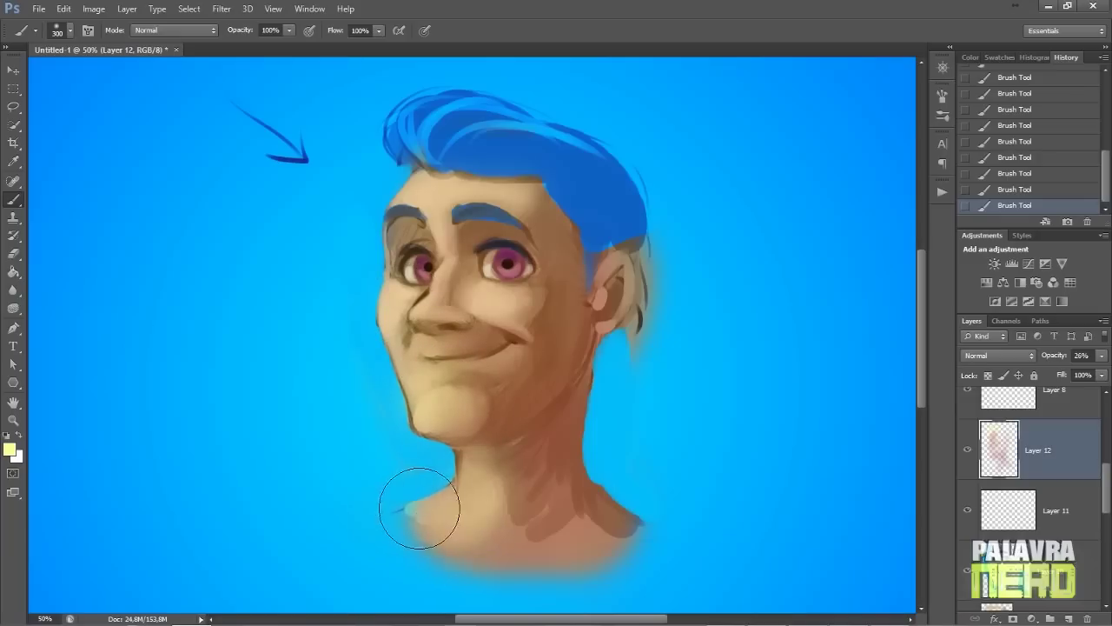
{"action": "key", "text": "e"}
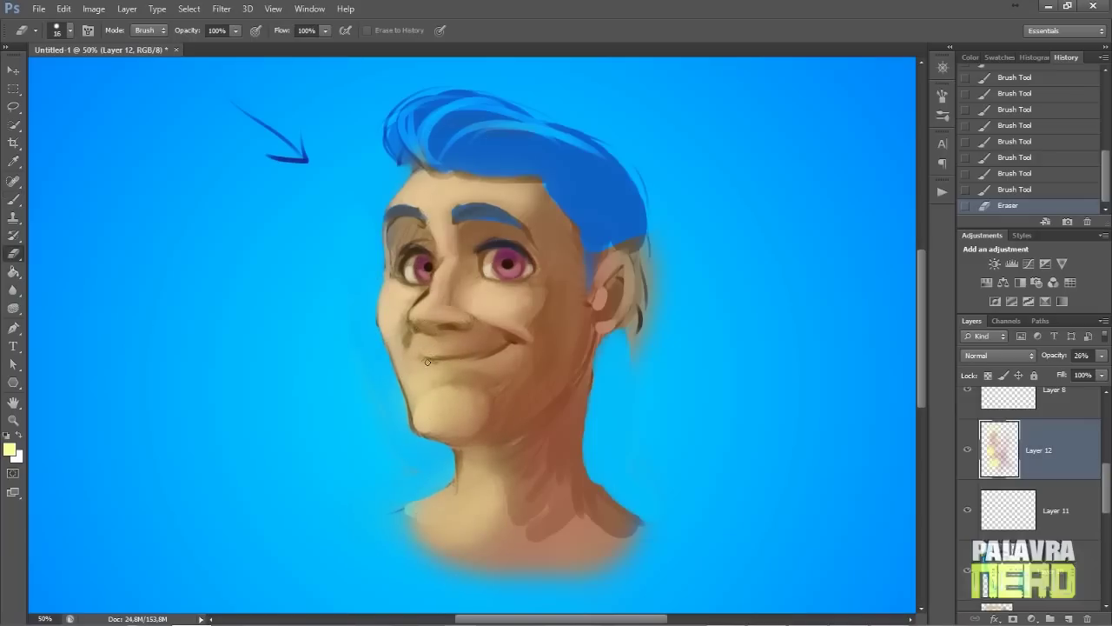
{"action": "key", "text": "b"}
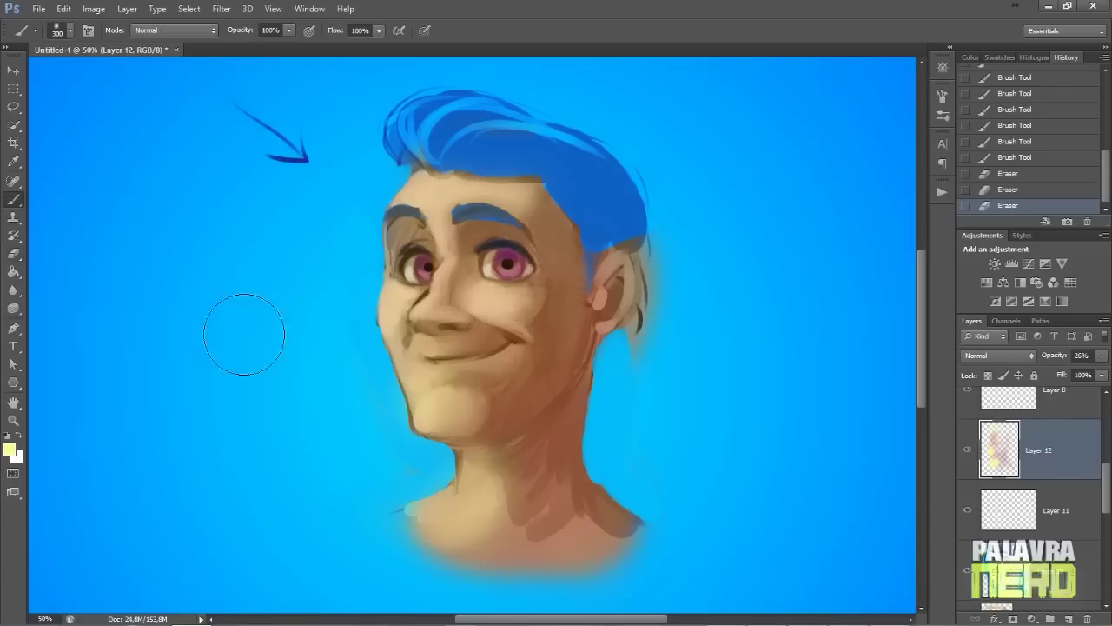
Reduce the brush to 72 px and add a new layer with the Overlay blending mode
{"action": "right_click", "coordinate": [563, 213]}
{"action": "key", "text": "Return"}
{"action": "left_click", "coordinate": [1001, 355]}
{"action": "left_click", "coordinate": [948, 363]}
{"action": "key", "text": "ctrl+shift+alt+n"}
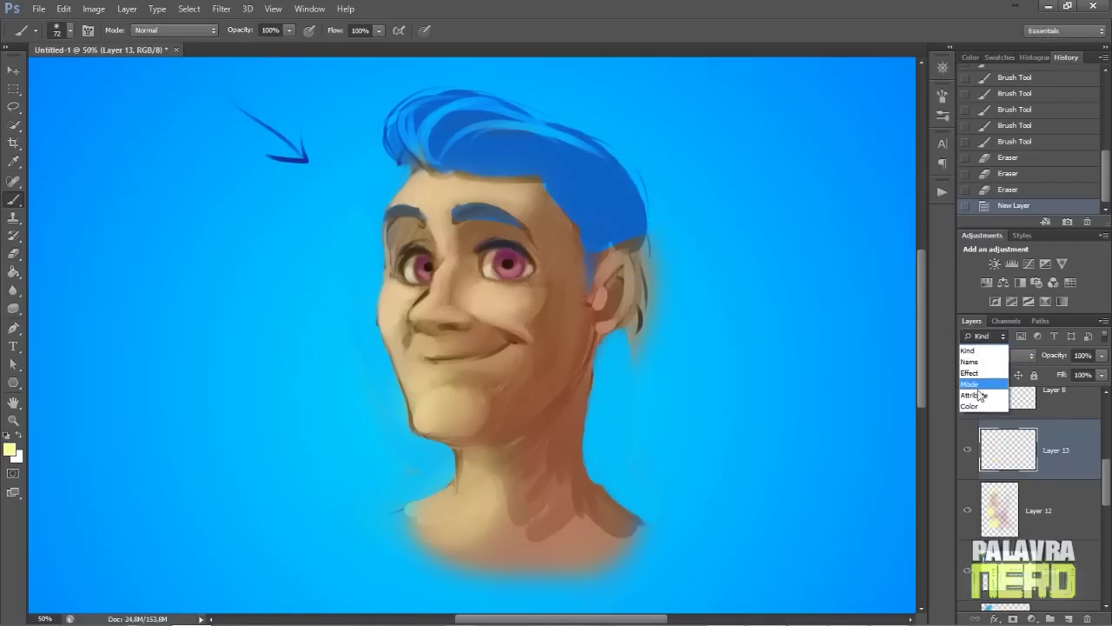
{"action": "left_click", "coordinate": [1020, 359]}
{"action": "left_click", "coordinate": [987, 178]}
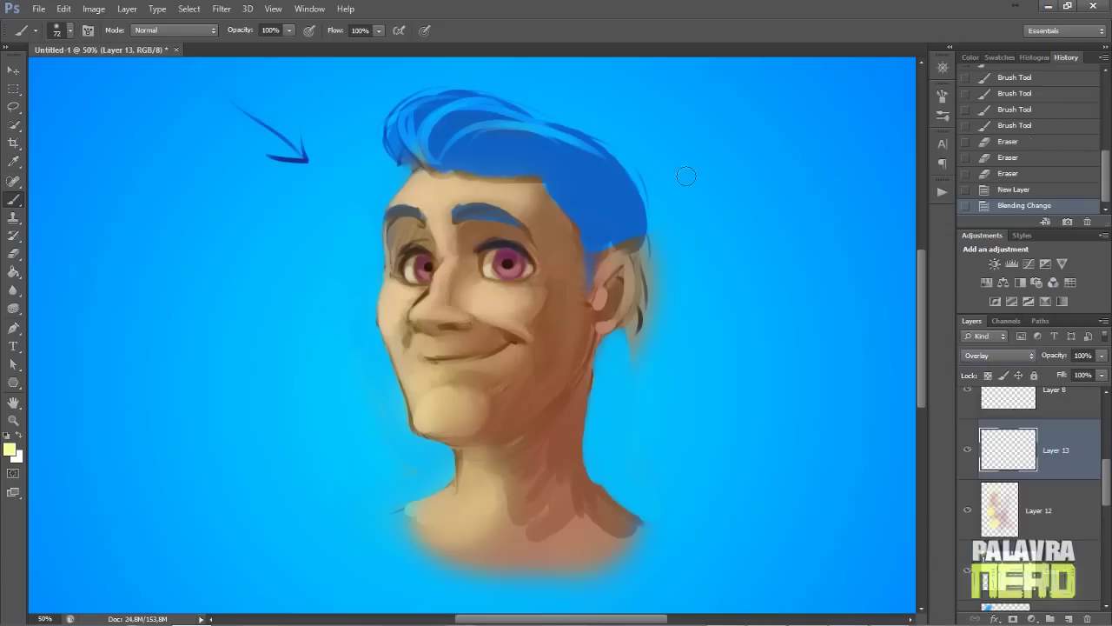
Set the foreground color to light pink fdbdd8 and brighten both irises on the Overlay layer
{"action": "left_click", "coordinate": [9, 448]}
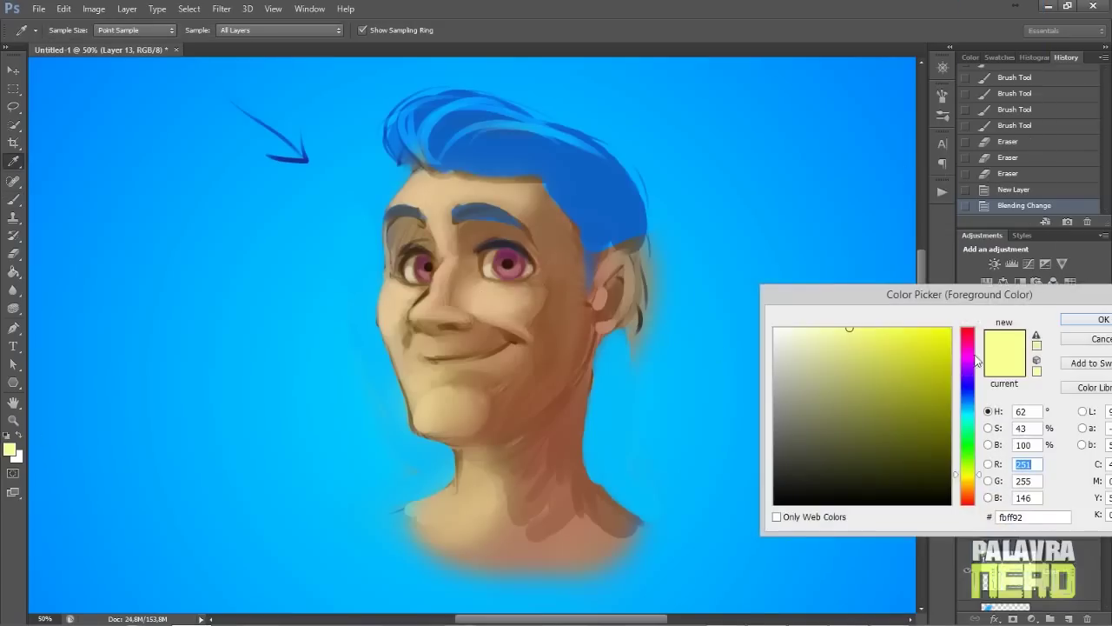
{"action": "left_click", "coordinate": [967, 345]}
{"action": "left_click", "coordinate": [818, 332]}
{"action": "left_click", "coordinate": [1096, 319]}
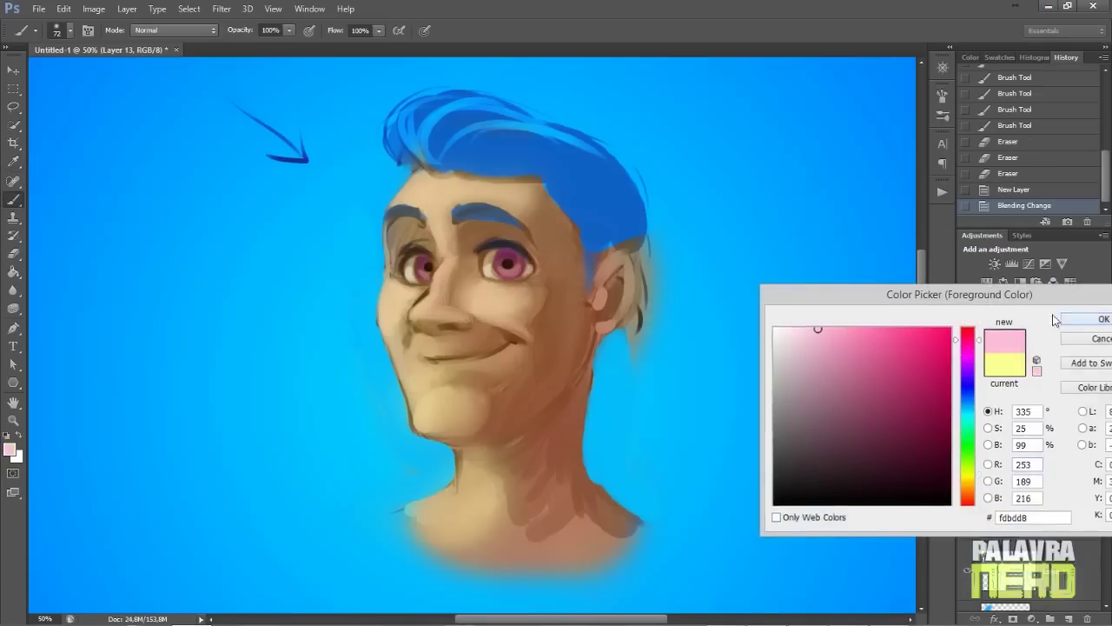
{"action": "left_click", "coordinate": [510, 266]}
{"action": "left_click", "coordinate": [507, 269]}
{"action": "left_click", "coordinate": [425, 261]}
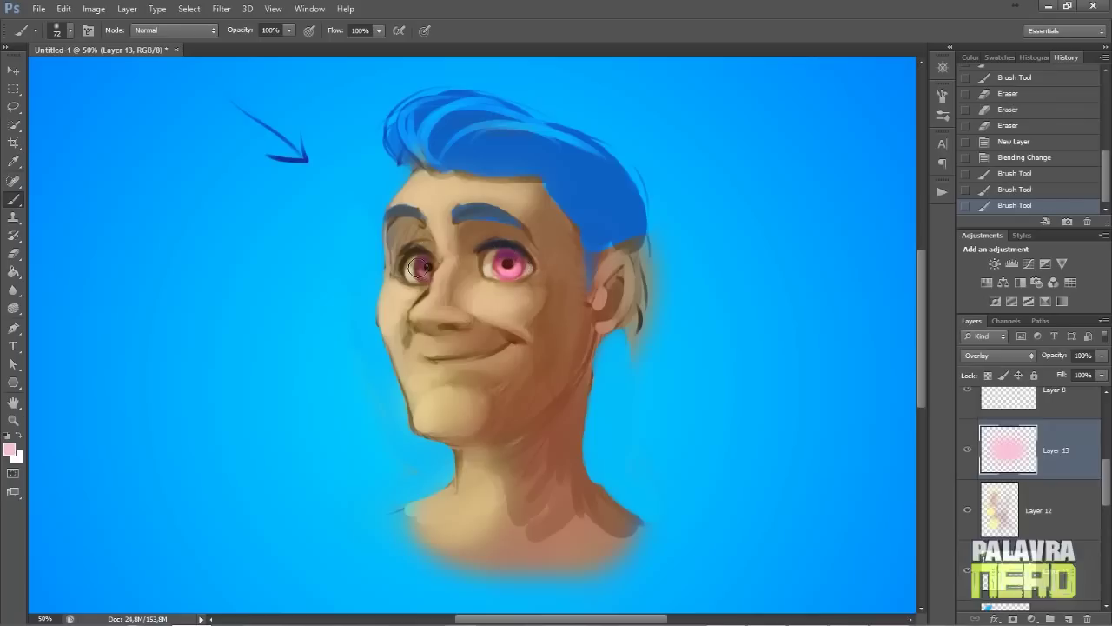
{"action": "left_click", "coordinate": [422, 269]}
{"action": "left_click", "coordinate": [426, 265]}
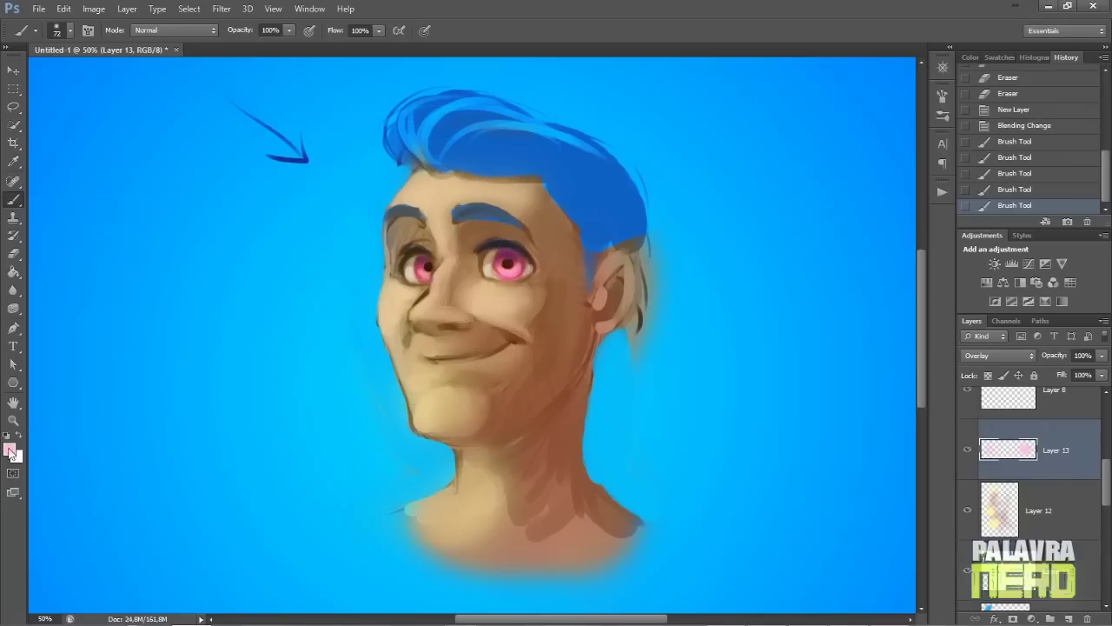
Set the foreground color to dark 2e1520 and deepen the hair and both eyebrows with a 172 px brush
{"action": "left_click", "coordinate": [9, 450]}
{"action": "left_click", "coordinate": [869, 473]}
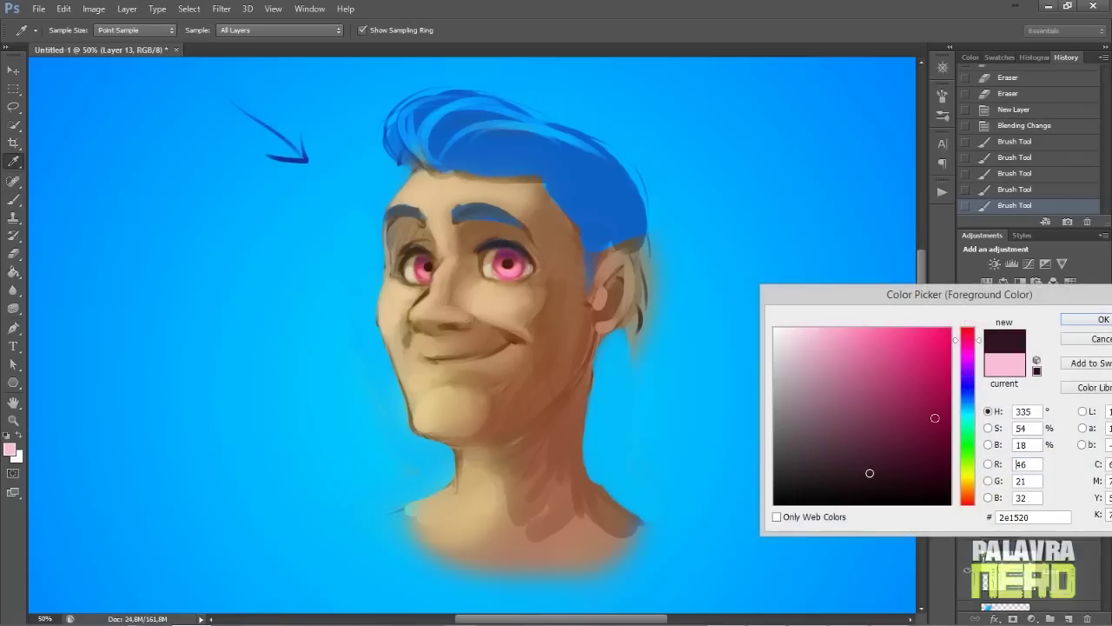
{"action": "left_click", "coordinate": [1096, 319]}
{"action": "right_click", "coordinate": [611, 178]}
{"action": "mouse_move", "coordinate": [457, 152]}
{"action": "left_mouse_down"}
{"action": "mouse_move", "coordinate": [552, 156]}
{"action": "mouse_move", "coordinate": [614, 258]}
{"action": "left_mouse_up"}
{"action": "key", "text": "ctrl+z"}
{"action": "left_click_drag", "start_coordinate": [478, 213], "coordinate": [532, 227]}
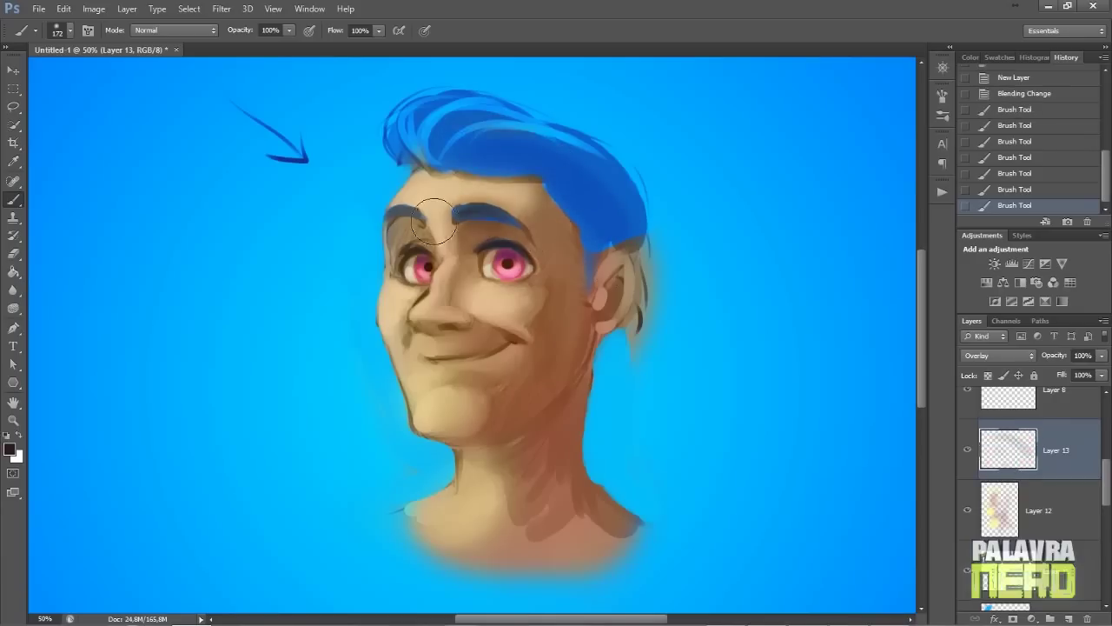
{"action": "left_click_drag", "start_coordinate": [389, 217], "coordinate": [439, 207]}
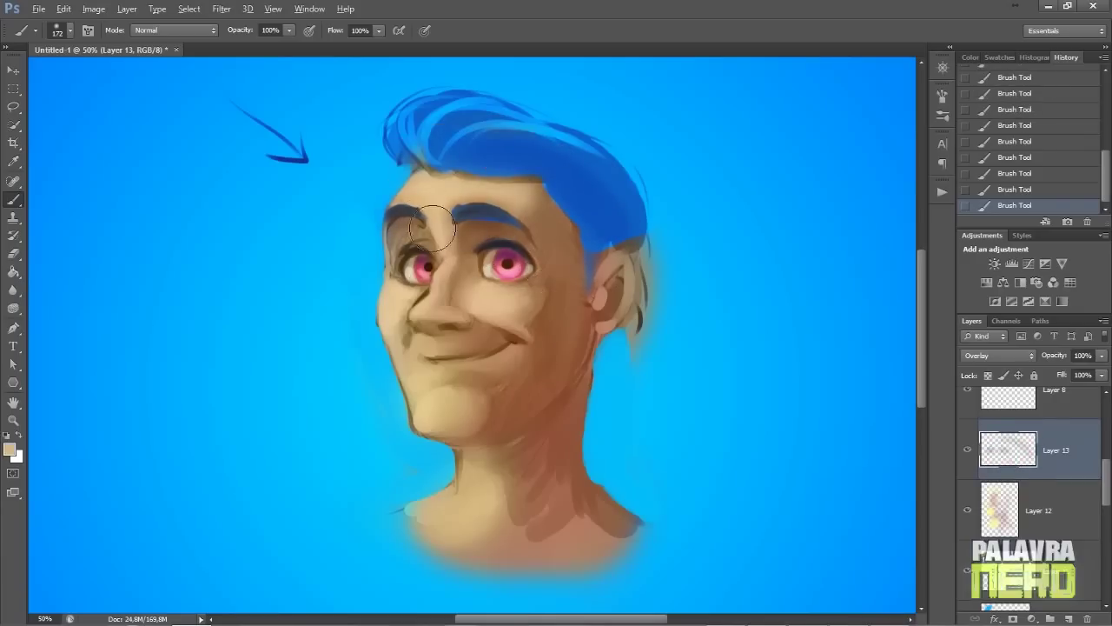
Tint the cheek and nose area with a sampled skin tone, and redden the nose with a dark magenta sampled from the iris
{"action": "left_click_drag", "start_coordinate": [400, 304], "coordinate": [437, 307]}
{"action": "left_click", "coordinate": [518, 260], "text": "alt"}
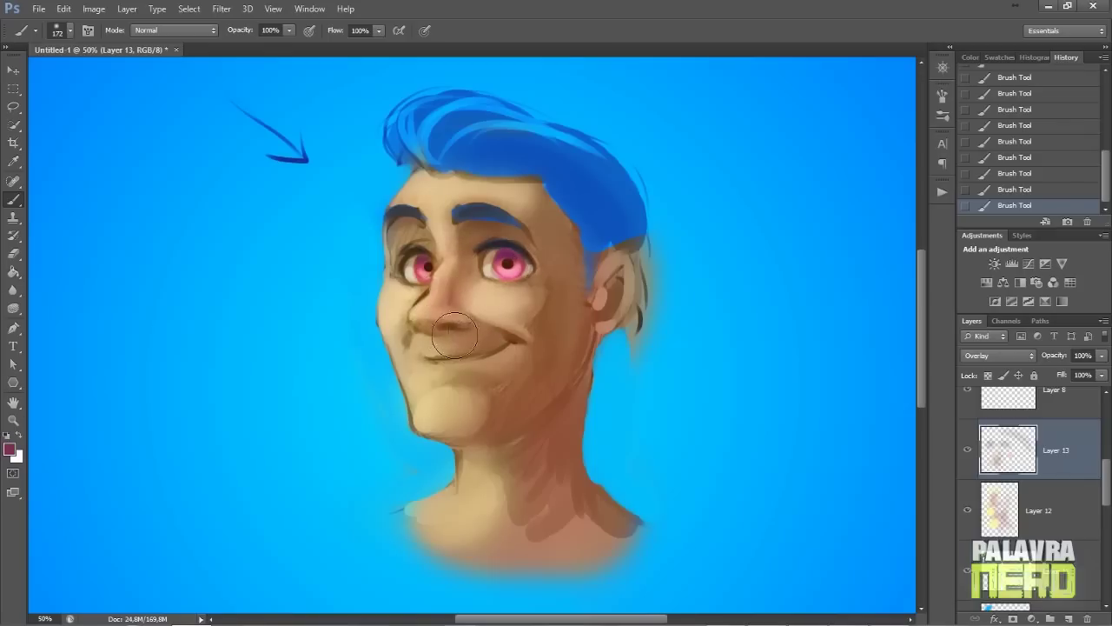
Select the layers from Layer 5 down through Layer 6 copy, leaving Layer 6 out, and merge them into one layer
{"action": "scroll", "coordinate": [1098, 445], "scroll_direction": "up", "scroll_amount": 5}
{"action": "left_click", "coordinate": [1056, 487]}
{"action": "scroll", "coordinate": [1099, 518], "scroll_direction": "down", "scroll_amount": 5}
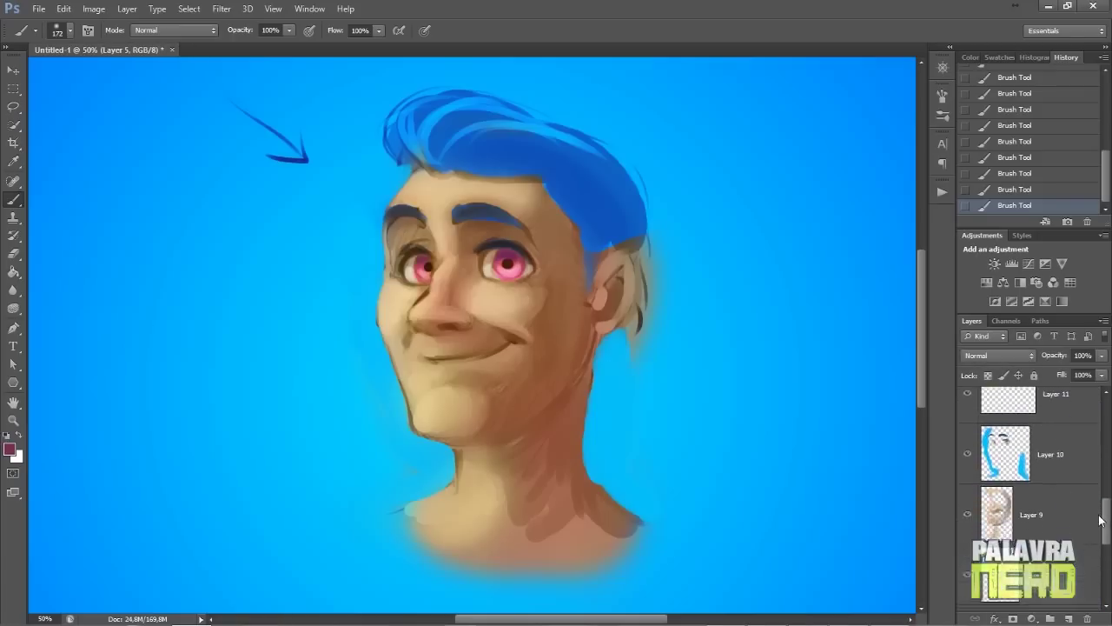
{"action": "scroll", "coordinate": [1099, 519], "scroll_direction": "down", "scroll_amount": 3}
{"action": "left_click", "coordinate": [1072, 543], "text": "shift"}
{"action": "left_click", "coordinate": [1060, 587], "text": "shift"}
{"action": "left_click_drag", "start_coordinate": [1106, 554], "coordinate": [1053, 532]}
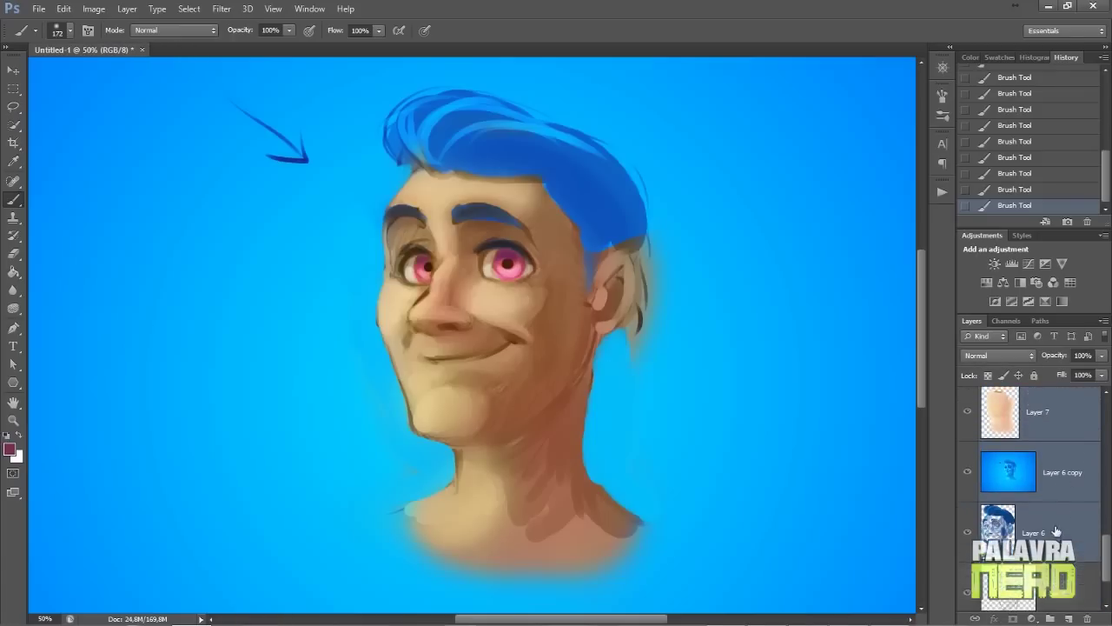
{"action": "left_click", "coordinate": [1062, 475]}
{"action": "left_click_drag", "start_coordinate": [1108, 556], "coordinate": [1108, 473]}
{"action": "scroll", "coordinate": [1109, 473], "scroll_direction": "down", "scroll_amount": 5}
{"action": "key", "text": "ctrl+e"}
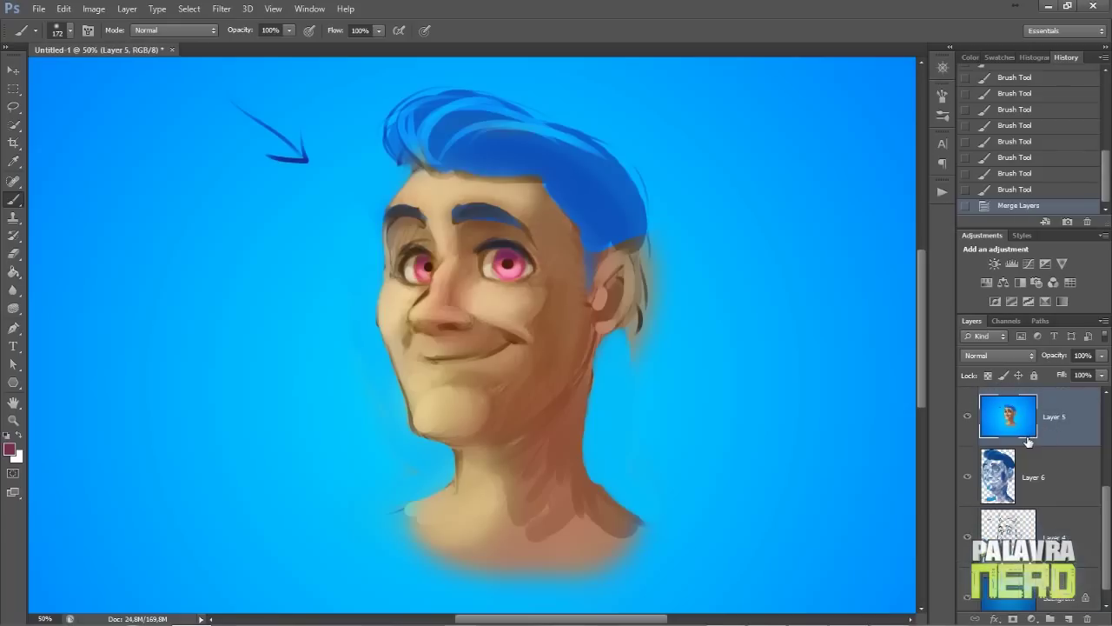
Open the Liquify filter on the merged layer and push the jaw and chin contour inward with the 200 px brush
{"action": "left_click", "coordinate": [221, 10]}
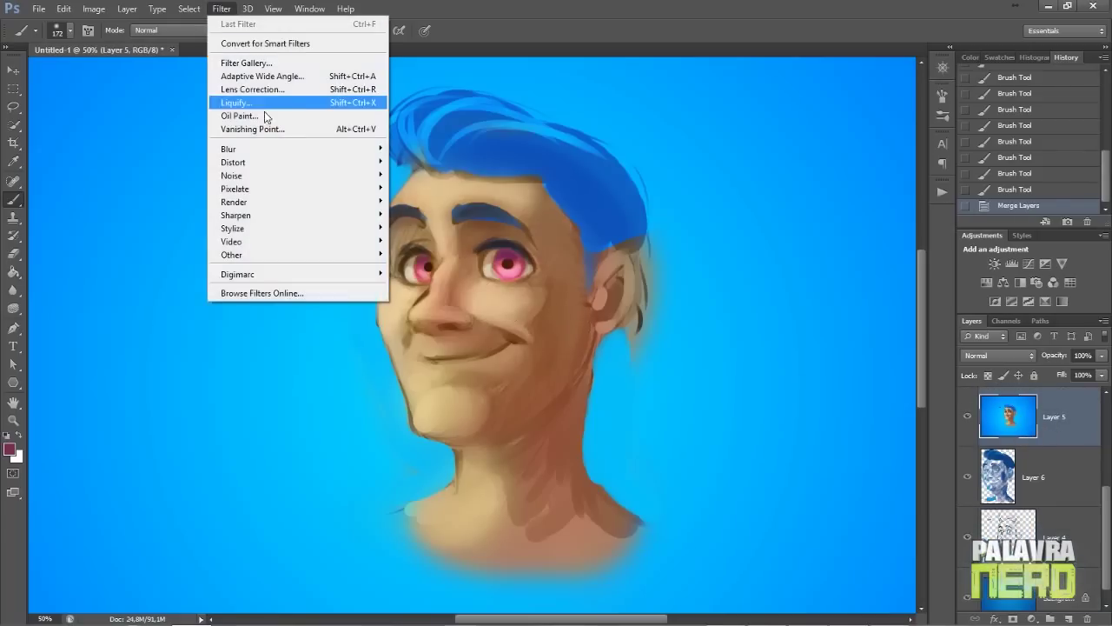
{"action": "key", "text": "Escape"}
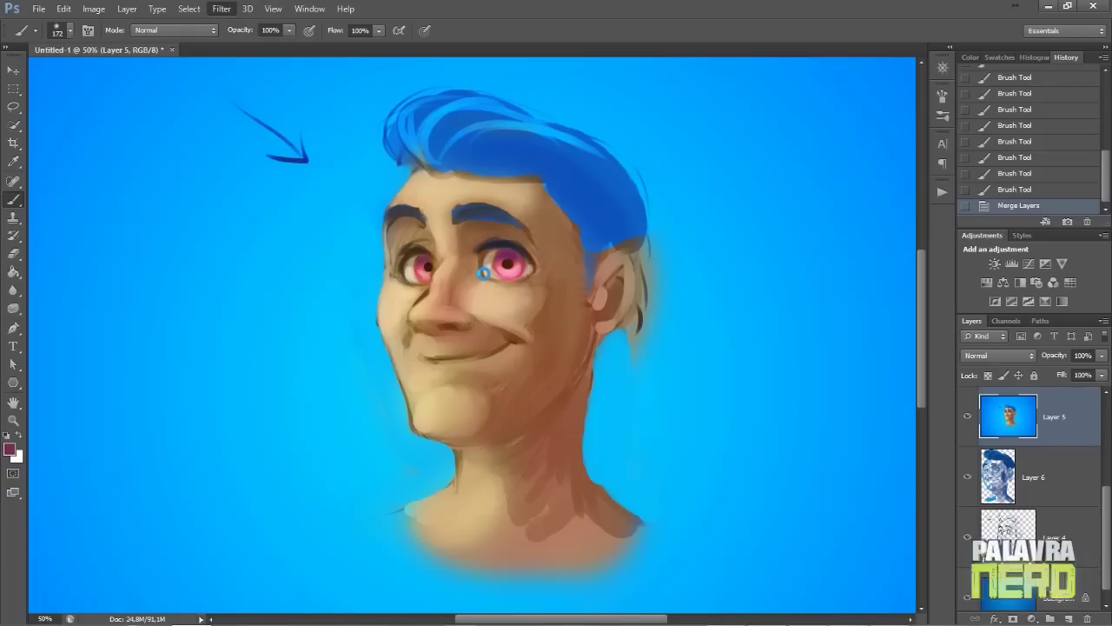
{"action": "key", "text": "ctrl+shift+x"}
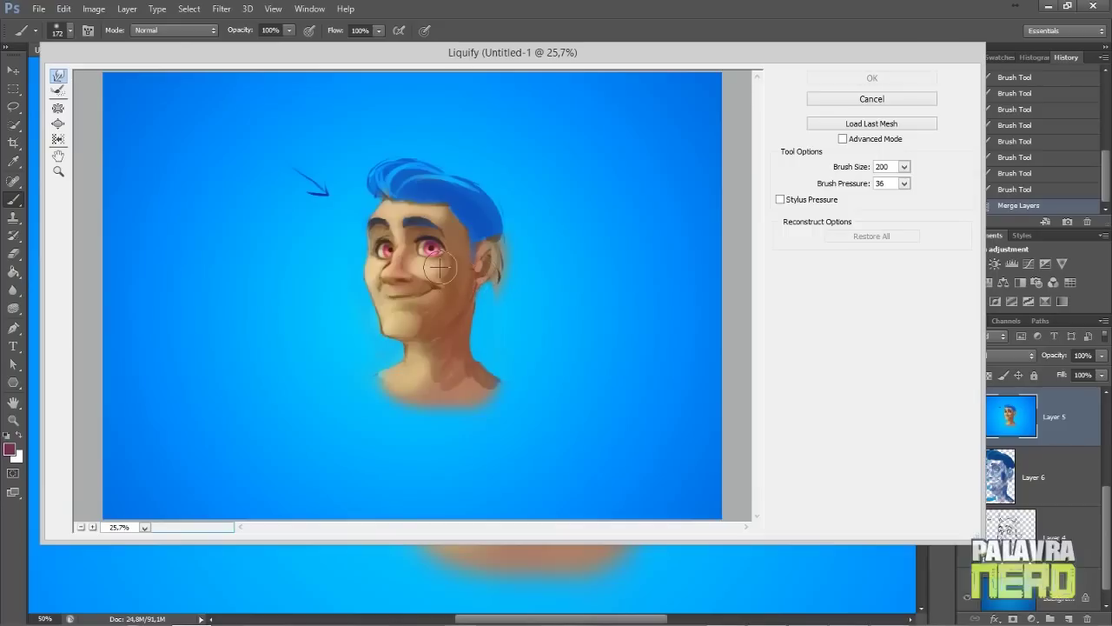
{"action": "key", "text": "ctrl+plus"}
{"action": "key", "text": "ctrl+plus"}
{"action": "key", "text": "ctrl+plus"}
{"action": "scroll", "coordinate": [310, 447], "scroll_direction": "down", "scroll_amount": 2}
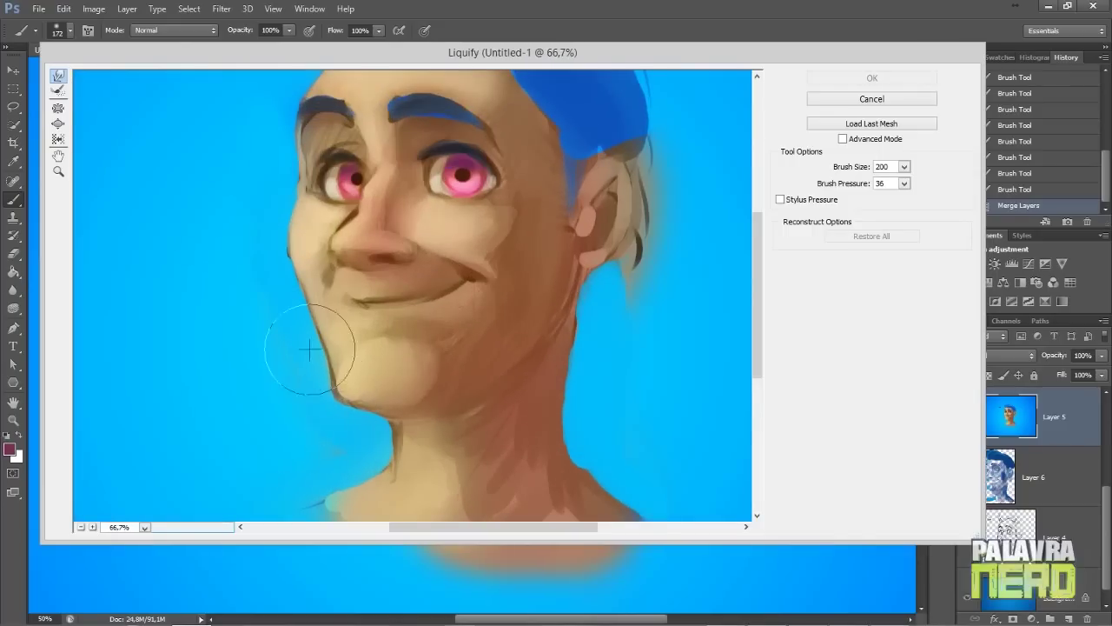
{"action": "left_click_drag", "start_coordinate": [337, 398], "coordinate": [273, 323]}
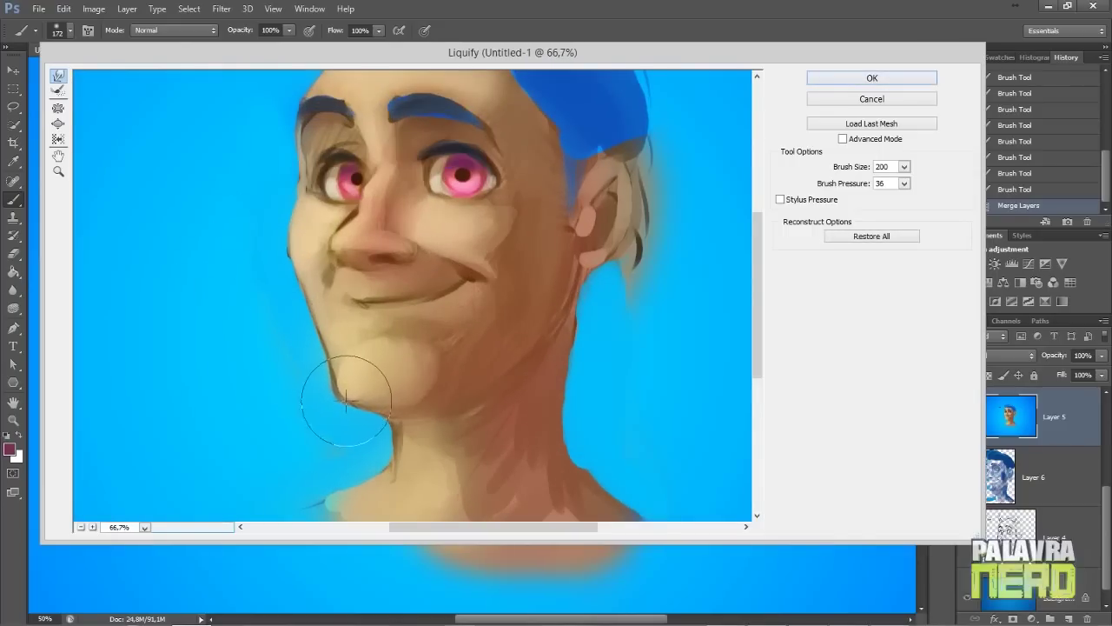
{"action": "left_click_drag", "start_coordinate": [342, 397], "coordinate": [358, 401]}
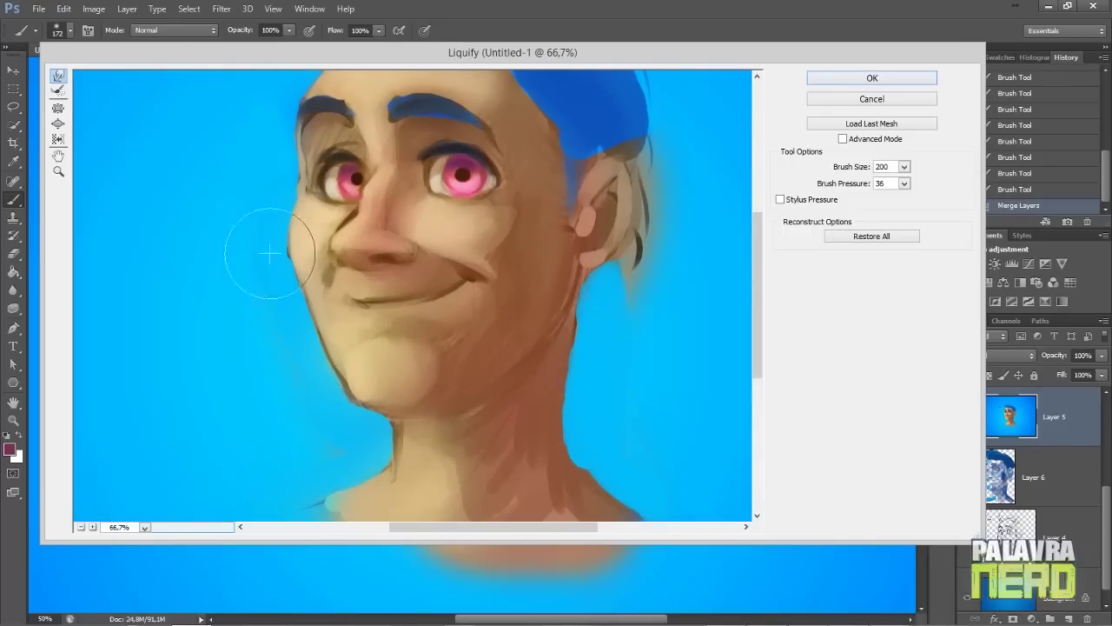
Push the nose, the area under the eye and the smile line into shape with the 200 px Liquify brush
{"action": "mouse_move", "coordinate": [330, 247]}
{"action": "left_mouse_down"}
{"action": "mouse_move", "coordinate": [369, 165]}
{"action": "mouse_move", "coordinate": [348, 135]}
{"action": "mouse_move", "coordinate": [346, 195]}
{"action": "left_mouse_up"}
{"action": "mouse_move", "coordinate": [471, 211]}
{"action": "left_mouse_down"}
{"action": "mouse_move", "coordinate": [494, 178]}
{"action": "mouse_move", "coordinate": [472, 186]}
{"action": "left_mouse_up"}
{"action": "mouse_move", "coordinate": [489, 272]}
{"action": "left_mouse_down"}
{"action": "mouse_move", "coordinate": [447, 248]}
{"action": "mouse_move", "coordinate": [362, 313]}
{"action": "left_mouse_up"}
{"action": "left_click_drag", "start_coordinate": [470, 276], "coordinate": [464, 266]}
Reshape the cheek, neck and chin contours with the 200 px Liquify brush, pushing the chin upward
{"action": "mouse_move", "coordinate": [308, 363]}
{"action": "left_mouse_down"}
{"action": "mouse_move", "coordinate": [385, 432]}
{"action": "mouse_move", "coordinate": [435, 421]}
{"action": "mouse_move", "coordinate": [483, 387]}
{"action": "mouse_move", "coordinate": [504, 396]}
{"action": "mouse_move", "coordinate": [447, 406]}
{"action": "mouse_move", "coordinate": [416, 387]}
{"action": "mouse_move", "coordinate": [493, 384]}
{"action": "mouse_move", "coordinate": [540, 356]}
{"action": "mouse_move", "coordinate": [578, 266]}
{"action": "mouse_move", "coordinate": [528, 243]}
{"action": "mouse_move", "coordinate": [579, 212]}
{"action": "mouse_move", "coordinate": [593, 146]}
{"action": "mouse_move", "coordinate": [594, 287]}
{"action": "left_mouse_up"}
{"action": "left_click_drag", "start_coordinate": [523, 172], "coordinate": [565, 255]}
{"action": "mouse_move", "coordinate": [462, 206]}
{"action": "left_mouse_down"}
{"action": "mouse_move", "coordinate": [506, 210]}
{"action": "mouse_move", "coordinate": [392, 204]}
{"action": "mouse_move", "coordinate": [383, 180]}
{"action": "mouse_move", "coordinate": [339, 207]}
{"action": "mouse_move", "coordinate": [356, 189]}
{"action": "mouse_move", "coordinate": [351, 167]}
{"action": "mouse_move", "coordinate": [324, 221]}
{"action": "mouse_move", "coordinate": [326, 180]}
{"action": "mouse_move", "coordinate": [361, 137]}
{"action": "mouse_move", "coordinate": [326, 195]}
{"action": "mouse_move", "coordinate": [311, 298]}
{"action": "mouse_move", "coordinate": [298, 303]}
{"action": "mouse_move", "coordinate": [310, 378]}
{"action": "mouse_move", "coordinate": [304, 330]}
{"action": "mouse_move", "coordinate": [317, 392]}
{"action": "mouse_move", "coordinate": [348, 434]}
{"action": "mouse_move", "coordinate": [359, 474]}
{"action": "mouse_move", "coordinate": [388, 473]}
{"action": "left_mouse_up"}
{"action": "left_click_drag", "start_coordinate": [436, 382], "coordinate": [432, 326]}
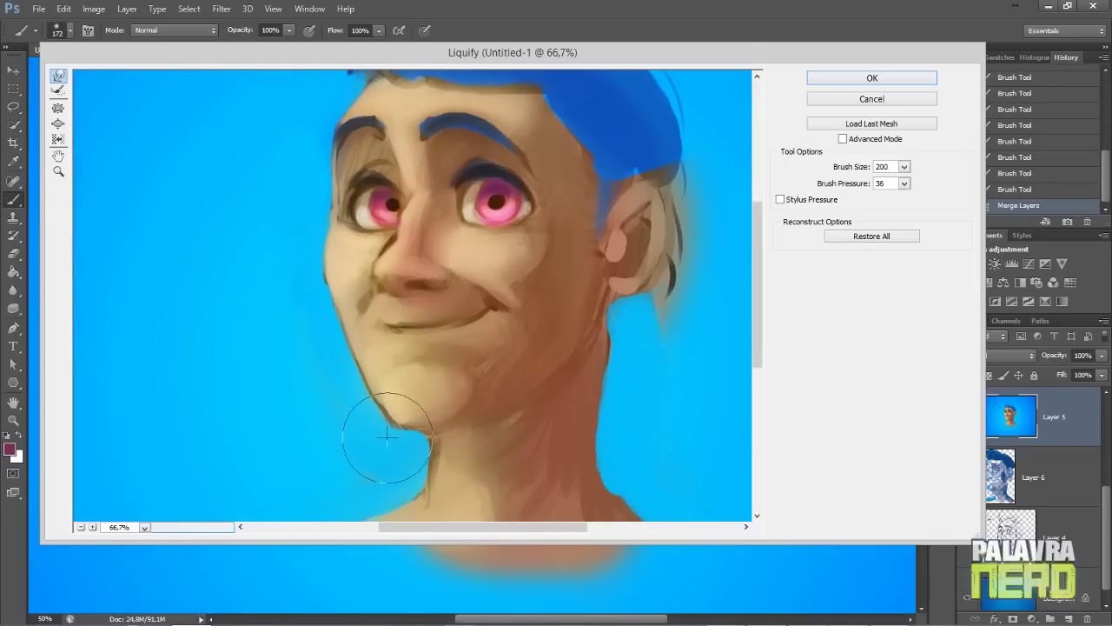
{"action": "mouse_move", "coordinate": [413, 415]}
{"action": "left_mouse_down"}
{"action": "mouse_move", "coordinate": [417, 464]}
{"action": "mouse_move", "coordinate": [397, 423]}
{"action": "mouse_move", "coordinate": [416, 353]}
{"action": "left_mouse_up"}
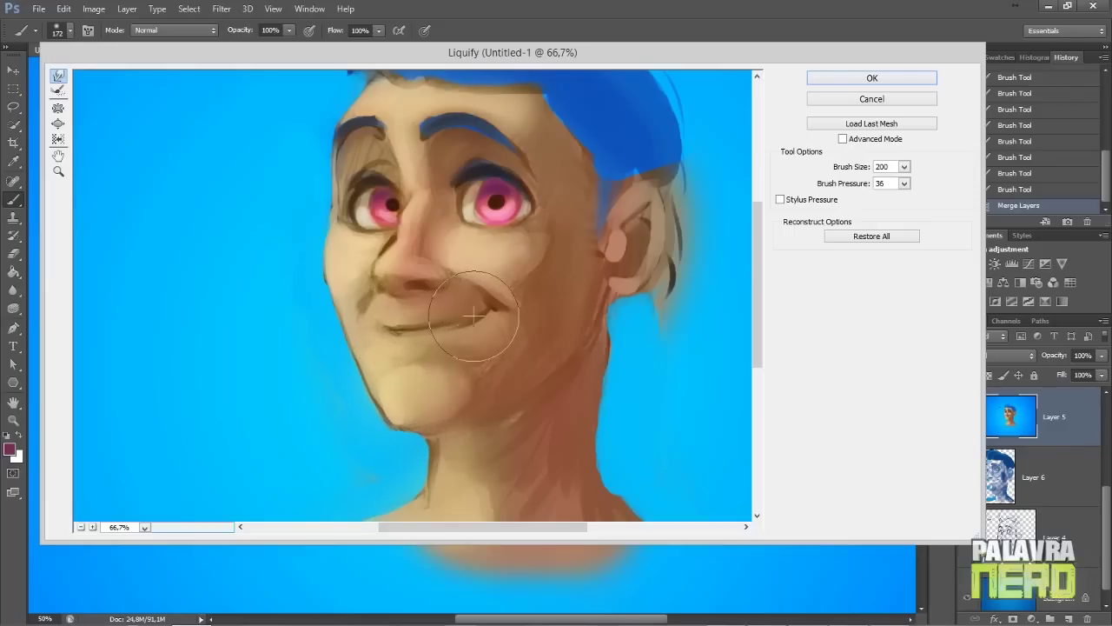
{"action": "left_click_drag", "start_coordinate": [533, 268], "coordinate": [490, 379]}
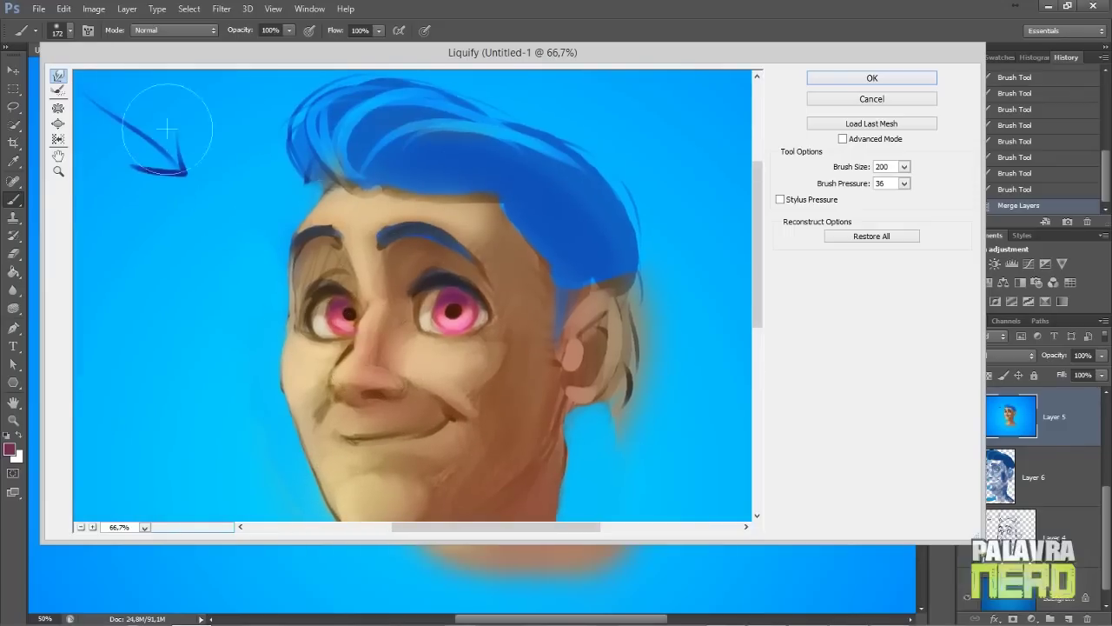
Reduce the Liquify brush size to 100, nudge the nose, mouth and neck contours, and apply the filter
{"action": "left_click", "coordinate": [904, 184]}
{"action": "left_click", "coordinate": [893, 165]}
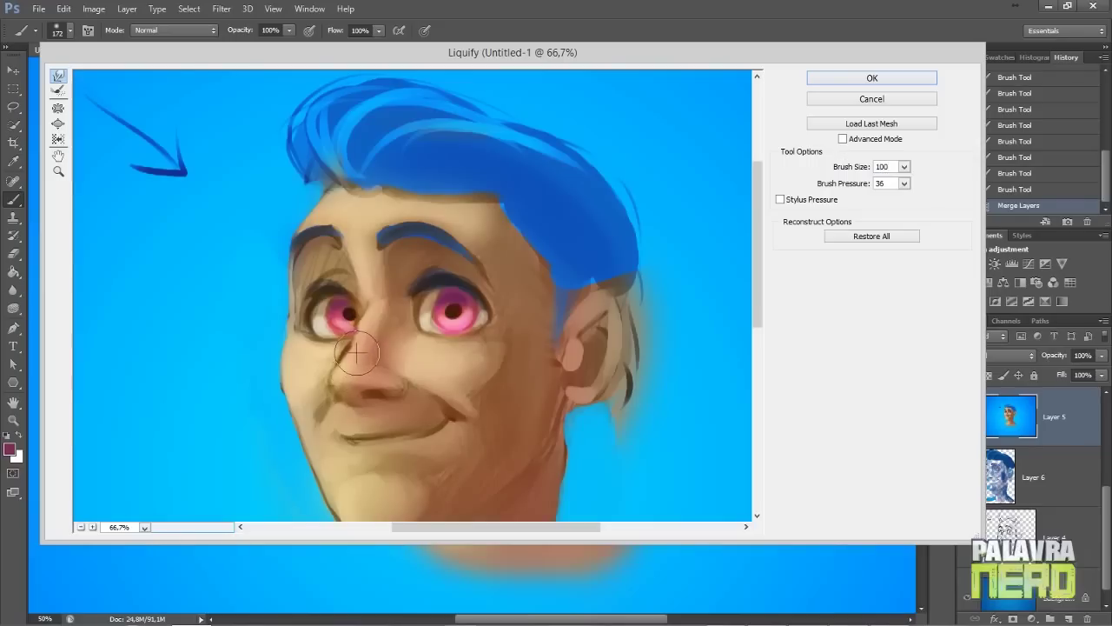
{"action": "mouse_move", "coordinate": [371, 297]}
{"action": "left_mouse_down"}
{"action": "mouse_move", "coordinate": [319, 388]}
{"action": "mouse_move", "coordinate": [343, 410]}
{"action": "mouse_move", "coordinate": [378, 400]}
{"action": "left_mouse_up"}
{"action": "mouse_move", "coordinate": [415, 460]}
{"action": "left_mouse_down"}
{"action": "mouse_move", "coordinate": [430, 420]}
{"action": "mouse_move", "coordinate": [371, 400]}
{"action": "mouse_move", "coordinate": [430, 403]}
{"action": "mouse_move", "coordinate": [388, 398]}
{"action": "mouse_move", "coordinate": [450, 394]}
{"action": "mouse_move", "coordinate": [466, 369]}
{"action": "mouse_move", "coordinate": [469, 383]}
{"action": "mouse_move", "coordinate": [438, 407]}
{"action": "left_mouse_up"}
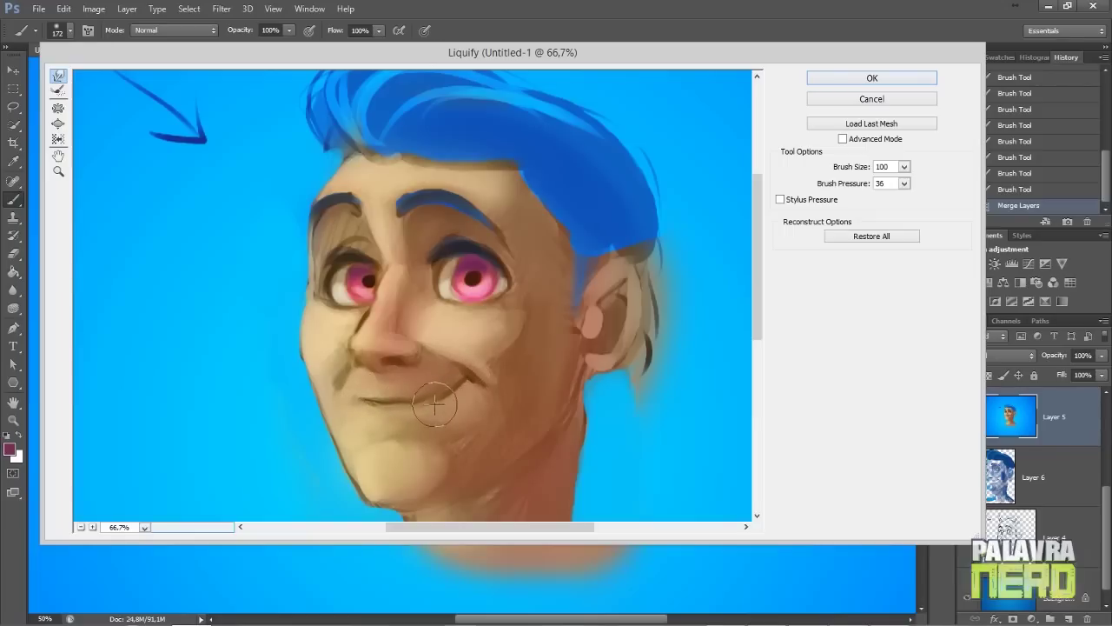
{"action": "left_click_drag", "start_coordinate": [514, 444], "coordinate": [479, 366]}
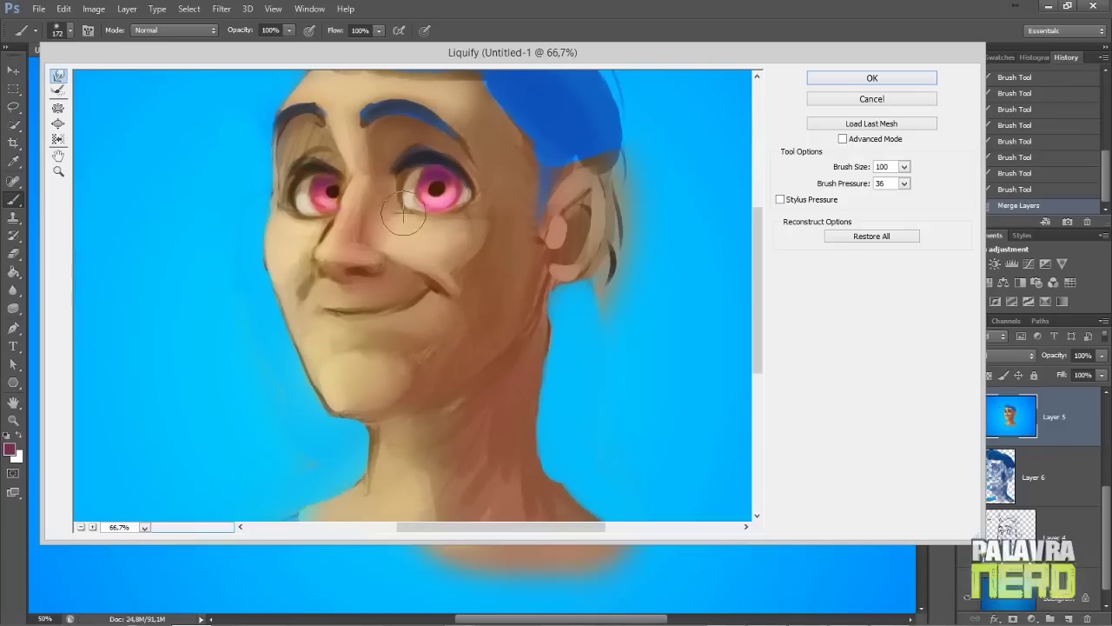
{"action": "left_click_drag", "start_coordinate": [542, 318], "coordinate": [534, 404]}
{"action": "left_click", "coordinate": [849, 78]}
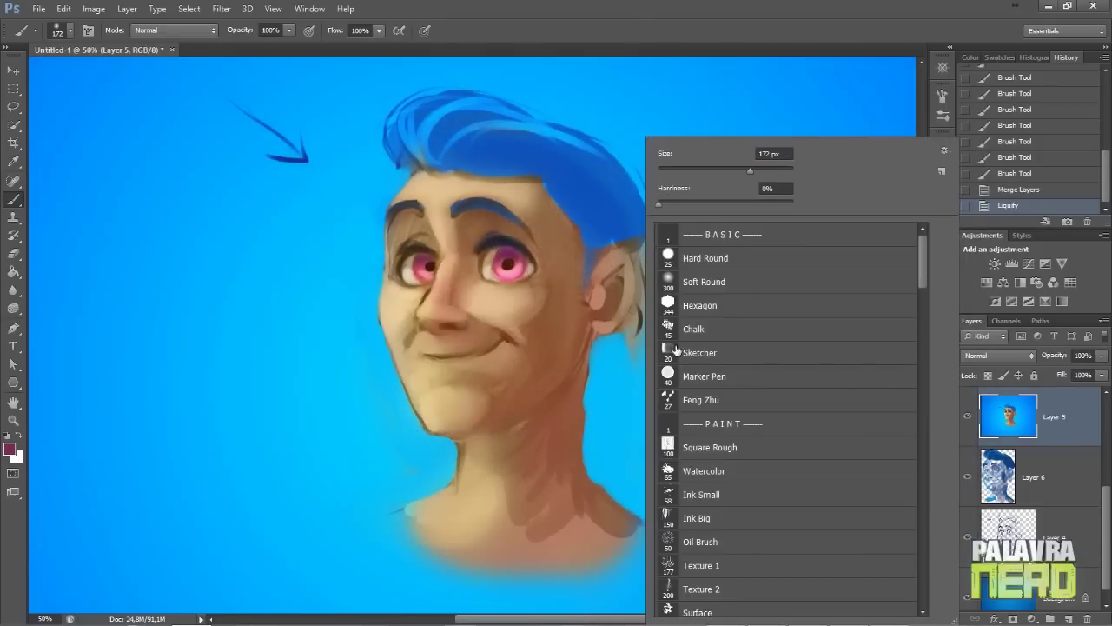
Clean both edges of the neck with sampled background blue, using a 21 px Hard Round brush
{"action": "left_click", "coordinate": [669, 251]}
{"action": "key", "text": "Return"}
{"action": "left_click", "coordinate": [589, 384], "text": "alt"}
{"action": "left_click_drag", "start_coordinate": [583, 408], "coordinate": [581, 460]}
{"action": "left_click", "coordinate": [601, 364], "text": "alt"}
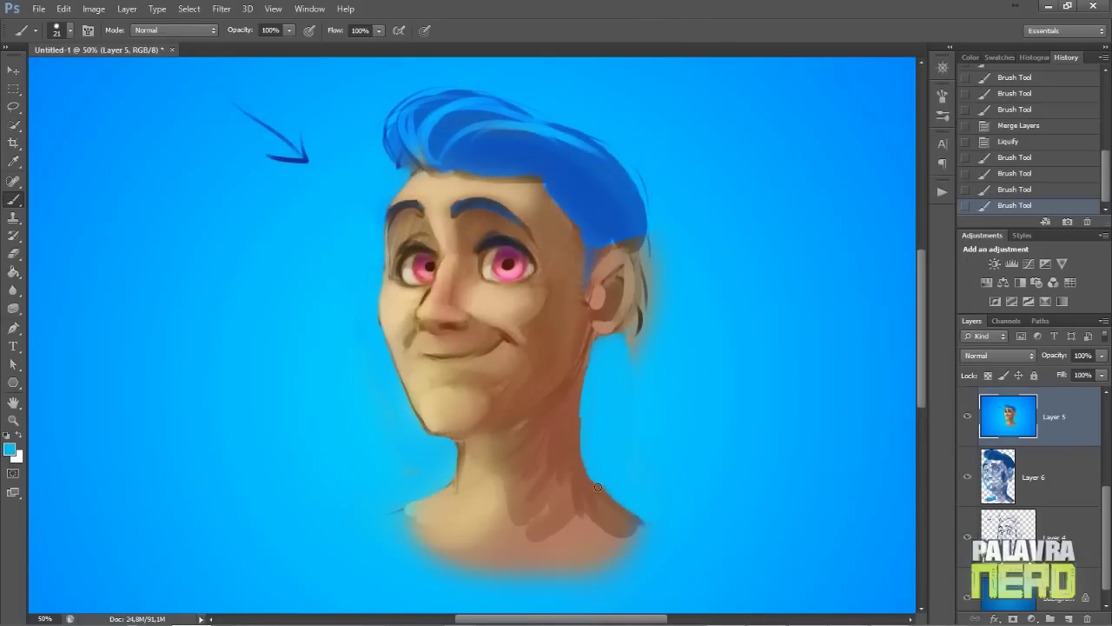
{"action": "left_click_drag", "start_coordinate": [450, 457], "coordinate": [464, 478]}
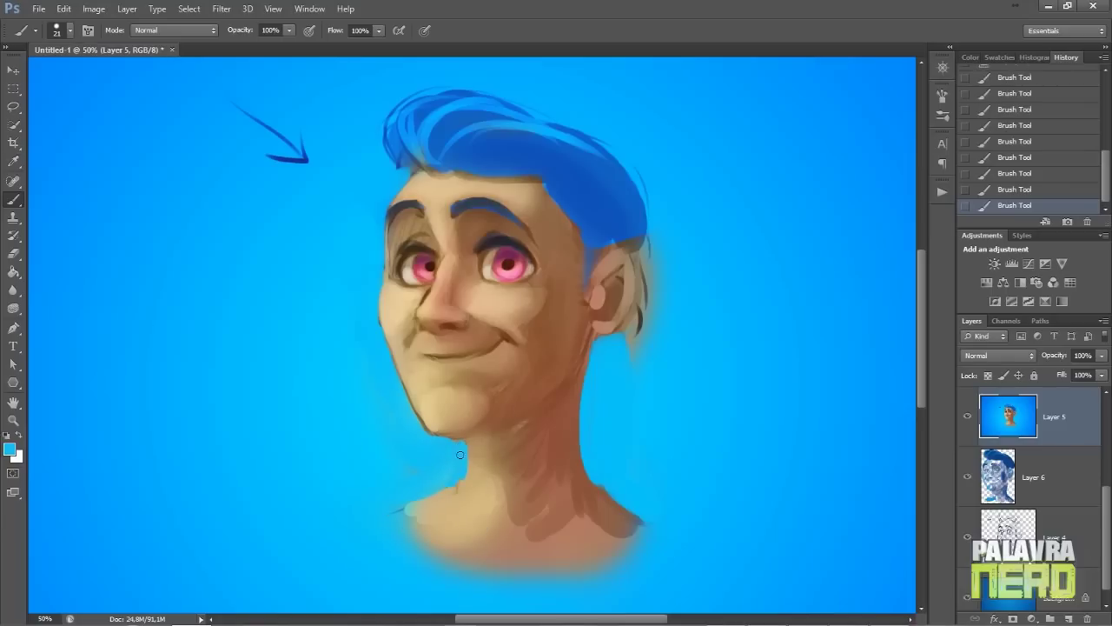
Clean up the dark outline along the chin and front jaw using sampled background blue and light skin tone
{"action": "mouse_move", "coordinate": [425, 384]}
{"action": "left_mouse_down"}
{"action": "mouse_move", "coordinate": [408, 397]}
{"action": "mouse_move", "coordinate": [436, 431]}
{"action": "left_mouse_up"}
{"action": "left_click", "coordinate": [410, 382], "text": "alt"}
{"action": "left_click_drag", "start_coordinate": [388, 344], "coordinate": [406, 391]}
{"action": "left_click", "coordinate": [395, 320], "text": "alt"}
{"action": "left_click_drag", "start_coordinate": [390, 340], "coordinate": [422, 397]}
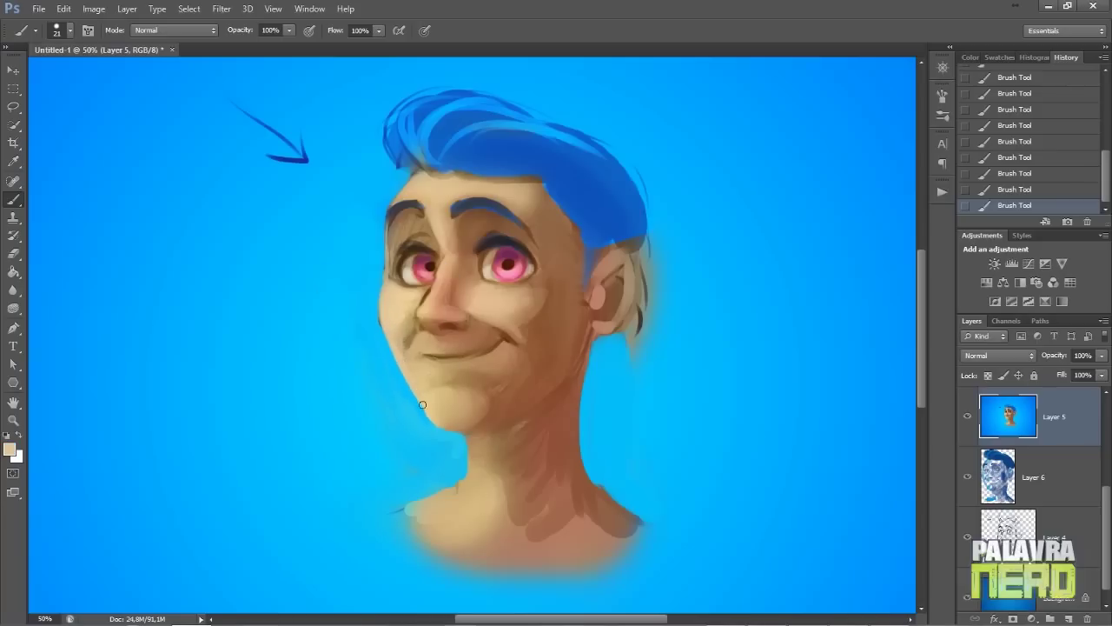
Smooth the chin, cheek and side of the face with sampled skin tones, using a 145 px Soft Round brush
{"action": "right_click", "coordinate": [561, 249]}
{"action": "left_click", "coordinate": [582, 280]}
{"action": "left_click", "coordinate": [622, 171]}
{"action": "left_click", "coordinate": [445, 373], "text": "alt"}
{"action": "mouse_move", "coordinate": [428, 391]}
{"action": "left_mouse_down"}
{"action": "mouse_move", "coordinate": [486, 380]}
{"action": "mouse_move", "coordinate": [466, 405]}
{"action": "mouse_move", "coordinate": [474, 398]}
{"action": "left_mouse_up"}
{"action": "right_click", "coordinate": [665, 173]}
{"action": "left_click", "coordinate": [514, 300]}
{"action": "mouse_move", "coordinate": [515, 301]}
{"action": "left_mouse_down"}
{"action": "mouse_move", "coordinate": [547, 291]}
{"action": "mouse_move", "coordinate": [539, 364]}
{"action": "mouse_move", "coordinate": [521, 348]}
{"action": "mouse_move", "coordinate": [543, 372]}
{"action": "left_mouse_up"}
{"action": "left_click", "coordinate": [551, 228], "text": "alt"}
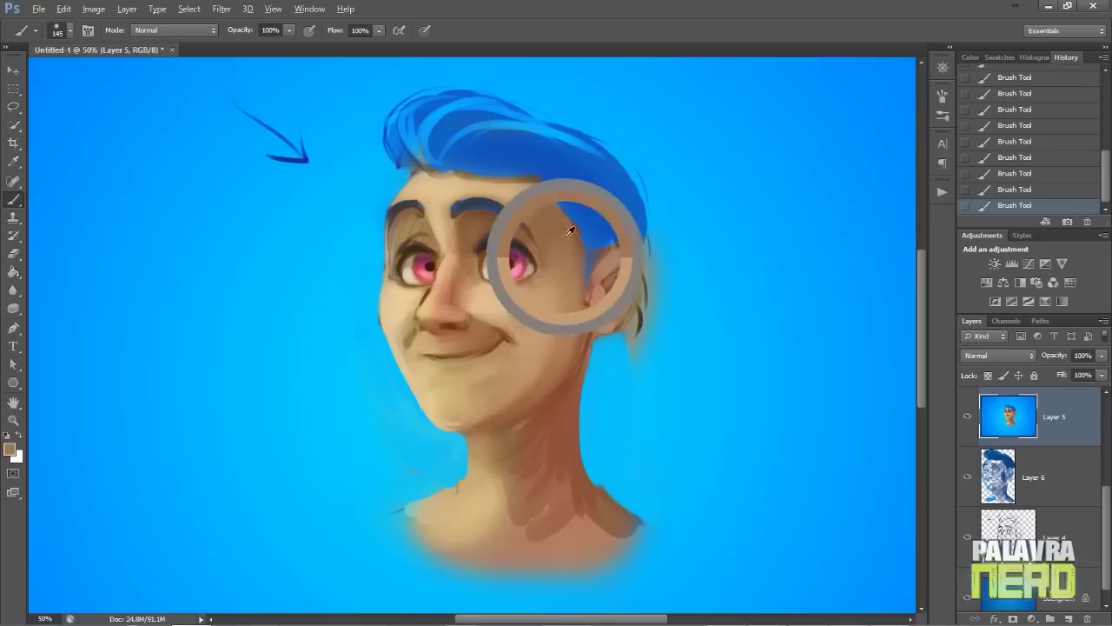
{"action": "left_click", "coordinate": [443, 401], "text": "alt"}
Set the brush to 26 px and paint the mouth line with dark magenta sampled from the eye
{"action": "right_click", "coordinate": [535, 380]}
{"action": "type", "text": "26"}
{"action": "key", "text": "Return"}
{"action": "left_click", "coordinate": [507, 246], "text": "alt"}
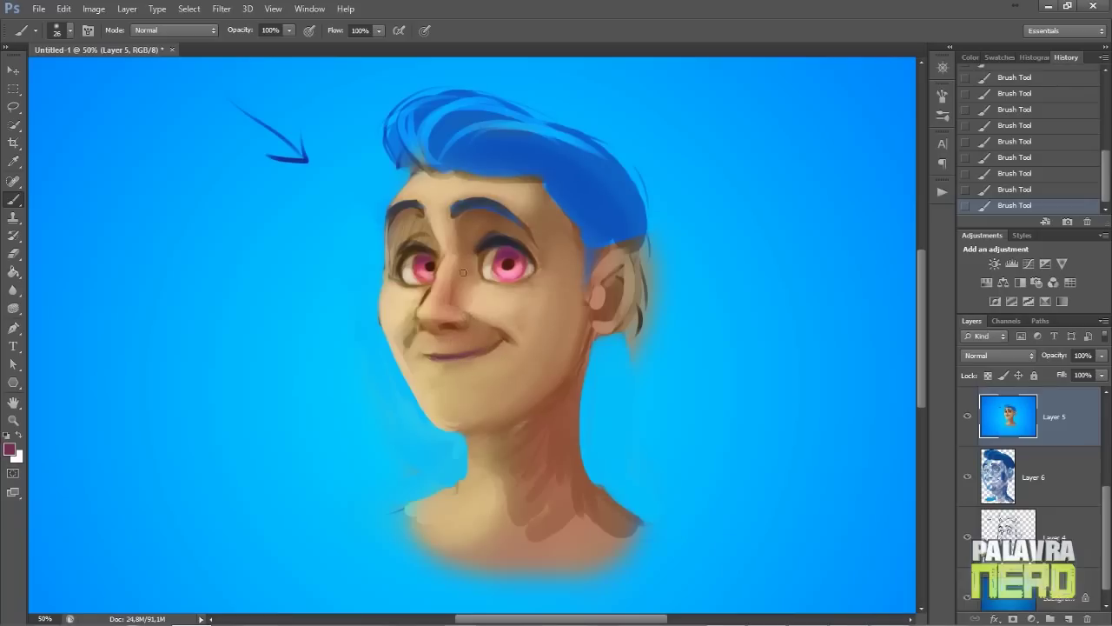
{"action": "left_click", "coordinate": [492, 292], "text": "alt"}
Paint and soften the shadow under the jaw with sampled reddish brown, enlarging the brush to 108 px
{"action": "left_click", "coordinate": [506, 429], "text": "alt"}
{"action": "left_click_drag", "start_coordinate": [577, 343], "coordinate": [494, 426]}
{"action": "right_click", "coordinate": [591, 252]}
{"action": "type", "text": "108"}
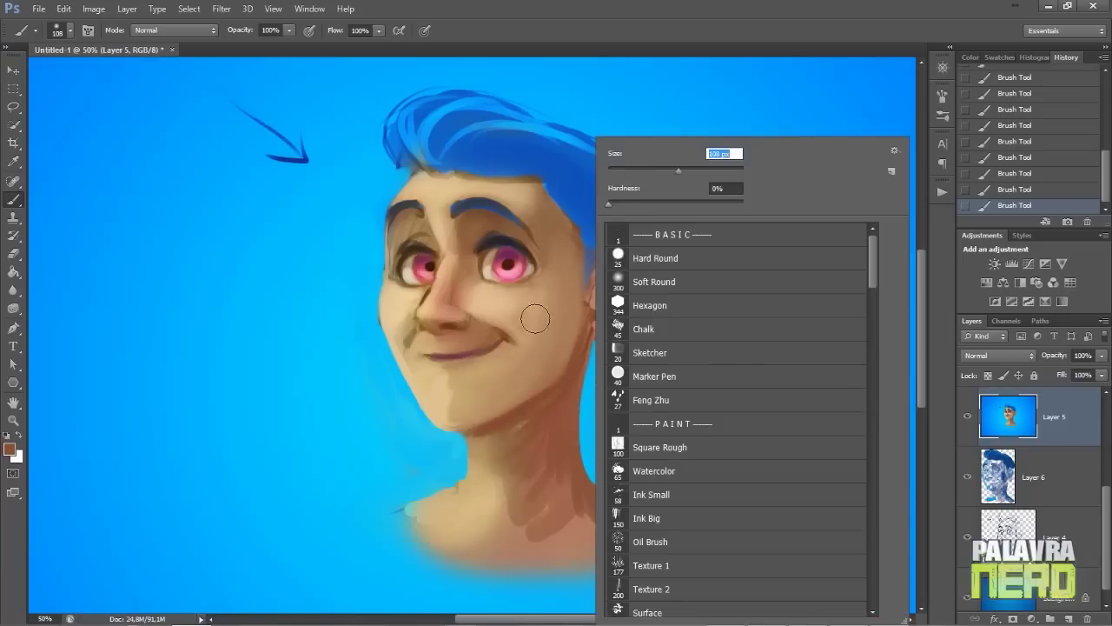
{"action": "key", "text": "Return"}
{"action": "left_click_drag", "start_coordinate": [521, 368], "coordinate": [474, 439]}
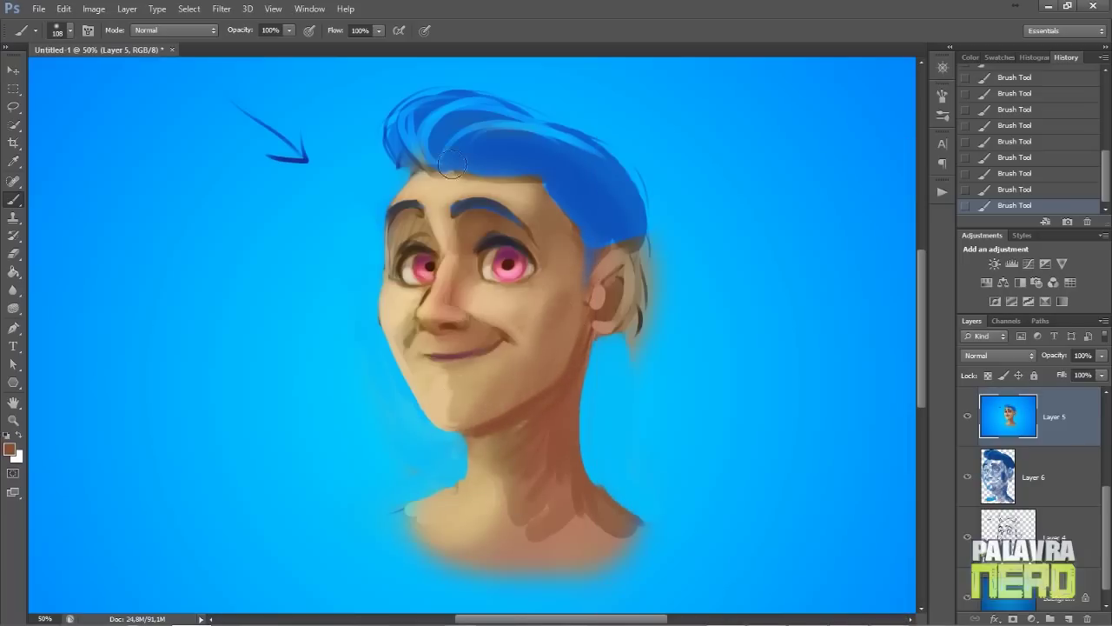
Shade beneath the nose with a sampled skin tone and warm the eye sockets with sampled reddish brown
{"action": "left_click", "coordinate": [441, 338], "text": "alt"}
{"action": "left_click_drag", "start_coordinate": [438, 341], "coordinate": [474, 319]}
{"action": "left_click", "coordinate": [576, 359], "text": "alt"}
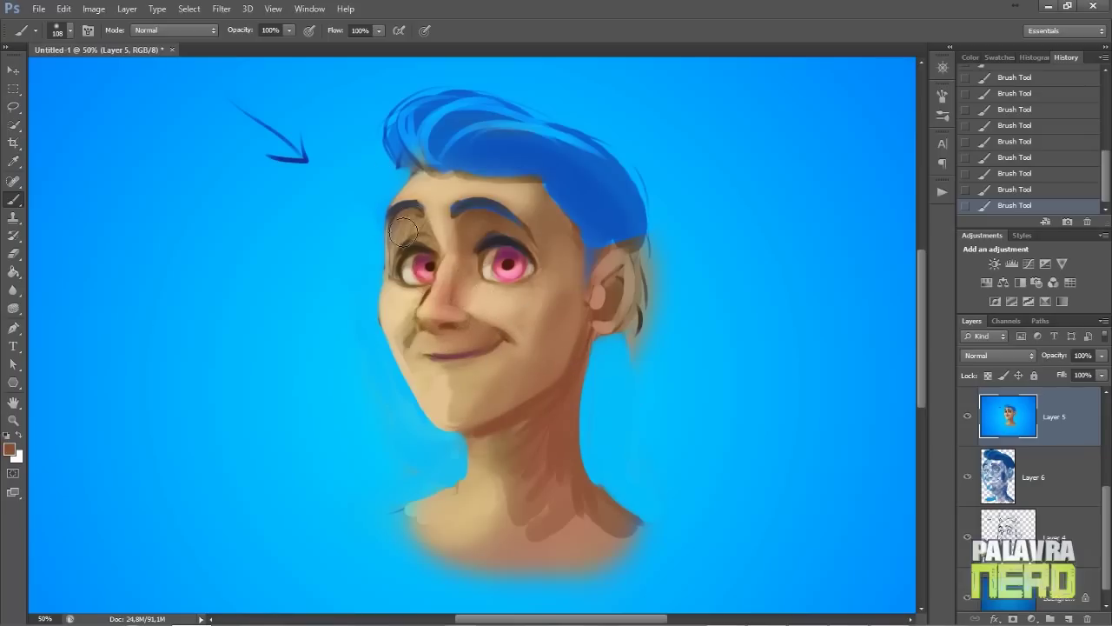
{"action": "left_click", "coordinate": [458, 246], "text": "alt"}
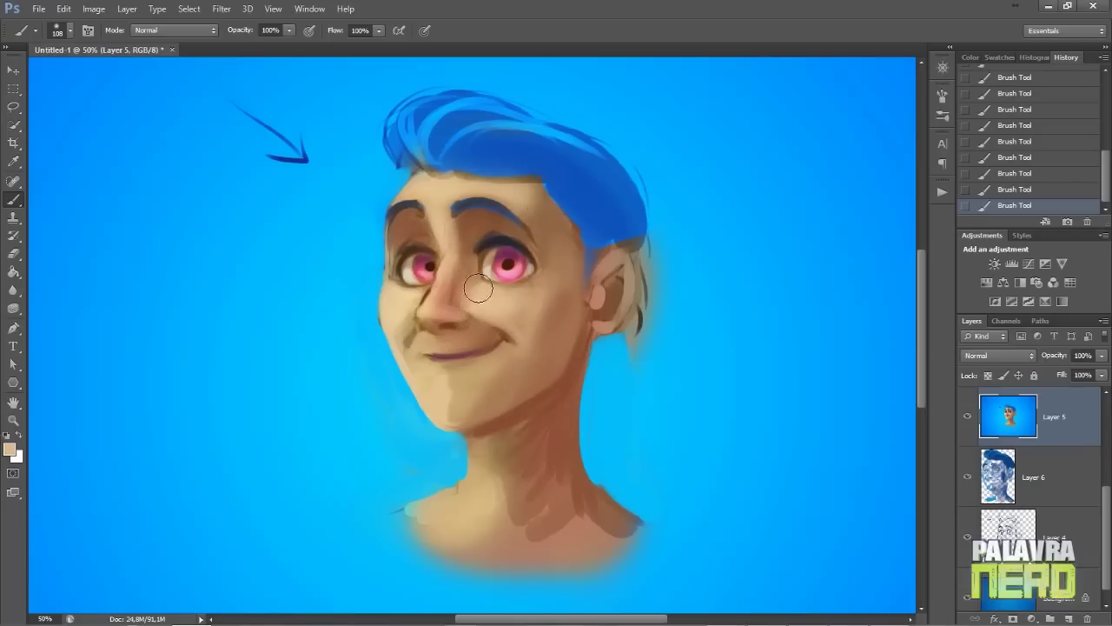
Compare the face before and after the latest brush strokes by undoing three of them and restoring them
{"action": "key", "text": "ctrl+alt+z"}
{"action": "key", "text": "ctrl+alt+z"}
{"action": "key", "text": "ctrl+alt+z"}
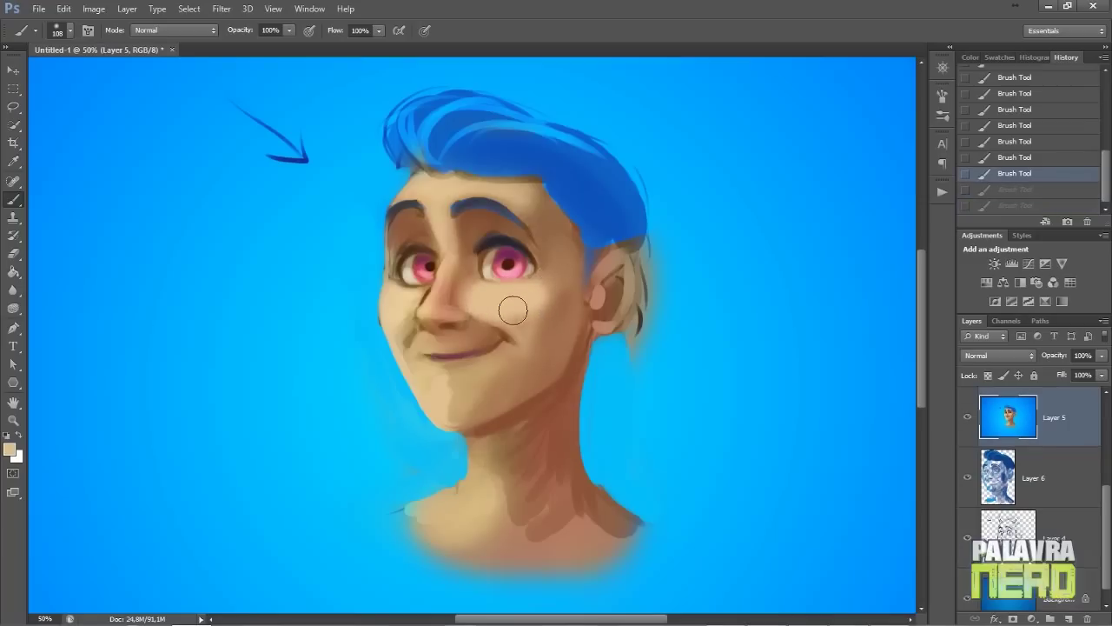
{"action": "key", "text": "ctrl+shift+z"}
{"action": "key", "text": "ctrl+shift+z"}
{"action": "key", "text": "ctrl+shift+z"}
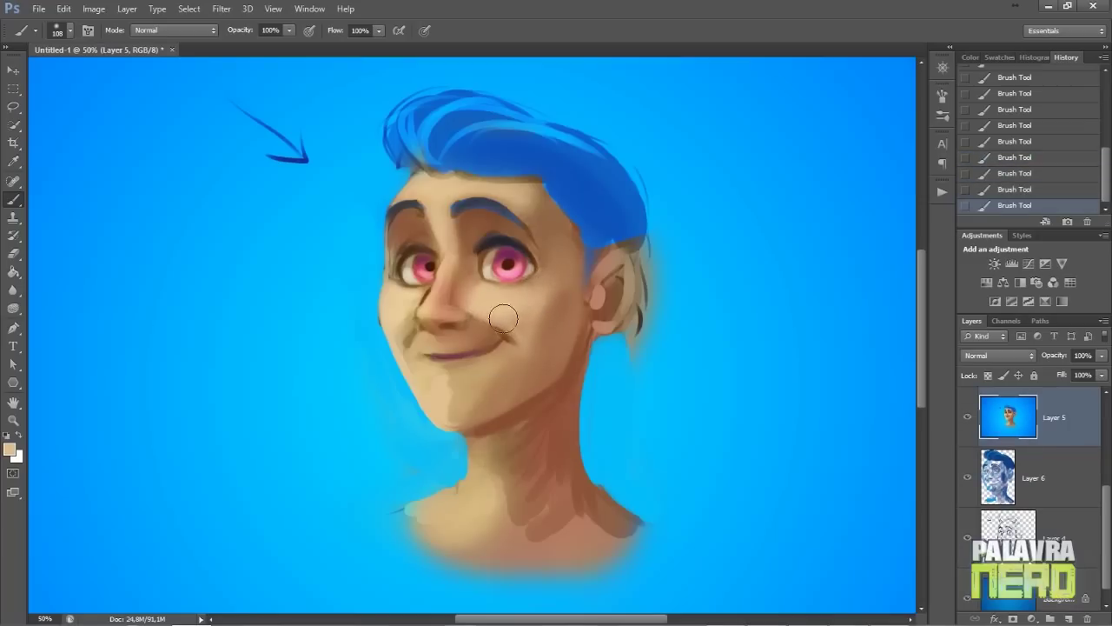
Soften the cheek fold beside the nose with the sampled peach skin tone
{"action": "left_click_drag", "start_coordinate": [404, 293], "coordinate": [407, 341]}
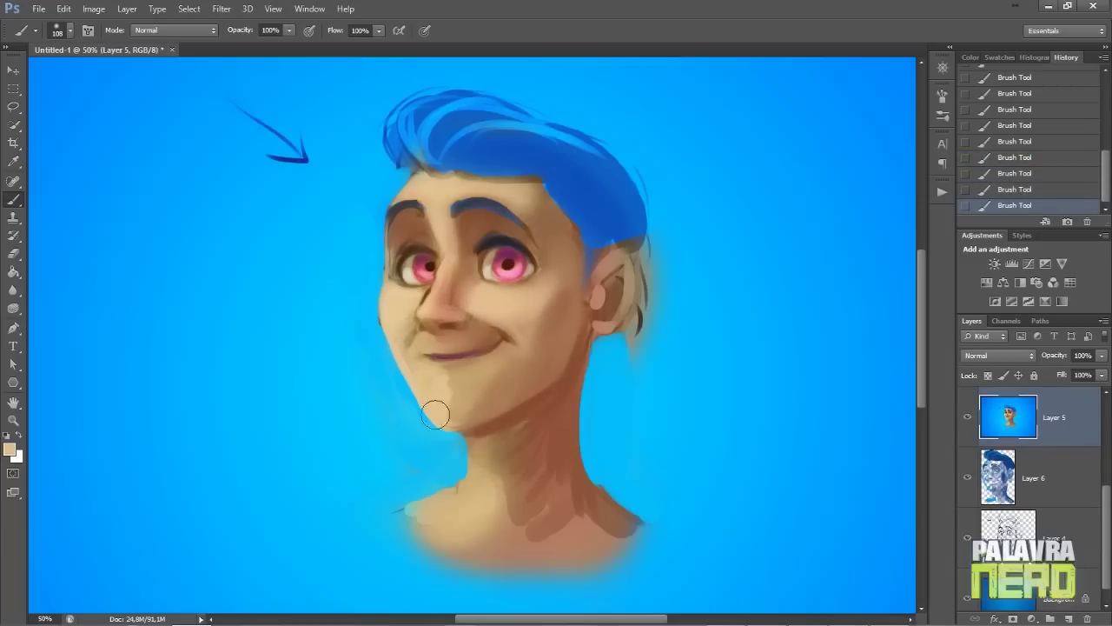
{"action": "left_click", "coordinate": [511, 414], "text": "alt"}
Reduce the brush to 13 px and strengthen the mouth line with dark magenta sampled from the eye
{"action": "right_click", "coordinate": [504, 170]}
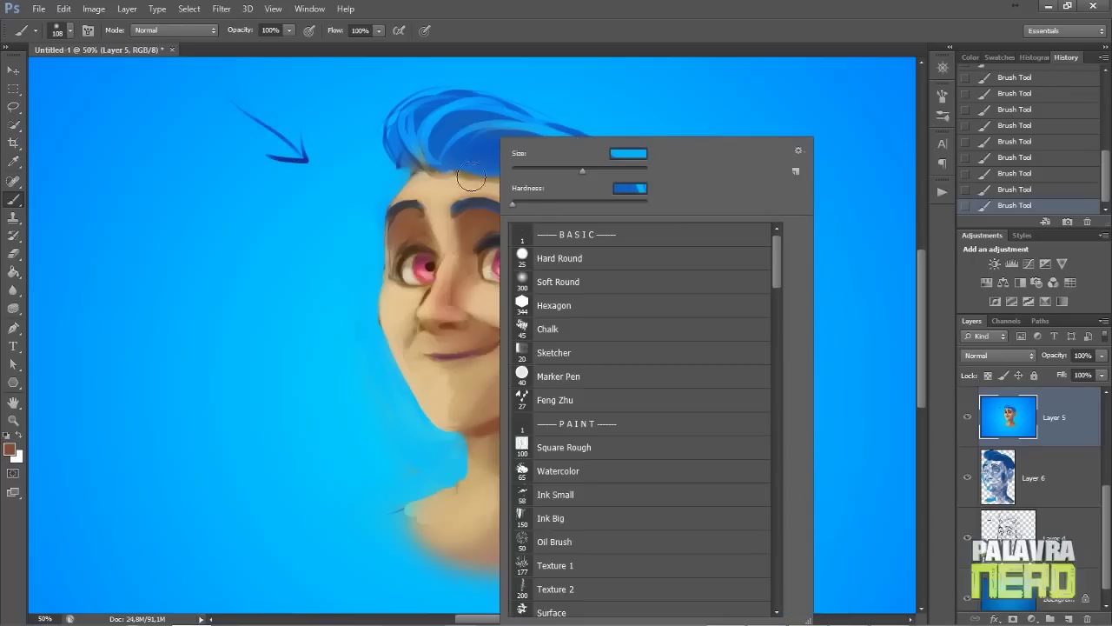
{"action": "left_click", "coordinate": [535, 169]}
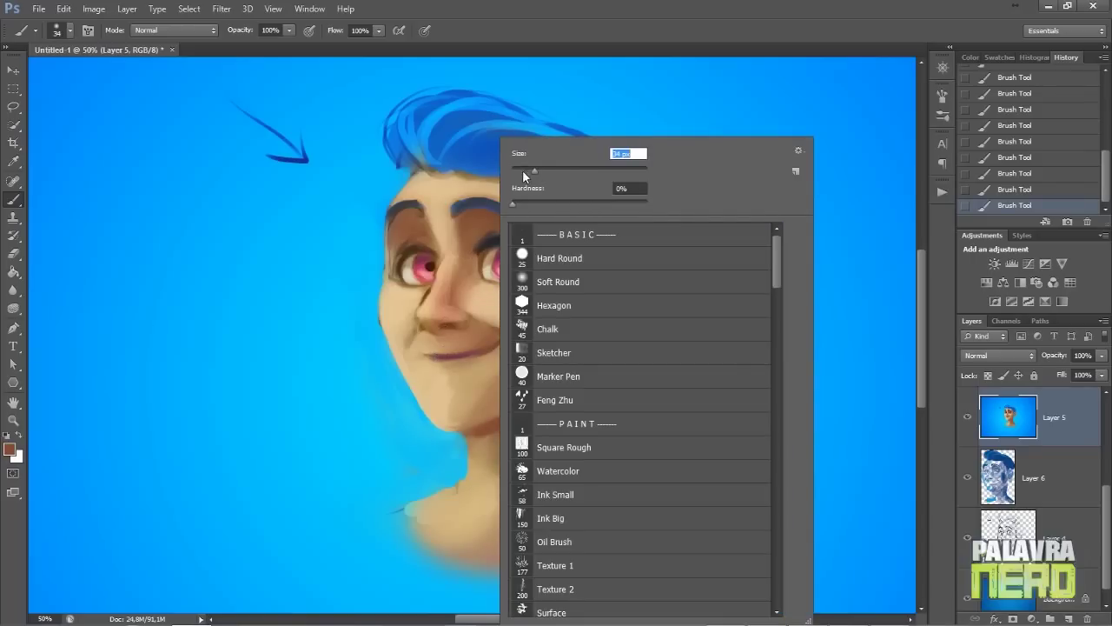
{"action": "left_click", "coordinate": [408, 256], "text": "alt"}
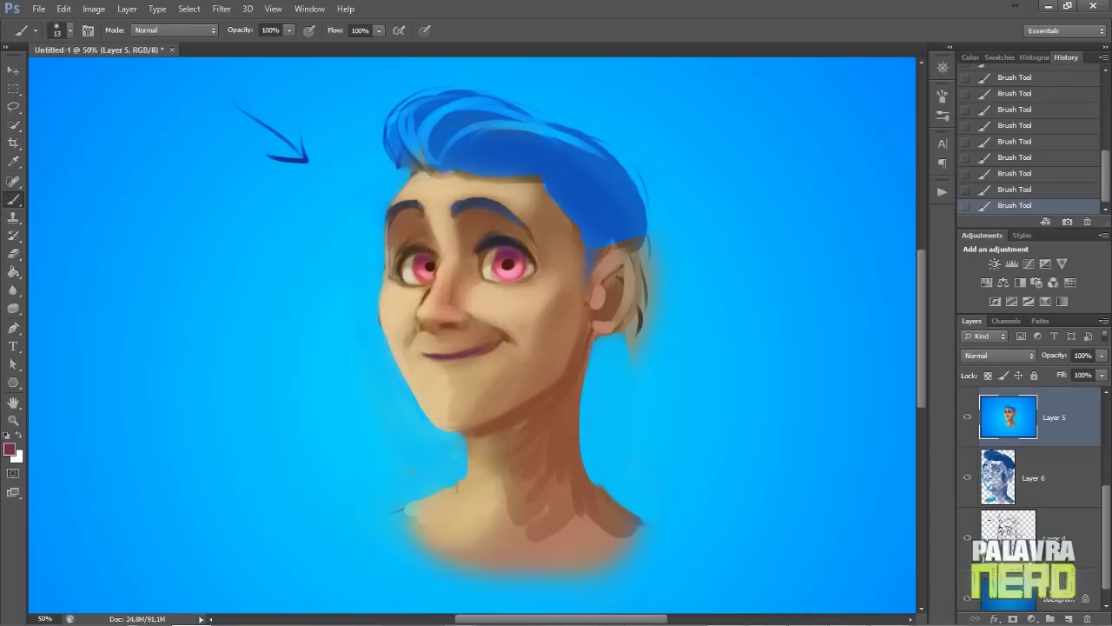
Sample light pink from the eye, undo the last three strokes, and paint a thin pink lower lip beneath the mouth line
{"action": "left_click", "coordinate": [507, 261], "text": "alt"}
{"action": "key", "text": "ctrl+alt+z"}
{"action": "key", "text": "ctrl+alt+z"}
{"action": "key", "text": "ctrl+alt+z"}
{"action": "left_click_drag", "start_coordinate": [436, 361], "coordinate": [459, 361]}
{"action": "left_click_drag", "start_coordinate": [462, 360], "coordinate": [495, 344]}
Set the brush to 77 px, sample the hair blue, and paint two diagonal strokes flaring downward on either side of the neck
{"action": "right_click", "coordinate": [556, 169]}
{"action": "double_click", "coordinate": [607, 138]}
{"action": "type", "text": "77"}
{"action": "key", "text": "Return"}
{"action": "left_click", "coordinate": [610, 205], "text": "alt"}
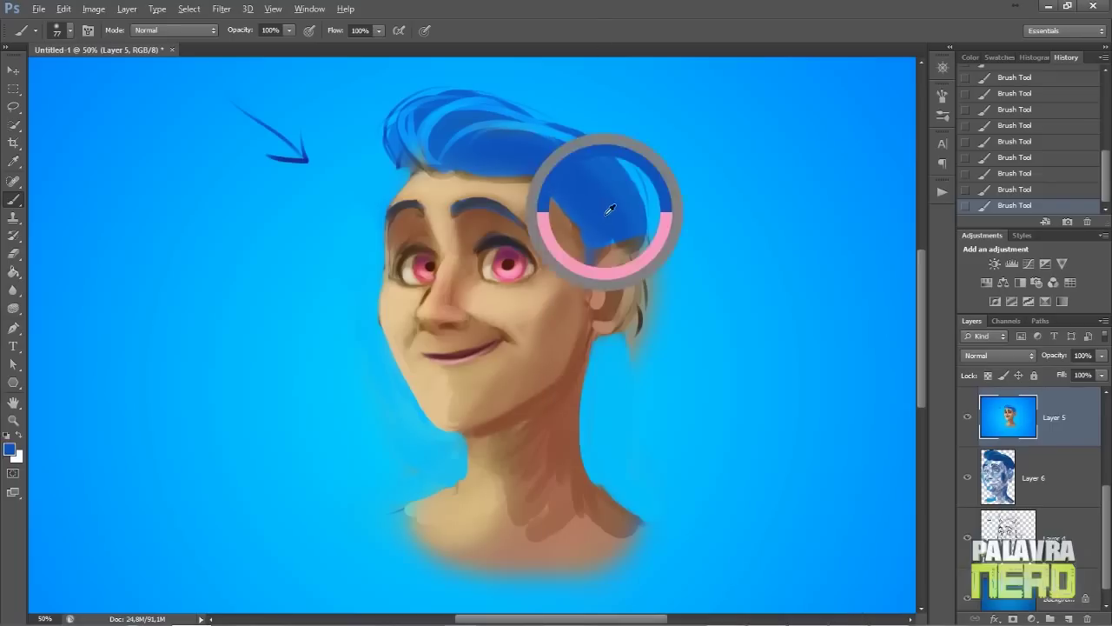
{"action": "left_click_drag", "start_coordinate": [623, 337], "coordinate": [692, 513]}
{"action": "left_click_drag", "start_coordinate": [425, 415], "coordinate": [353, 520]}
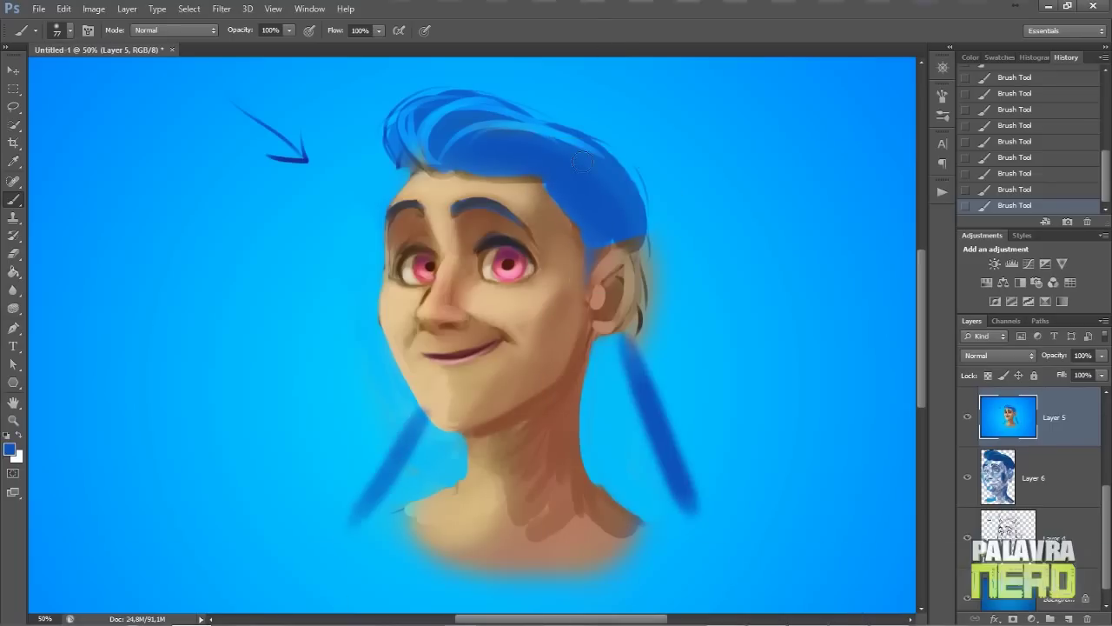